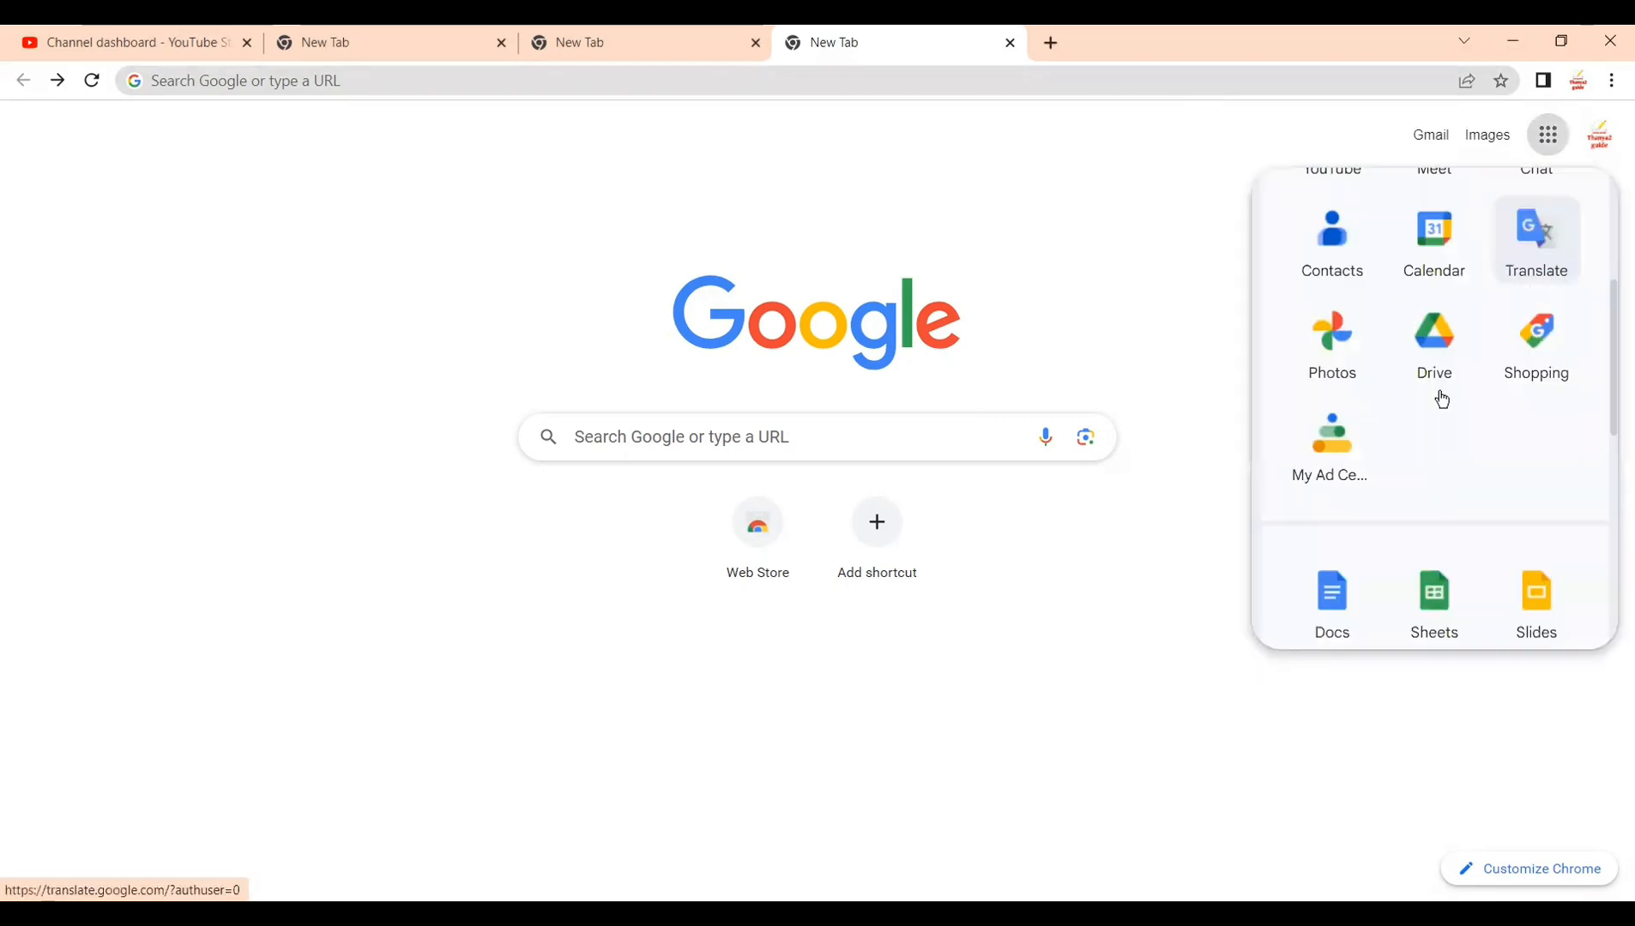
Step: Open Google Forms from the Google apps list and create a new blank form
scroll(1441, 399, down, 1)
scroll(1442, 400, down, 7)
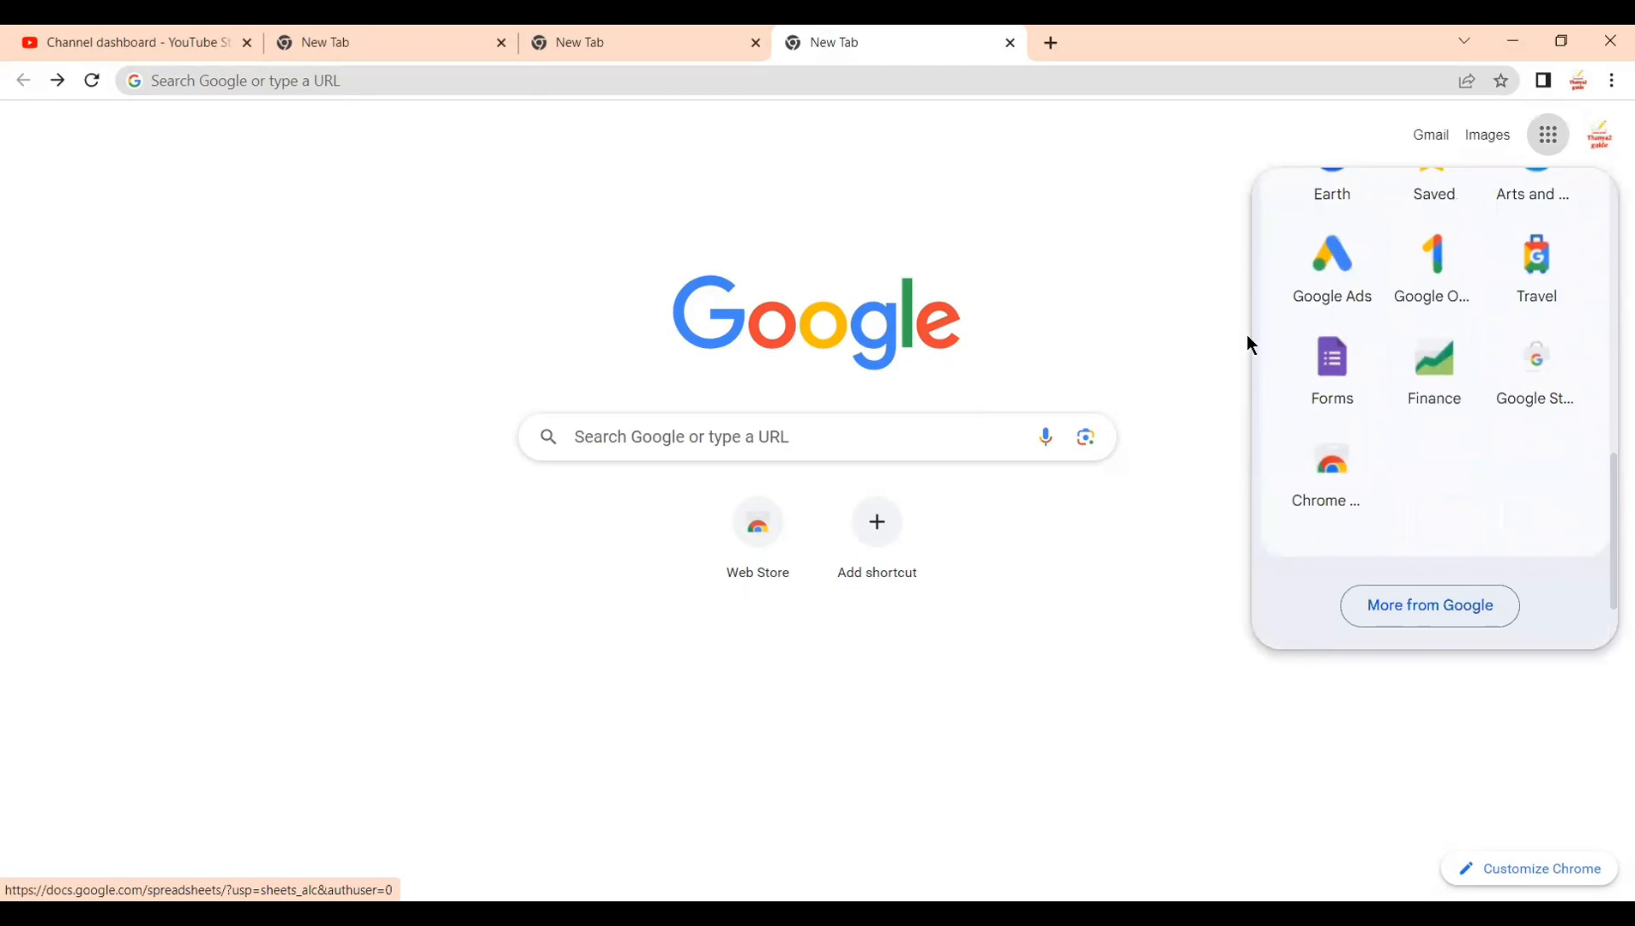
click(1341, 363)
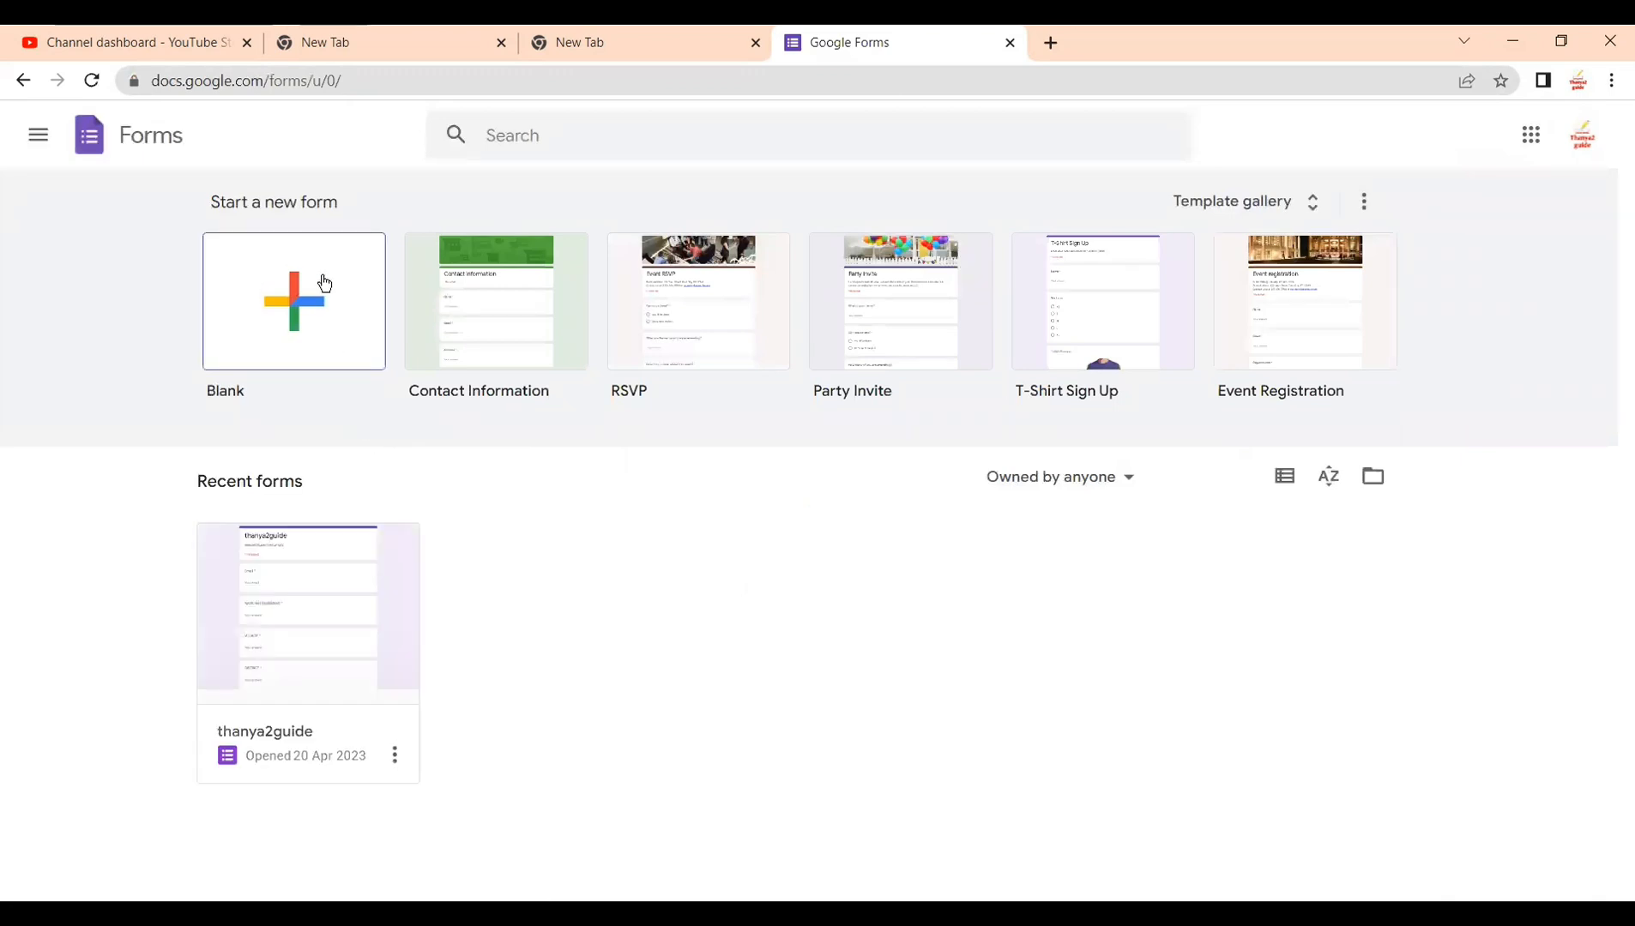
click(295, 323)
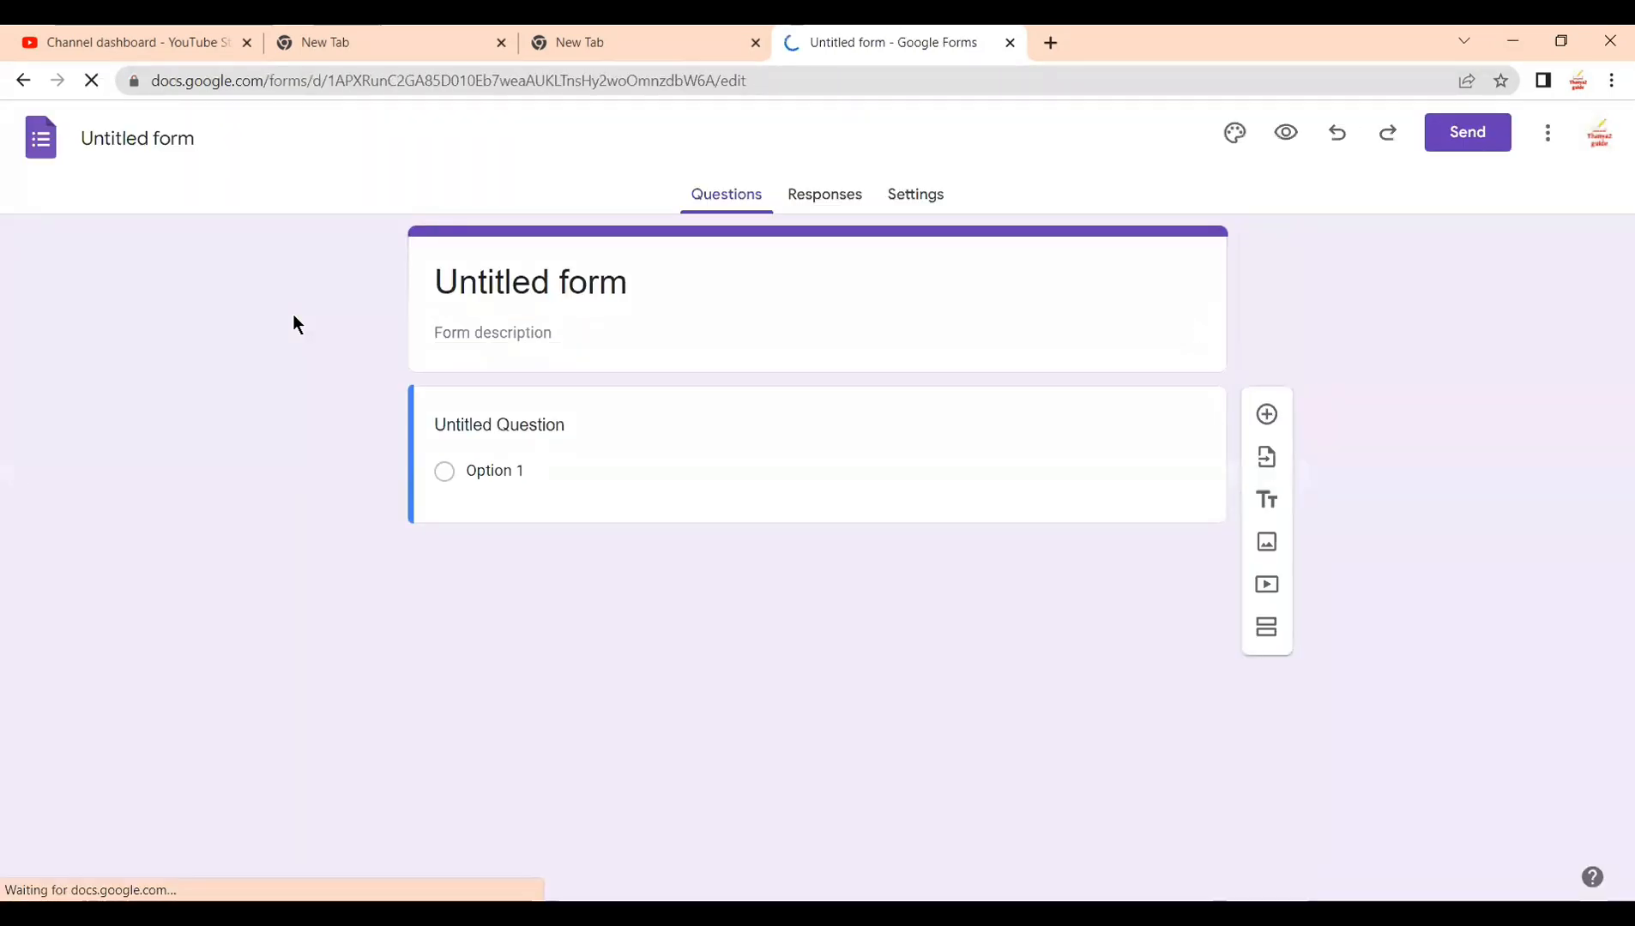
click(632, 289)
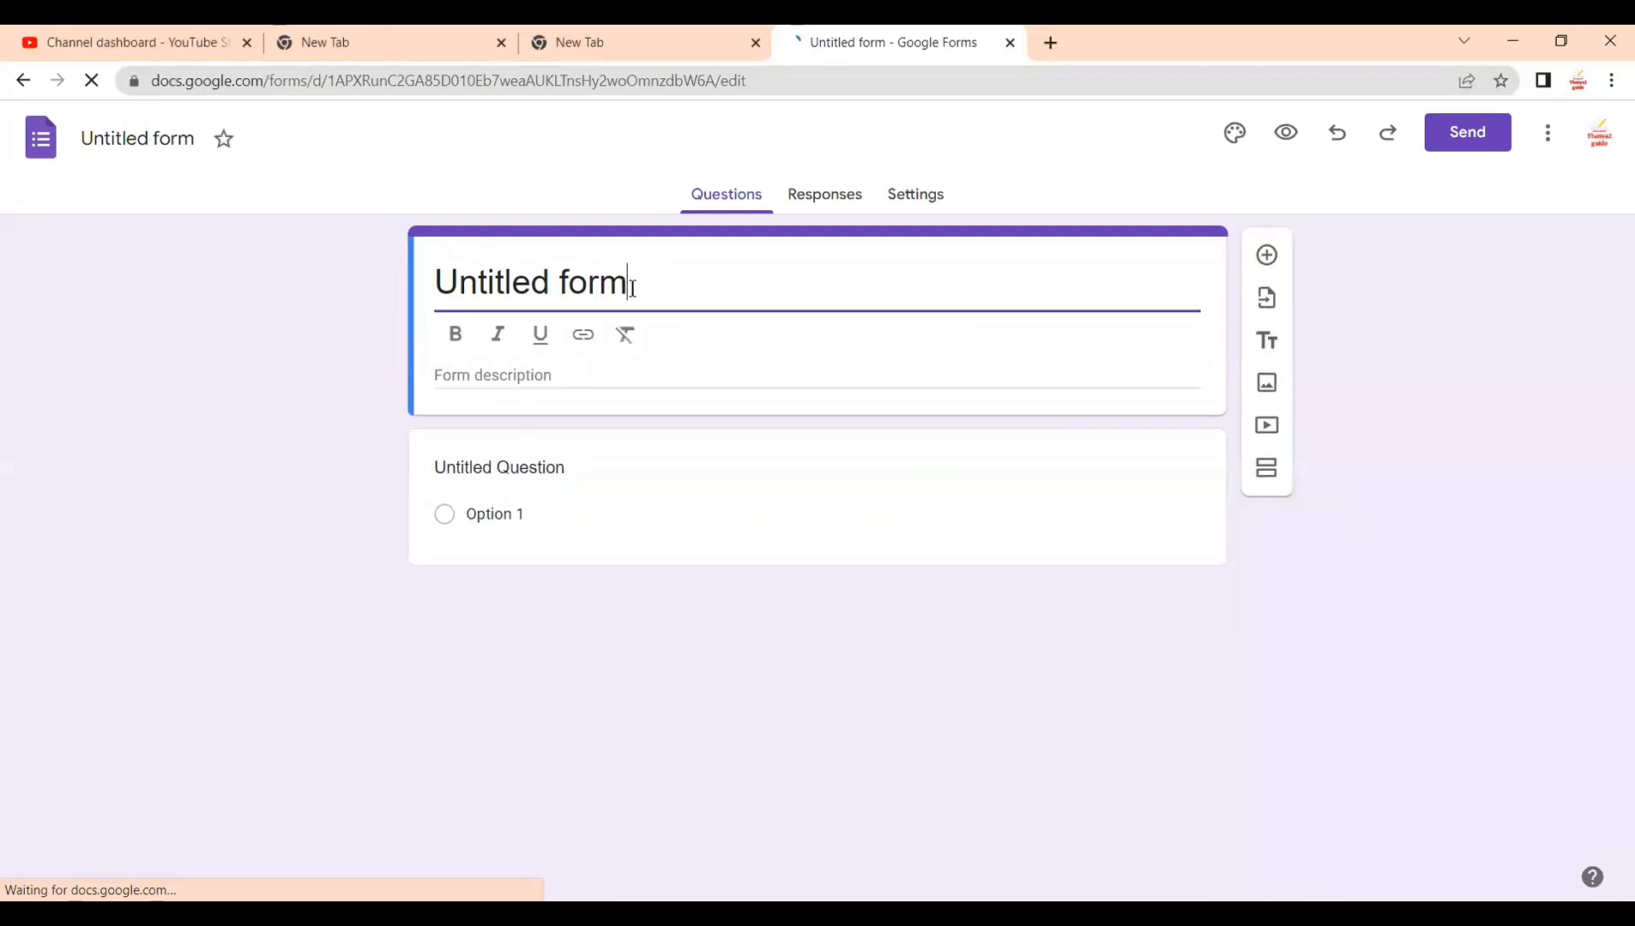
drag(632, 283, 424, 284)
key(BackSpace)
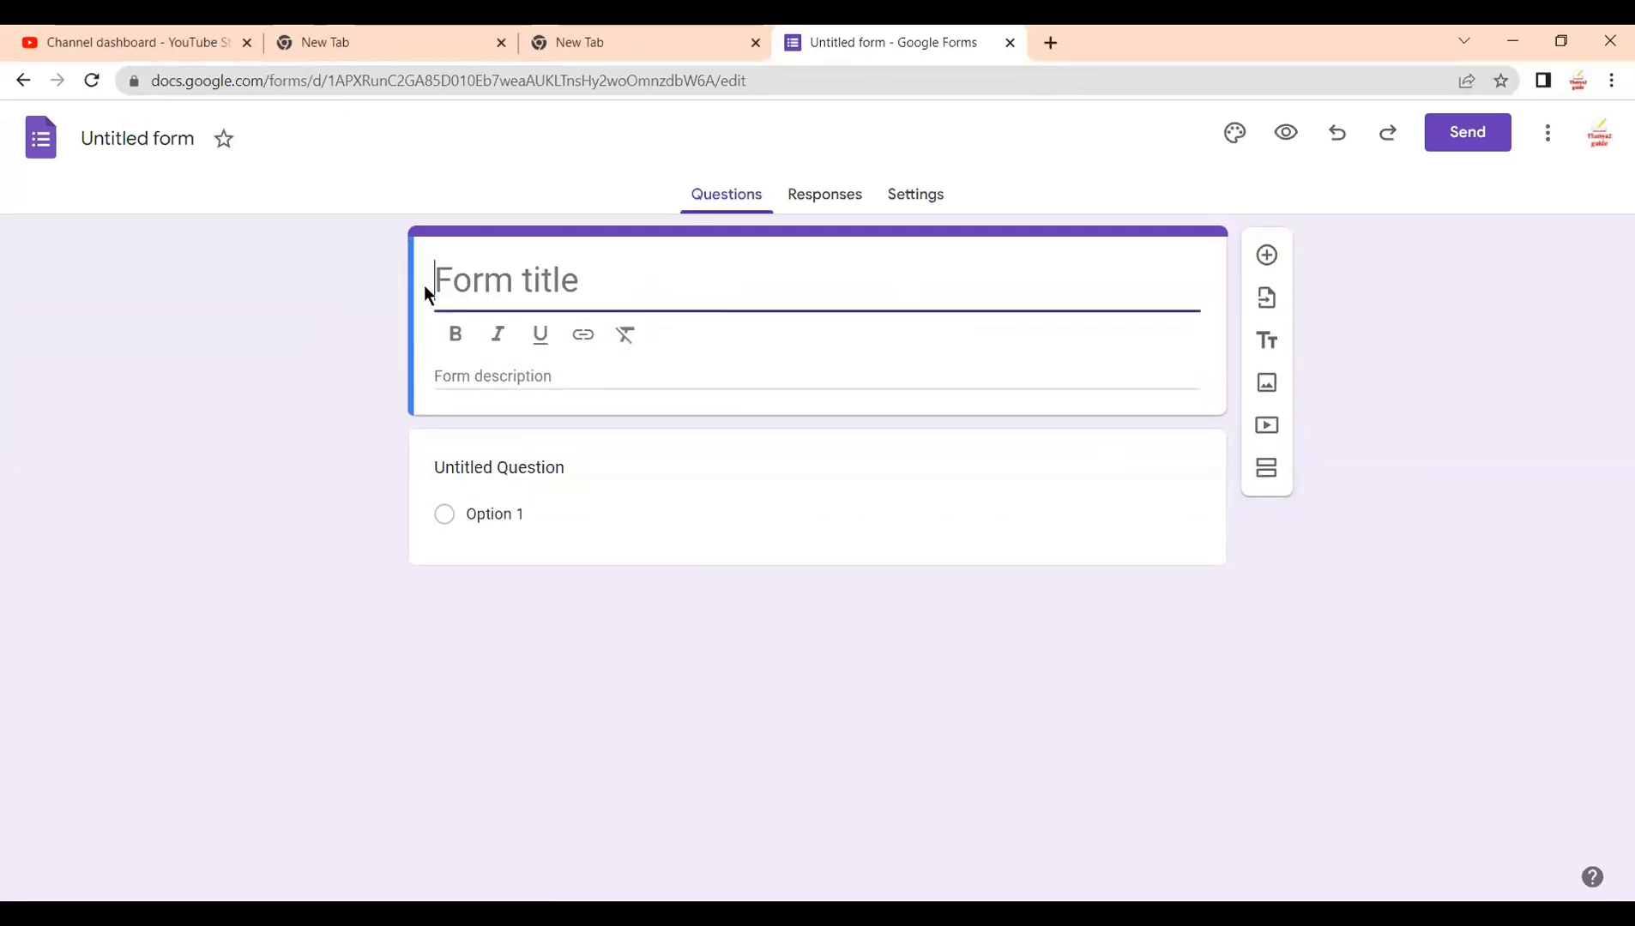
Step: Rename the form file as THANYA2GUIDE
click(199, 140)
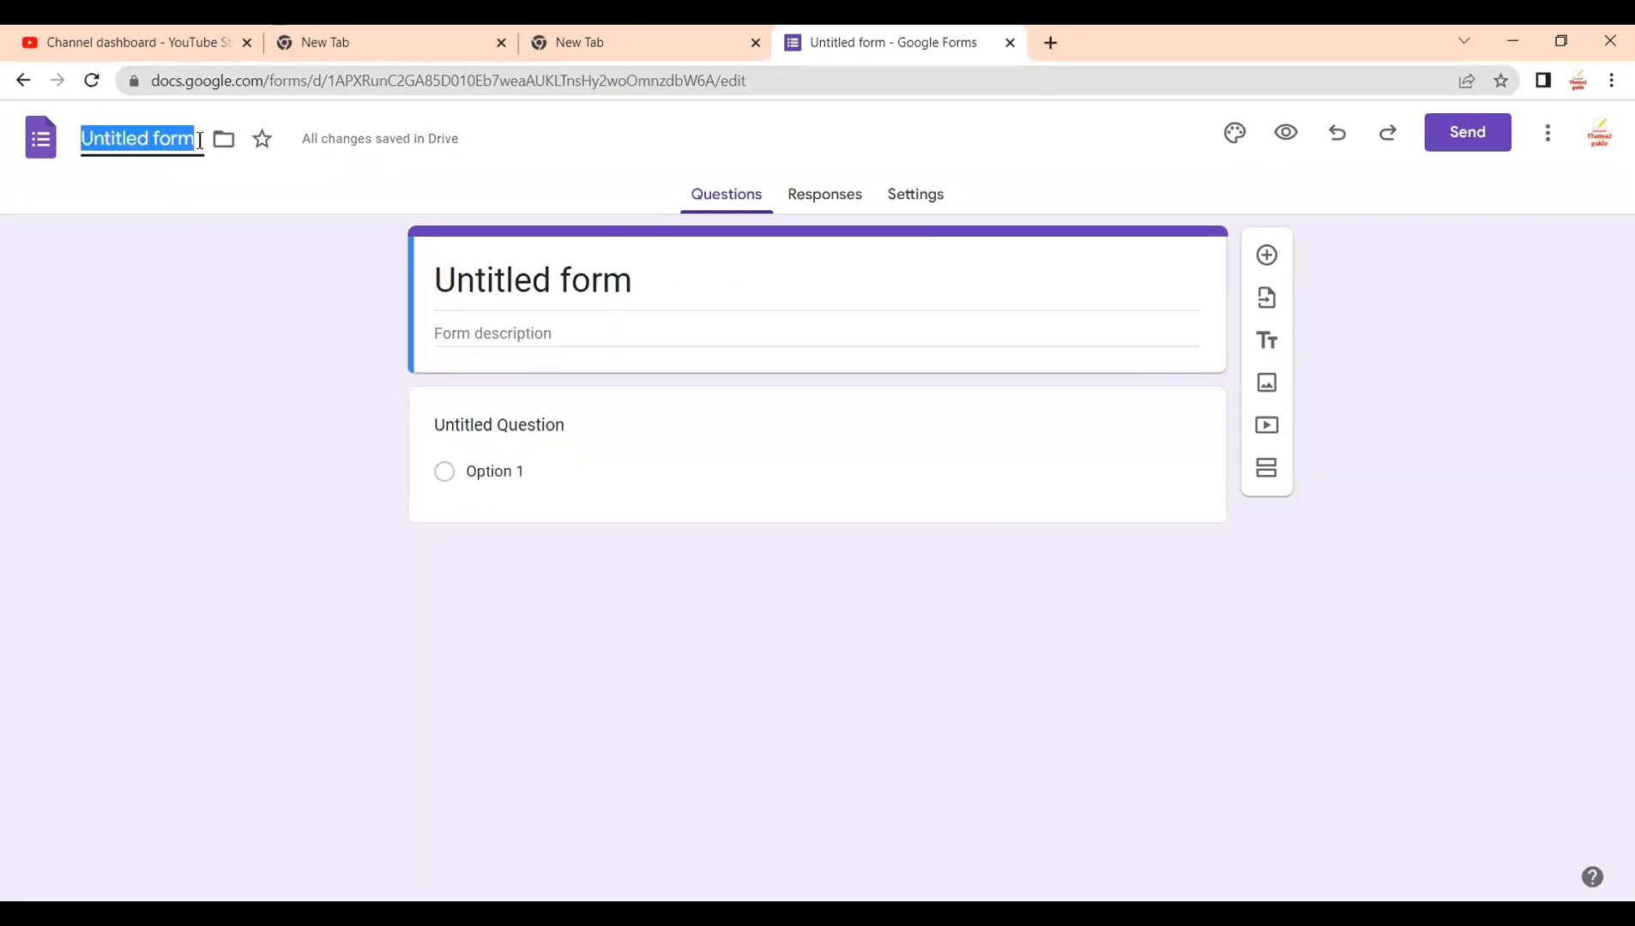
scroll(199, 139, up, 5)
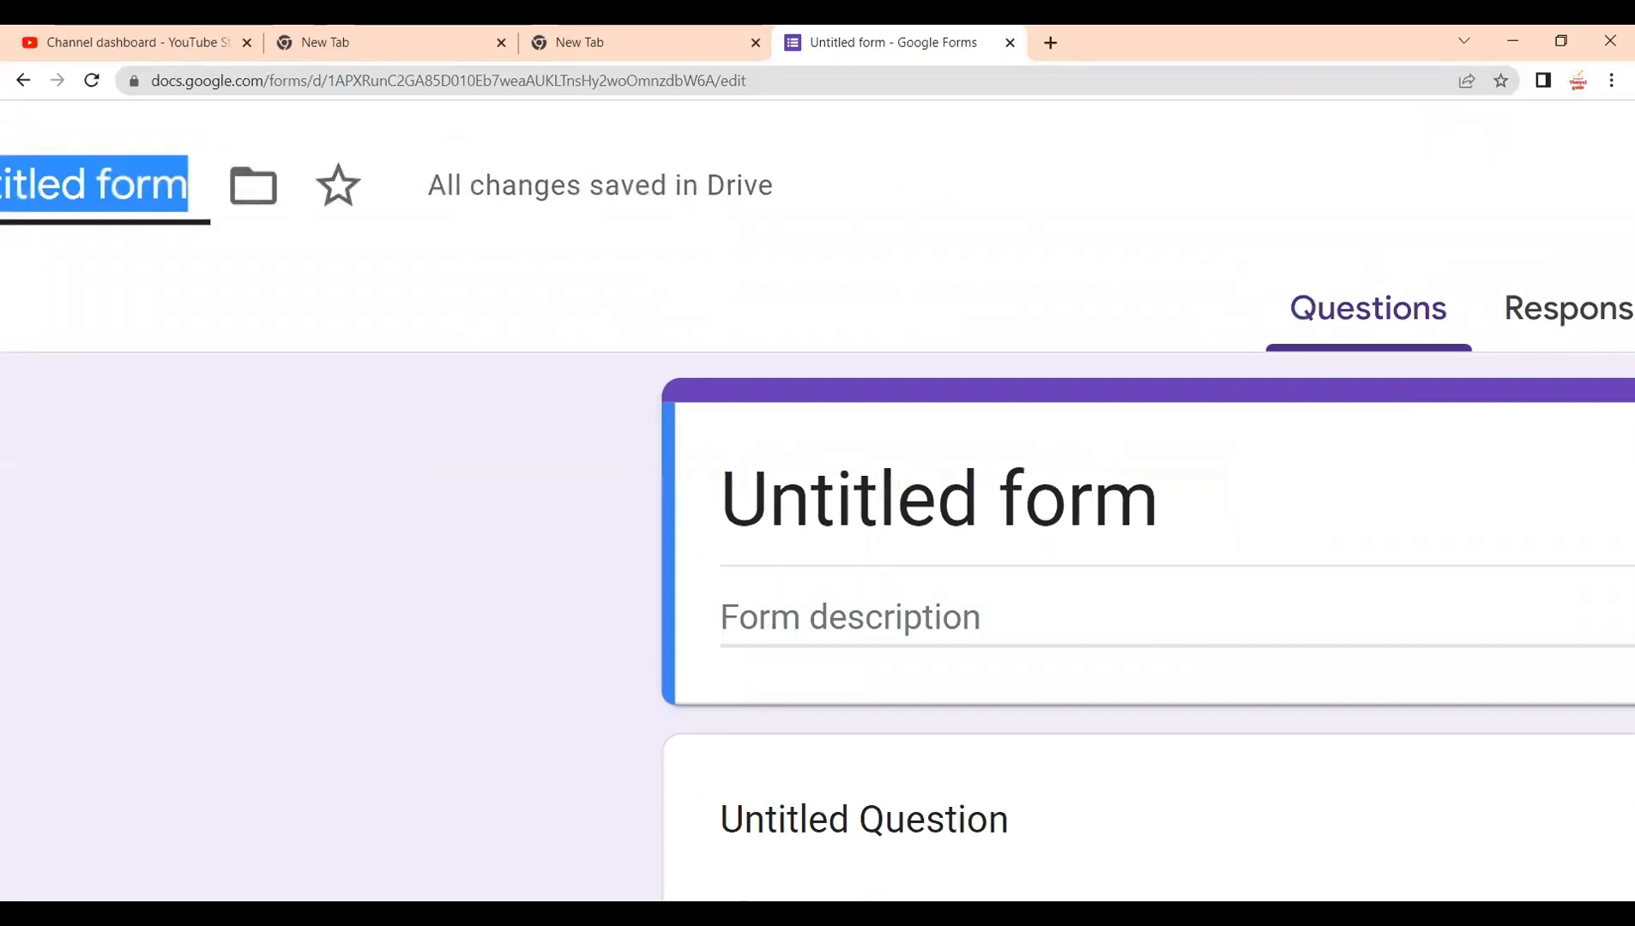
scroll(554, 719, down, 2)
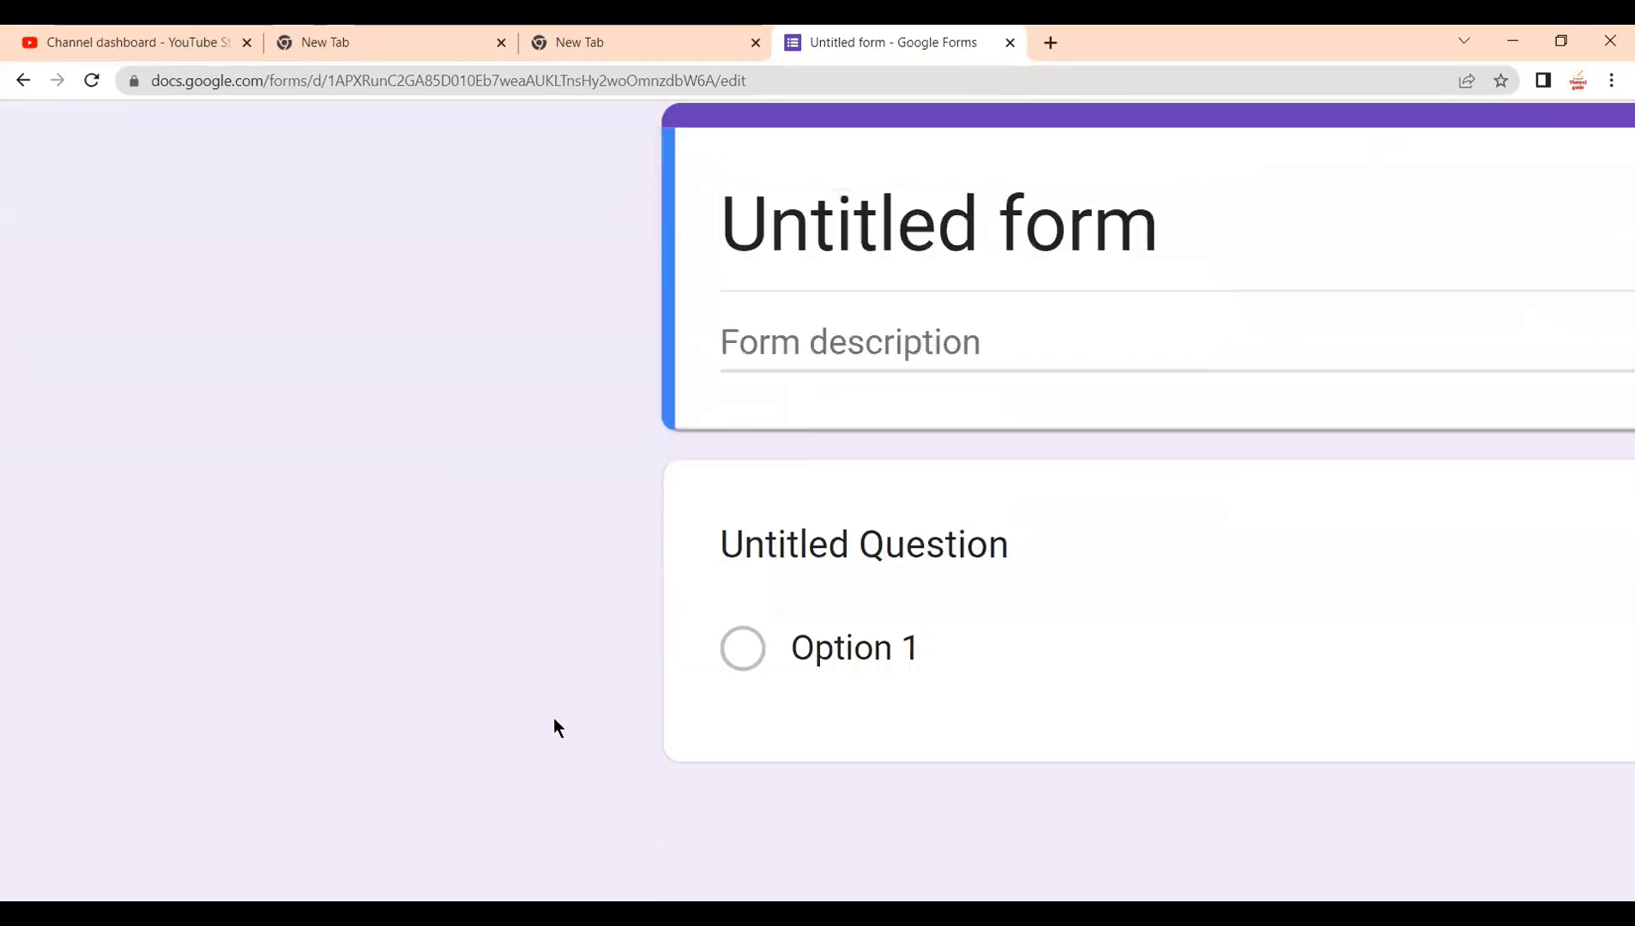
scroll(553, 727, up, 3)
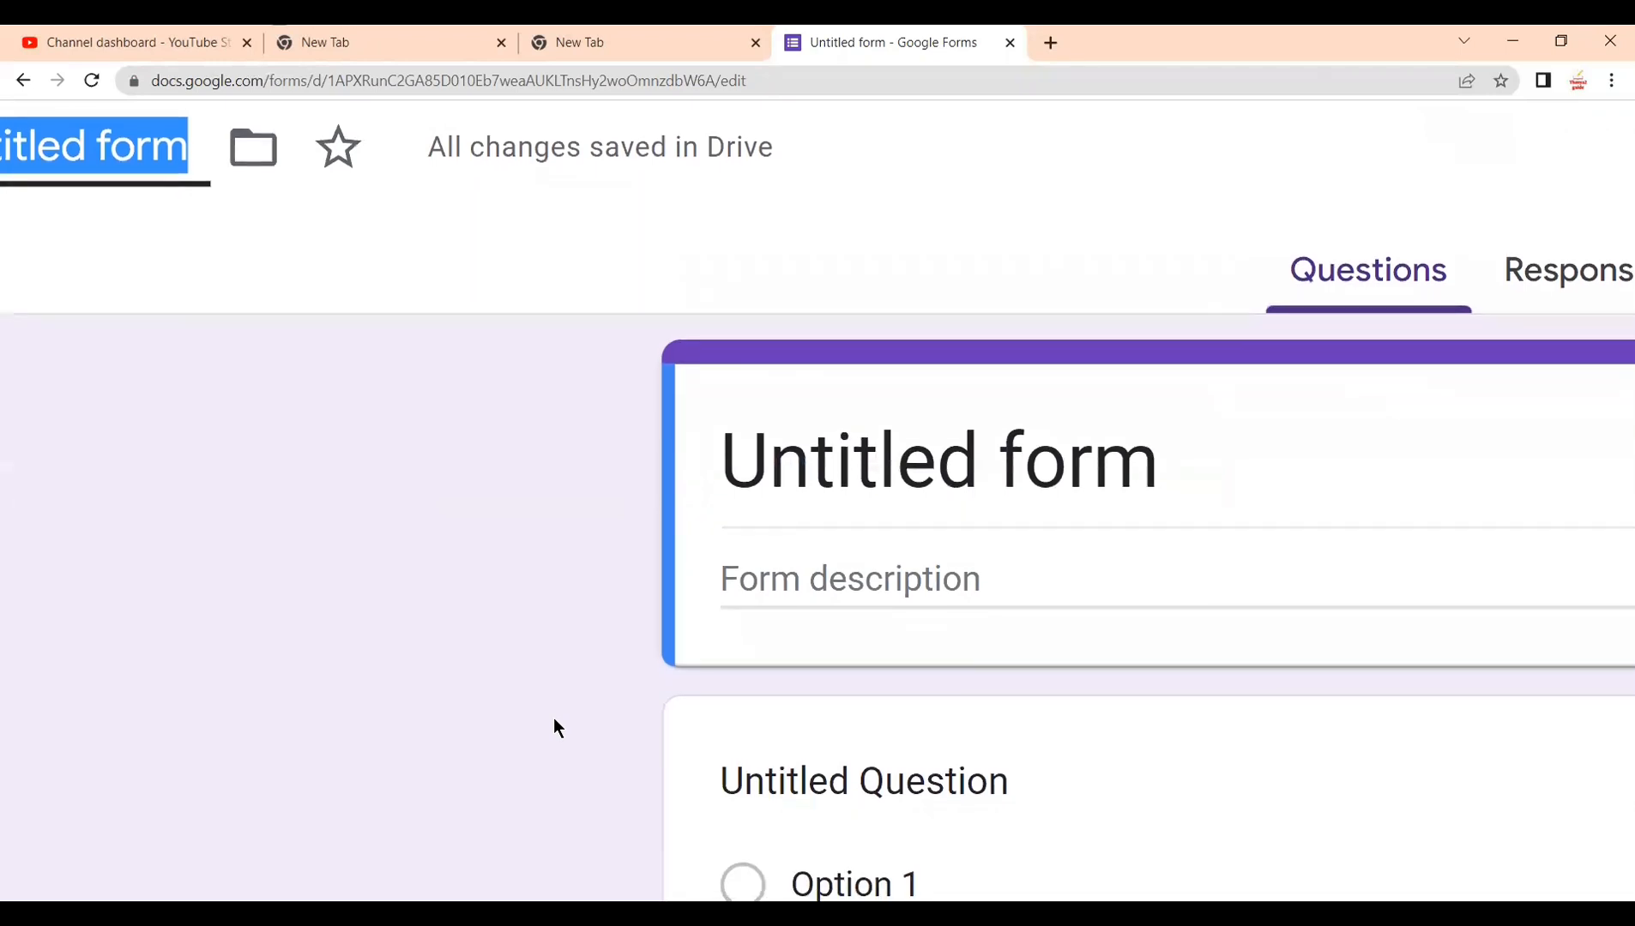
scroll(554, 727, down, 5)
scroll(554, 727, down, 2)
scroll(554, 727, up, 2)
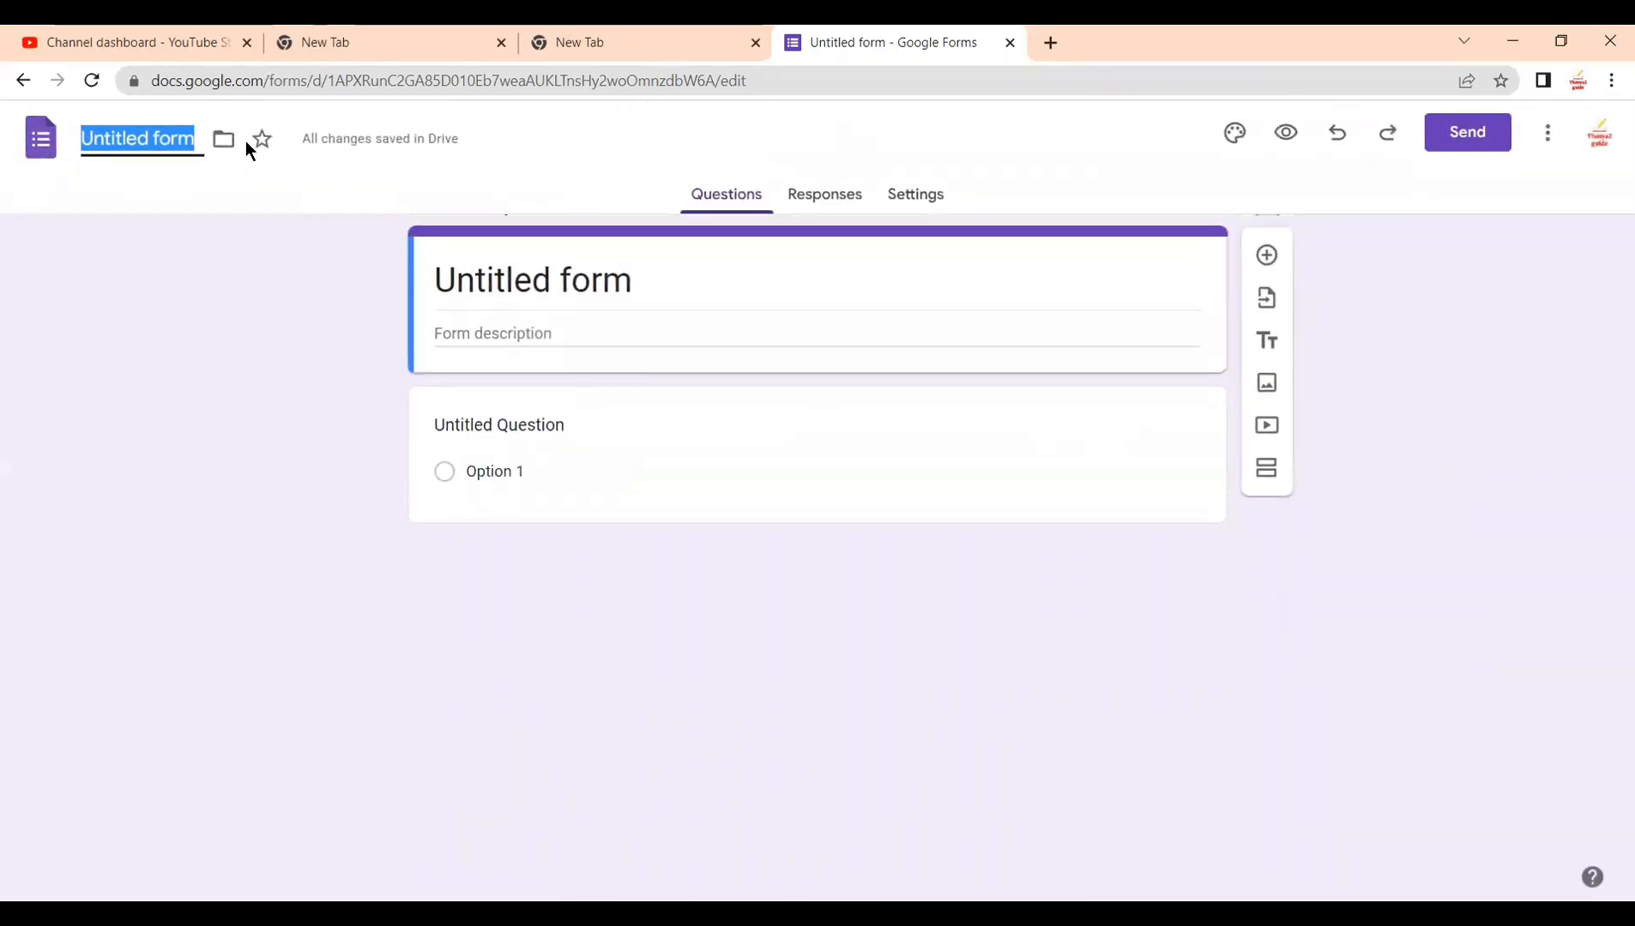
key(BackSpace)
text(THA)
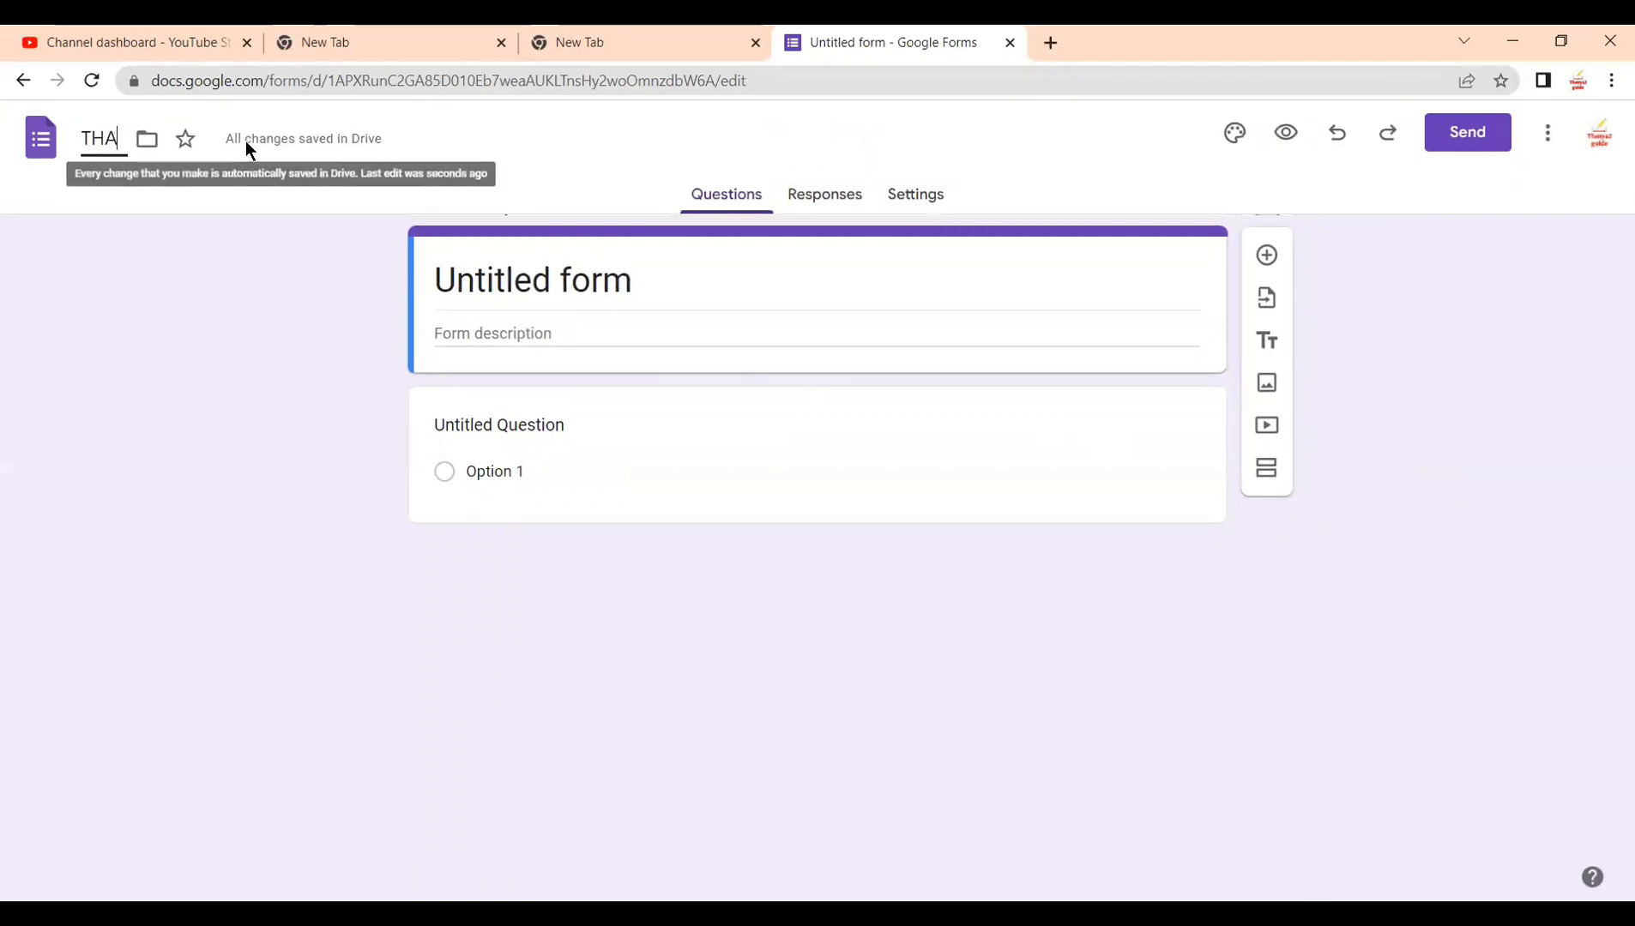
text(NYA2GUIDE)
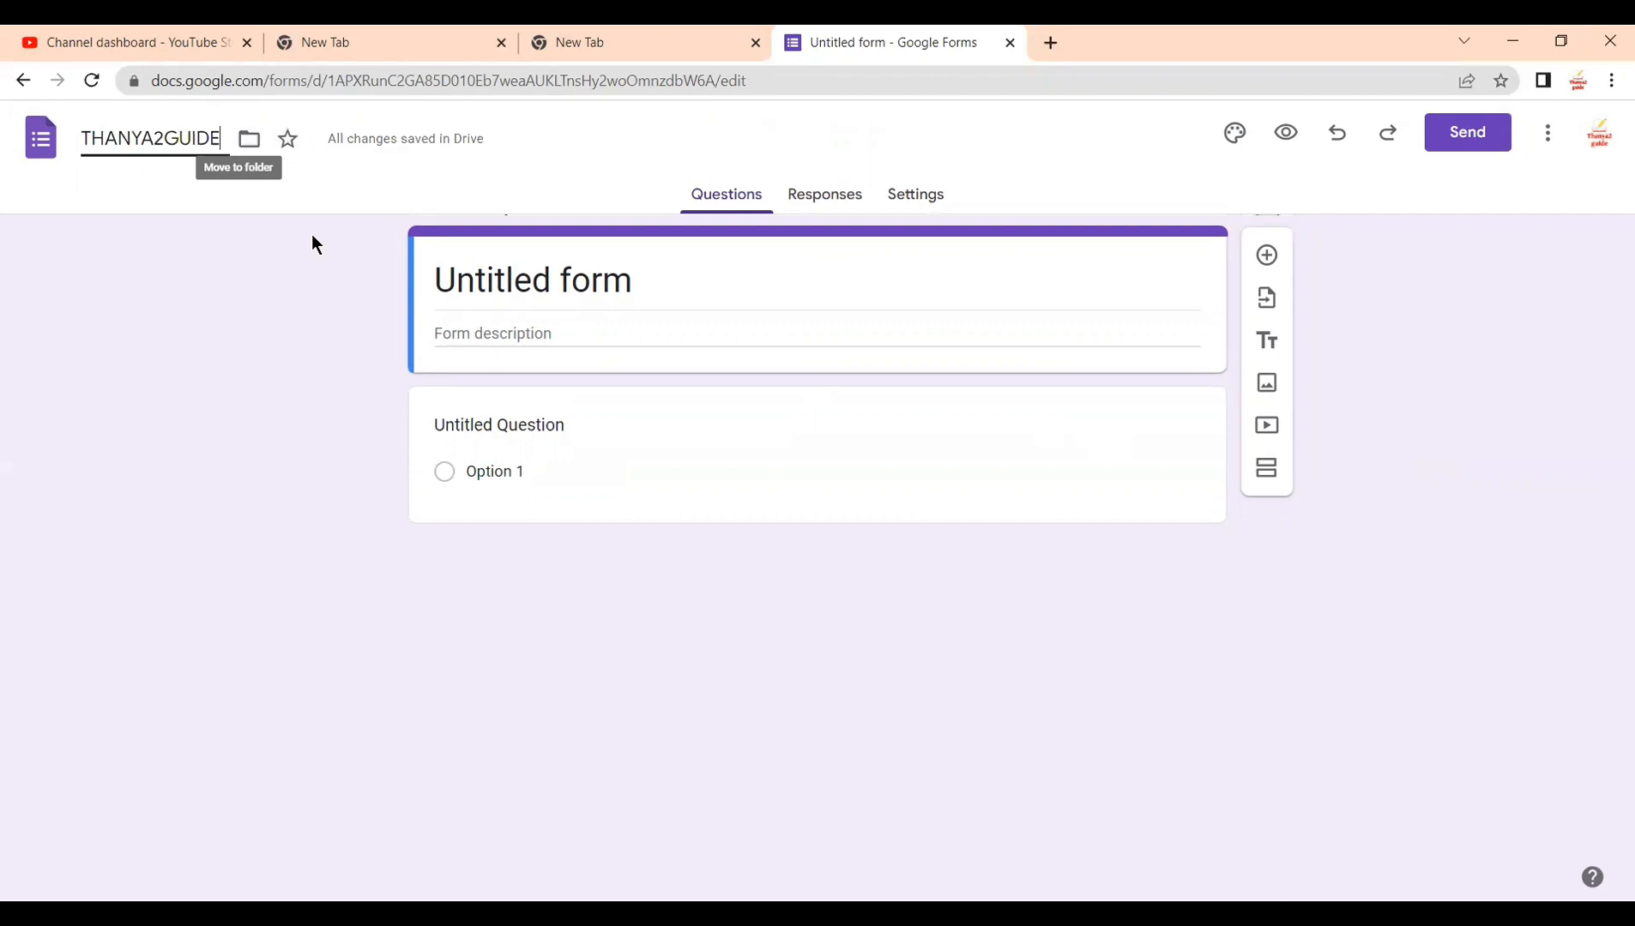
click(351, 384)
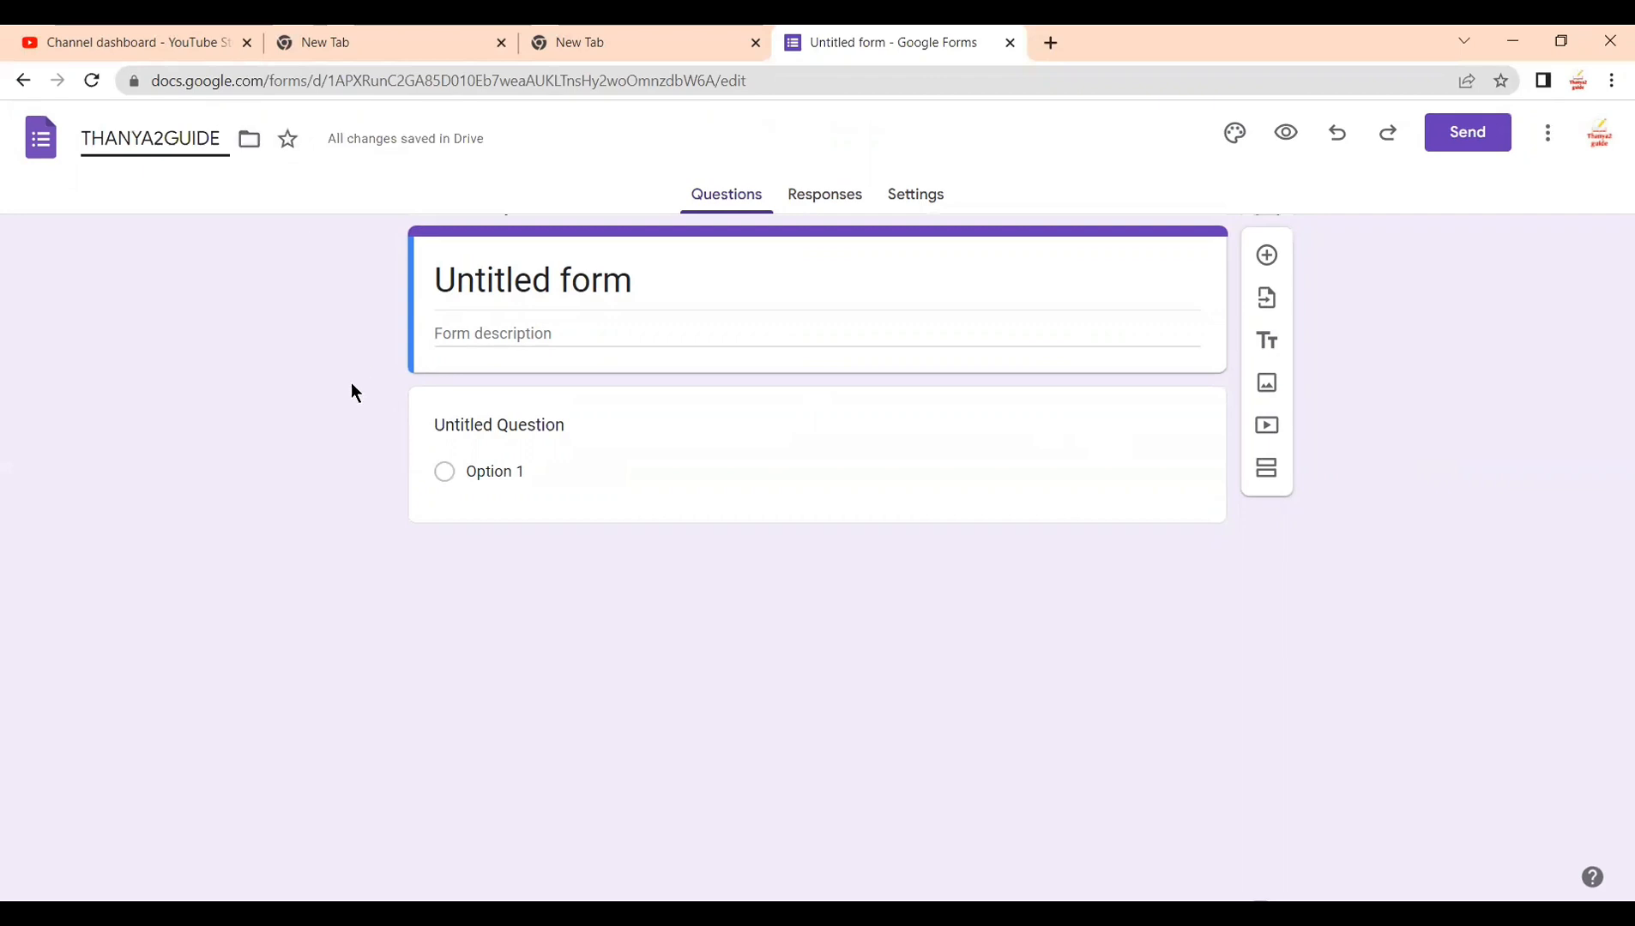
Step: Set the title in the form header to "THANYA2GUIDE Subscribers 76000"
click(686, 280)
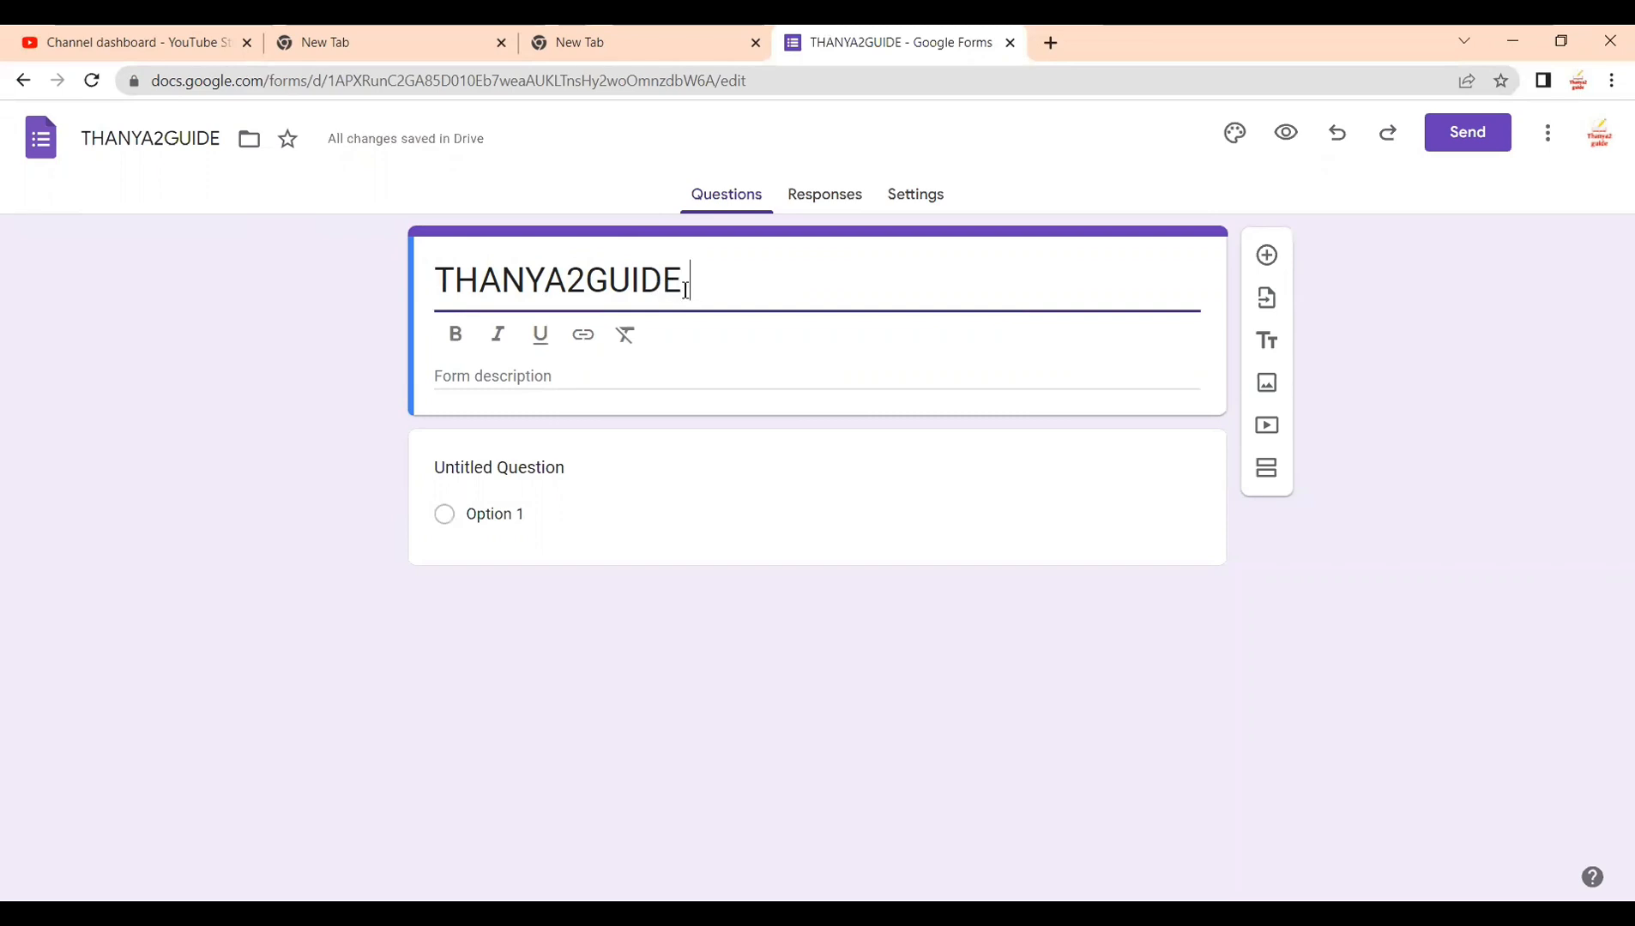
text(Subsribe)
key(BackSpace)
key(BackSpace)
key(BackSpace)
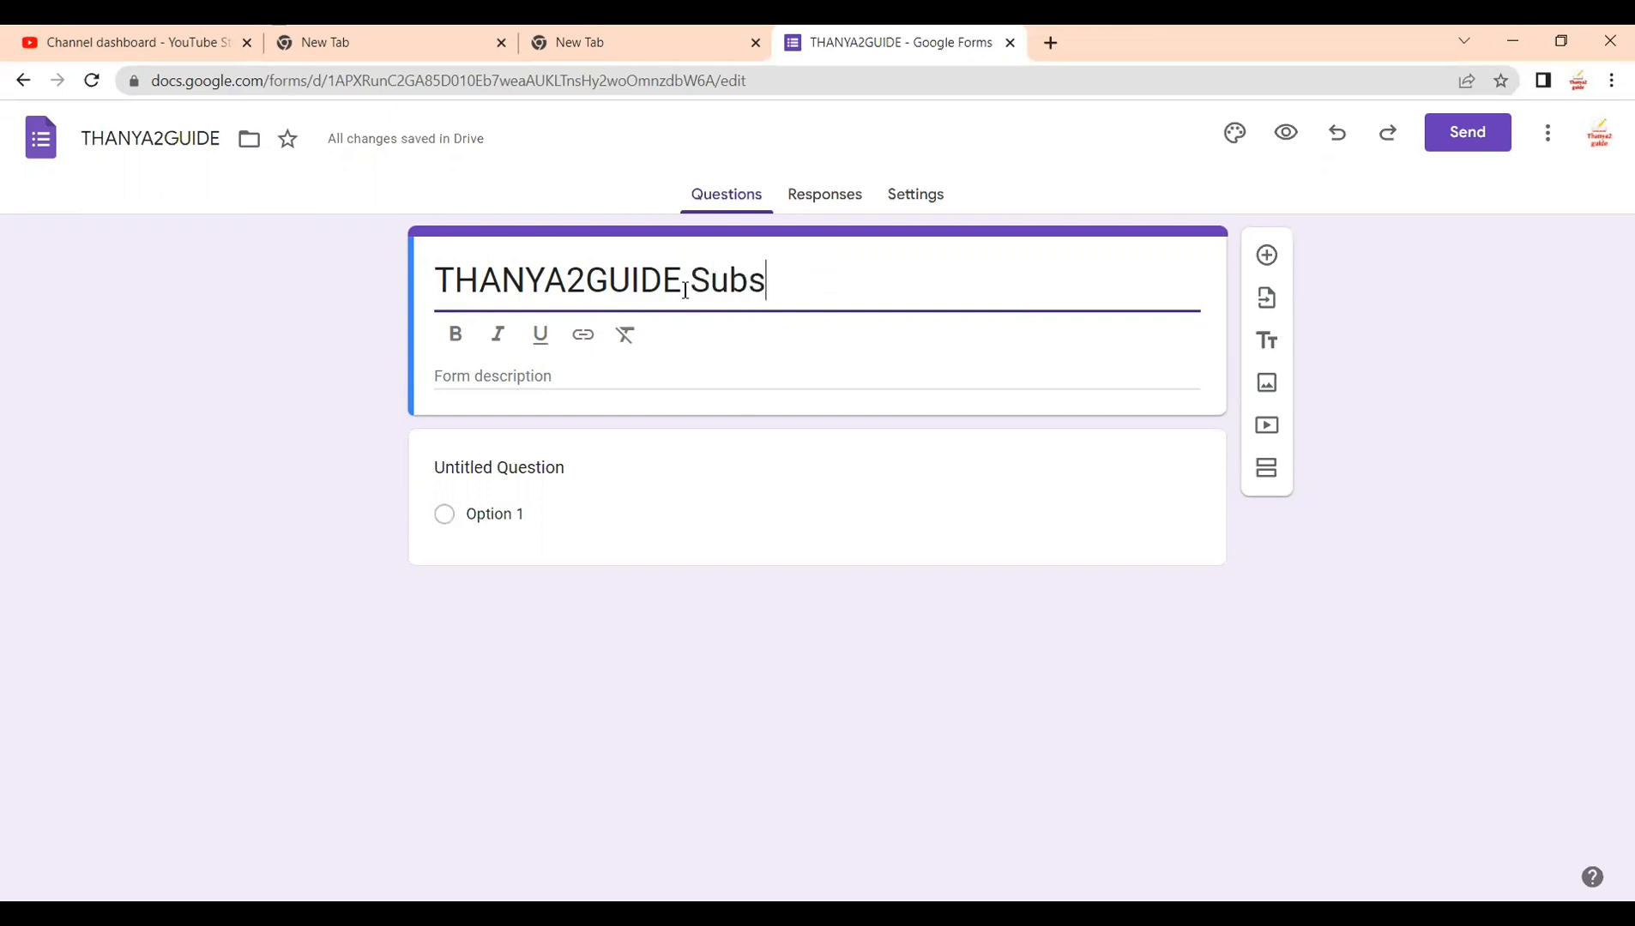
text(criber)
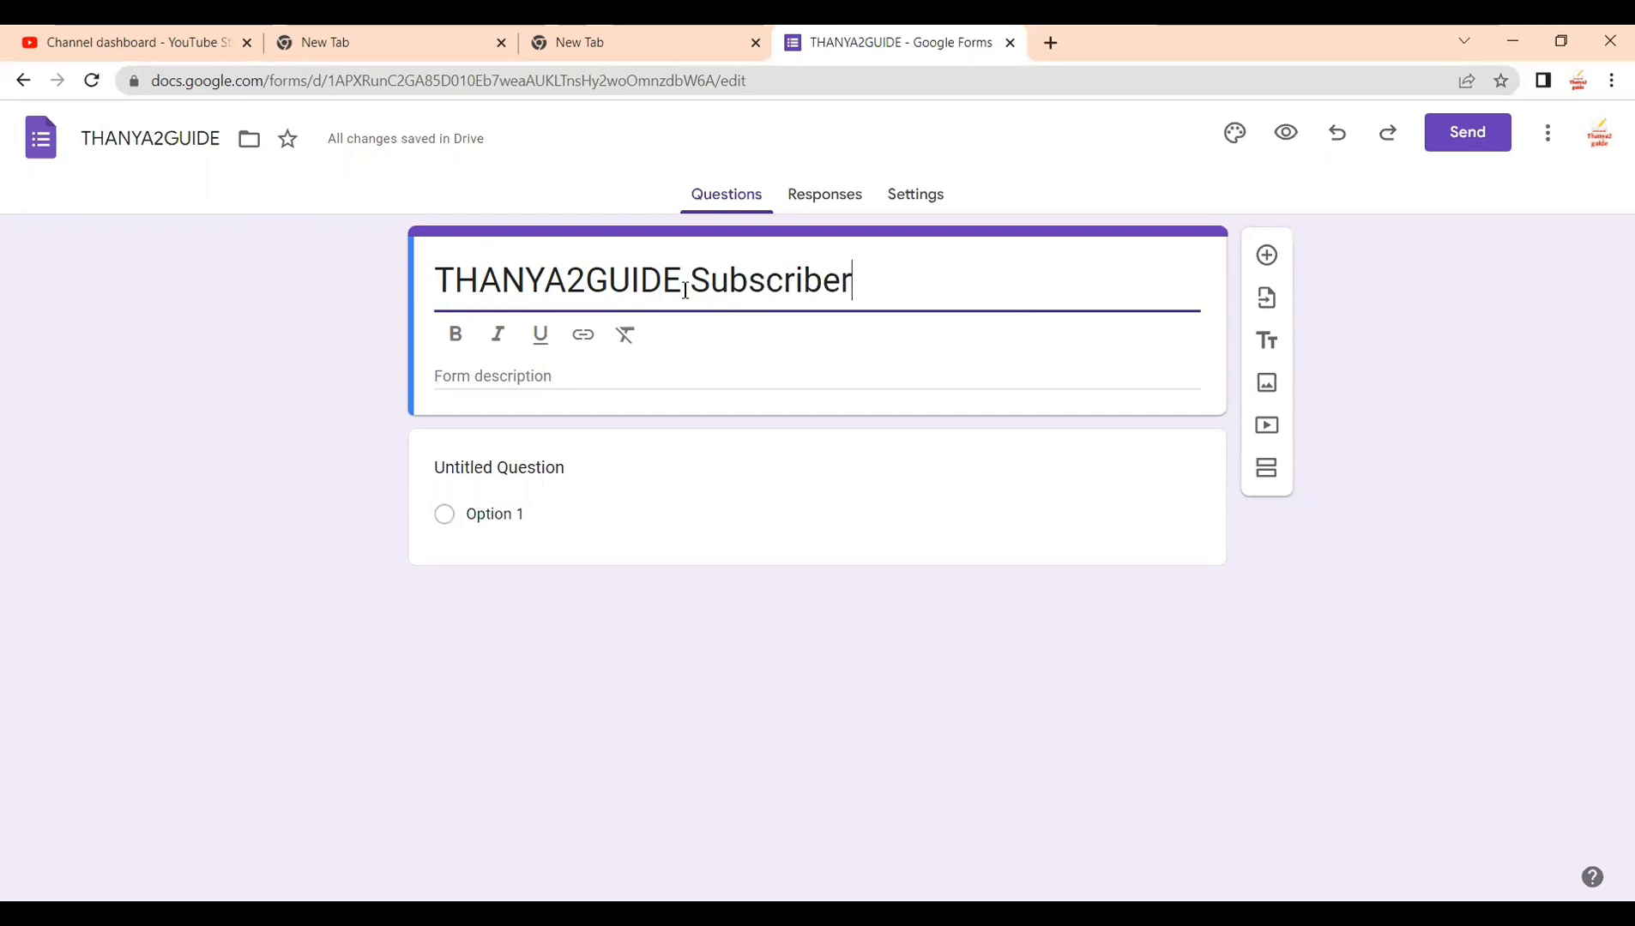
text(s )
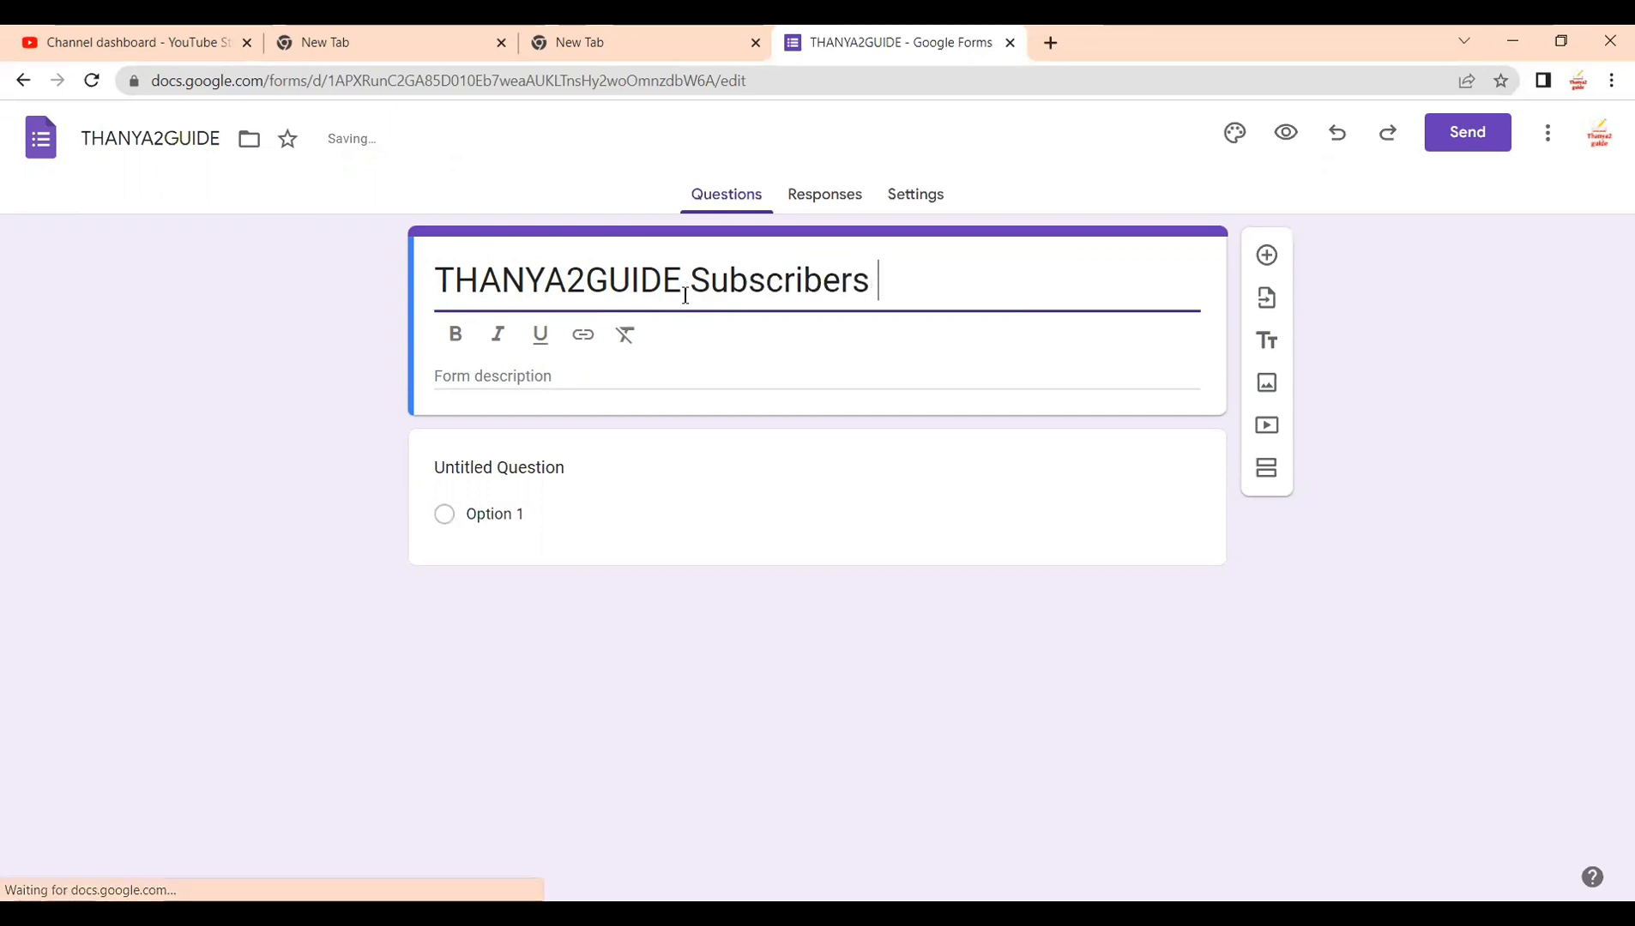
text(7.)
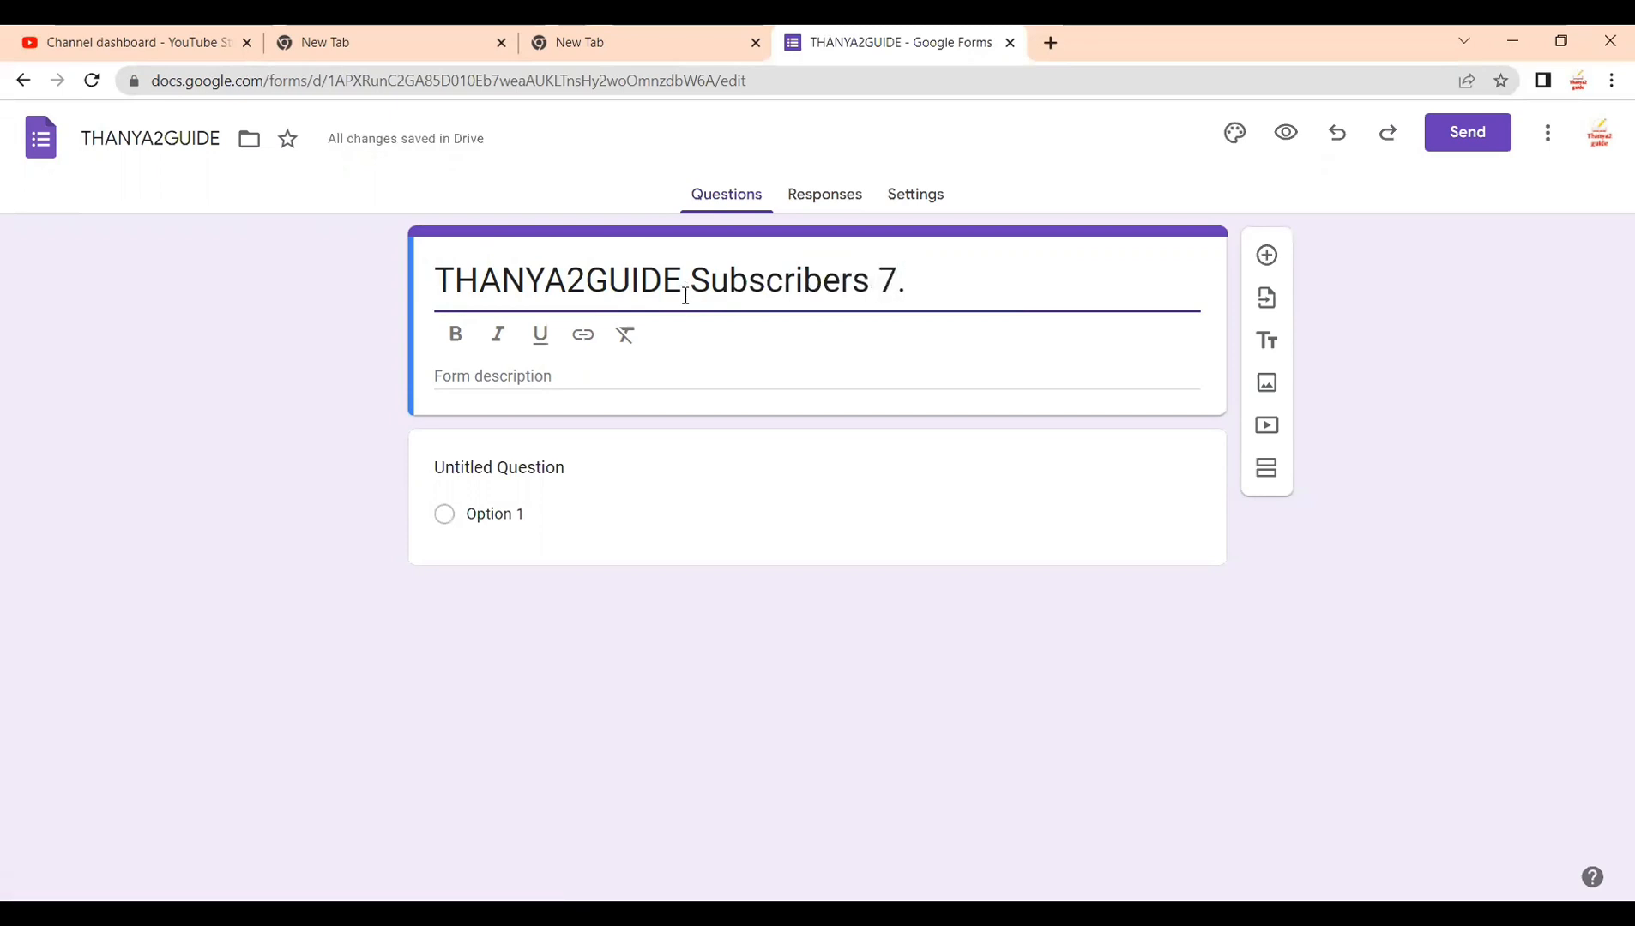
key(BackSpace)
text(6000)
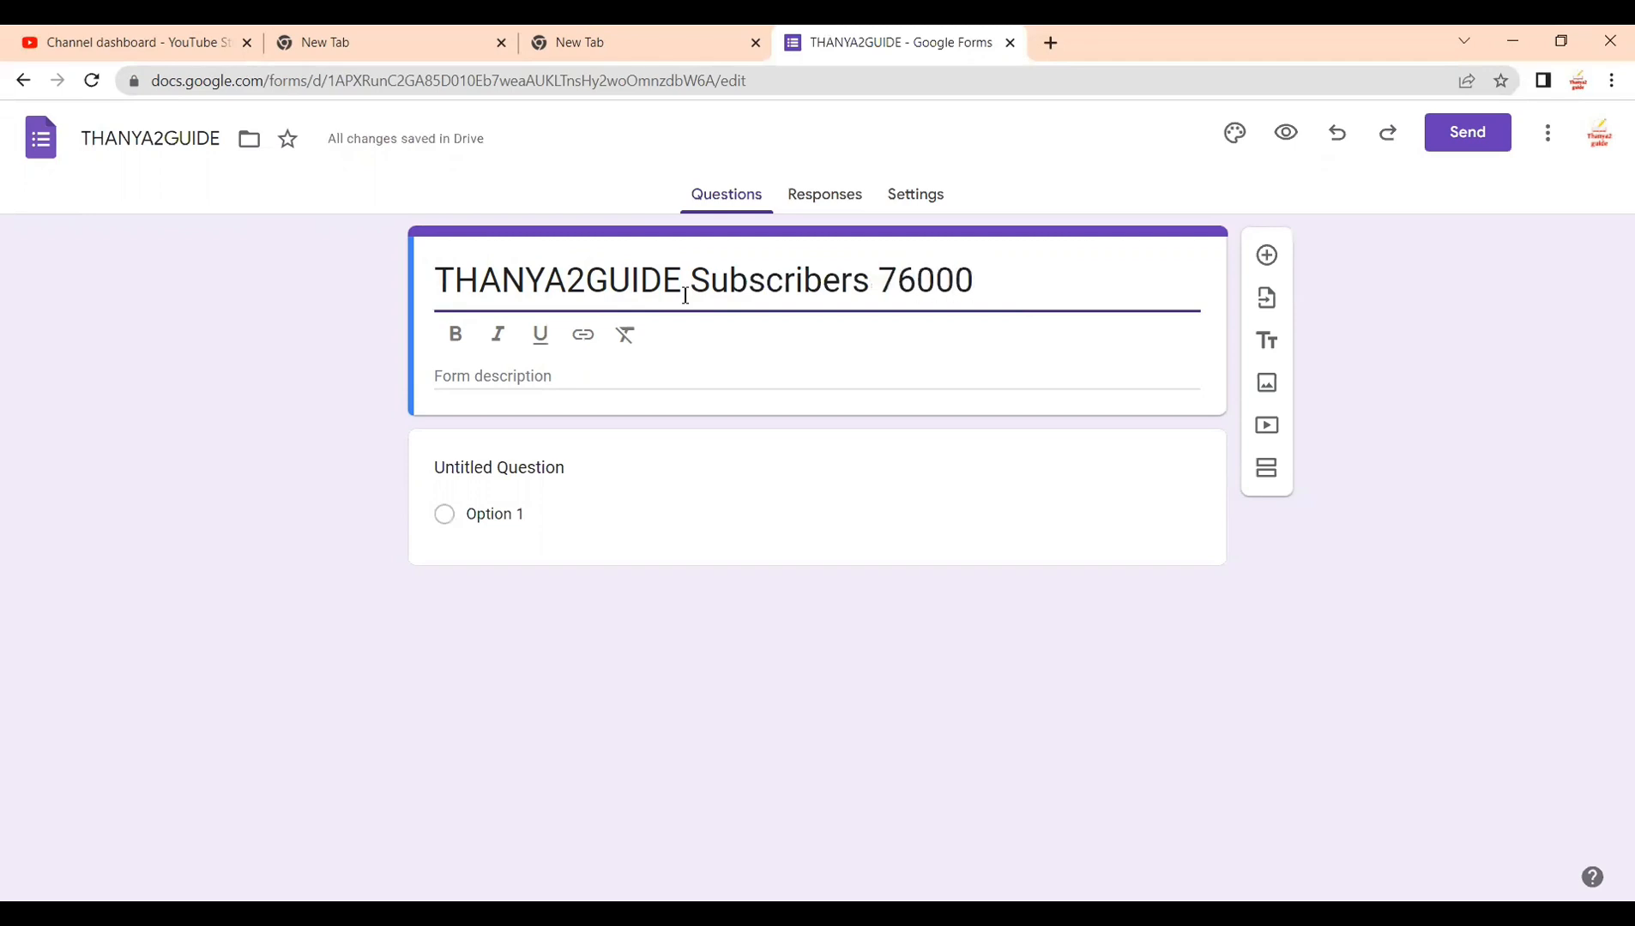
Step: Delete the whole title text in the form header
key(BackSpace)
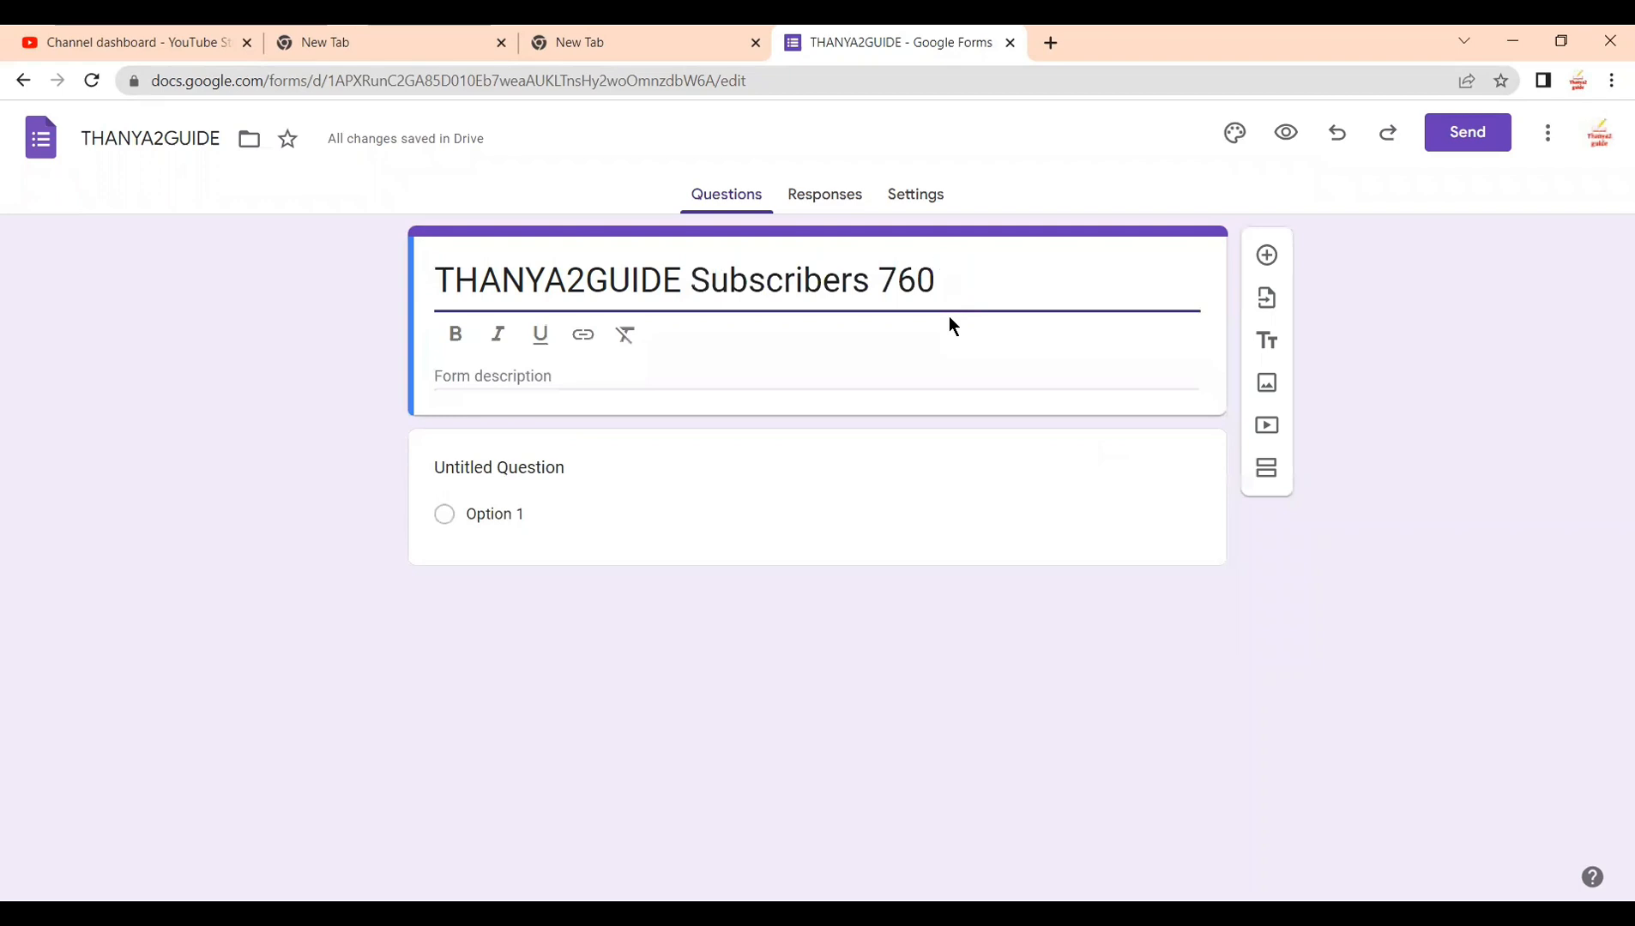
key(BackSpace)
key(BackSpace)
key(BackSpace)
key(BackSpace)
key(BackSpace)
key(BackSpace)
key(BackSpace)
key(BackSpace)
key(BackSpace)
key(BackSpace)
key(BackSpace)
key(BackSpace)
key(BackSpace)
key(BackSpace)
key(BackSpace)
key(BackSpace)
key(BackSpace)
key(BackSpace)
key(BackSpace)
key(BackSpace)
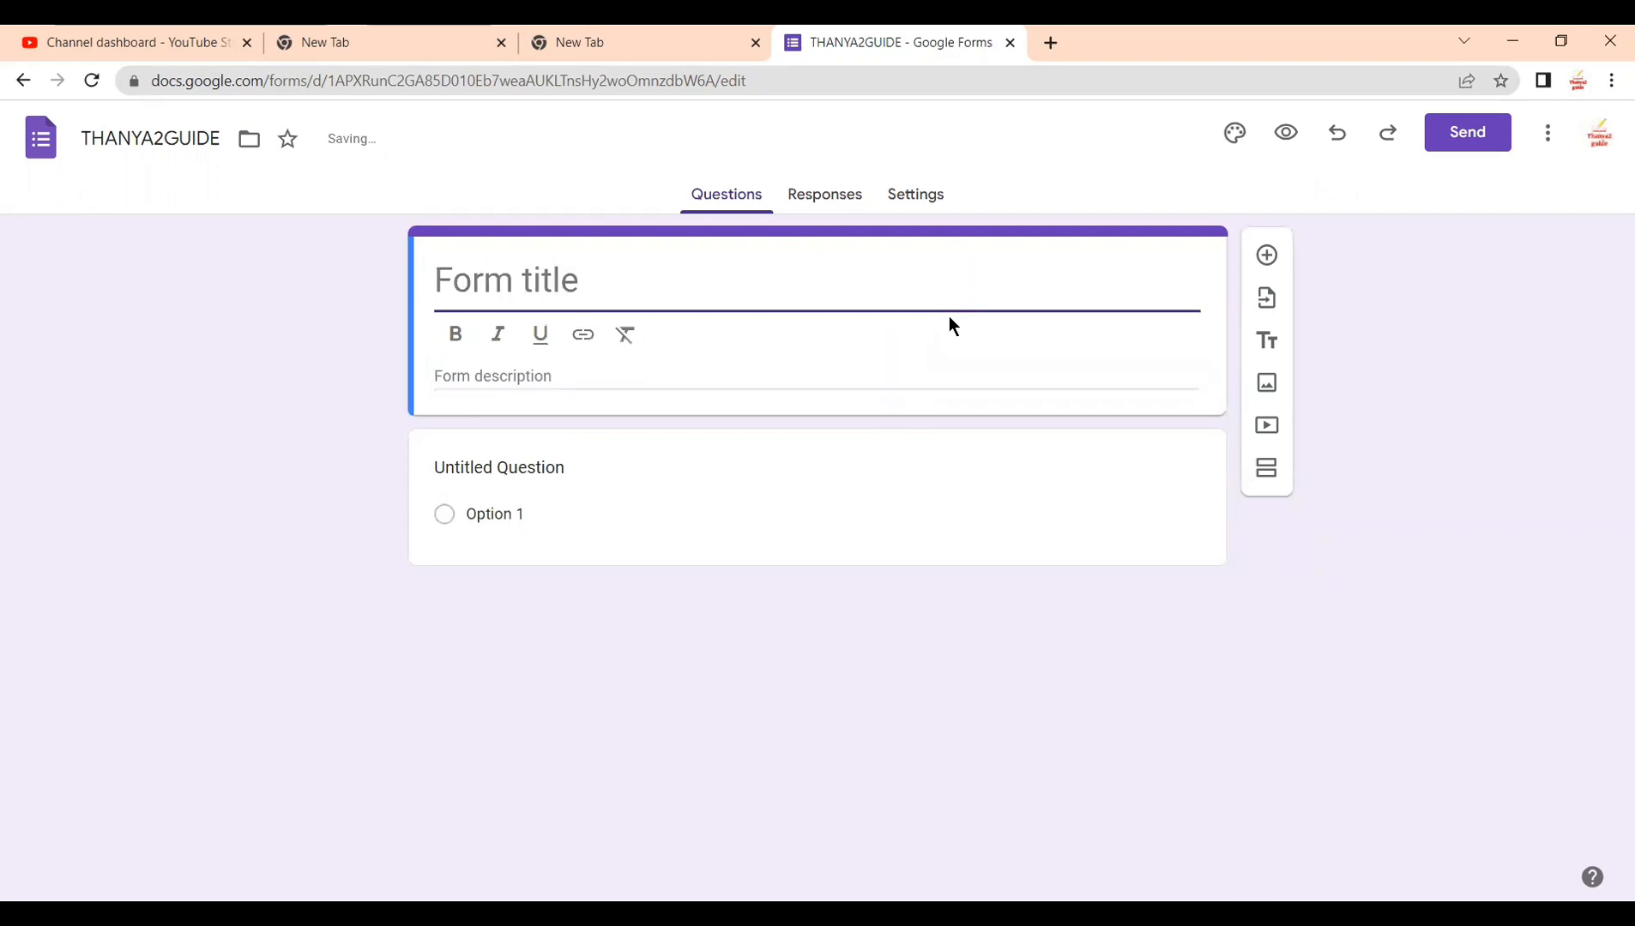
Step: Enter "THANYA2GUIDE ELECTIONS" as the title in the form header
text(THANYA2GUIDE)
key(BackSpace)
key(BackSpace)
key(BackSpace)
key(BackSpace)
key(BackSpace)
key(BackSpace)
key(BackSpace)
key(BackSpace)
key(BackSpace)
key(BackSpace)
key(BackSpace)
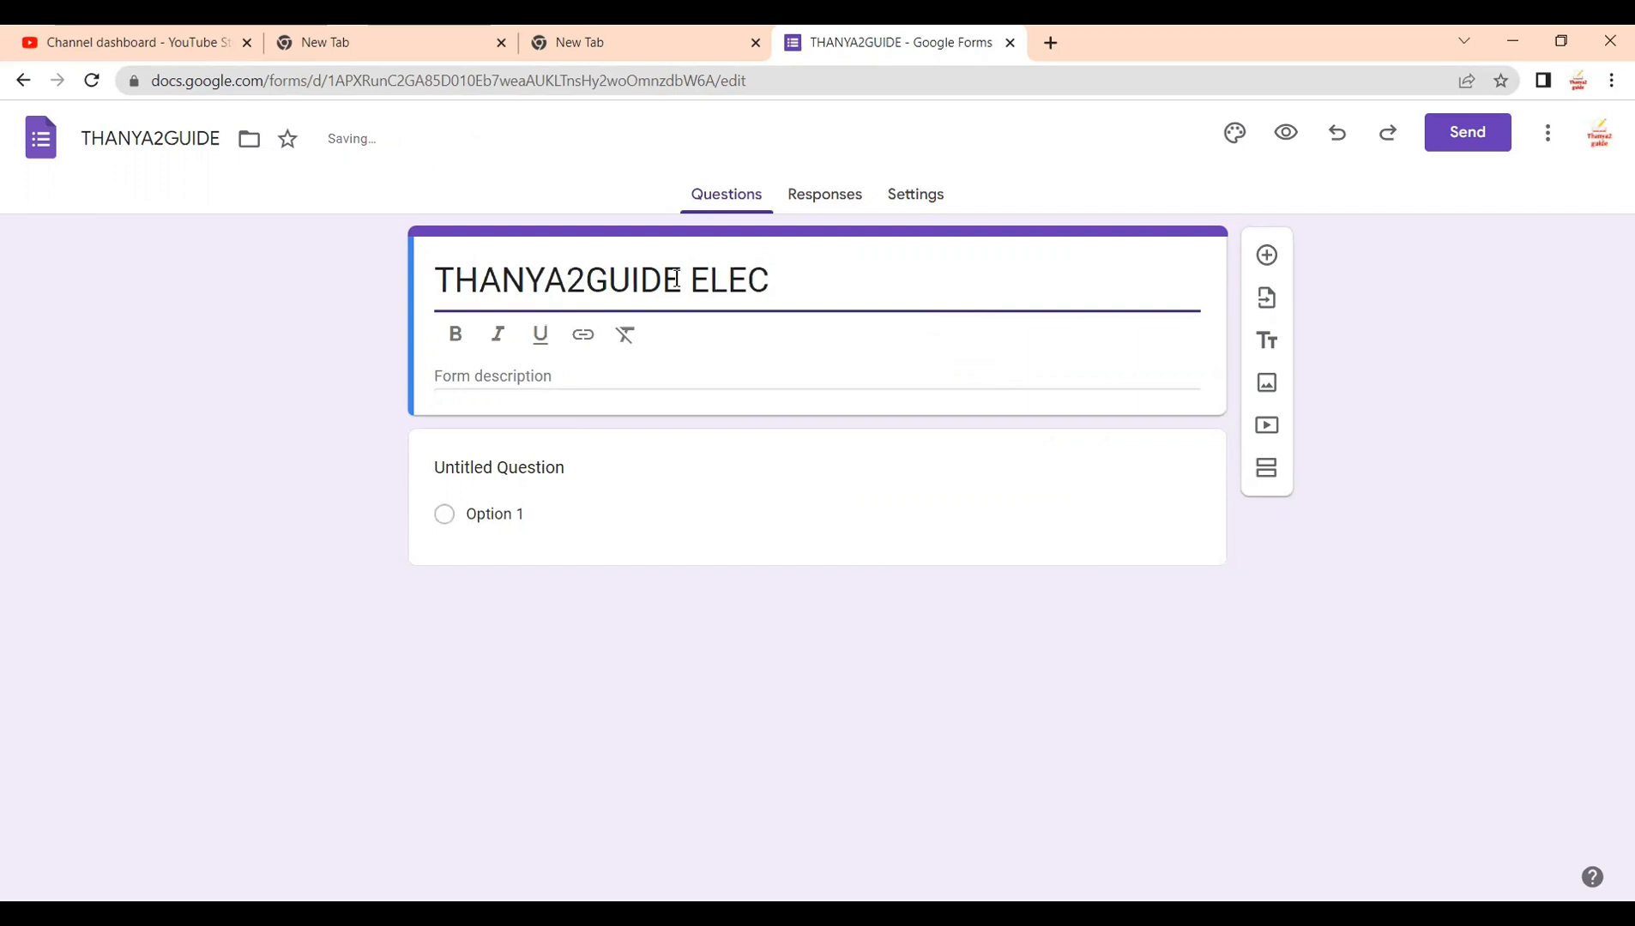
text(TIONS)
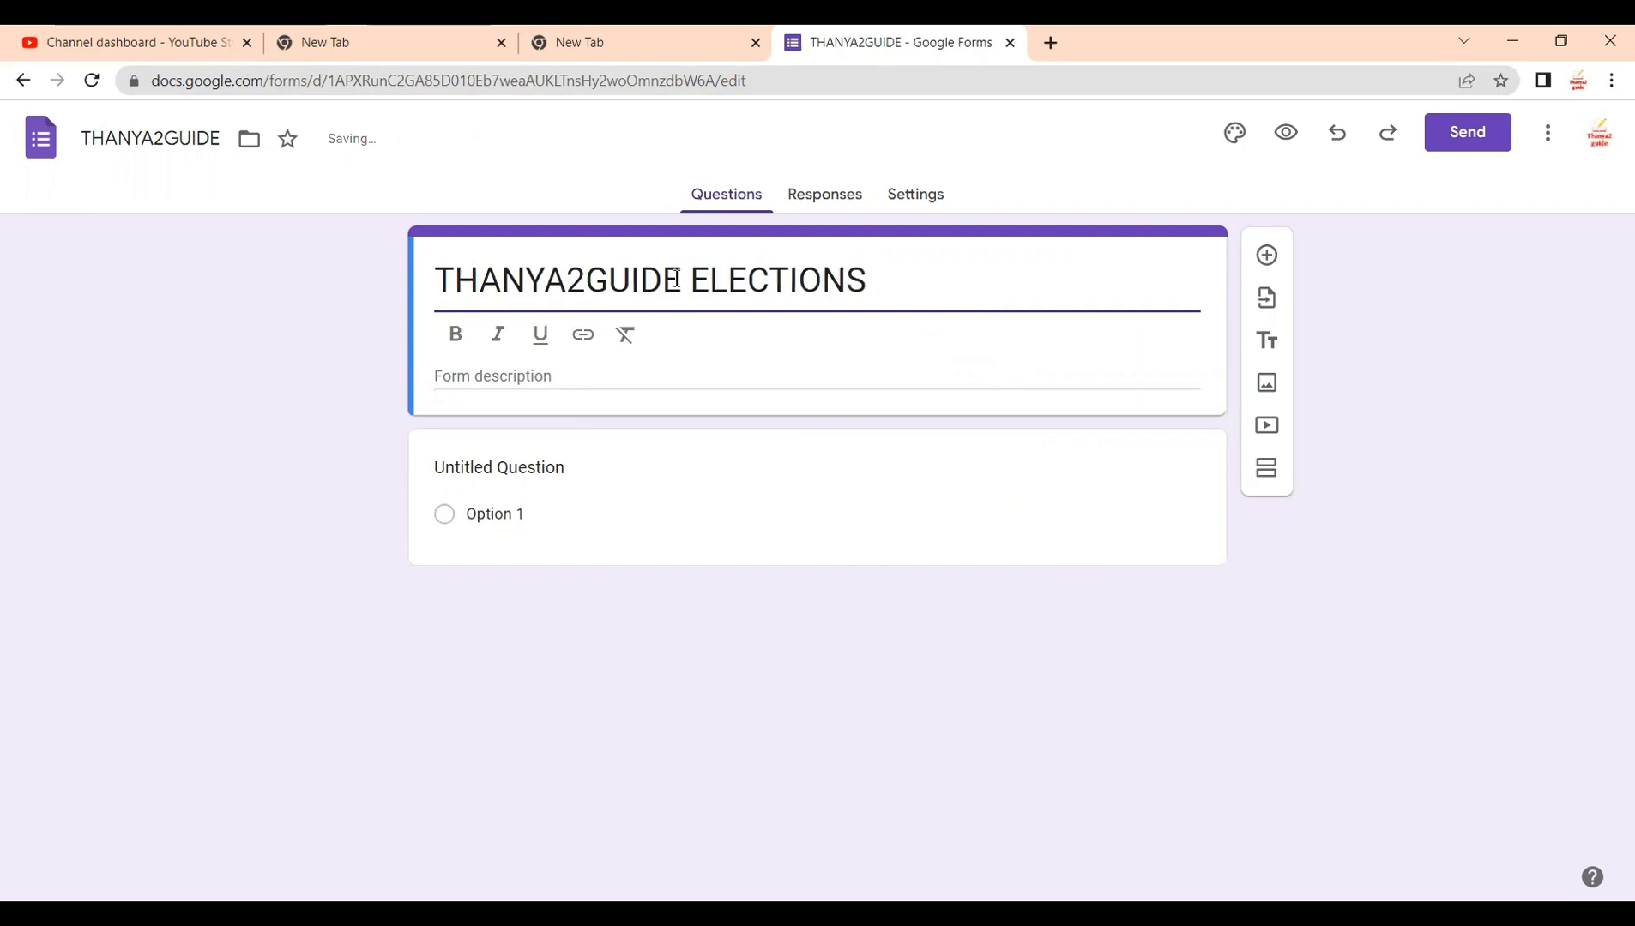
Step: Replace the word ELECTIONS in the form title with SURVEY
key(BackSpace)
key(BackSpace)
key(BackSpace)
key(BackSpace)
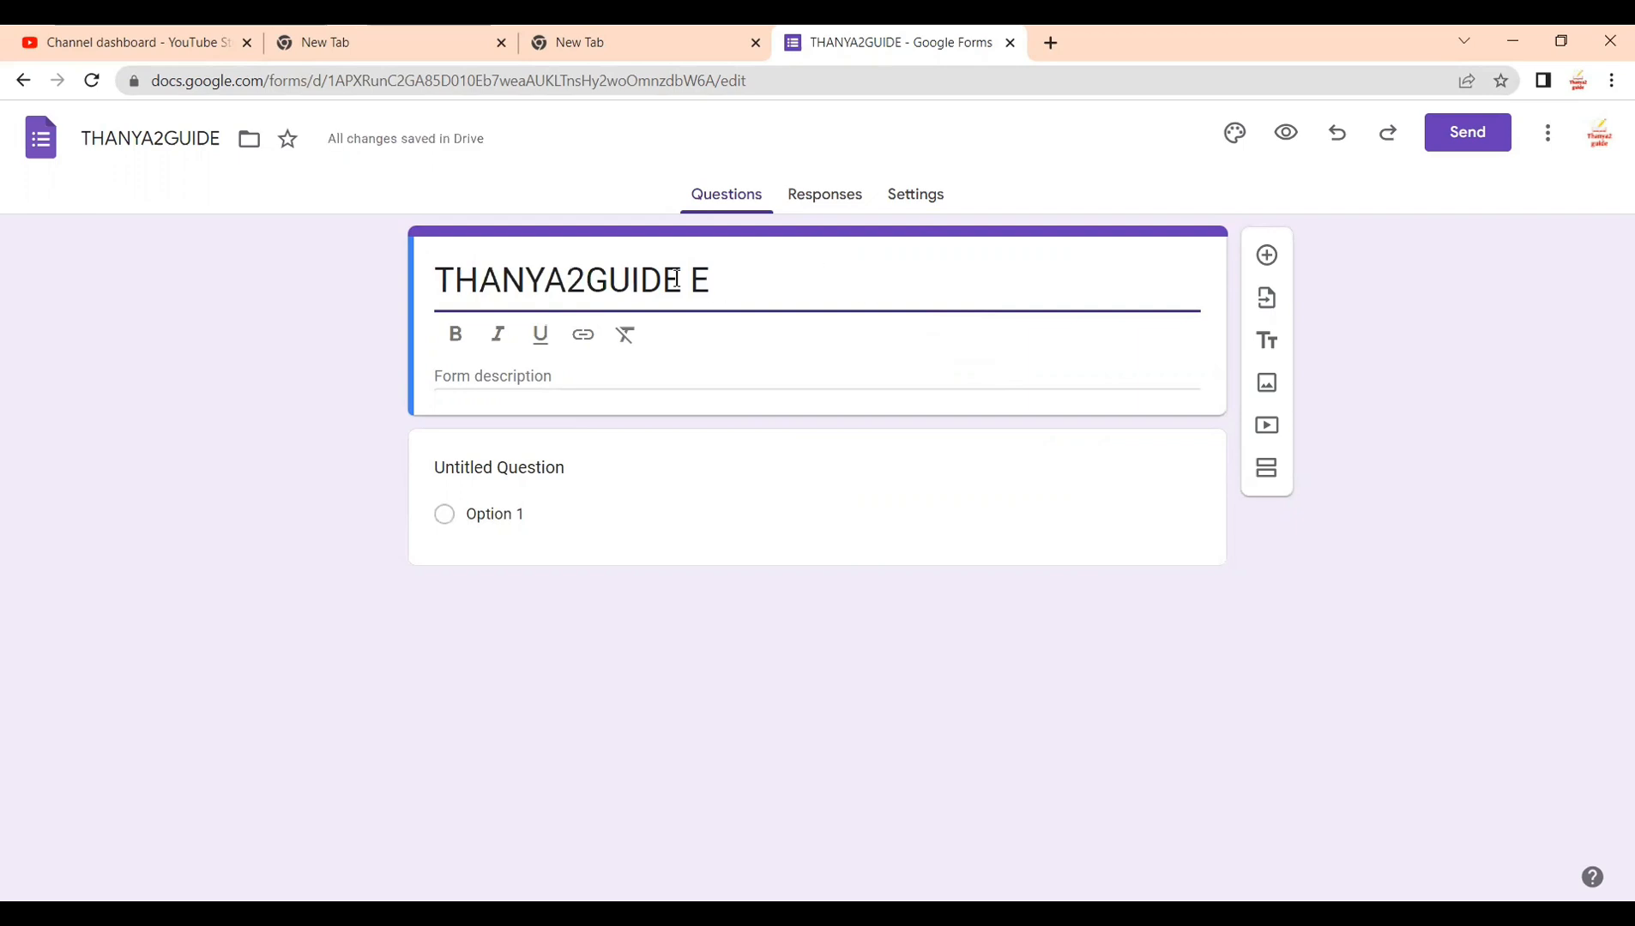
key(BackSpace)
text(SURVEY)
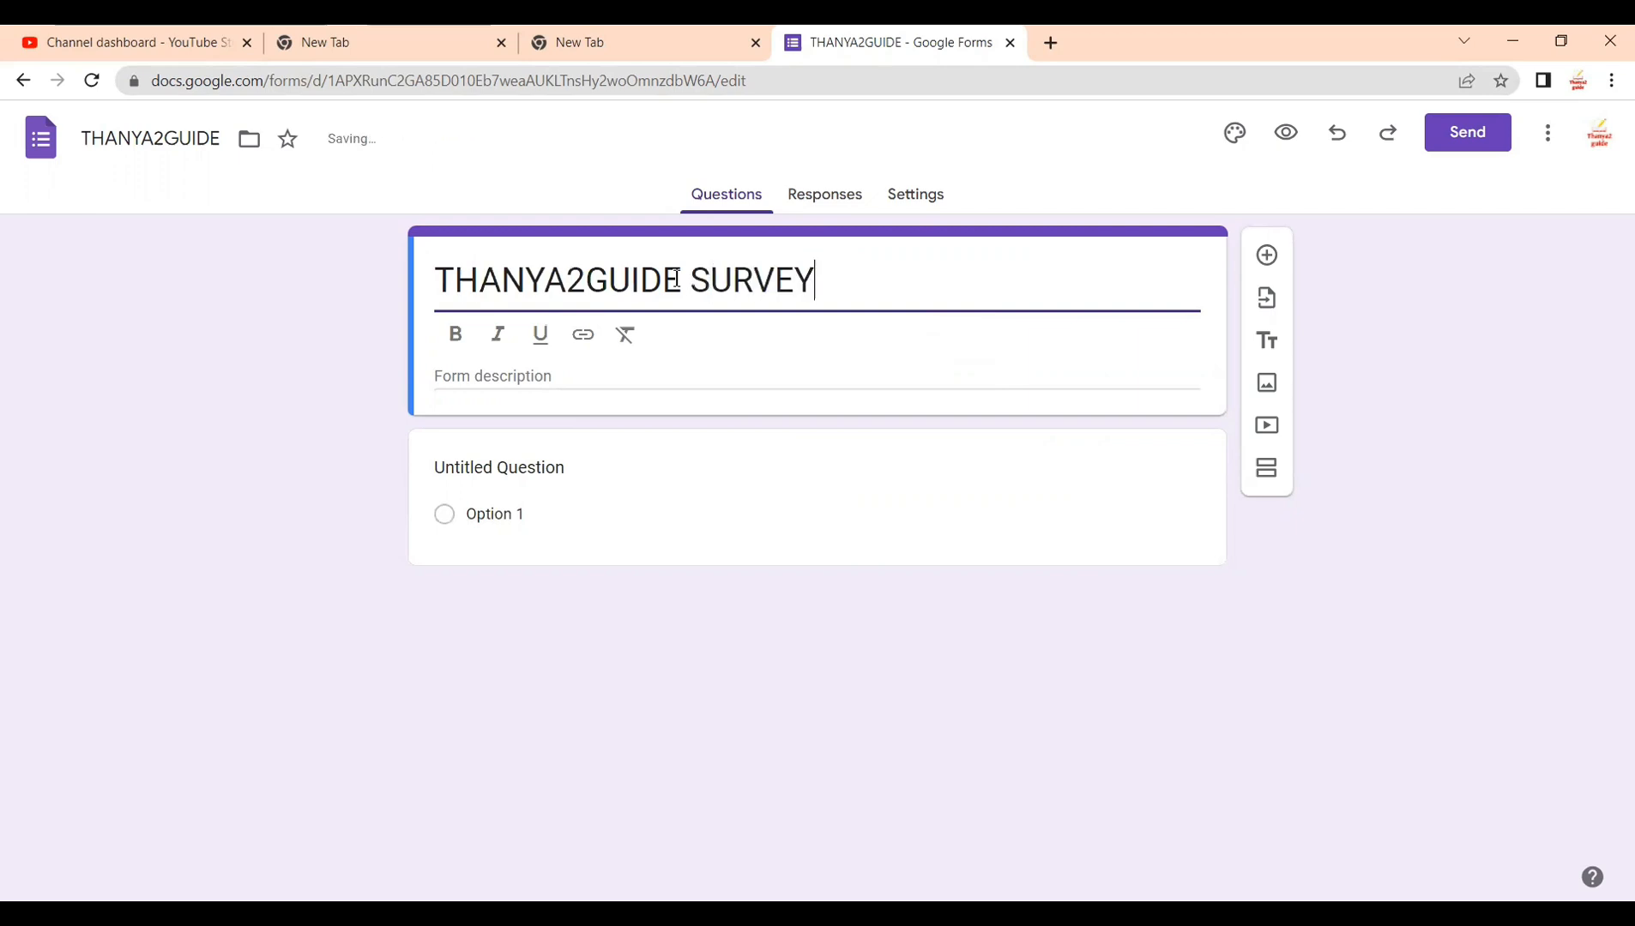
Step: Enter the form description "THIS IS JUST ASURVEY TO KNOW UR OPINIONS ON OUR CHANNEL"
click(683, 396)
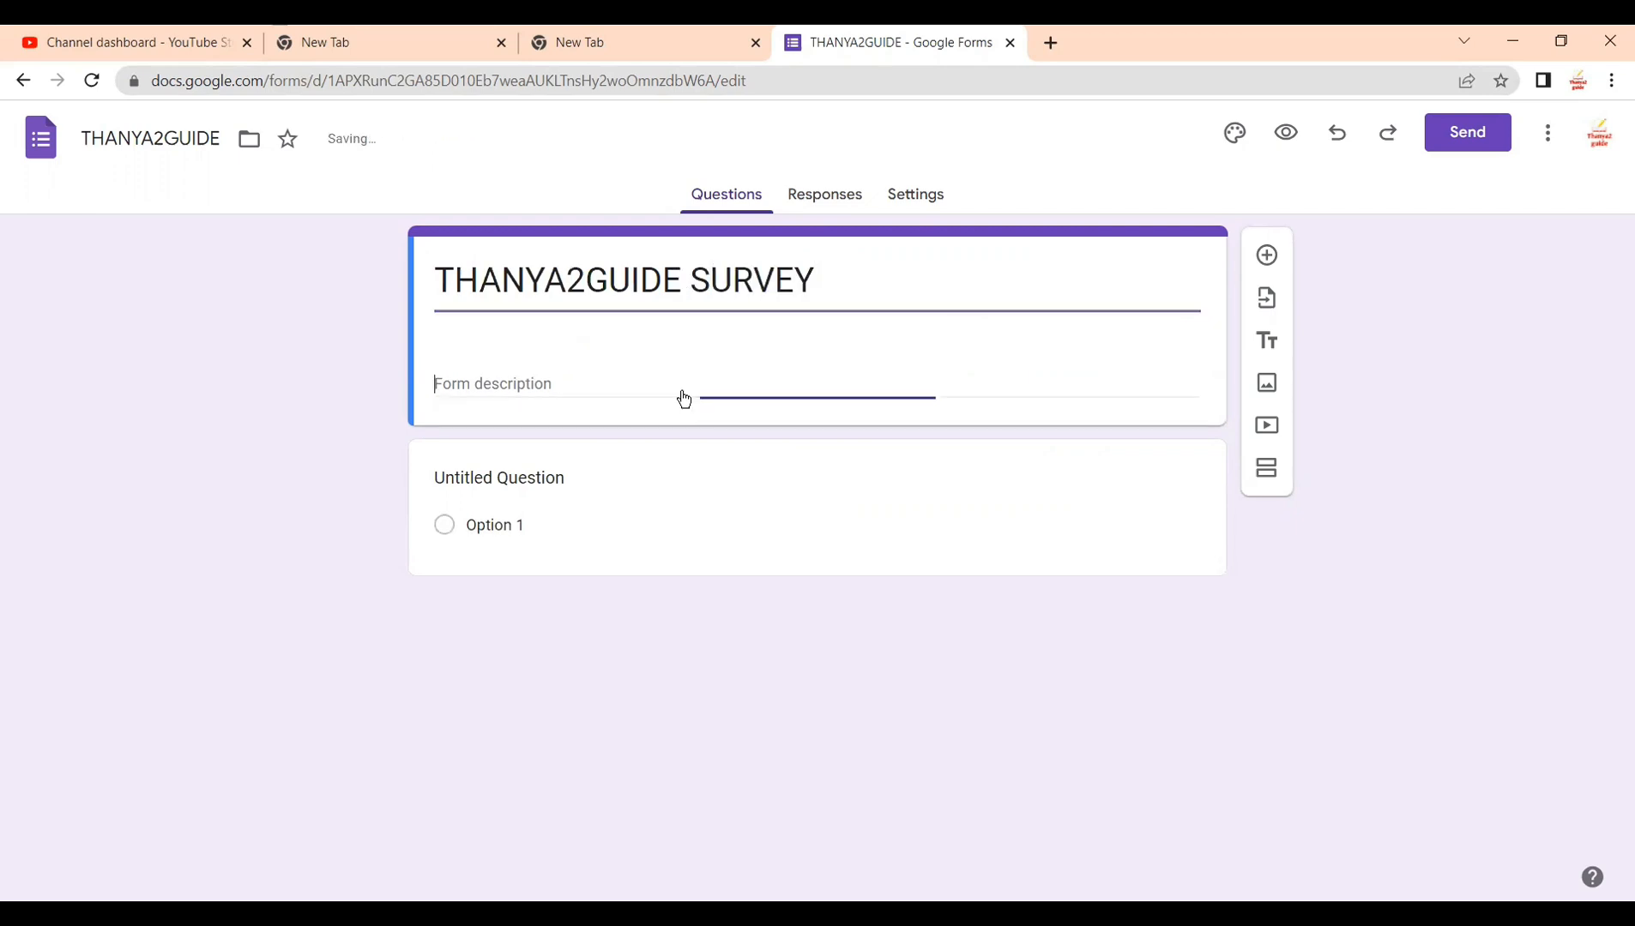
click(877, 278)
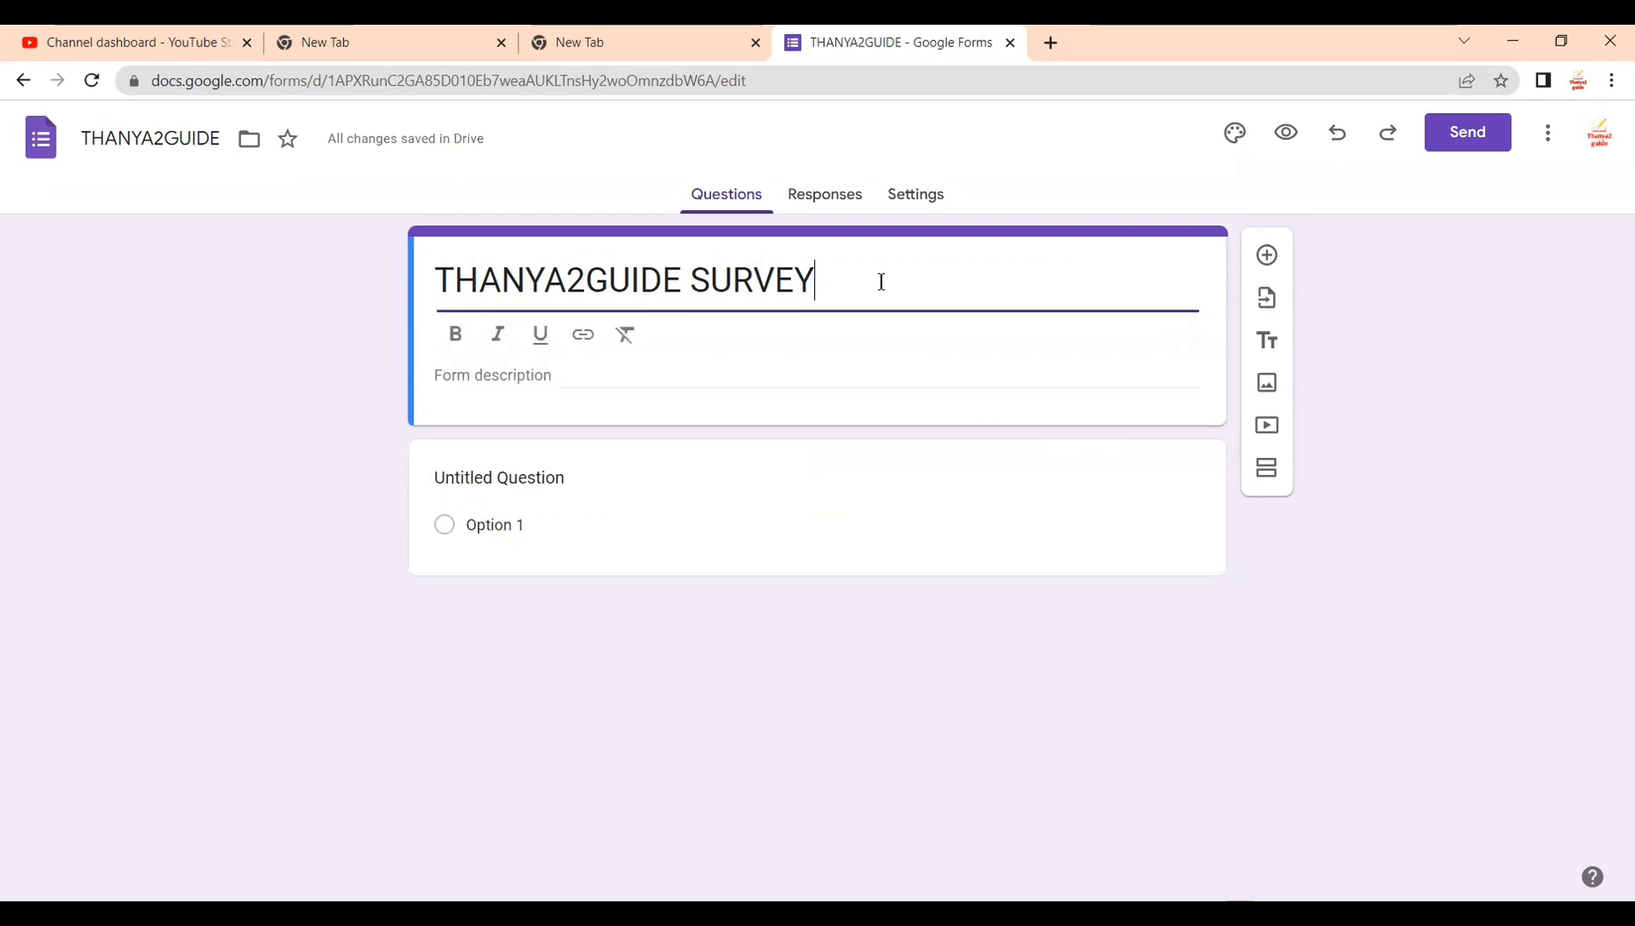
click(558, 378)
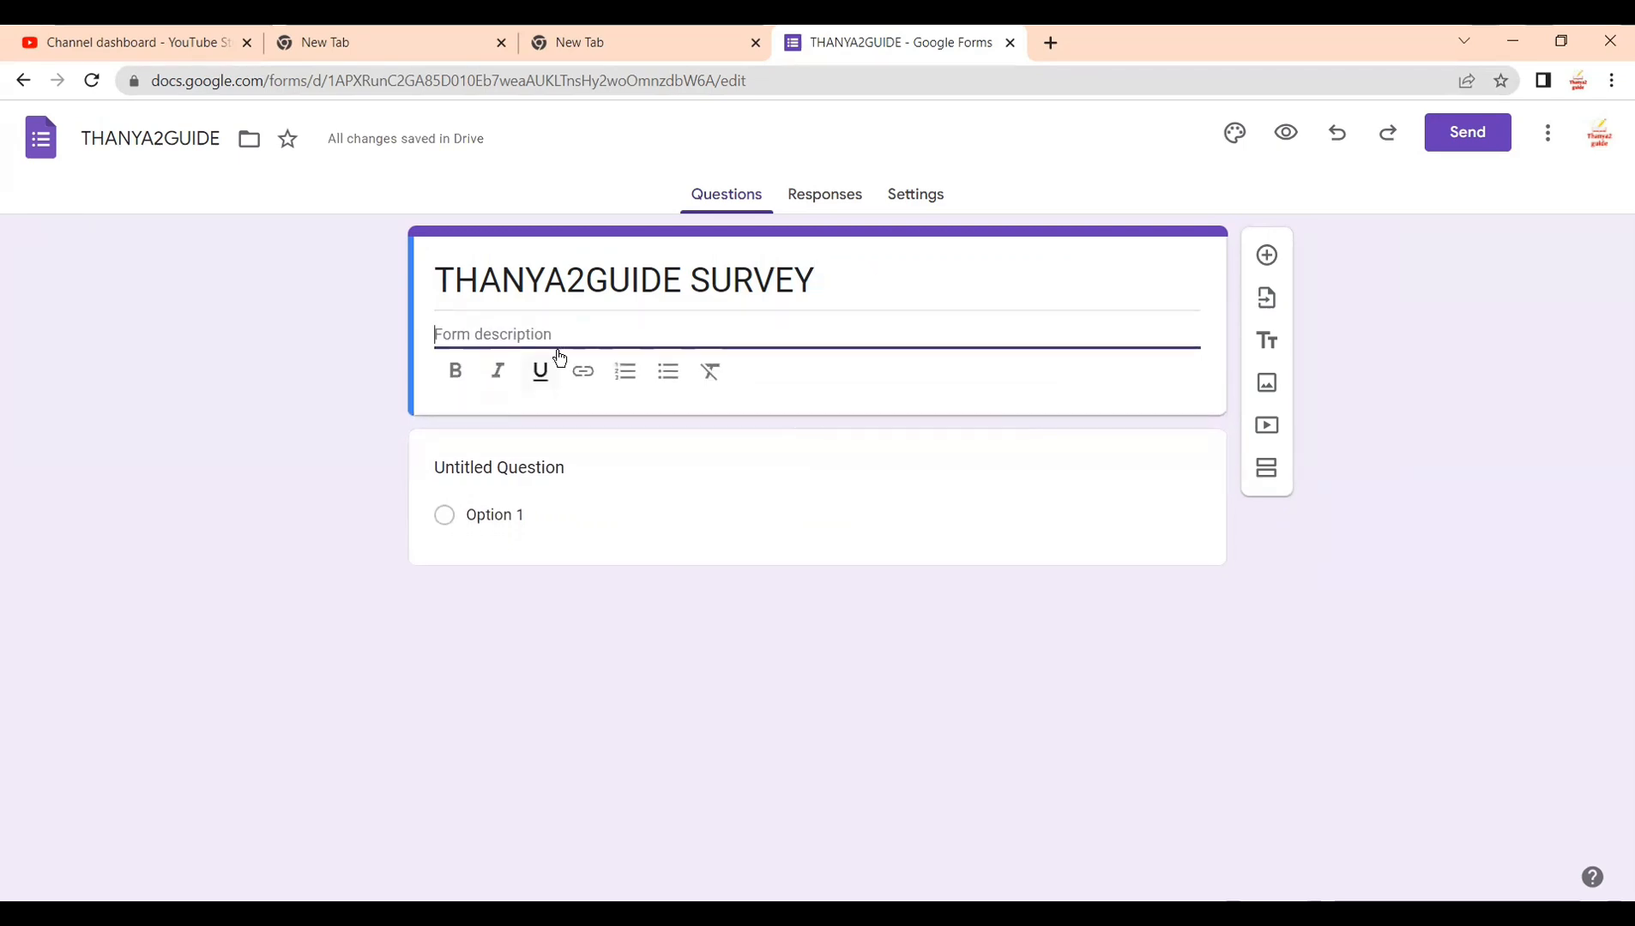
text(TH)
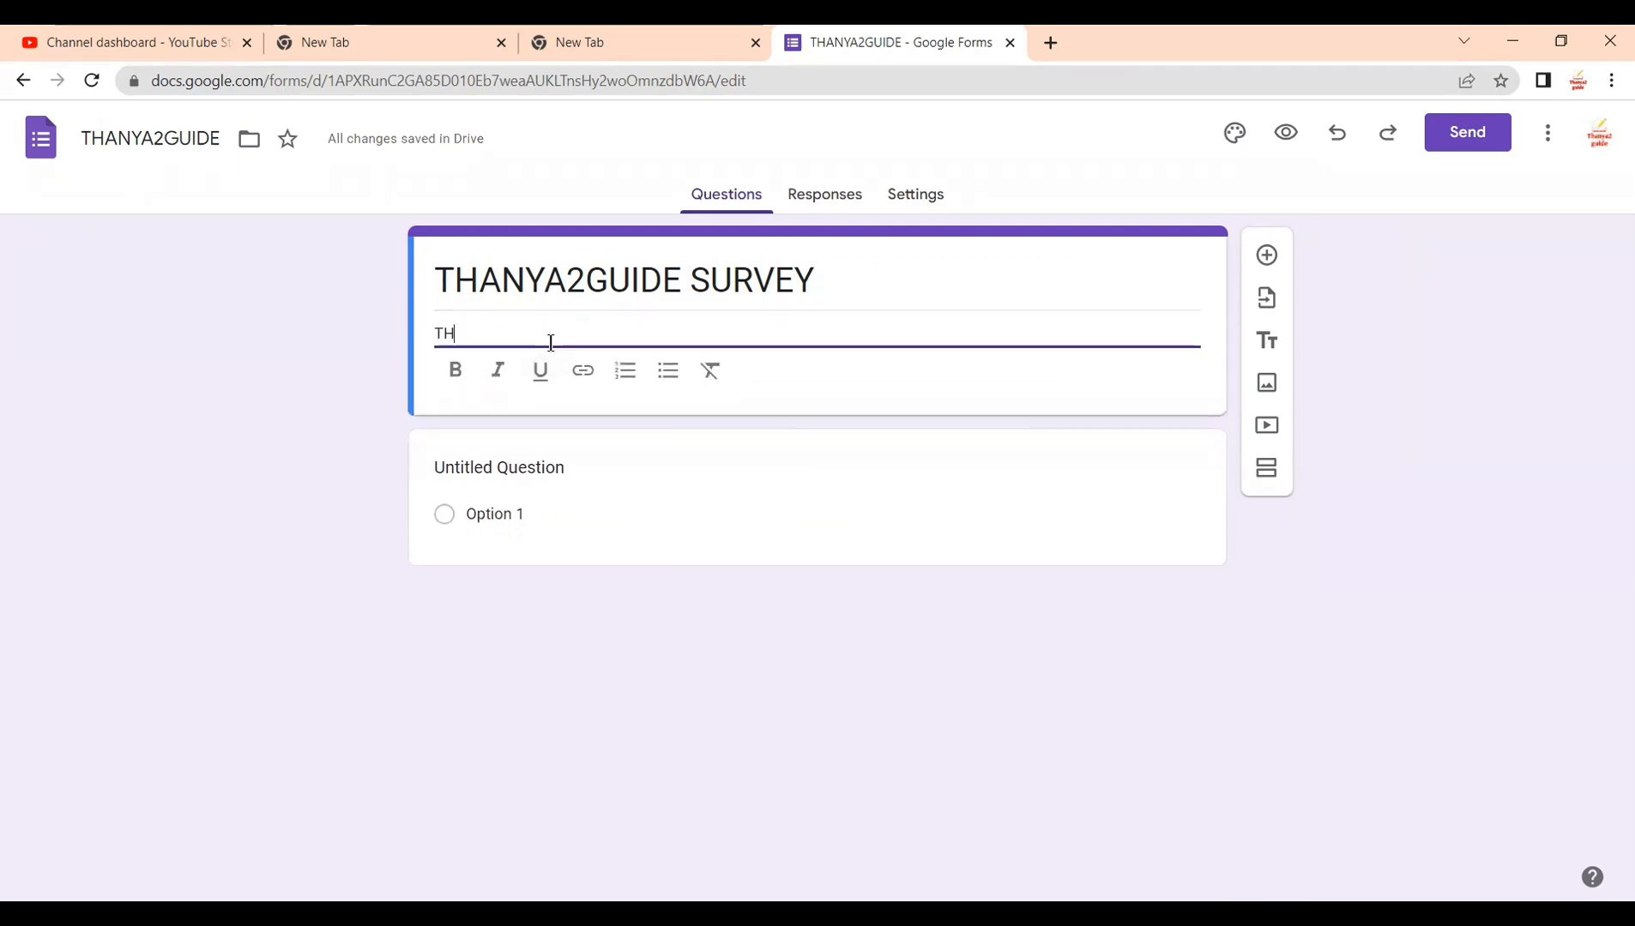
text(IS IS J)
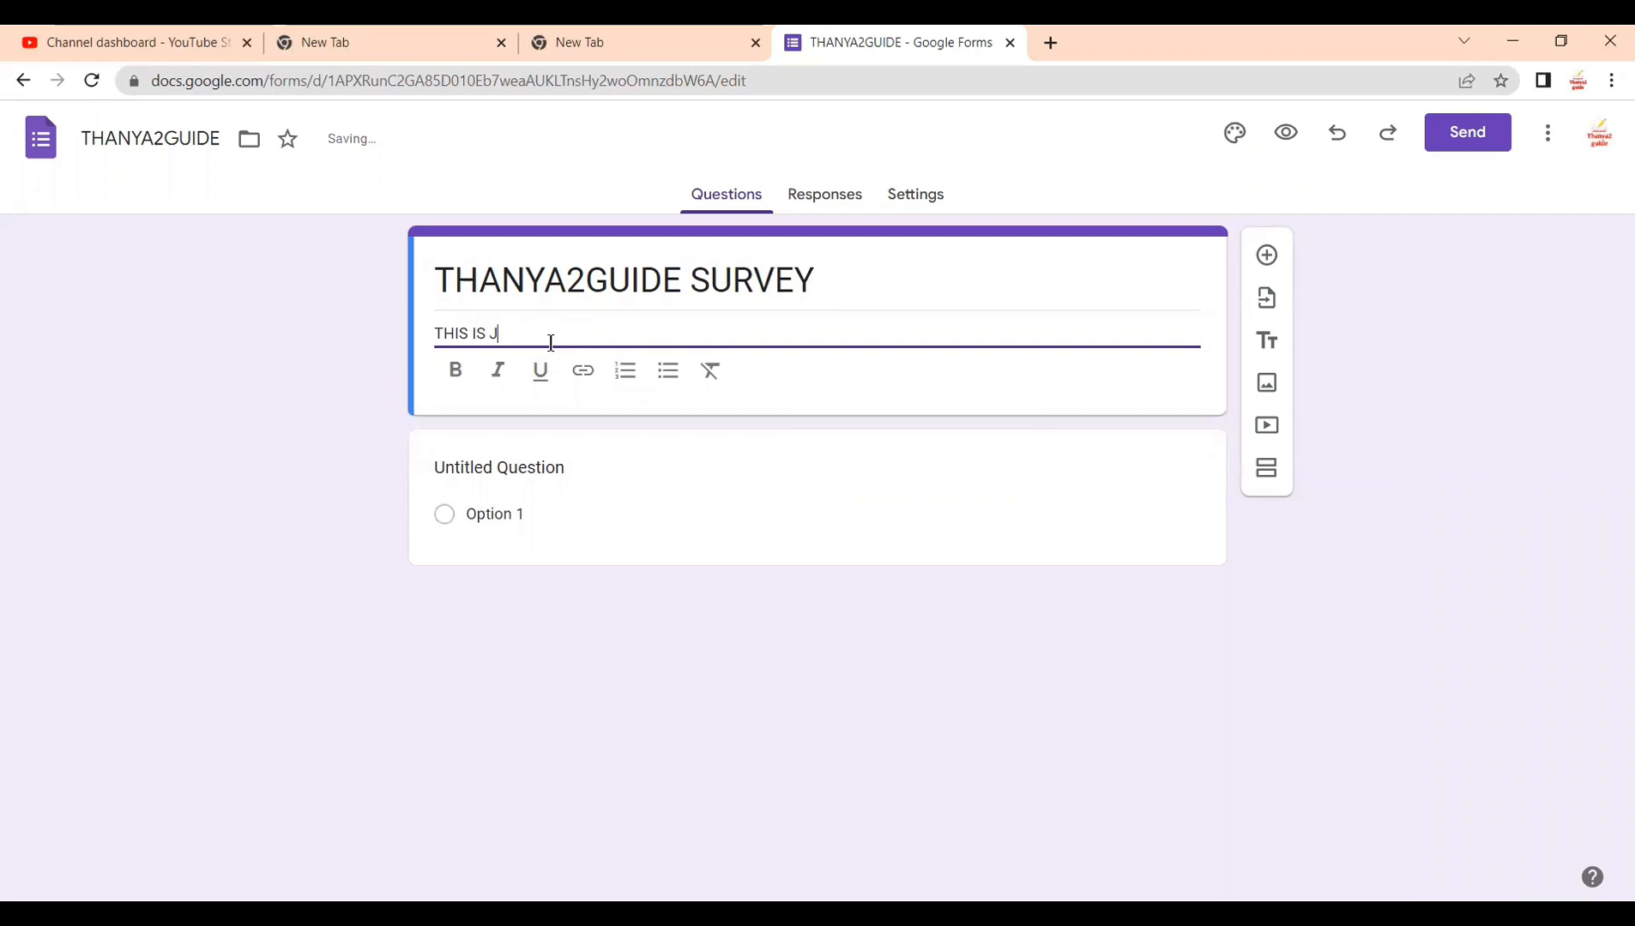
text(UST ASURVEY)
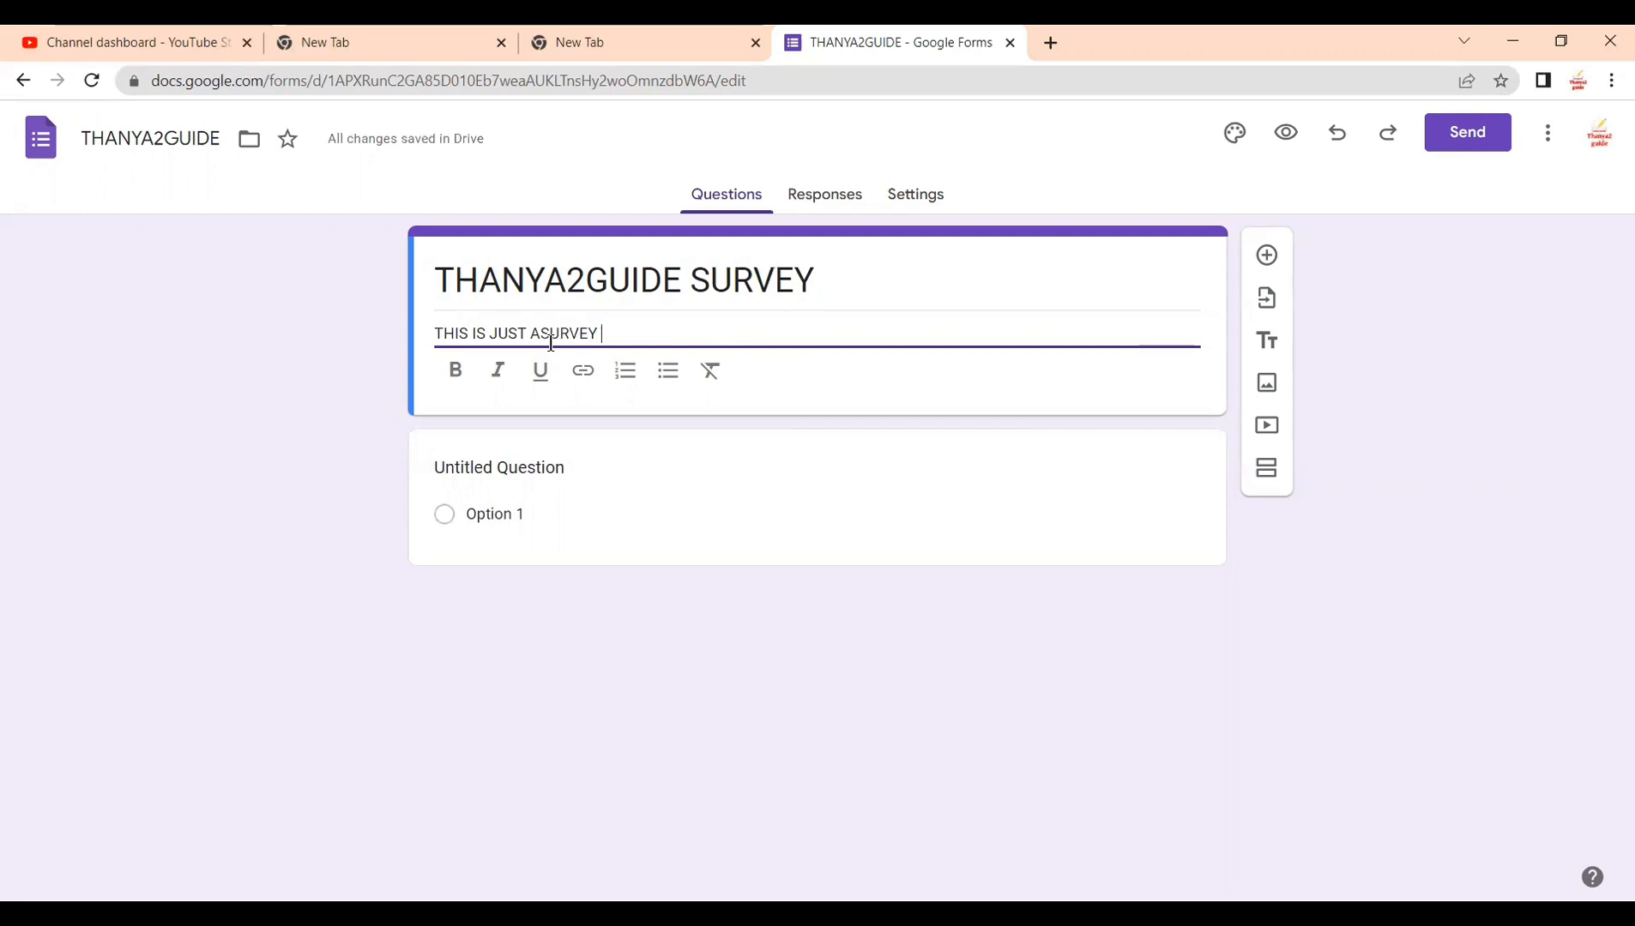
text( TO KN)
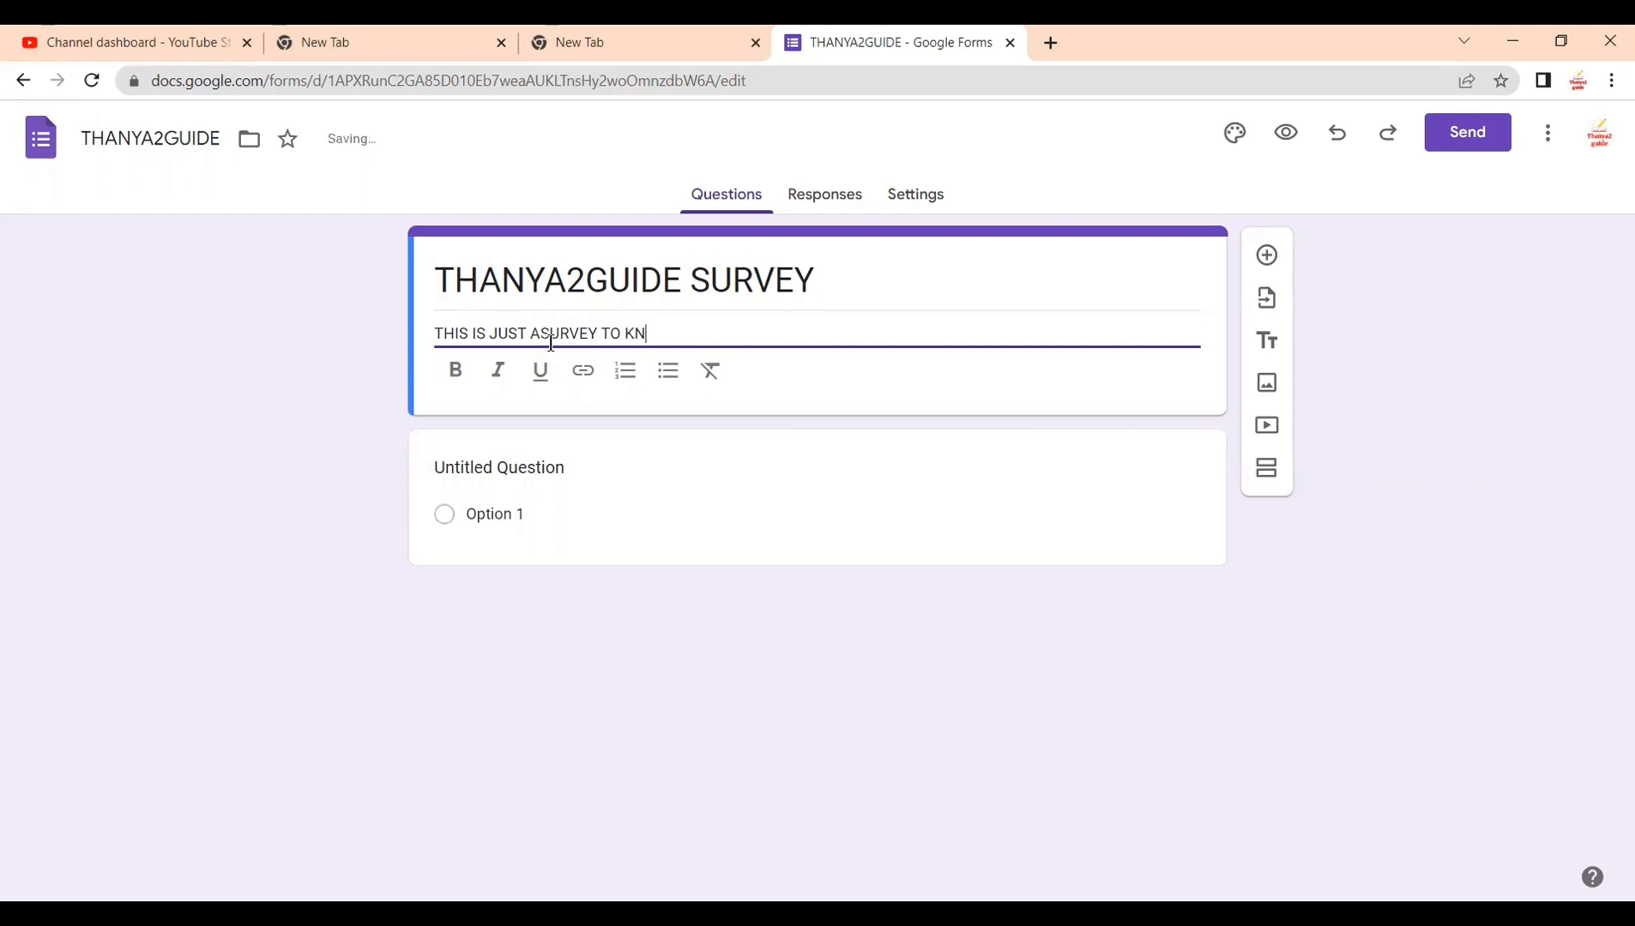
text(OW UR OP)
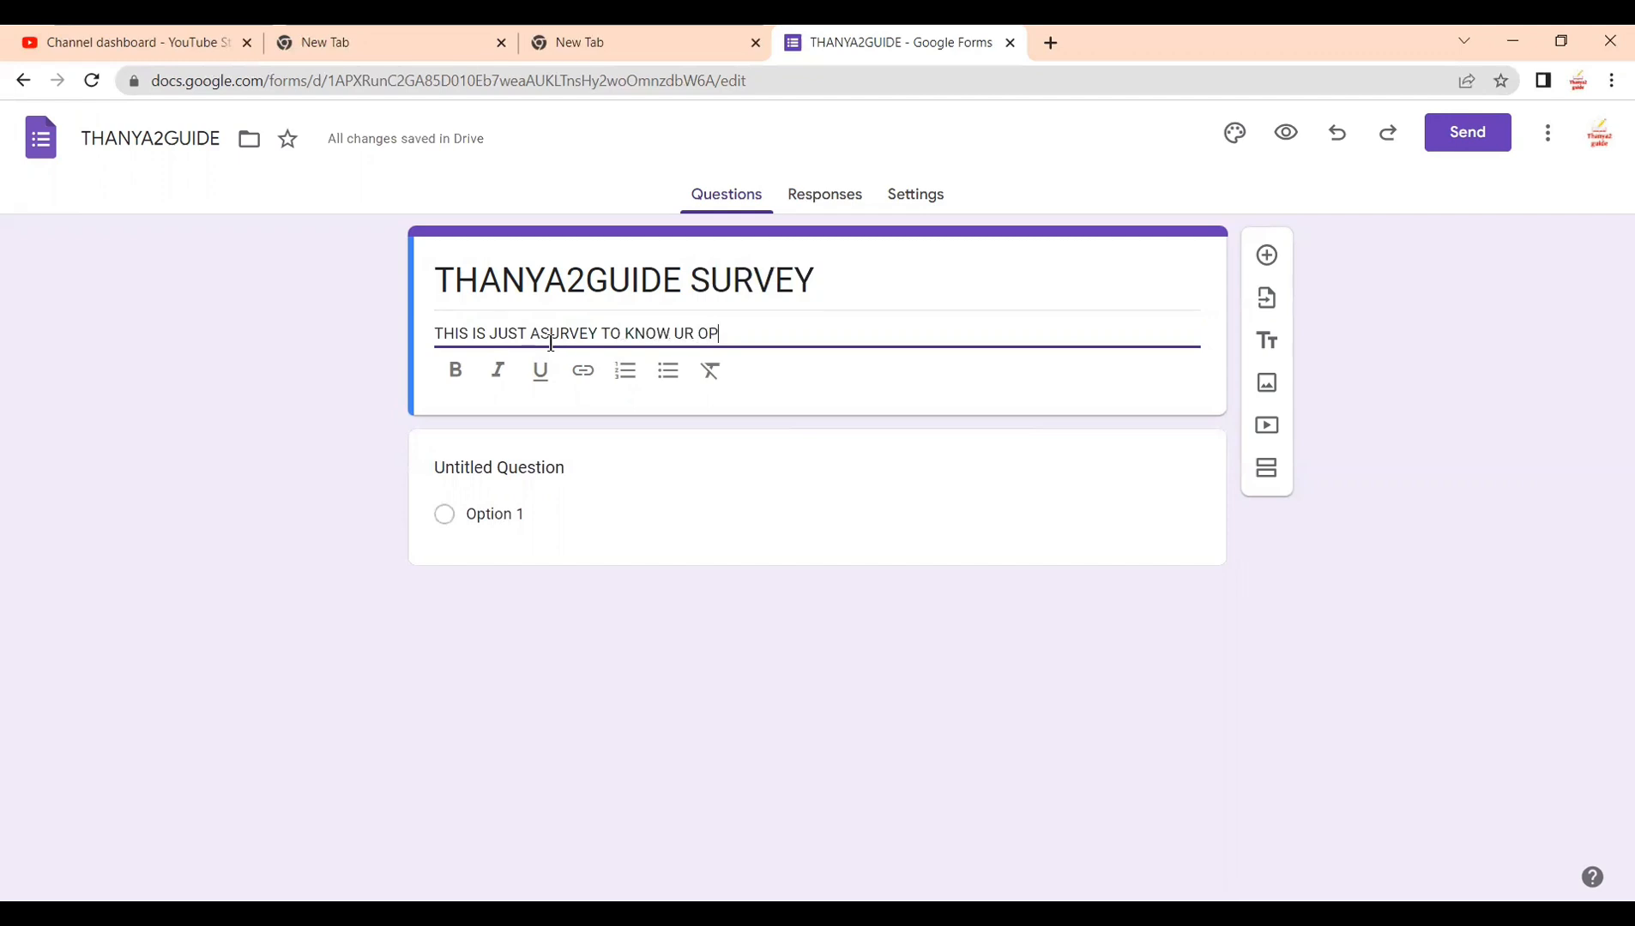
text(INIONS ON OUR)
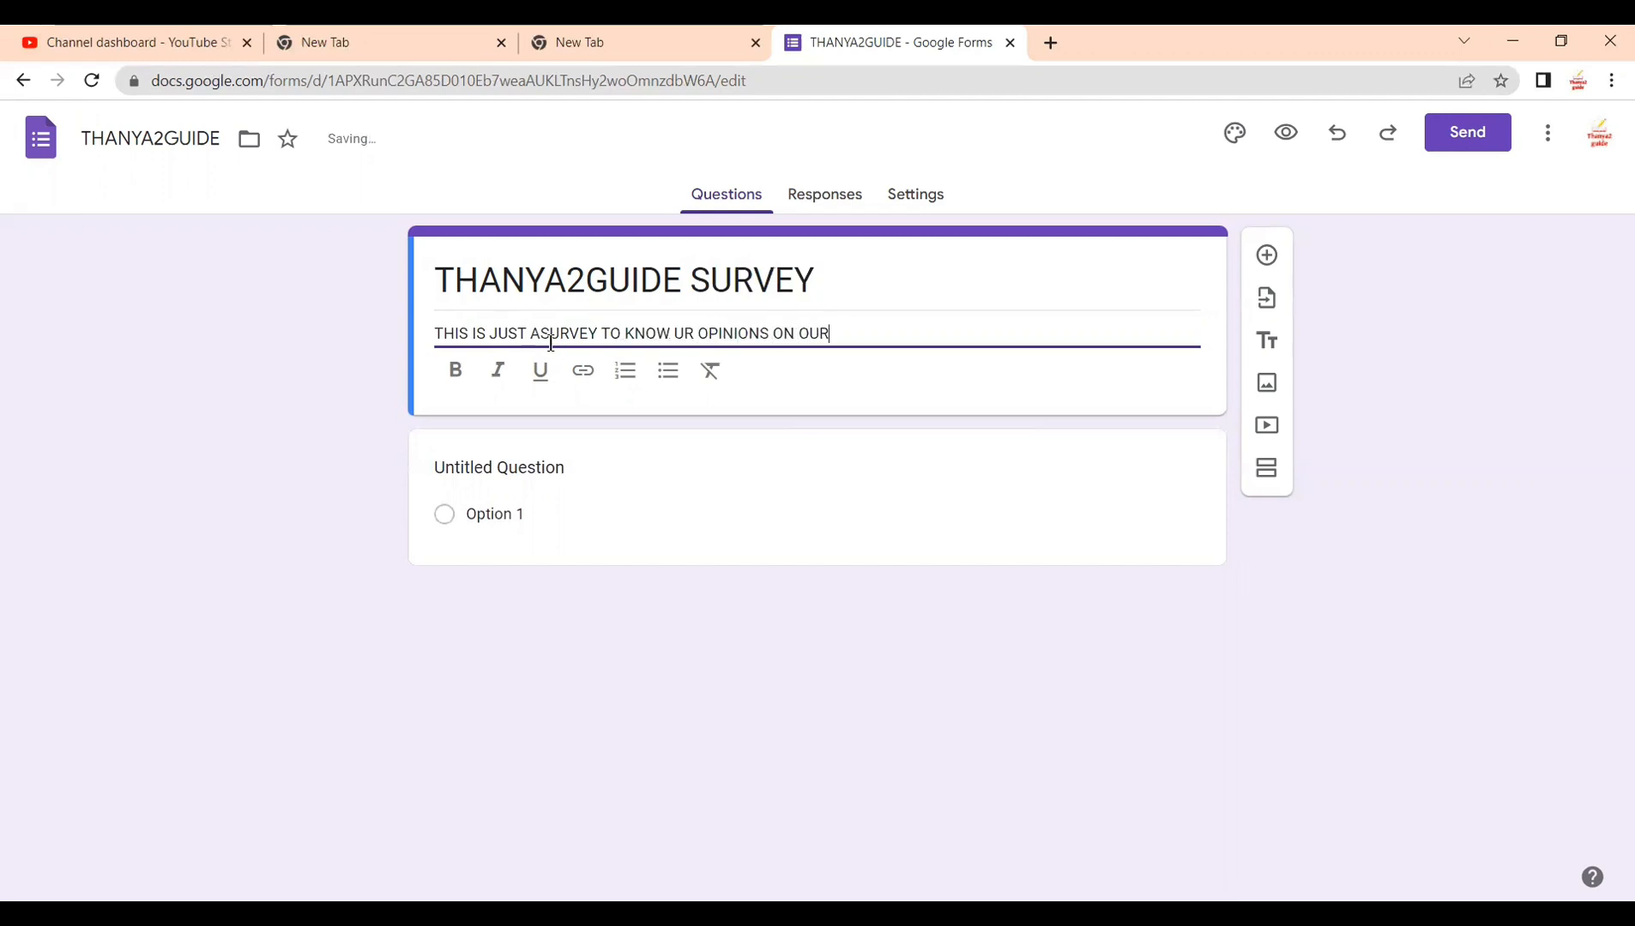
text( C)
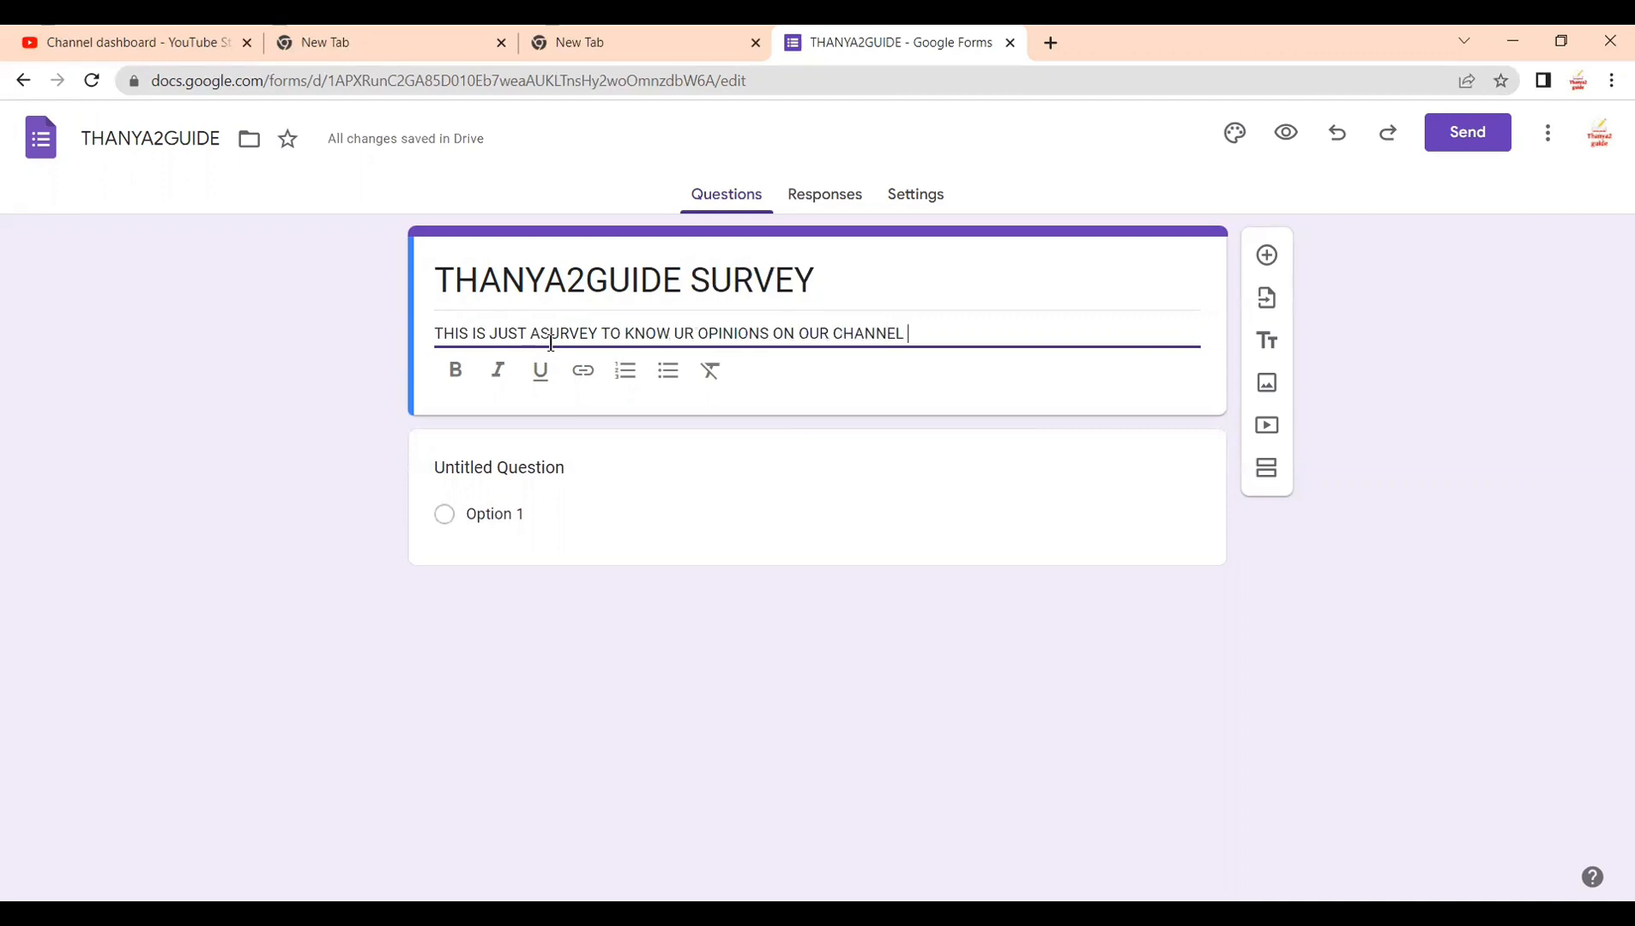
Step: Finish the form description with the word CHANNEL and add a line break after it
text(HANNEL)
key(Return)
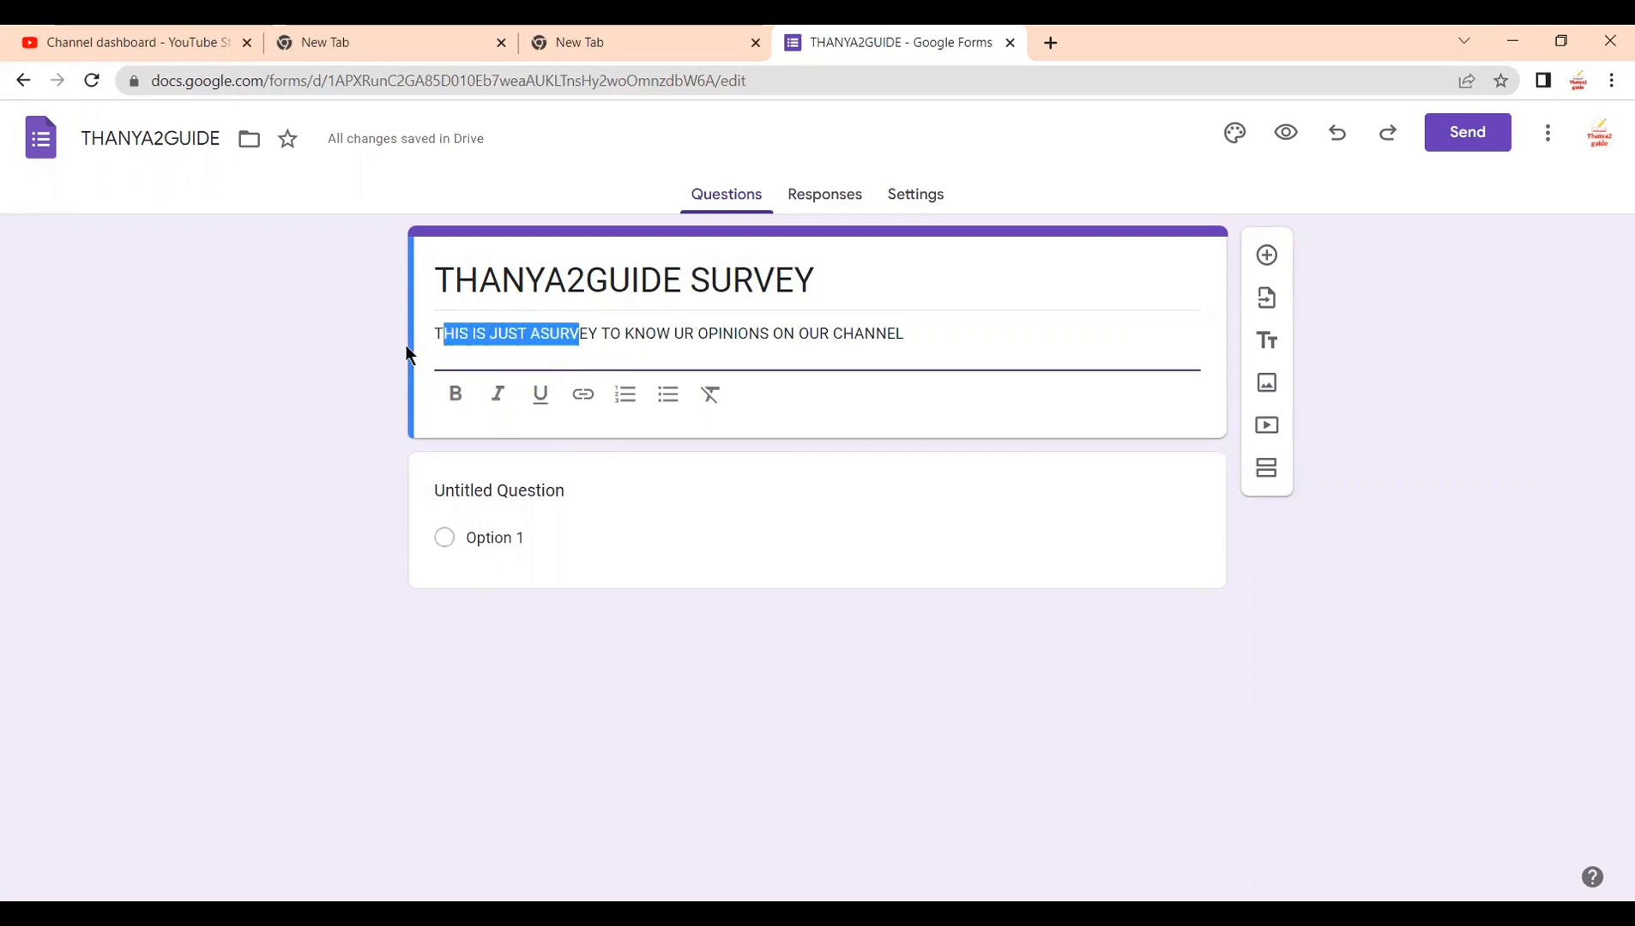
Step: Apply bold, italic and underline to the whole form description, and remove the bold and underline so only italic is kept
click(429, 339)
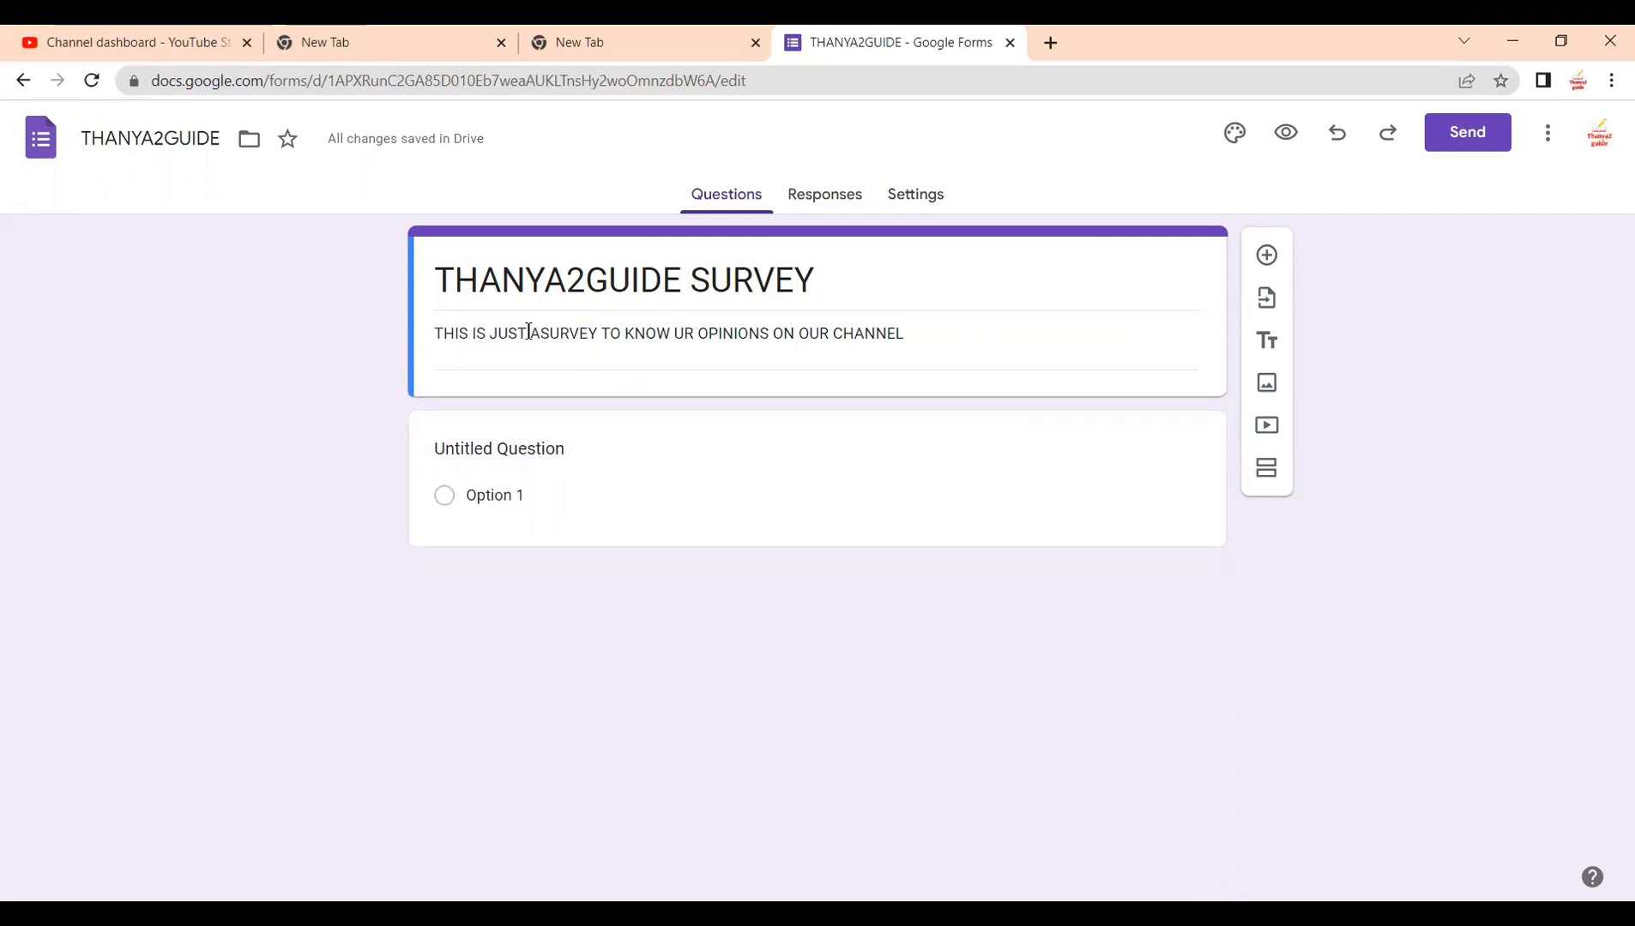
triple_click(440, 330)
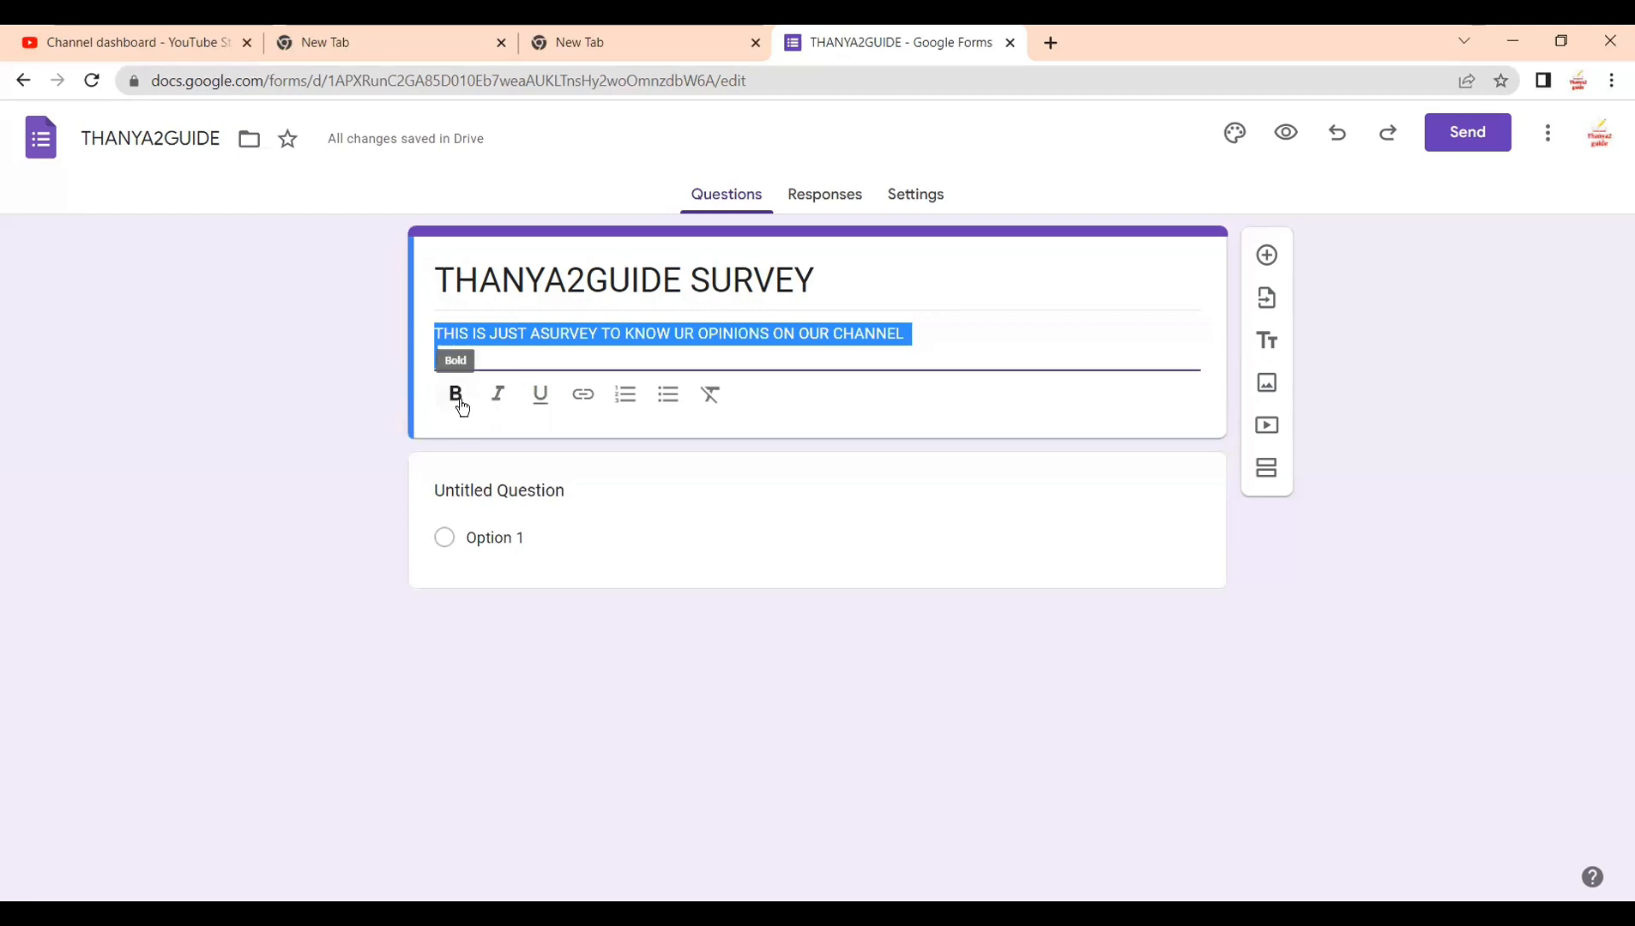
click(461, 407)
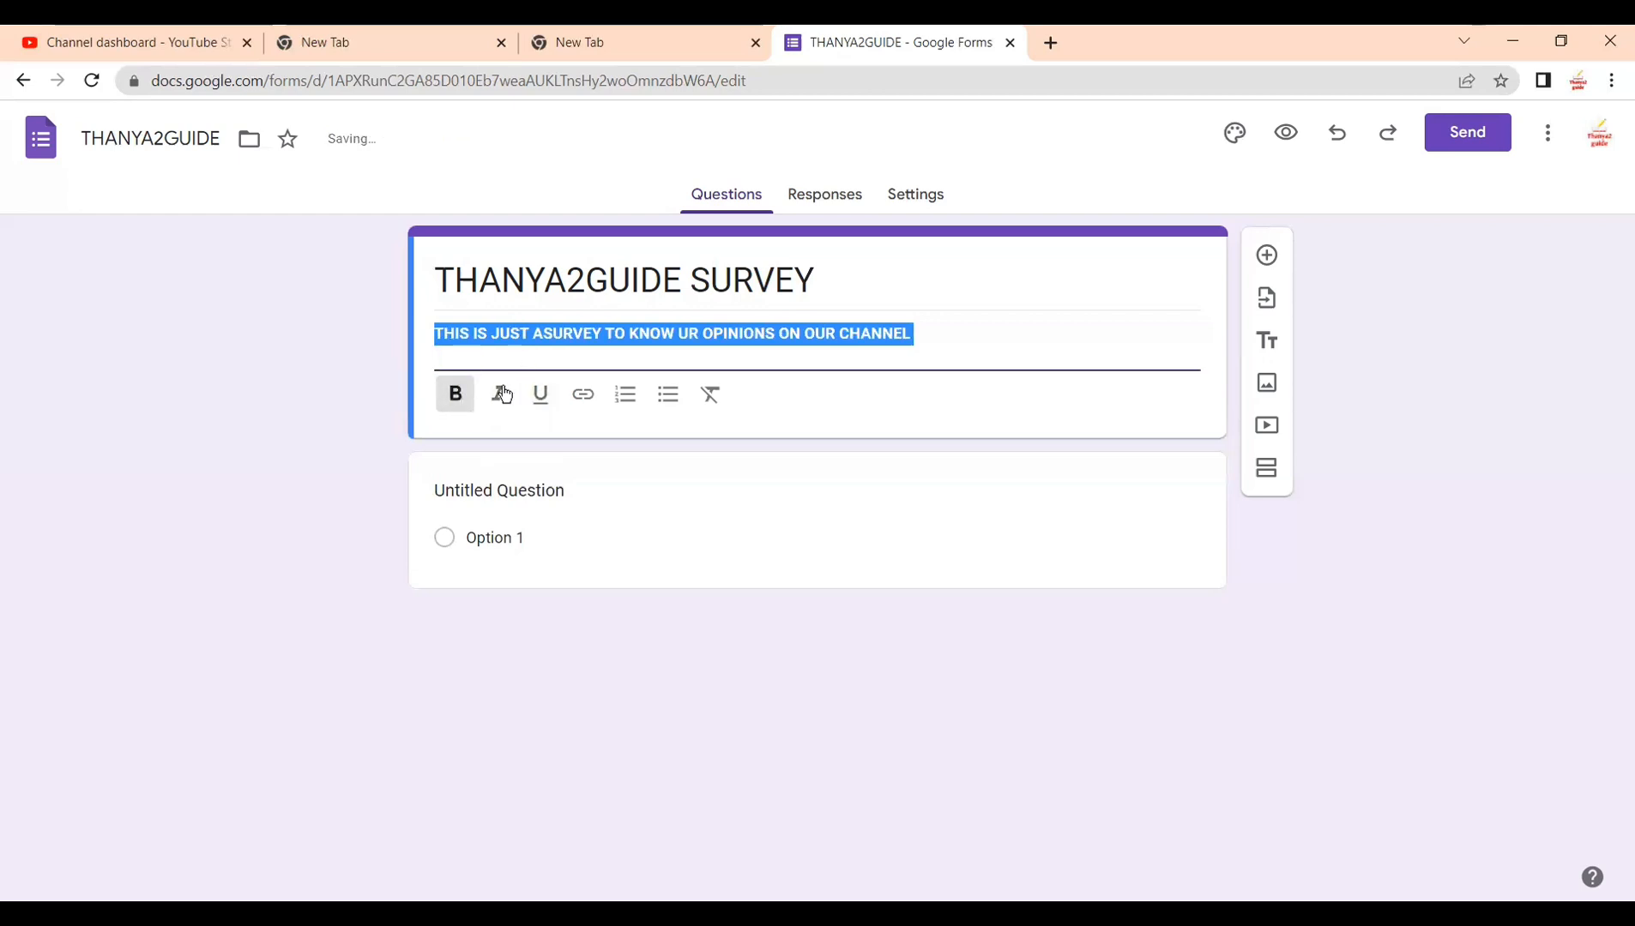
click(499, 395)
click(537, 403)
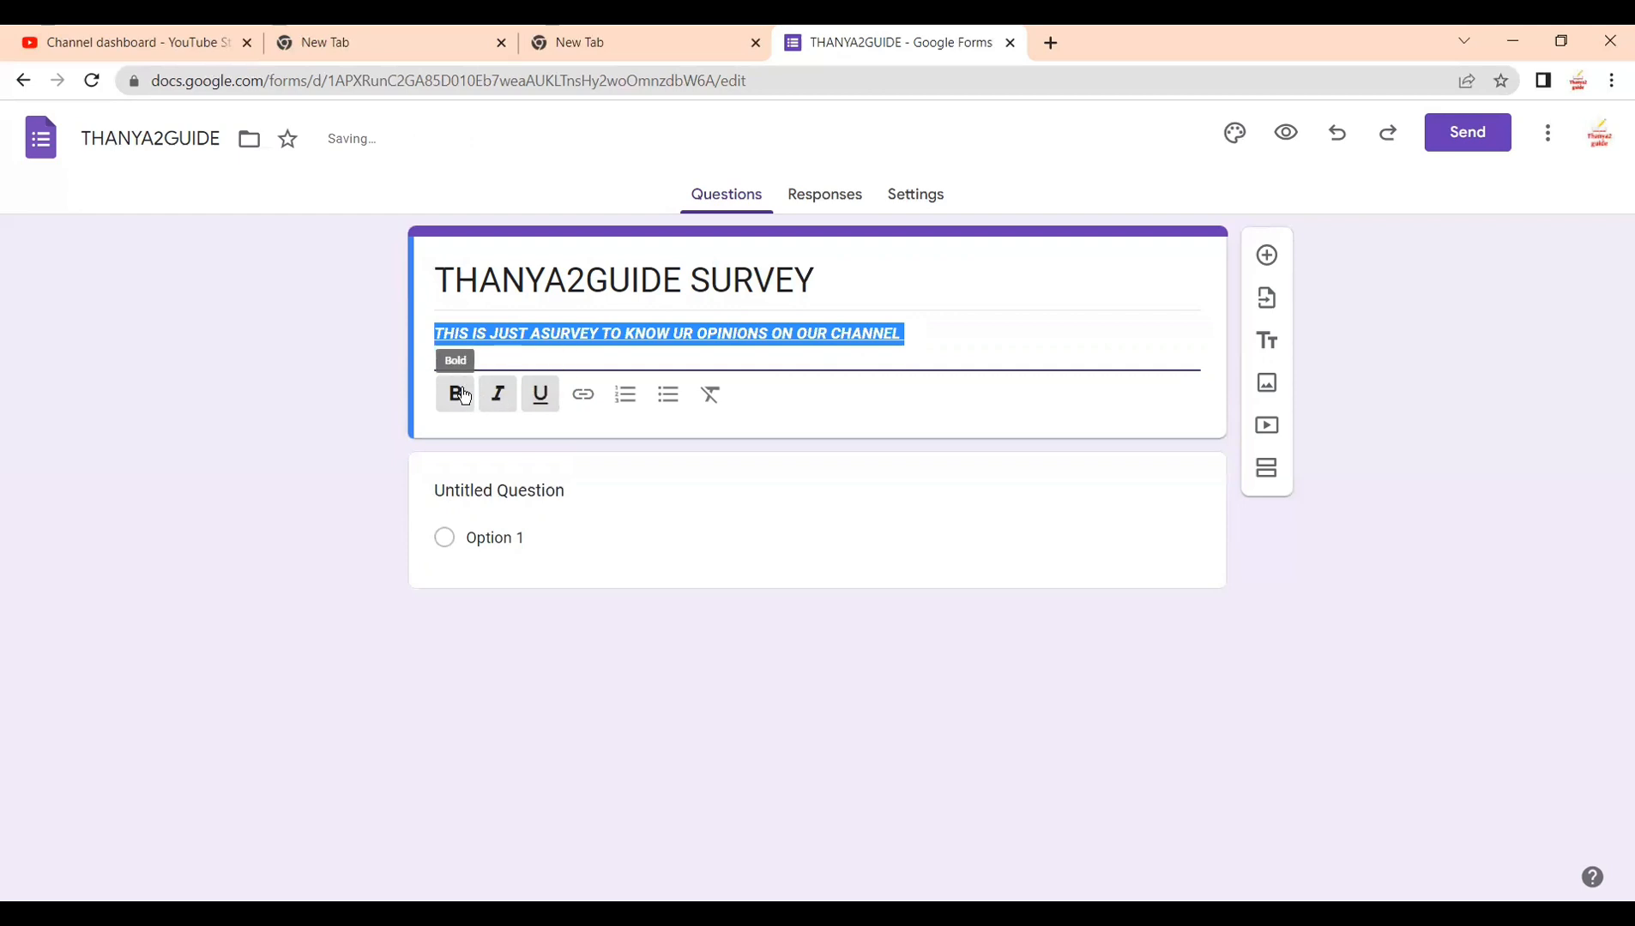
click(464, 397)
click(552, 399)
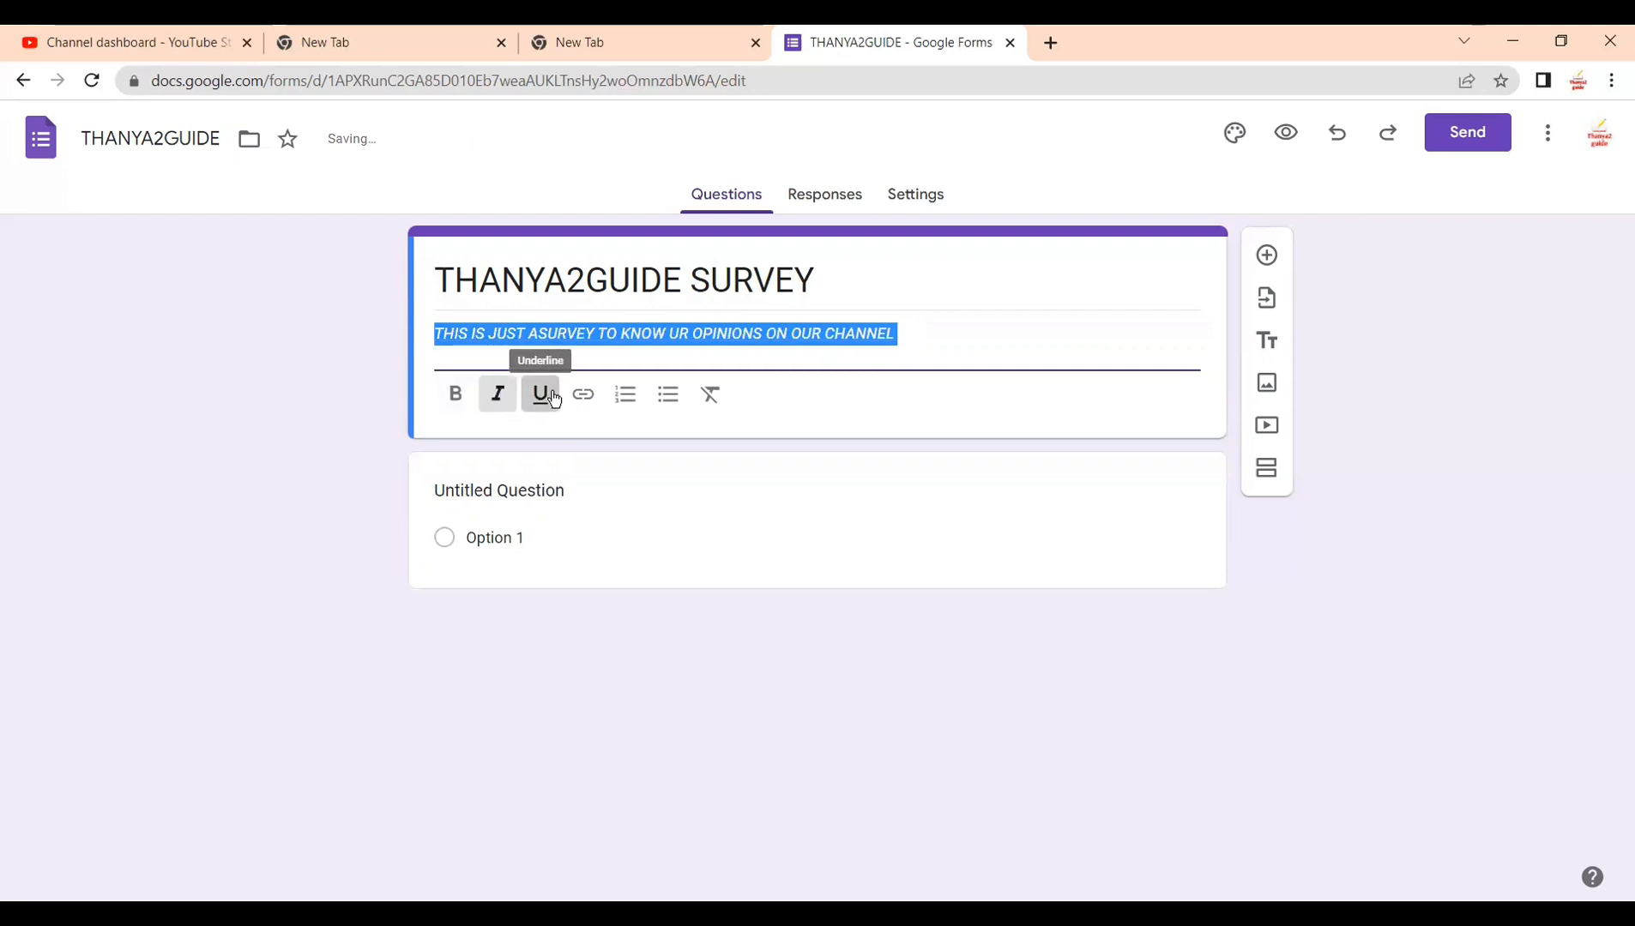
Step: Format the form description as a numbered list and switch it to a bulleted list
click(629, 399)
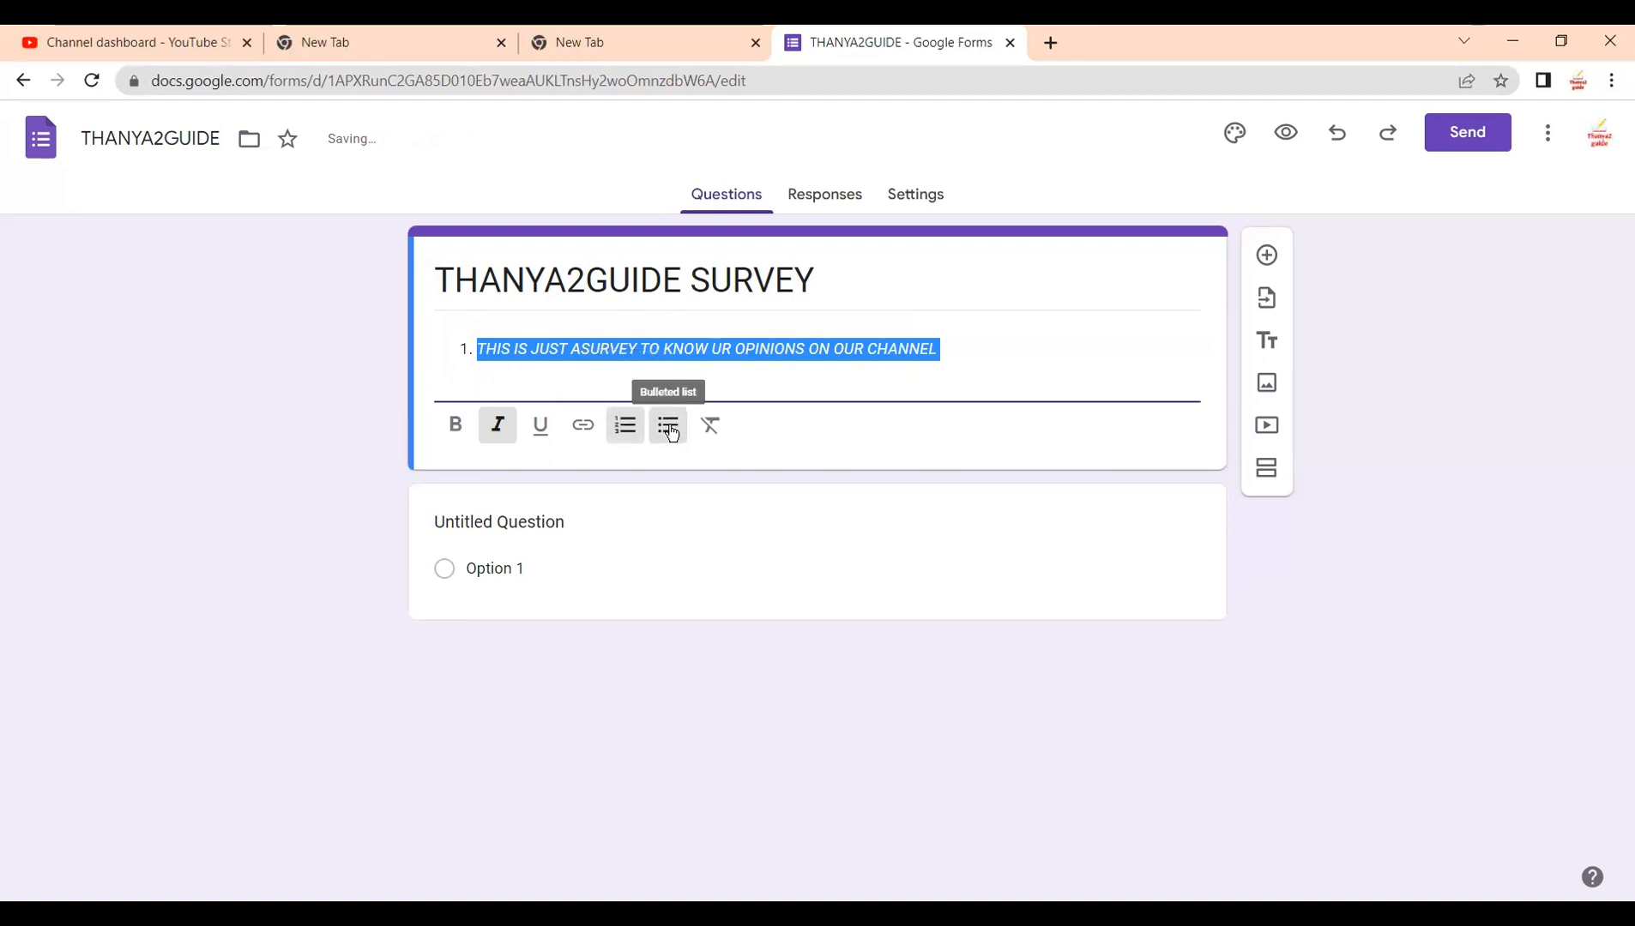
click(668, 425)
click(986, 354)
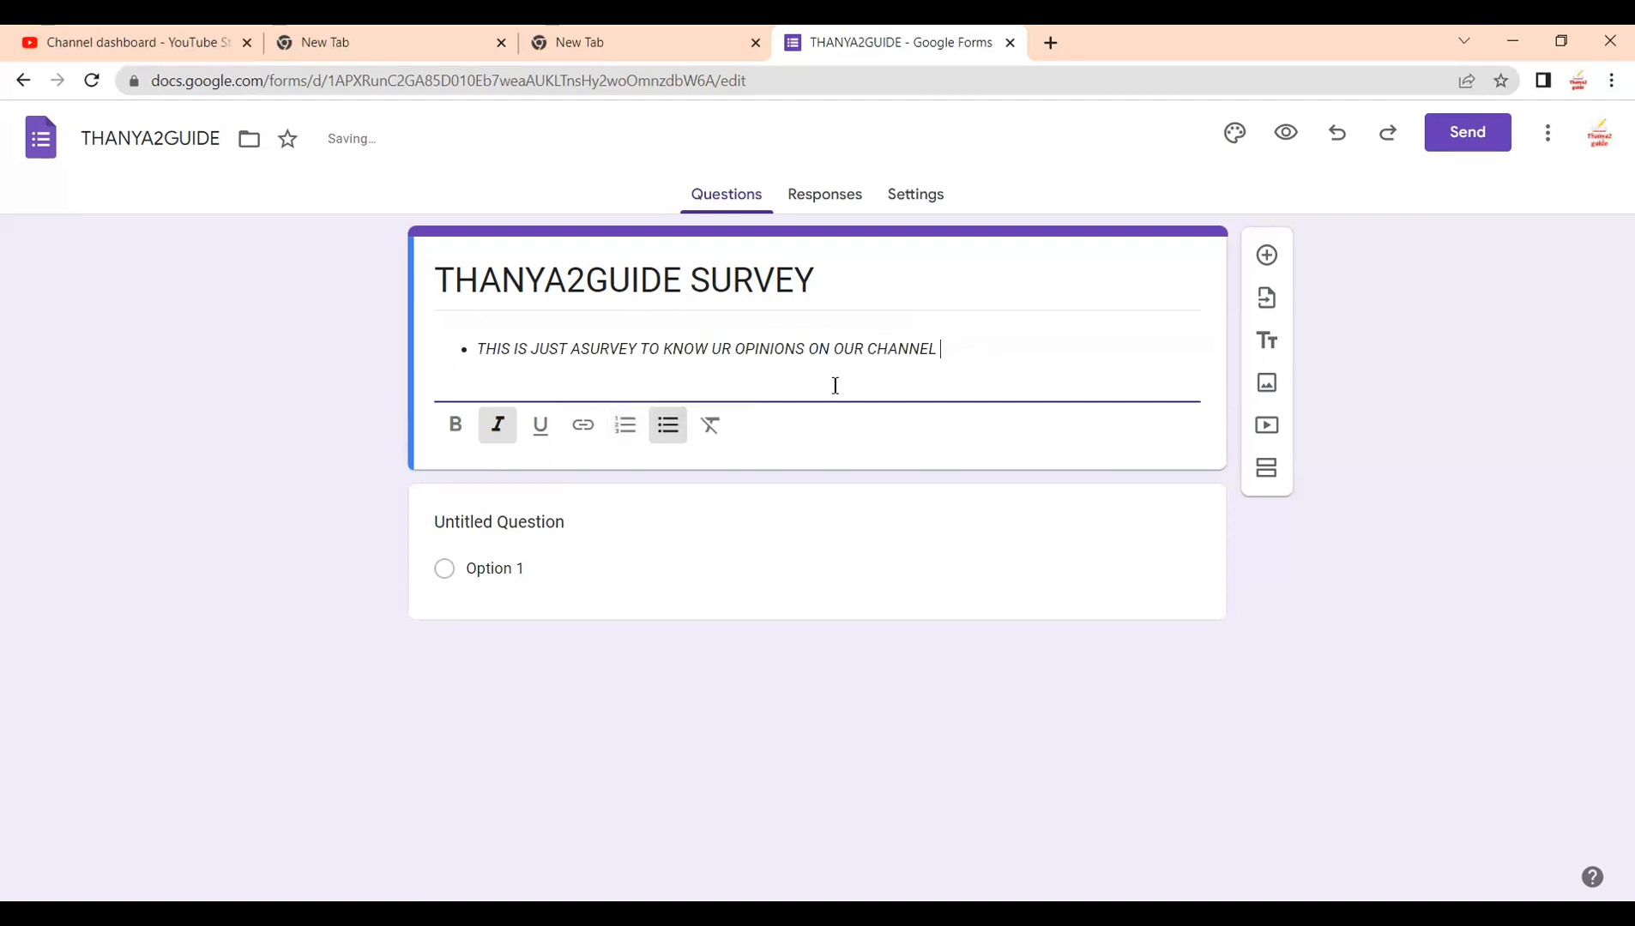
Step: Replace the placeholder title of the first question with NAME
scroll(733, 443, up, 5)
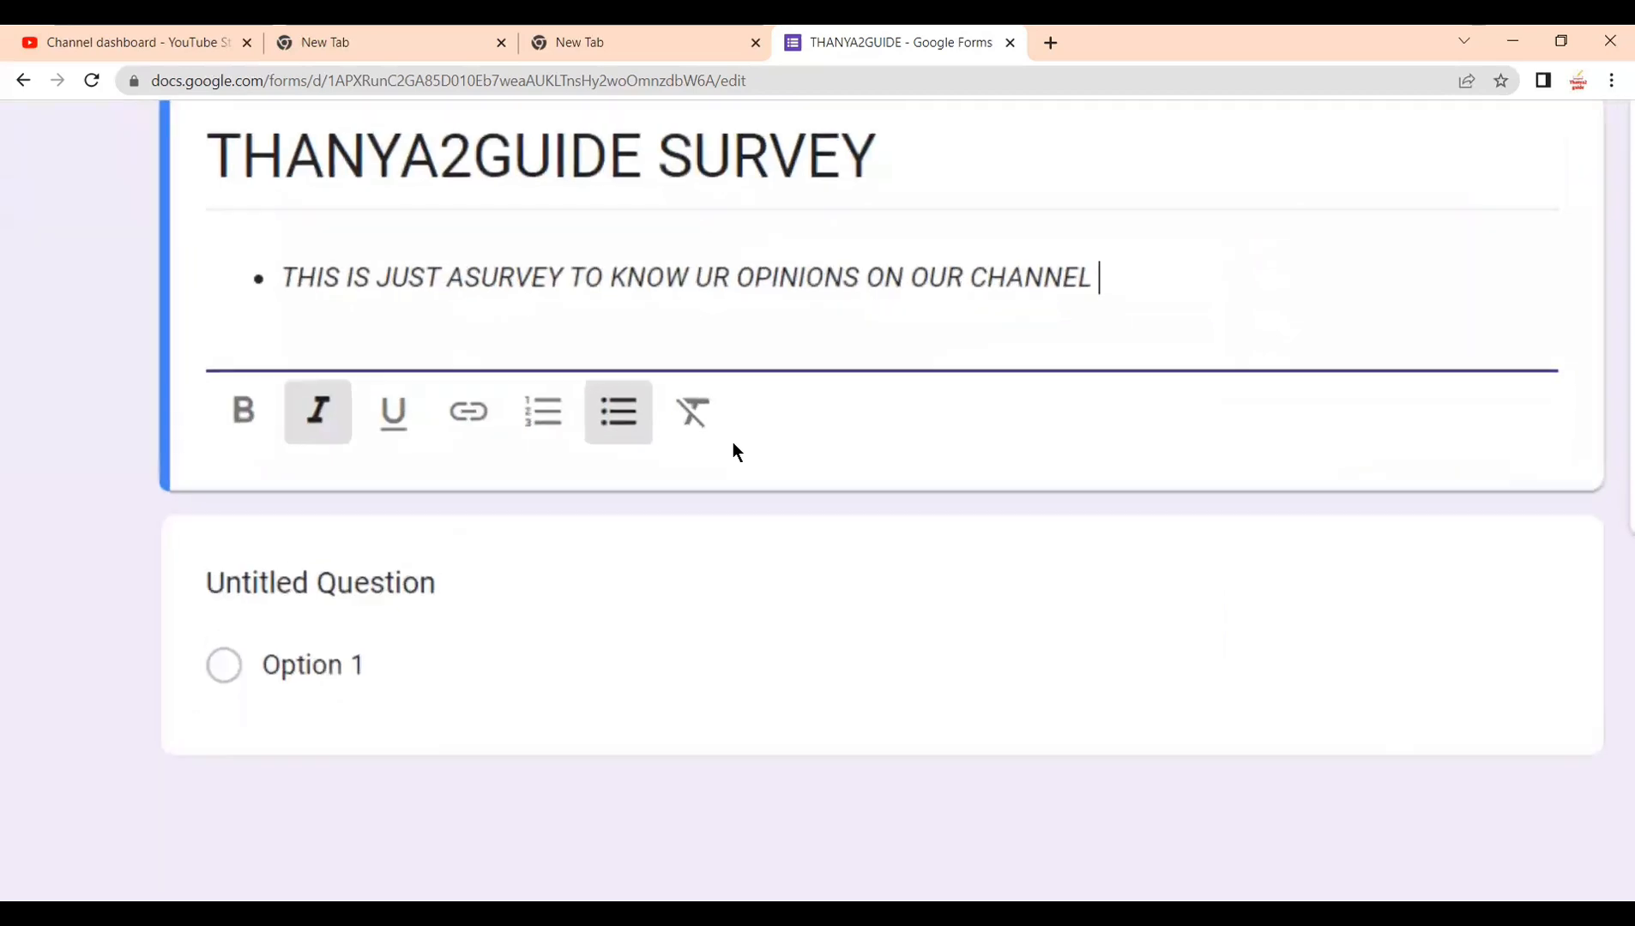
scroll(733, 444, down, 3)
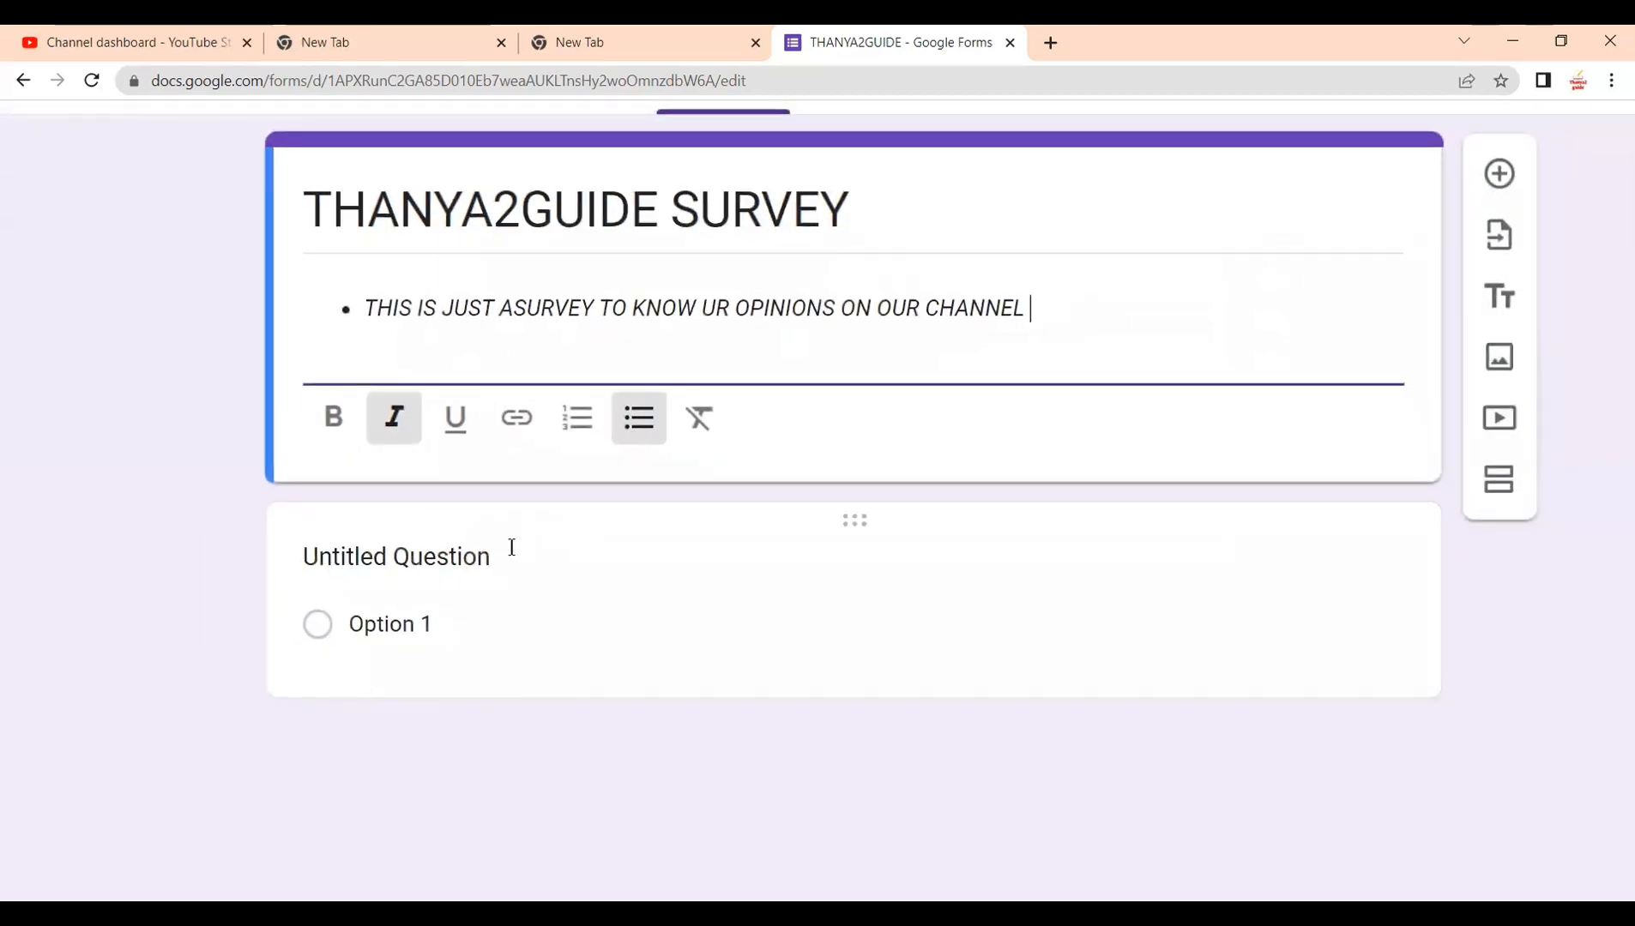
click(485, 549)
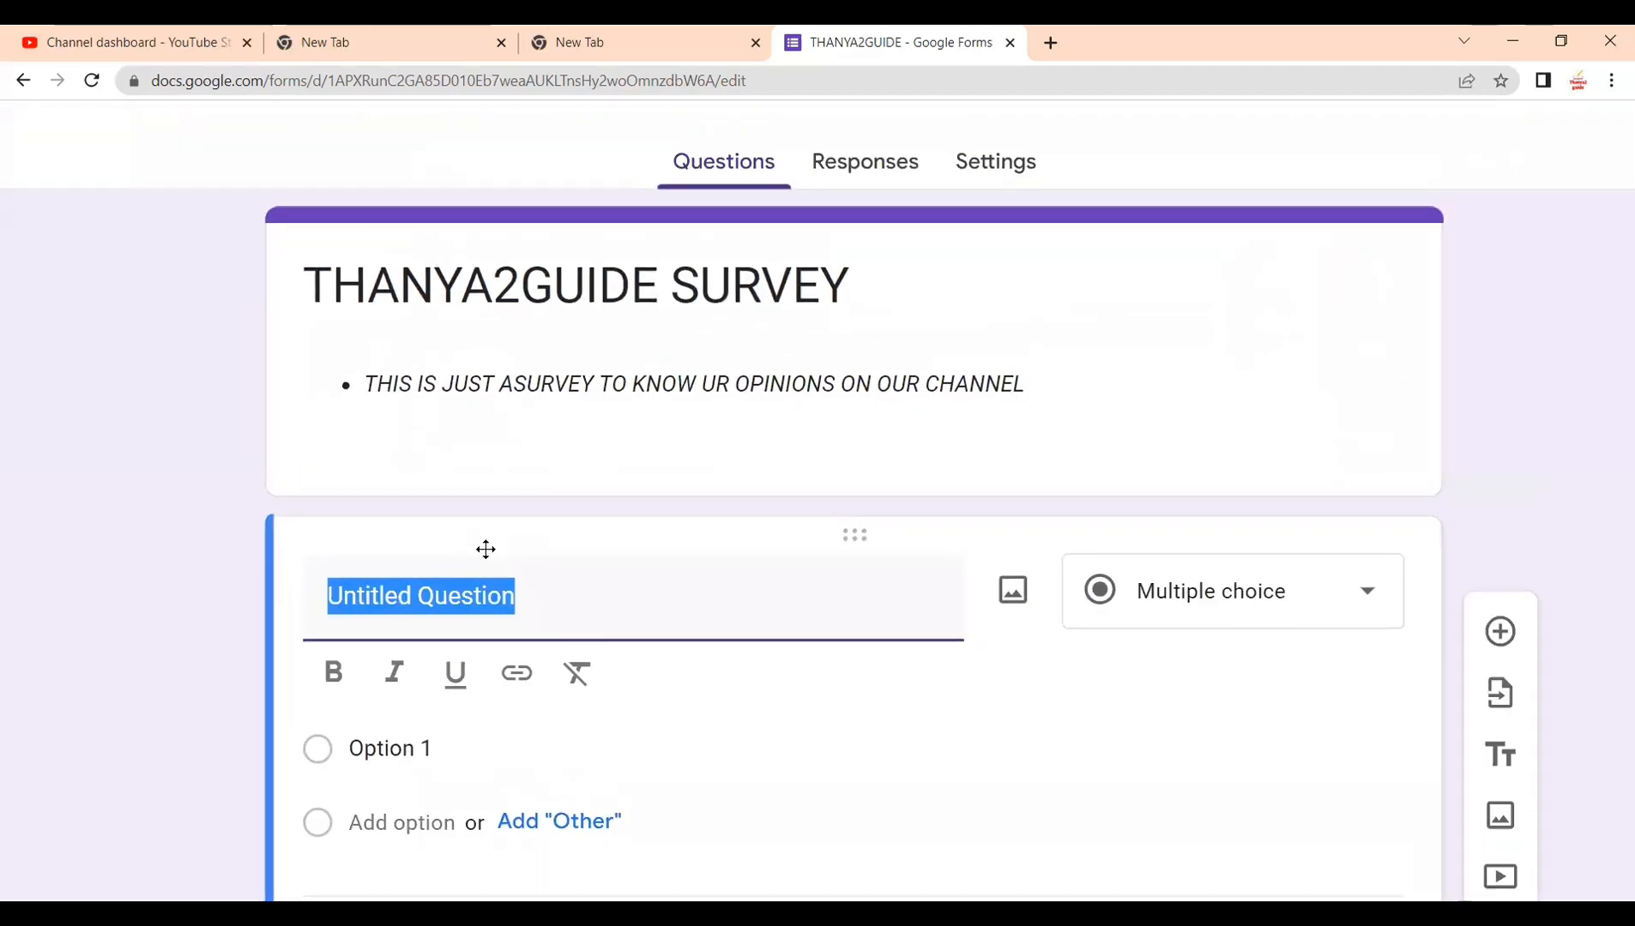
key(BackSpace)
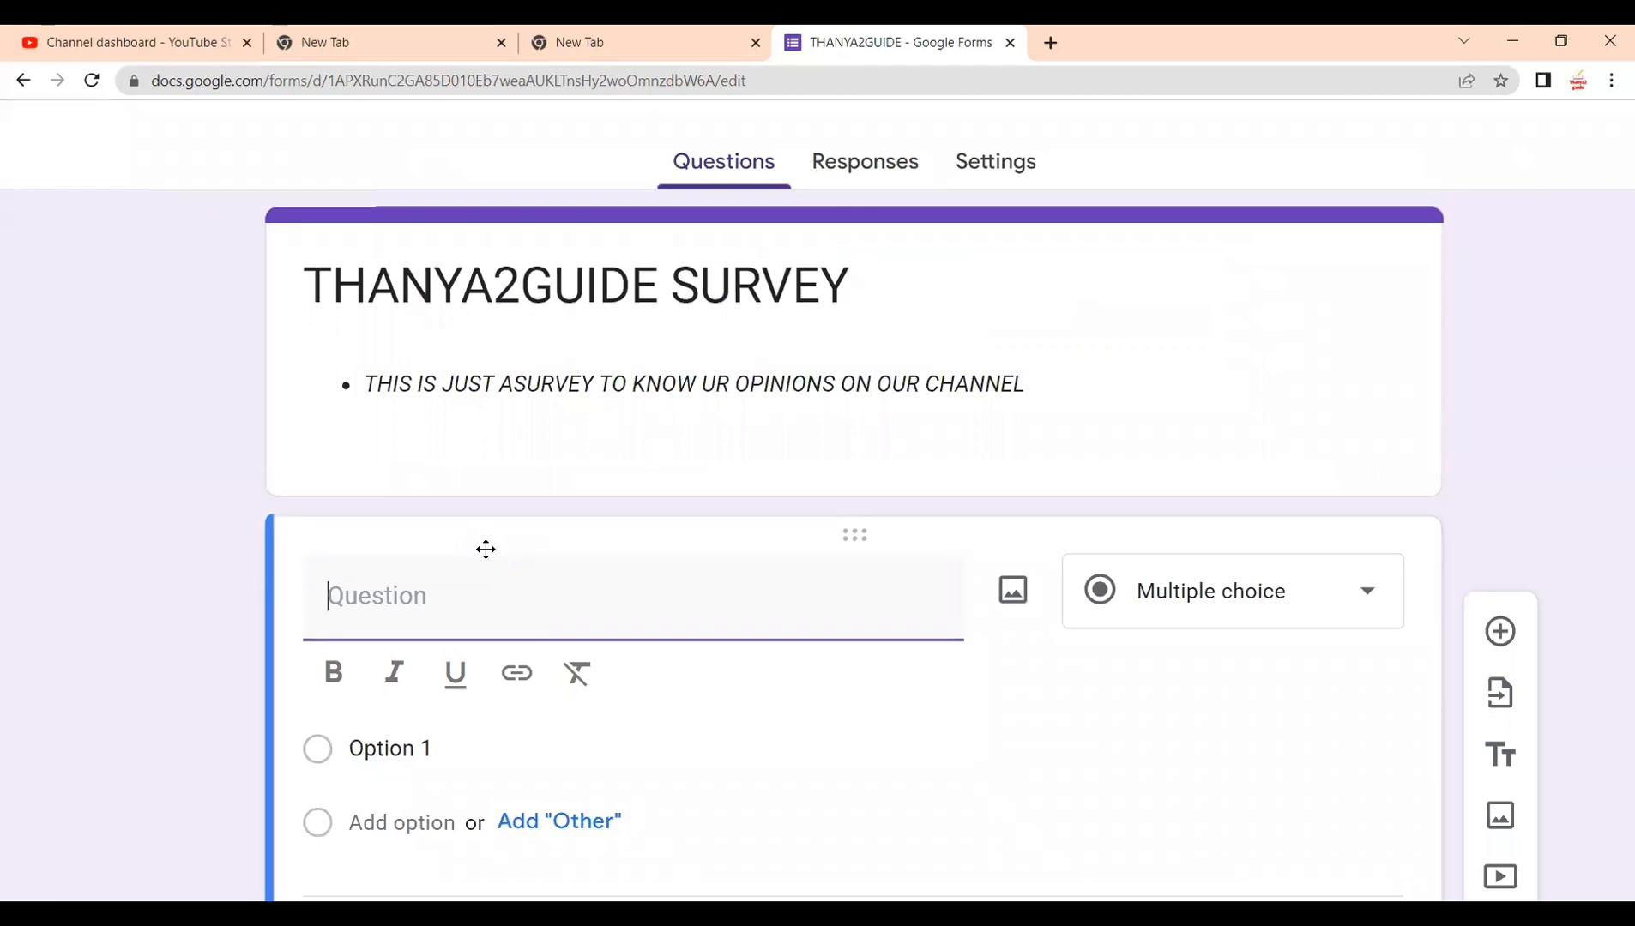
text(NA)
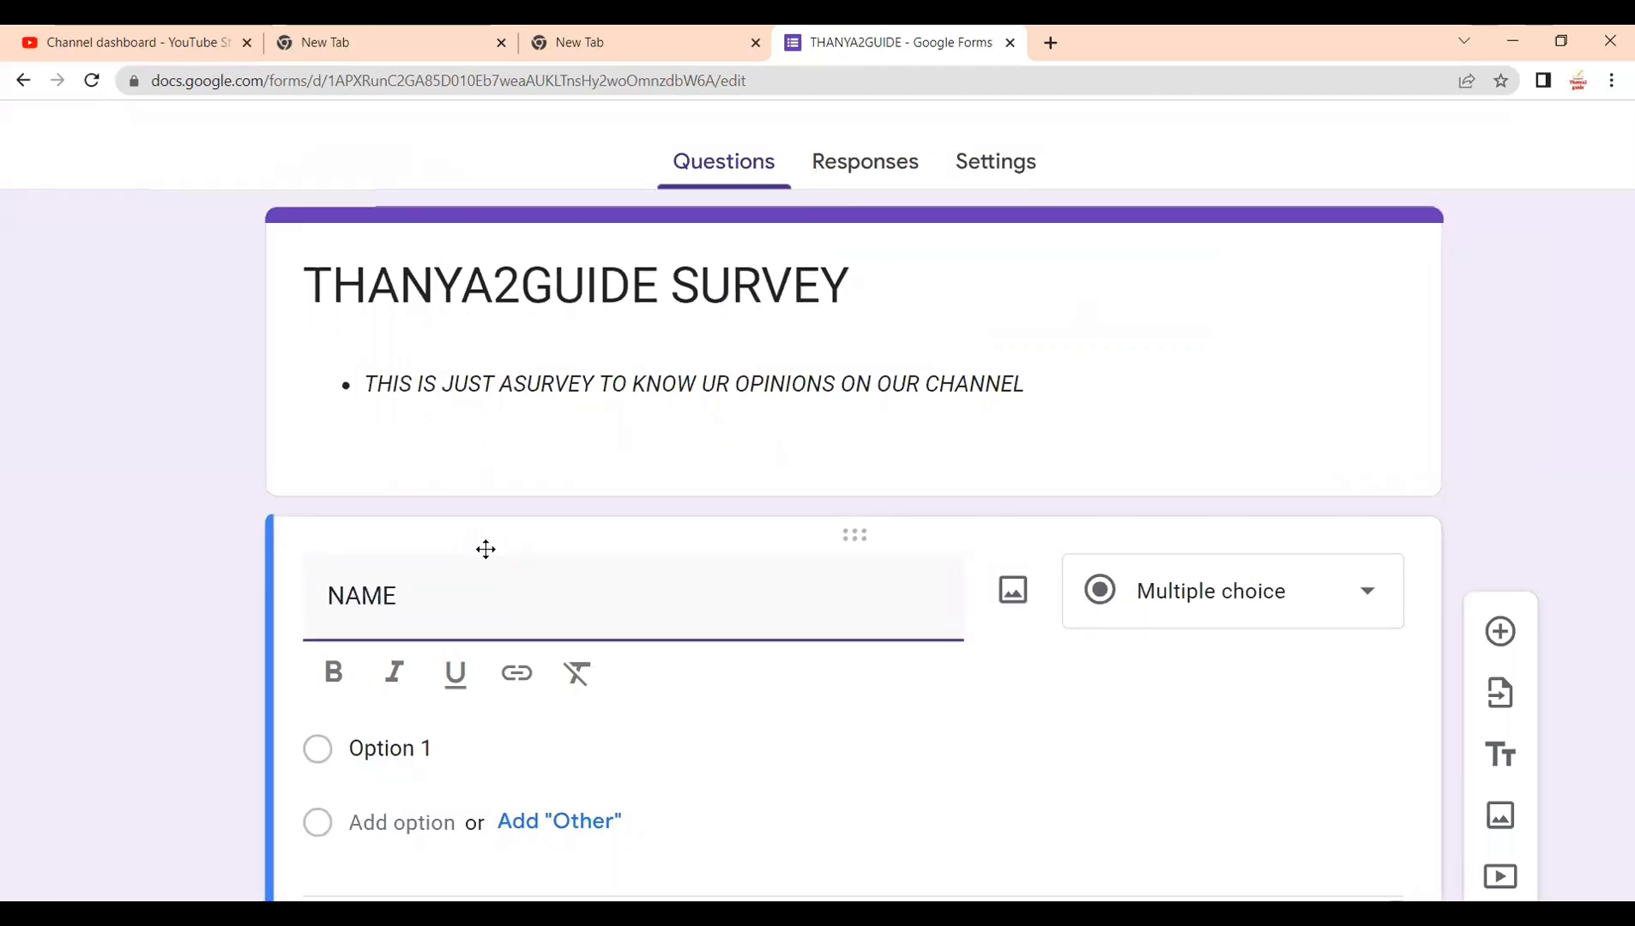
text(ME)
scroll(485, 548, down, 3)
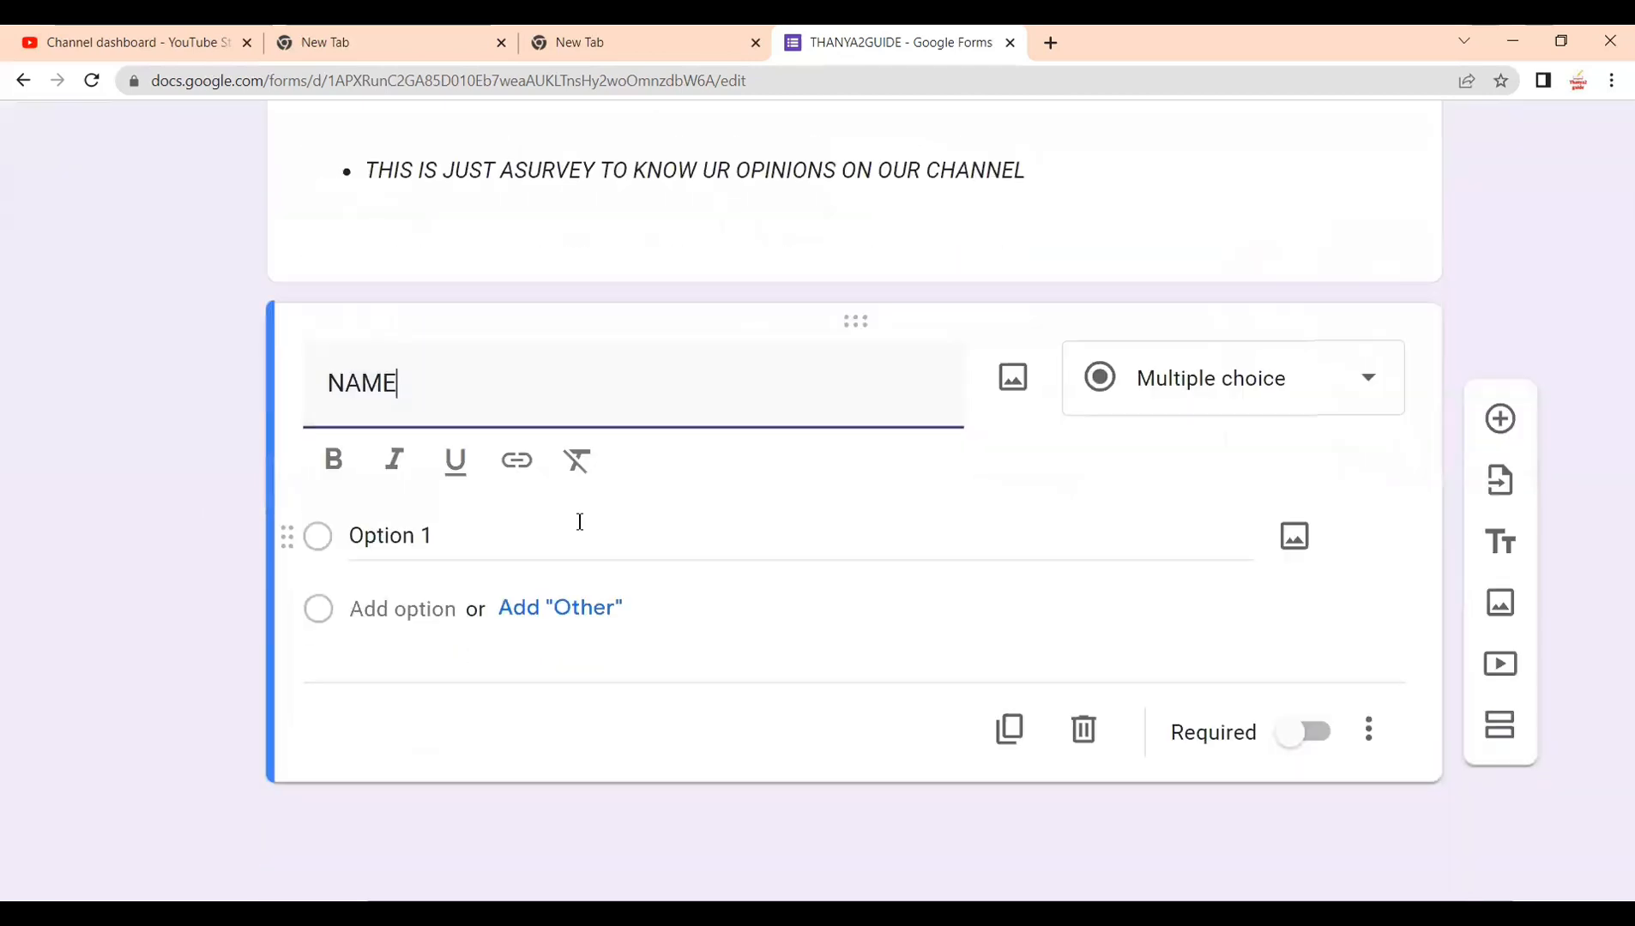
click(1347, 380)
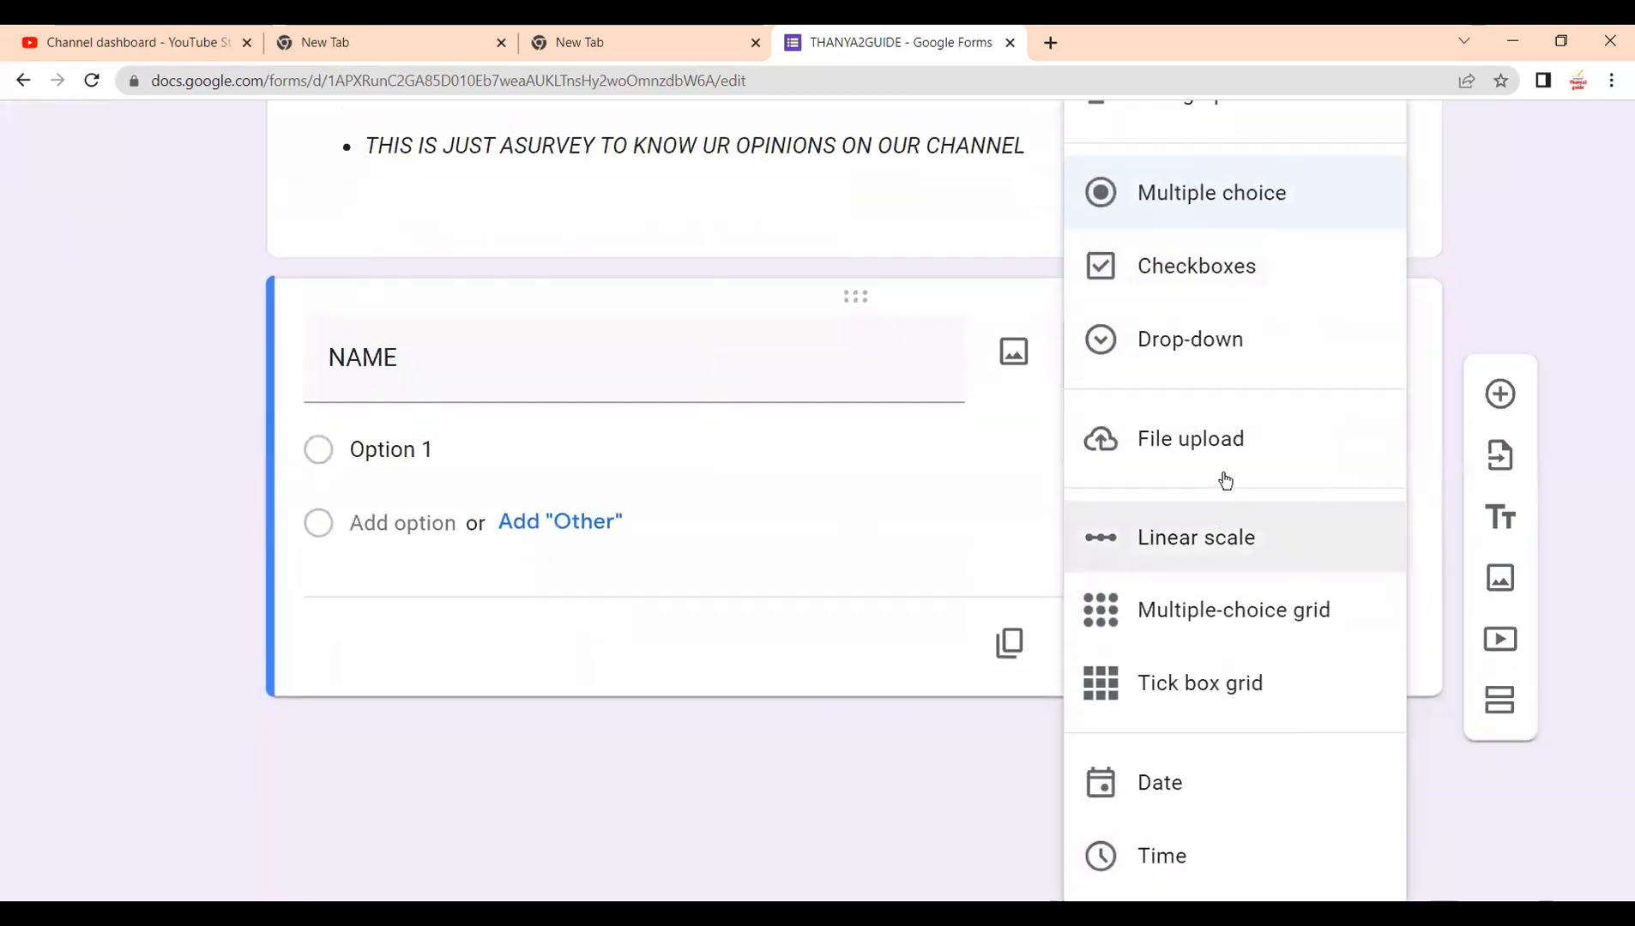
scroll(1115, 446, up, 2)
click(1014, 399)
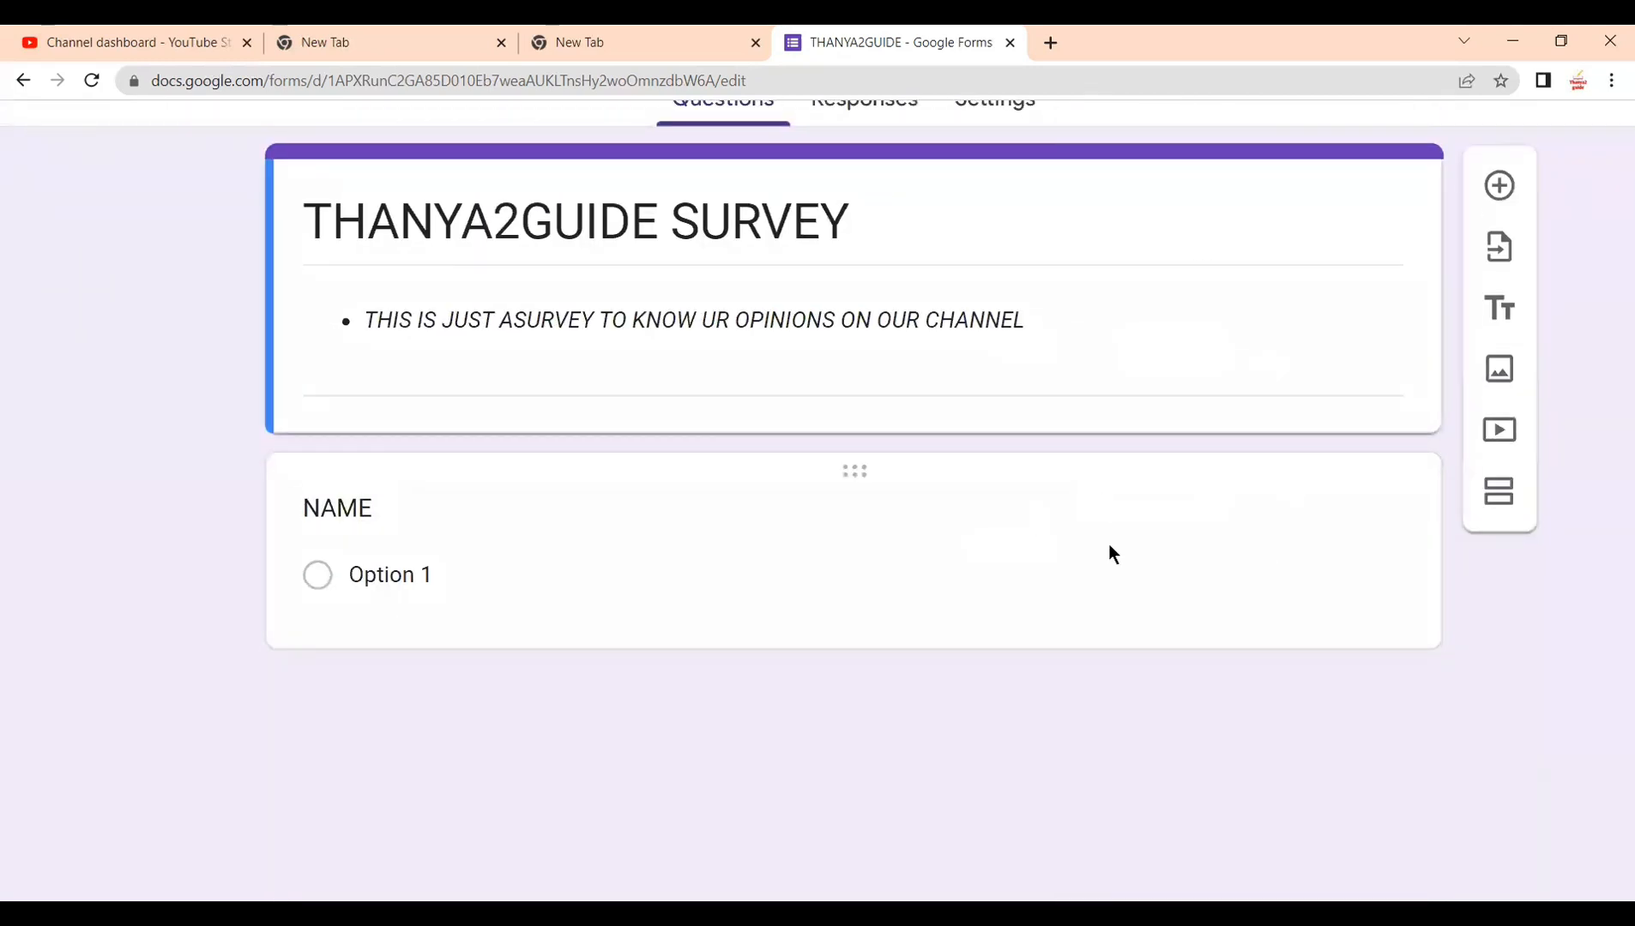
Step: Change the NAME question's type to Short answer and make the question required
click(1109, 549)
click(1361, 525)
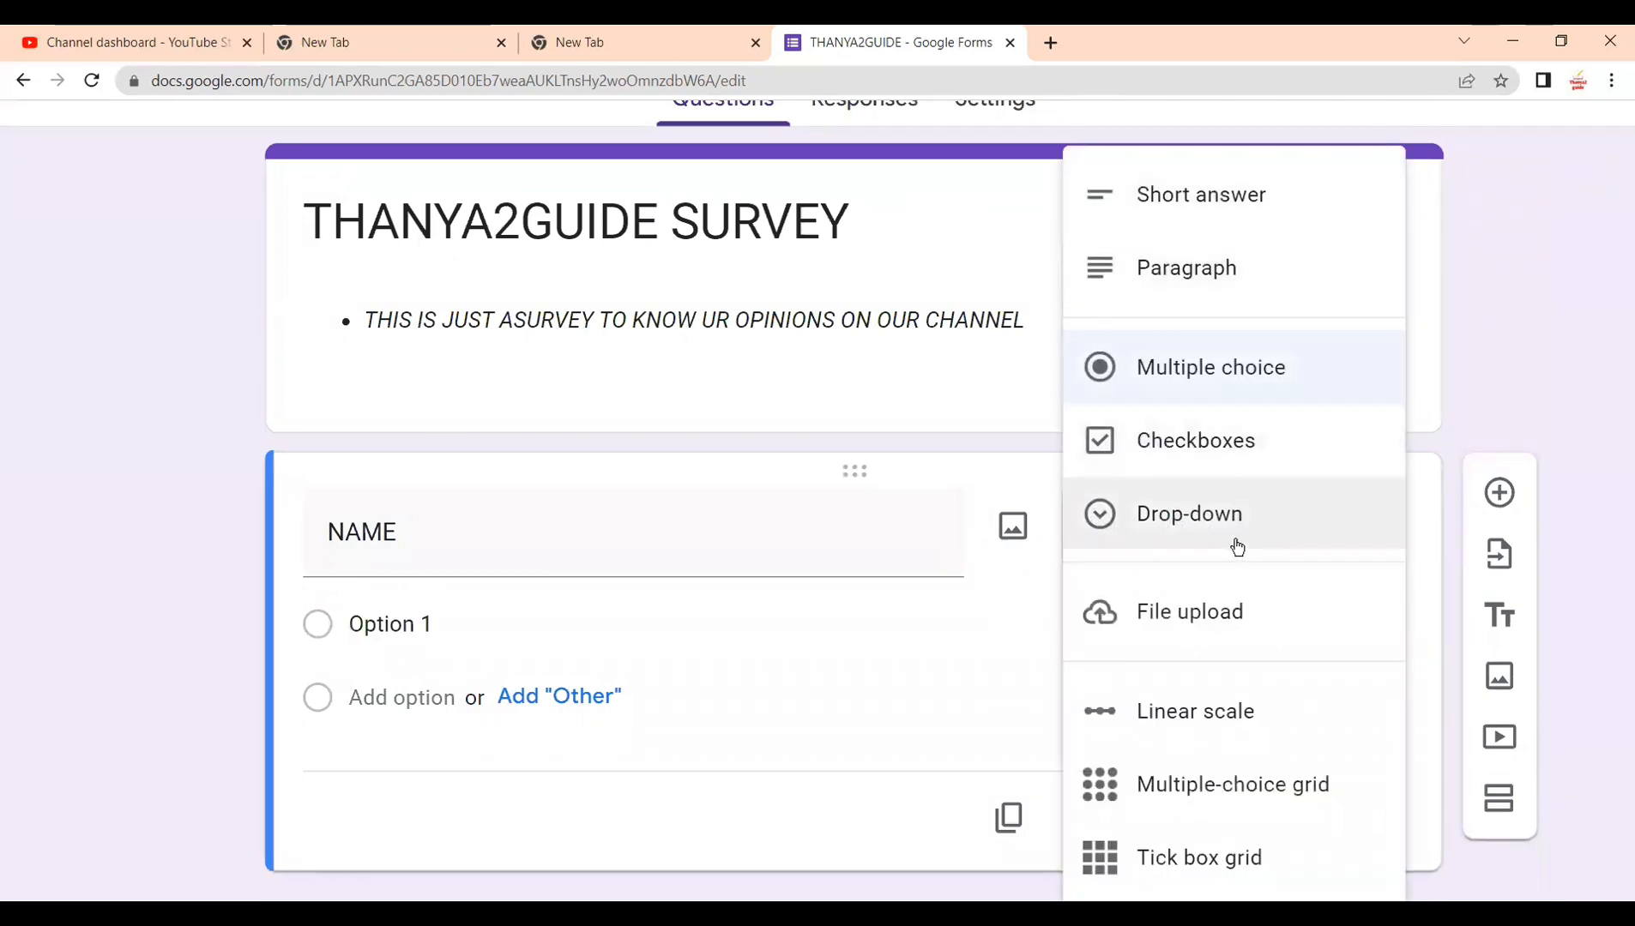
scroll(1233, 558, down, 3)
scroll(1232, 531, up, 4)
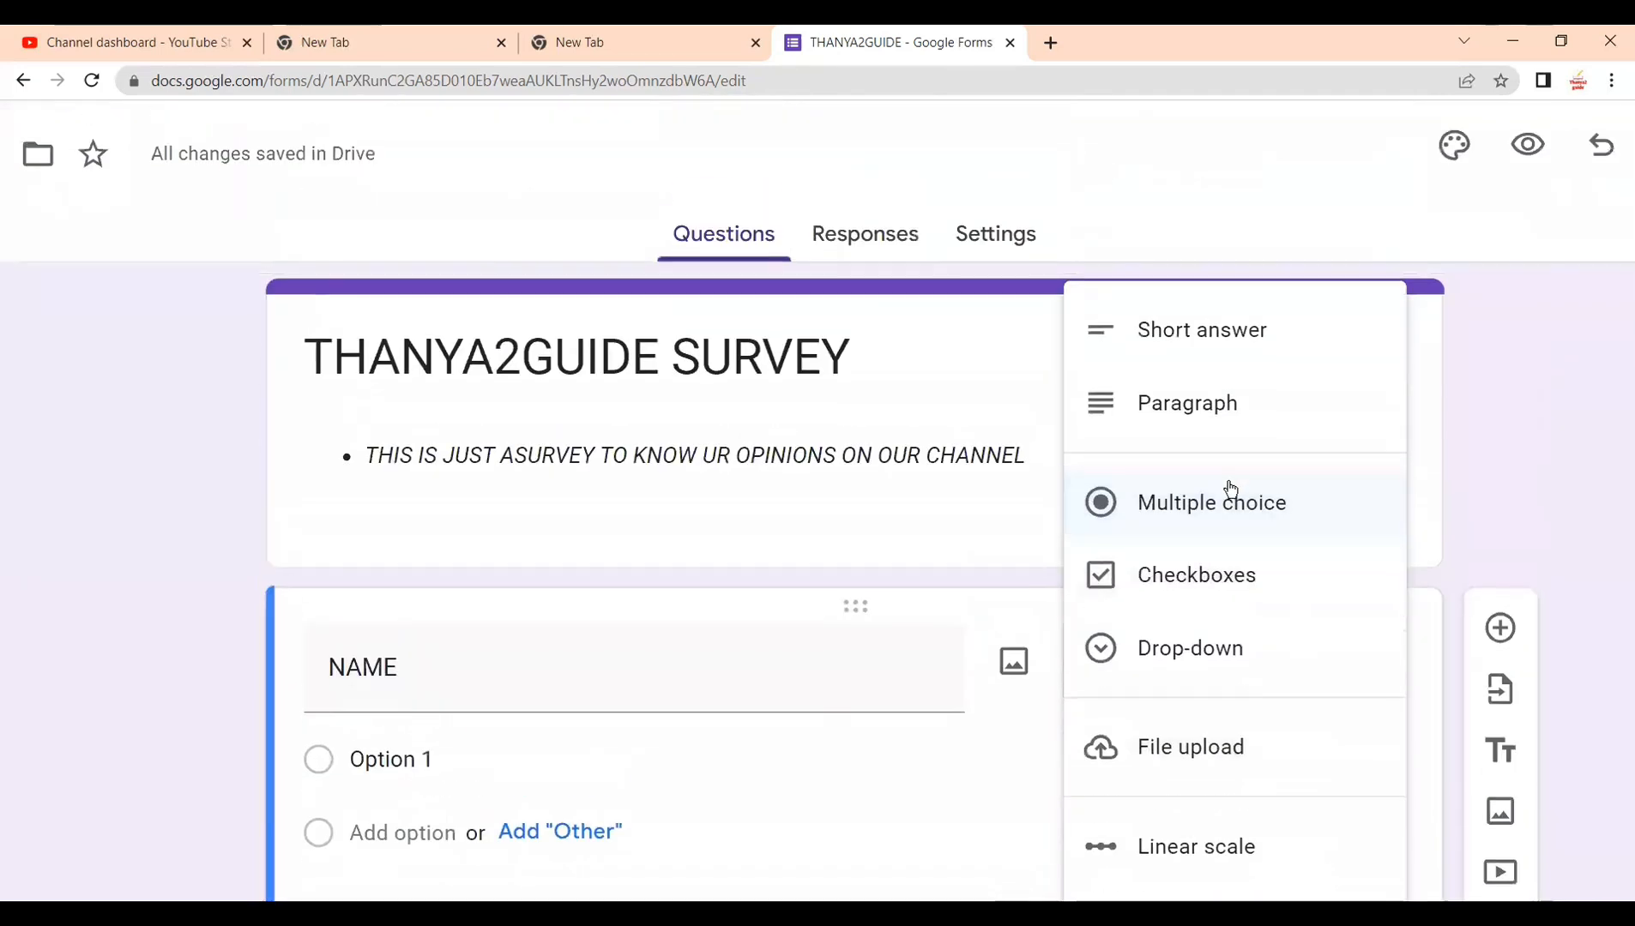
click(1205, 332)
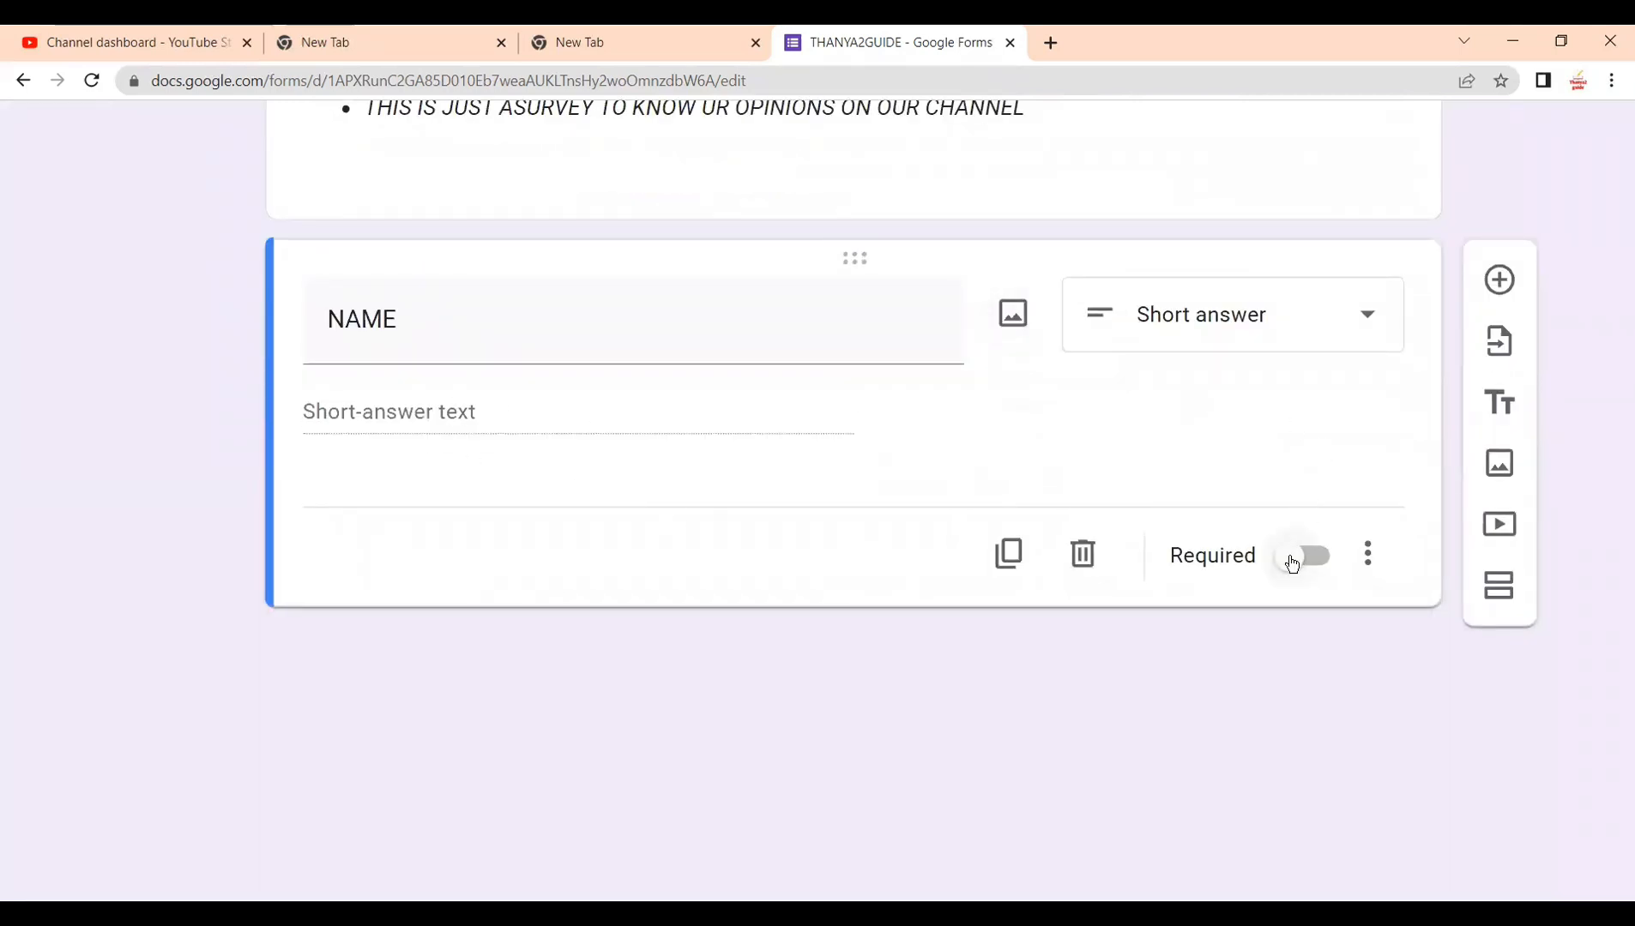
click(1300, 557)
click(1304, 566)
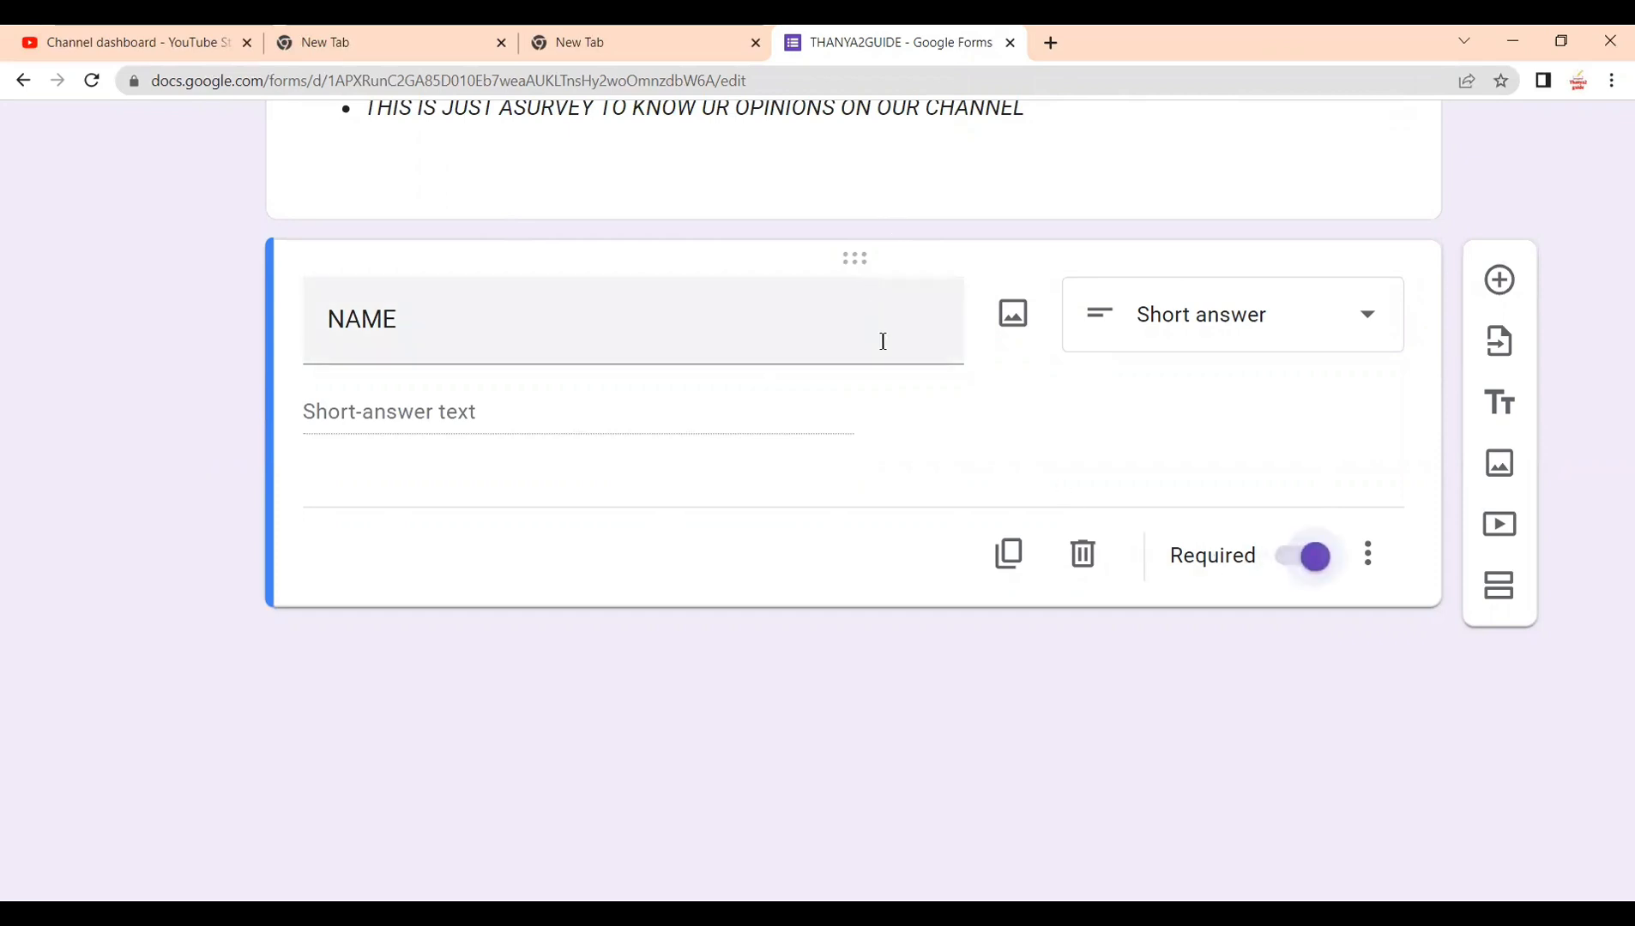
Step: Add a new question below NAME and title it AGE
scroll(879, 339, up, 4)
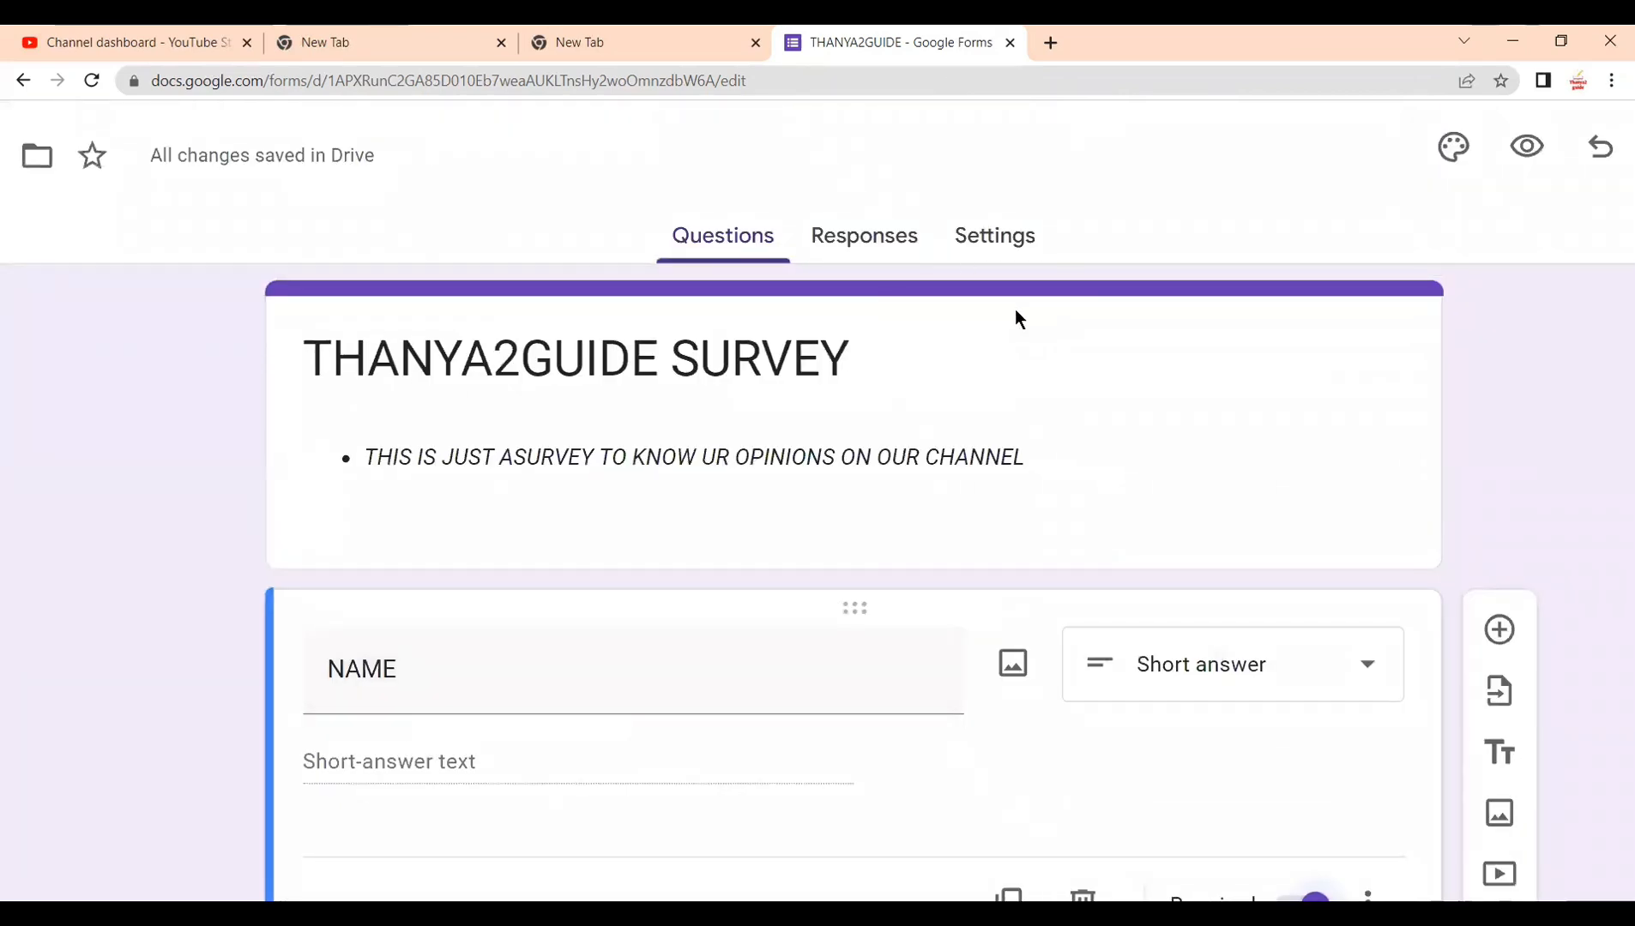
scroll(1013, 318, down, 3)
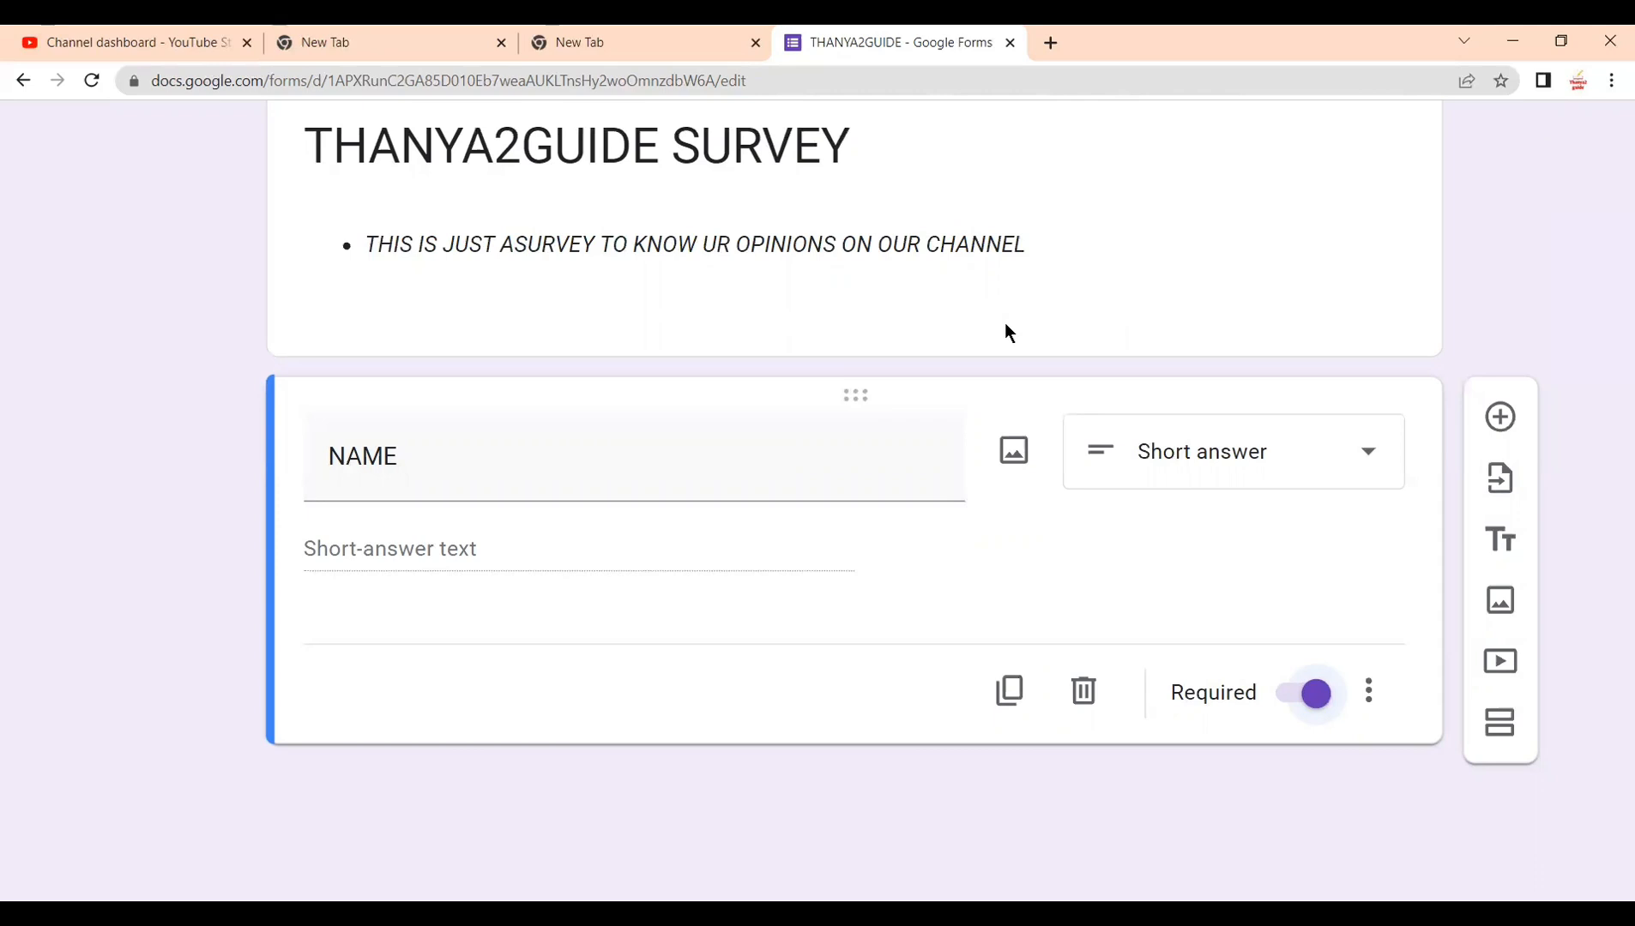
key(ctrl+minus)
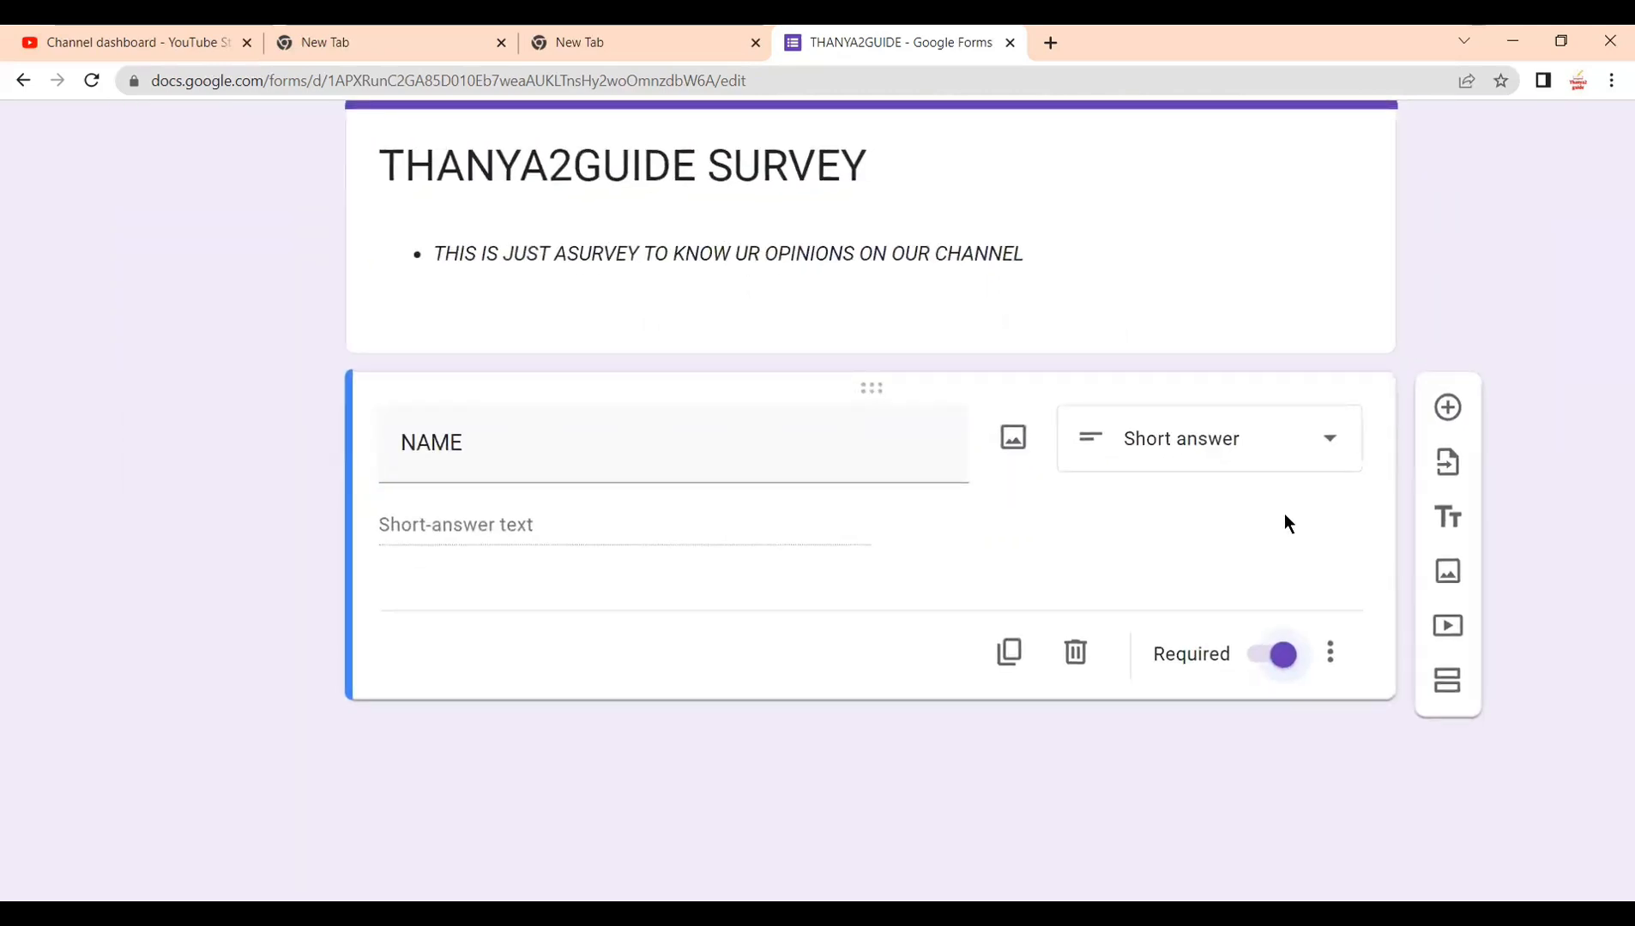
click(1444, 415)
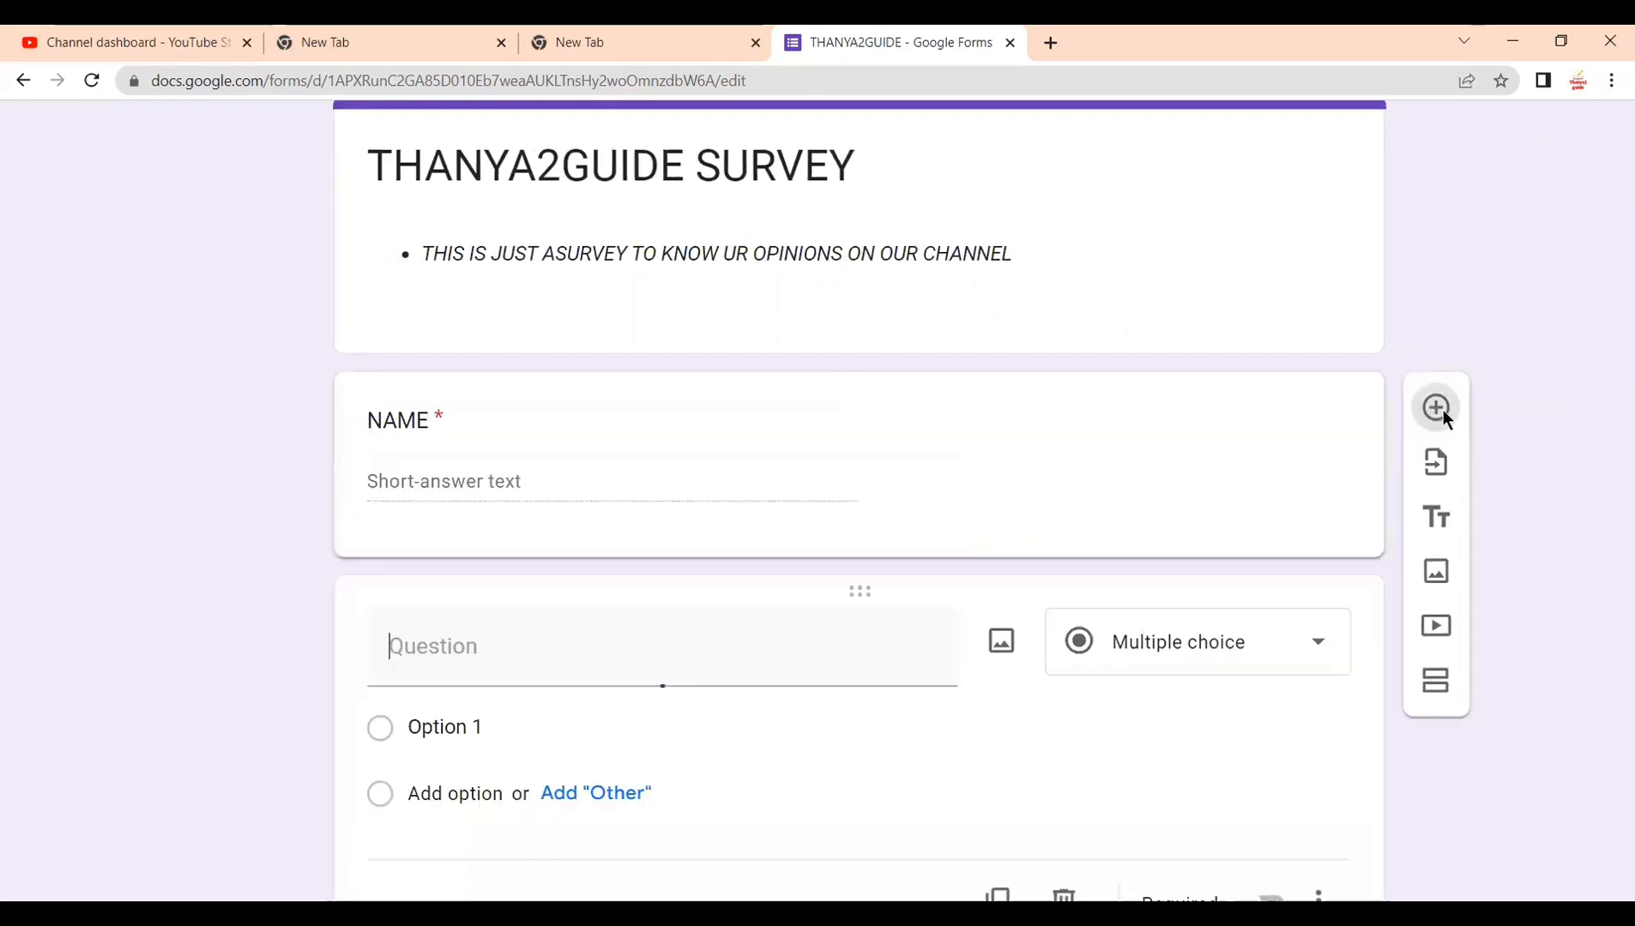
text(AGE)
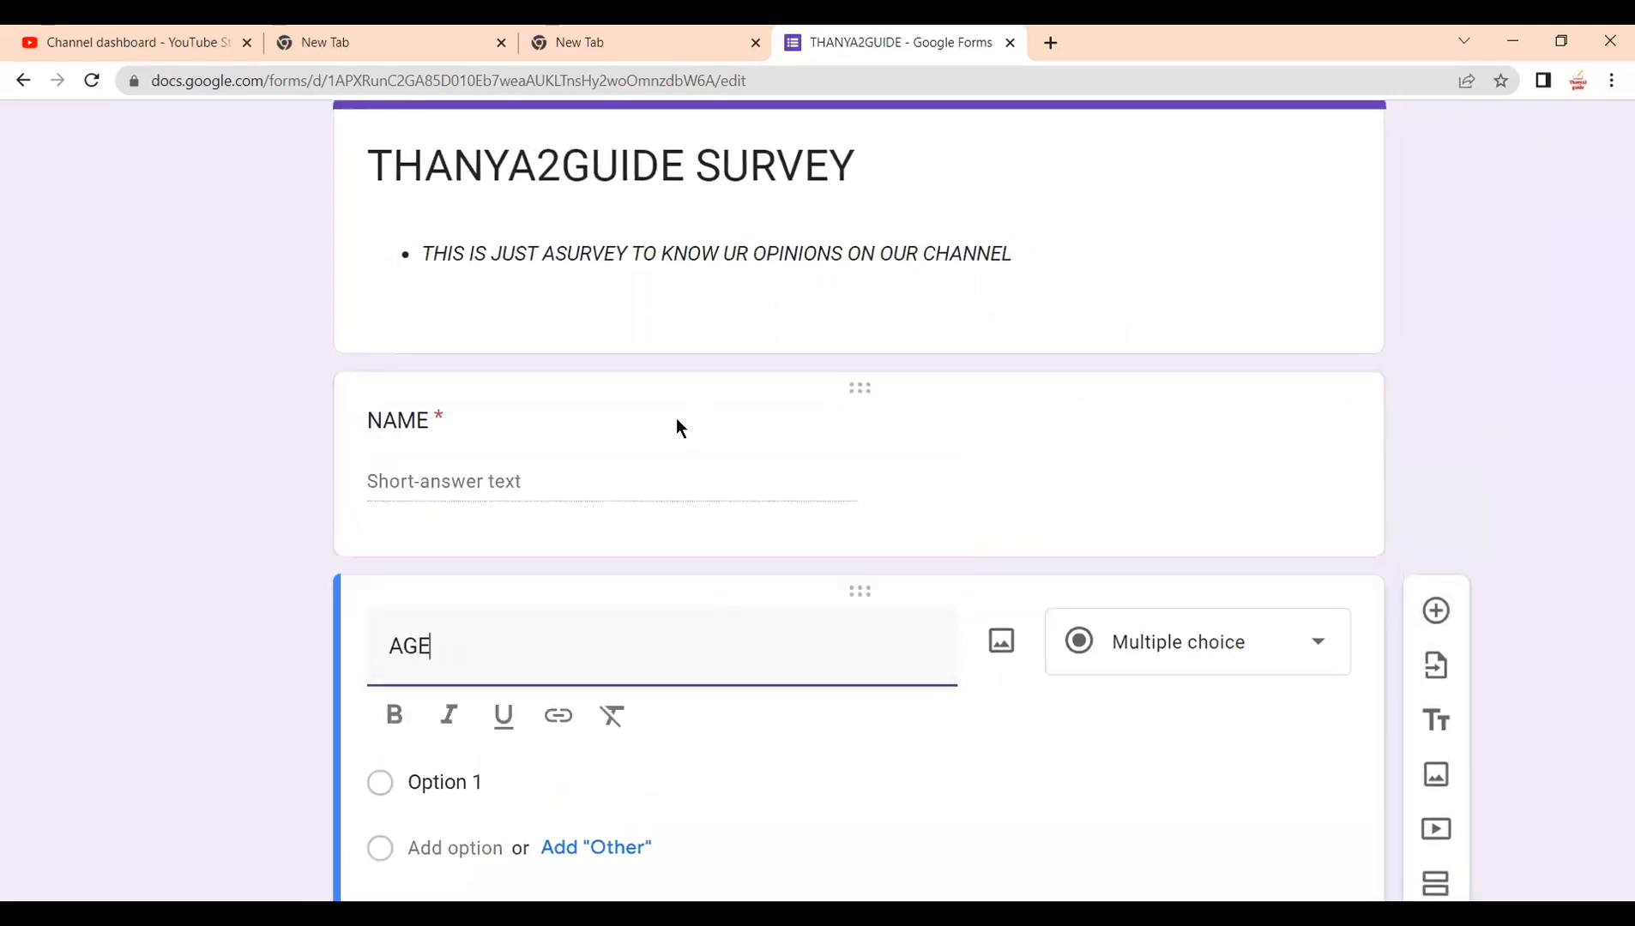
scroll(712, 373, down, 2)
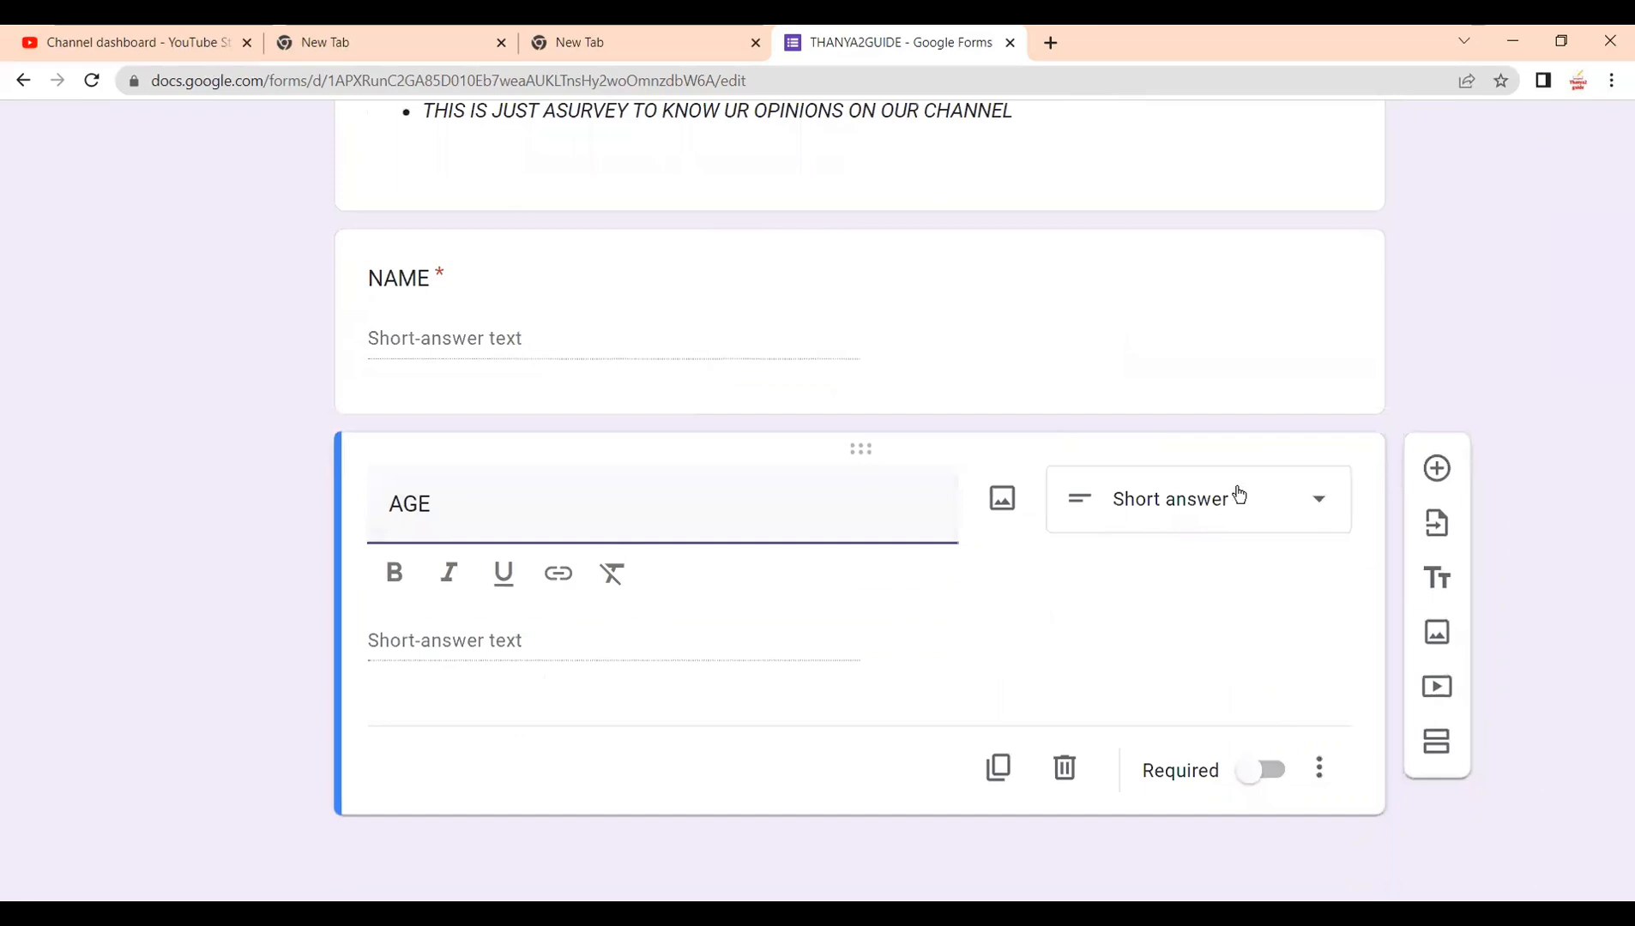
Step: Look over the answer types for the AGE question, keep Short answer, and make the question required
click(1276, 507)
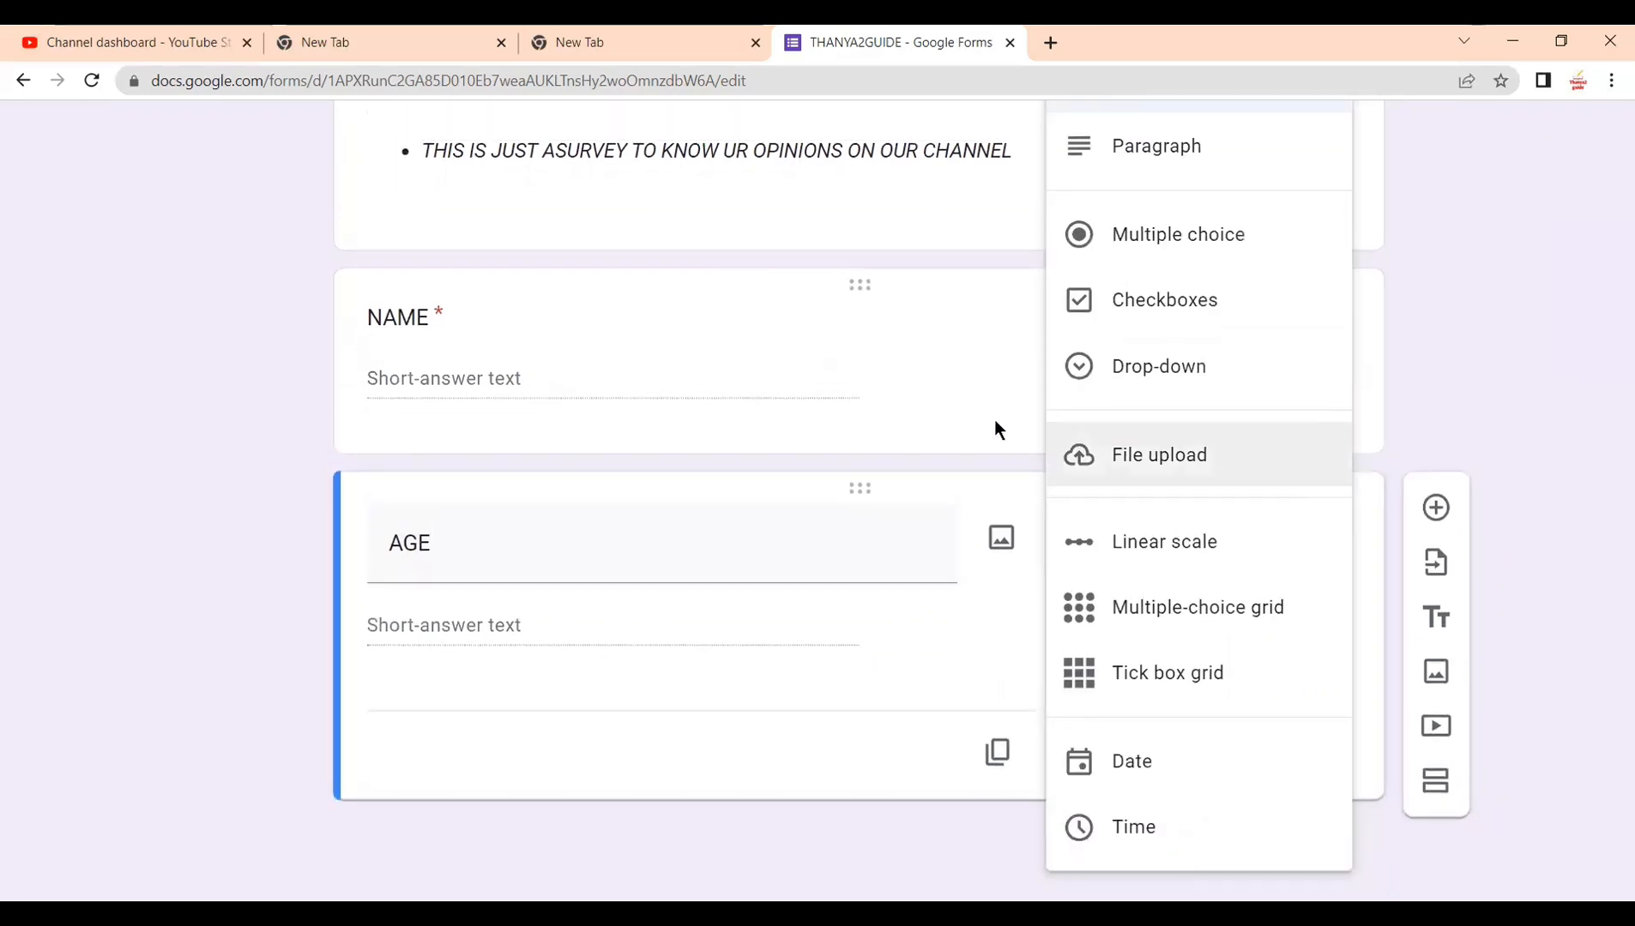
click(995, 424)
scroll(1175, 583, down, 1)
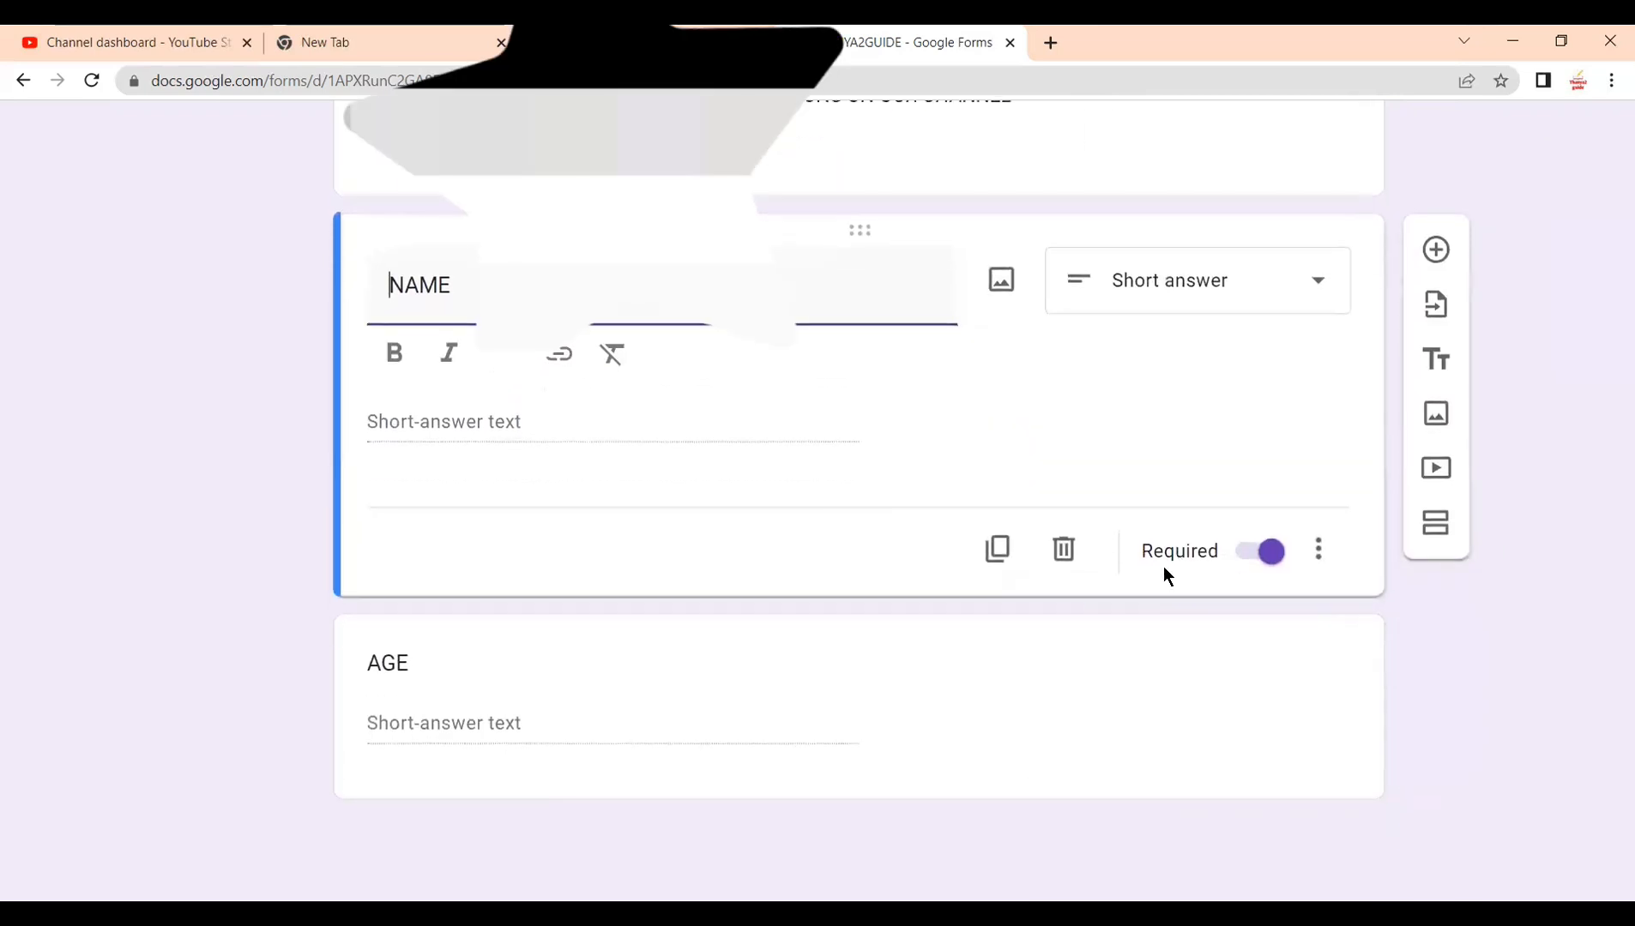
click(1019, 735)
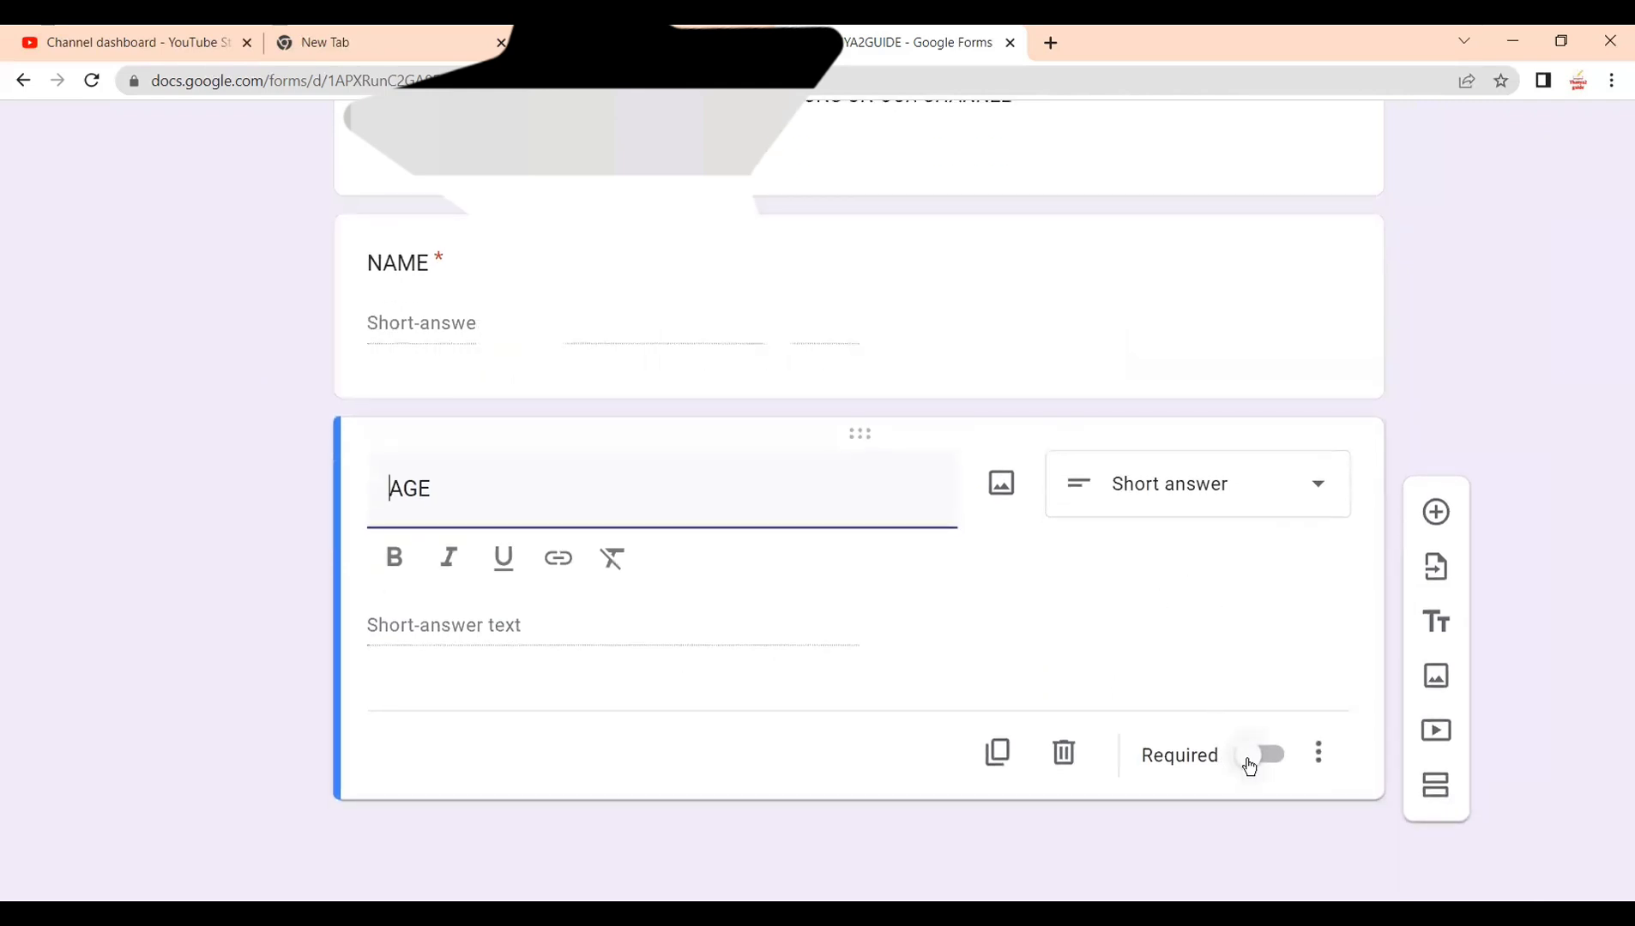
click(1249, 763)
Step: Preview the form, try its NAME and AGE answer fields without filling them in, and return to the form editor
scroll(1181, 634, up, 1)
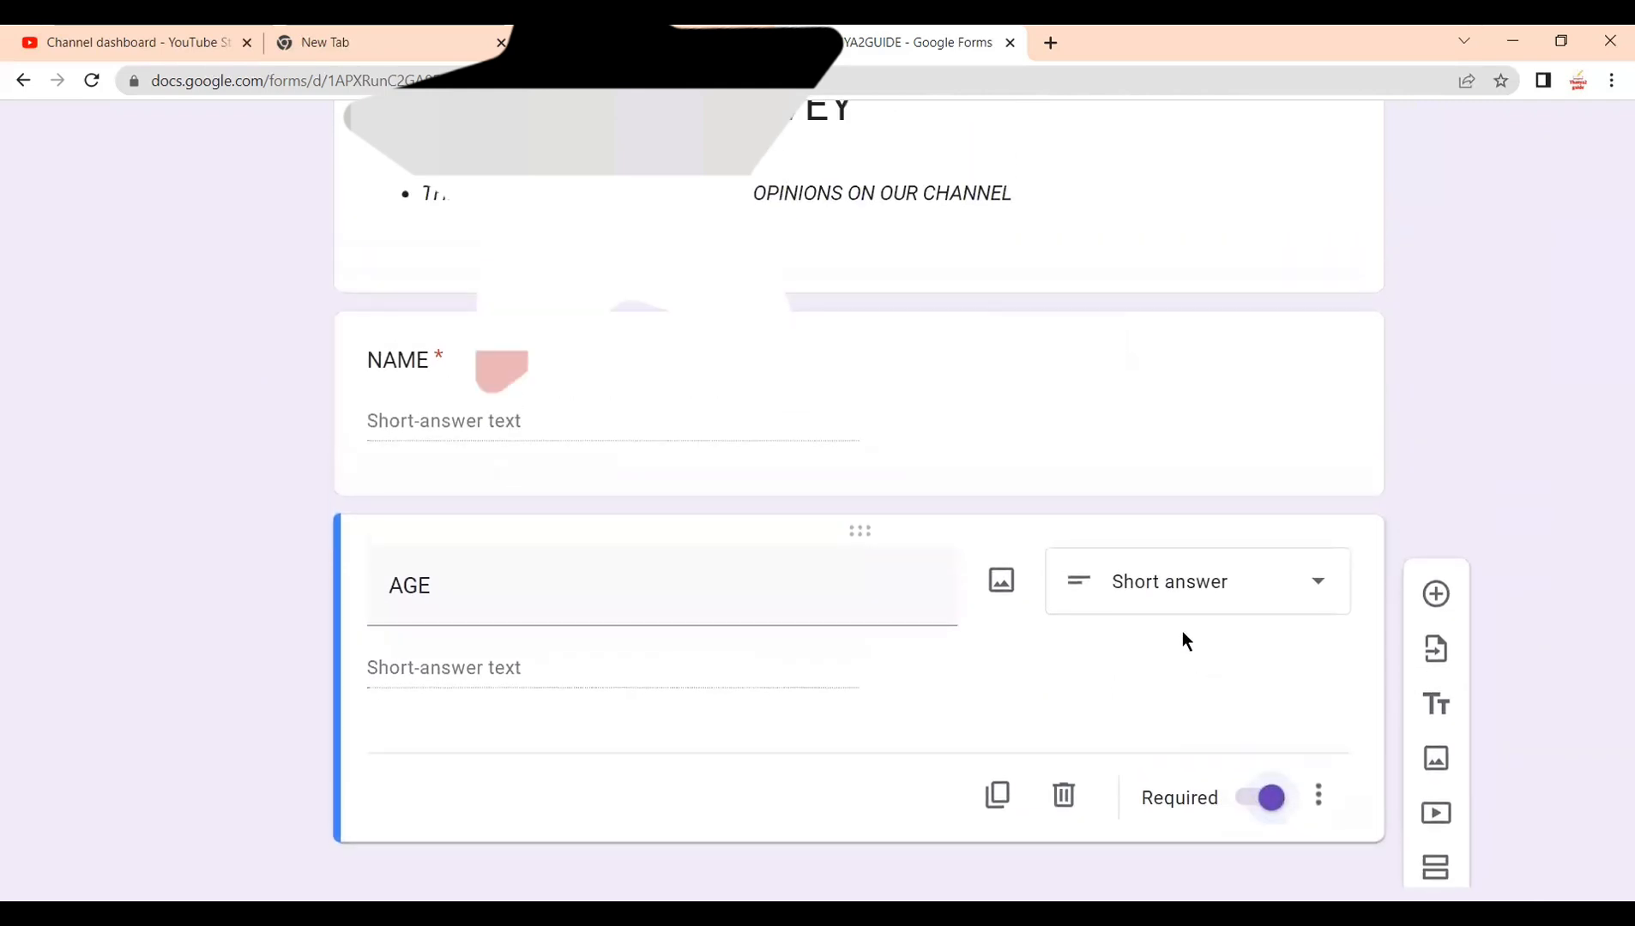
scroll(1029, 464, up, 3)
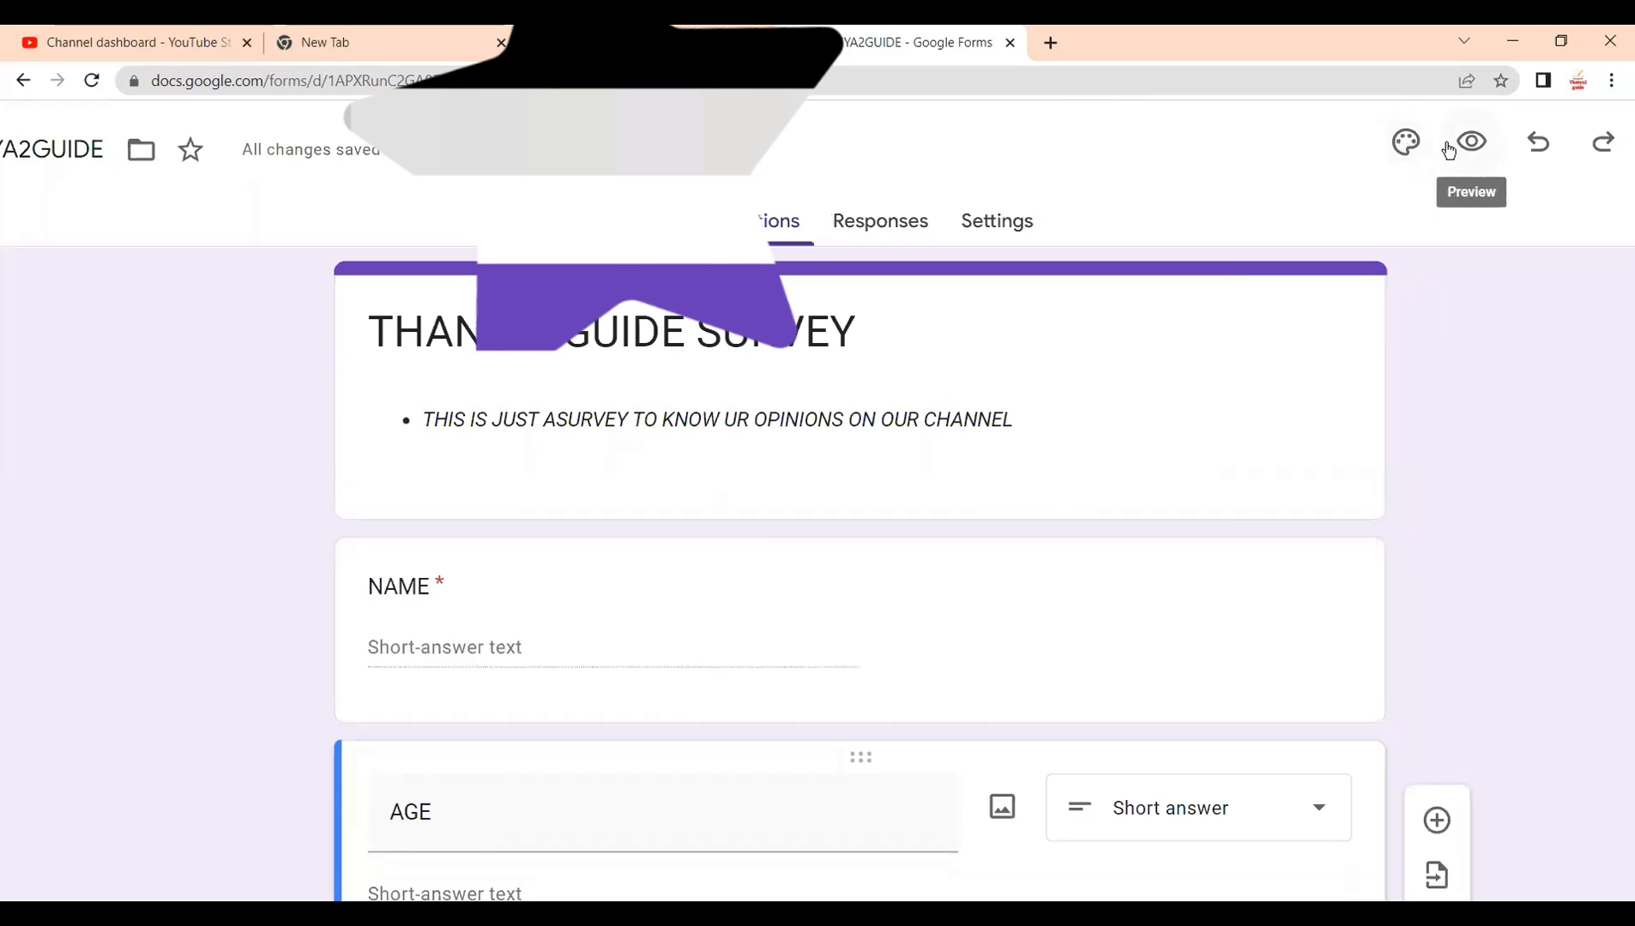
click(1471, 146)
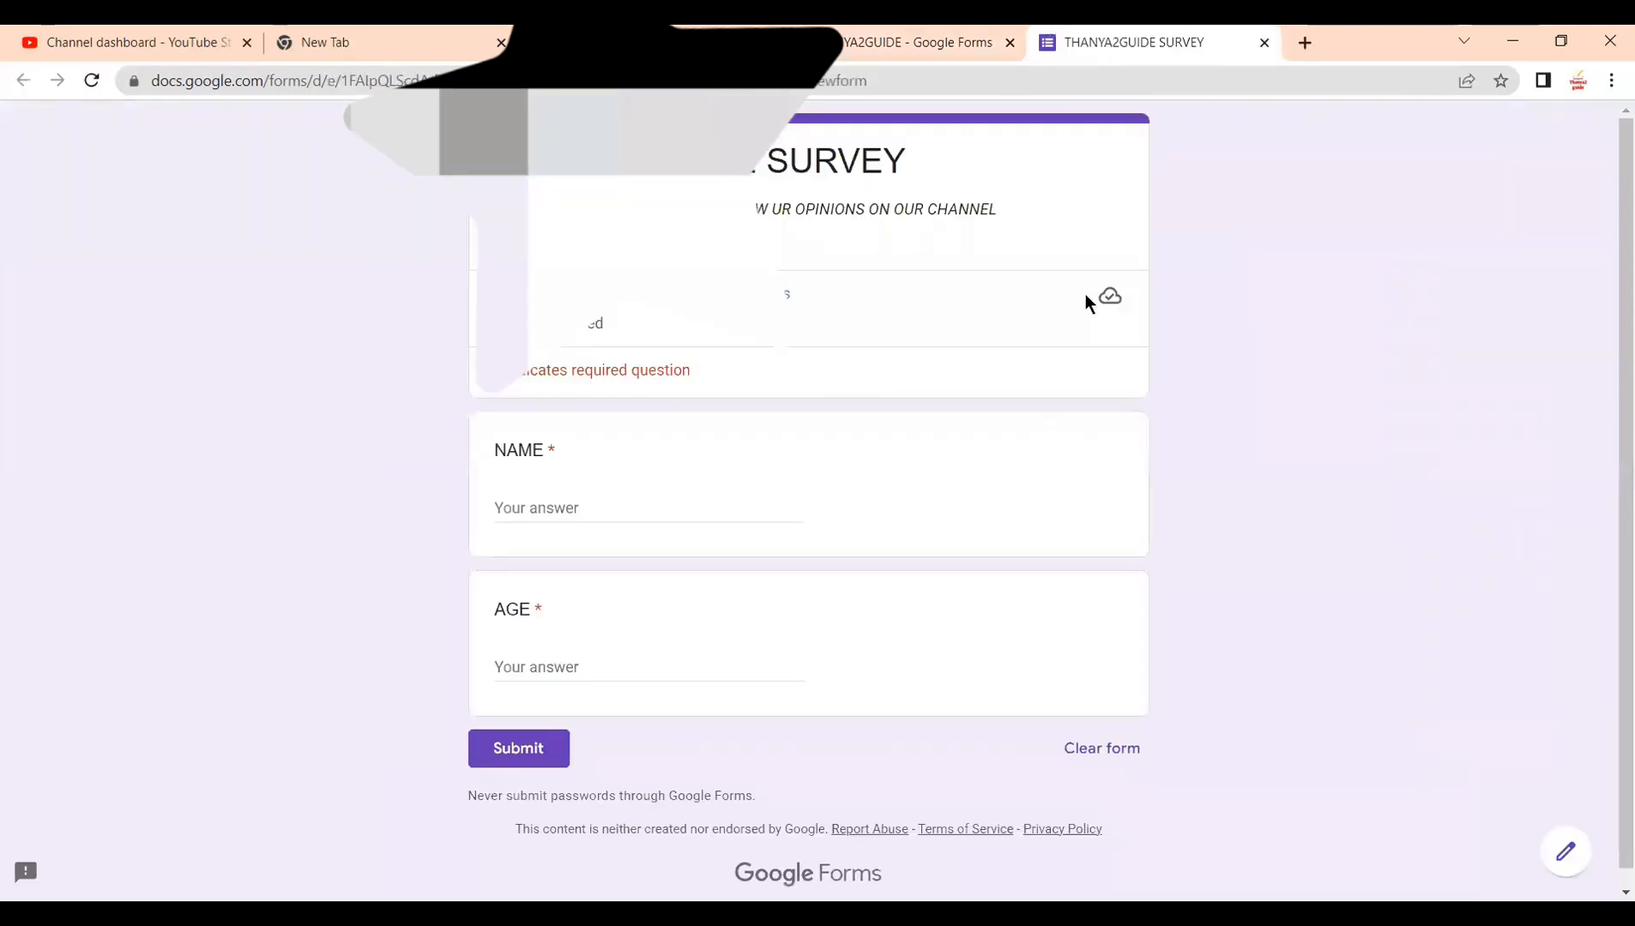
scroll(901, 377, down, 1)
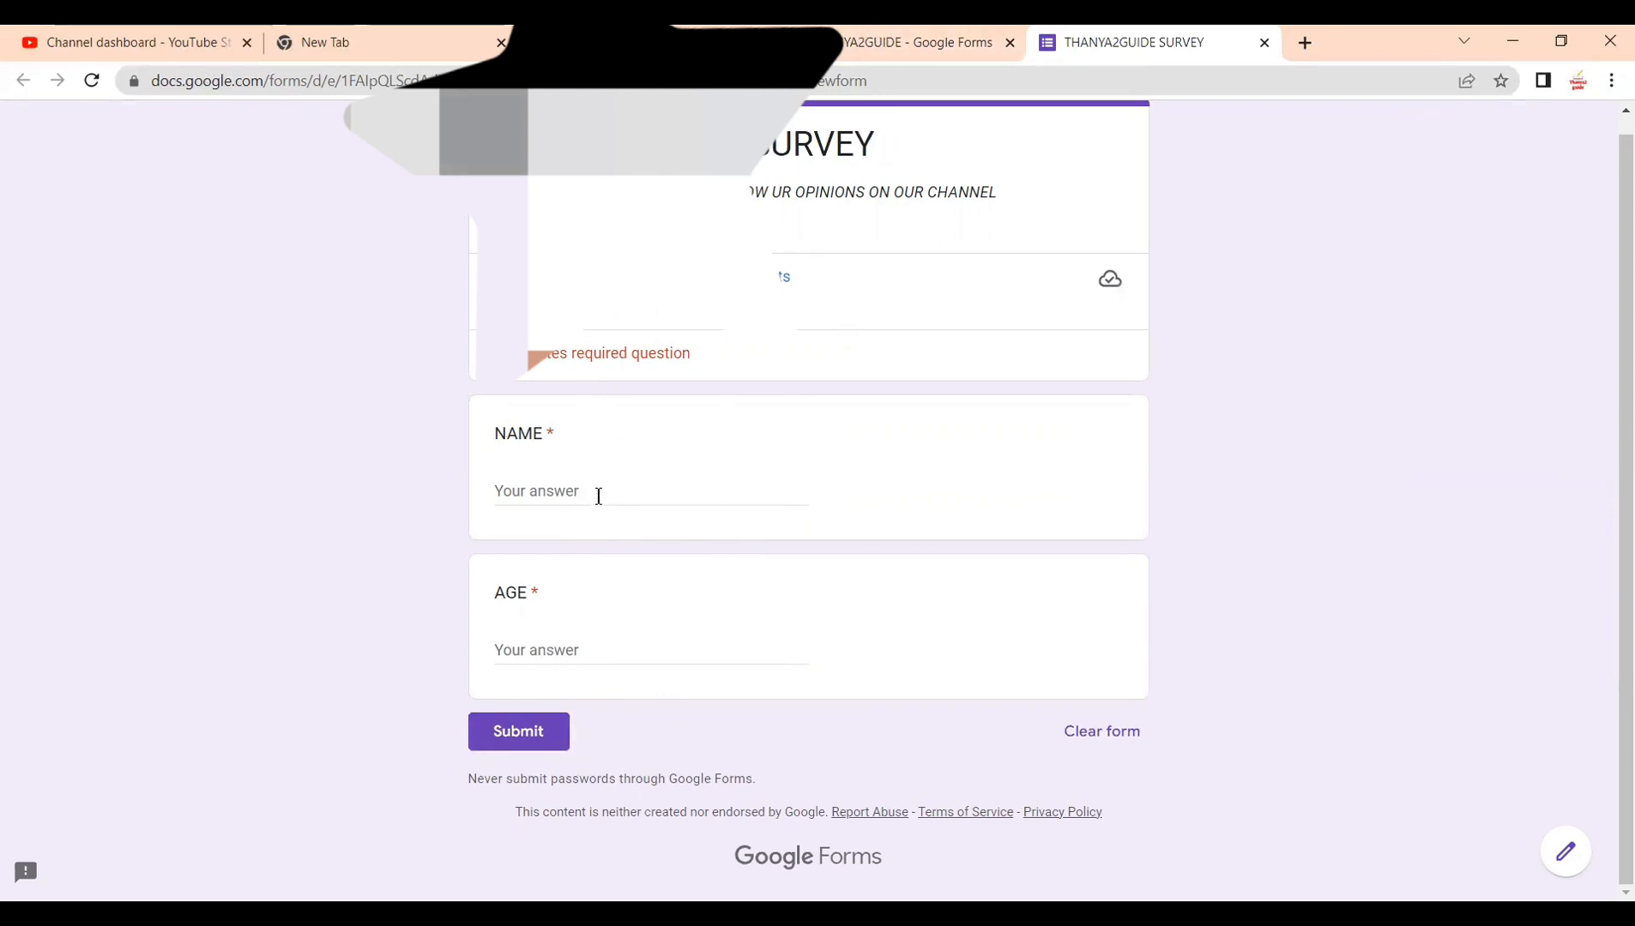
click(547, 490)
click(551, 648)
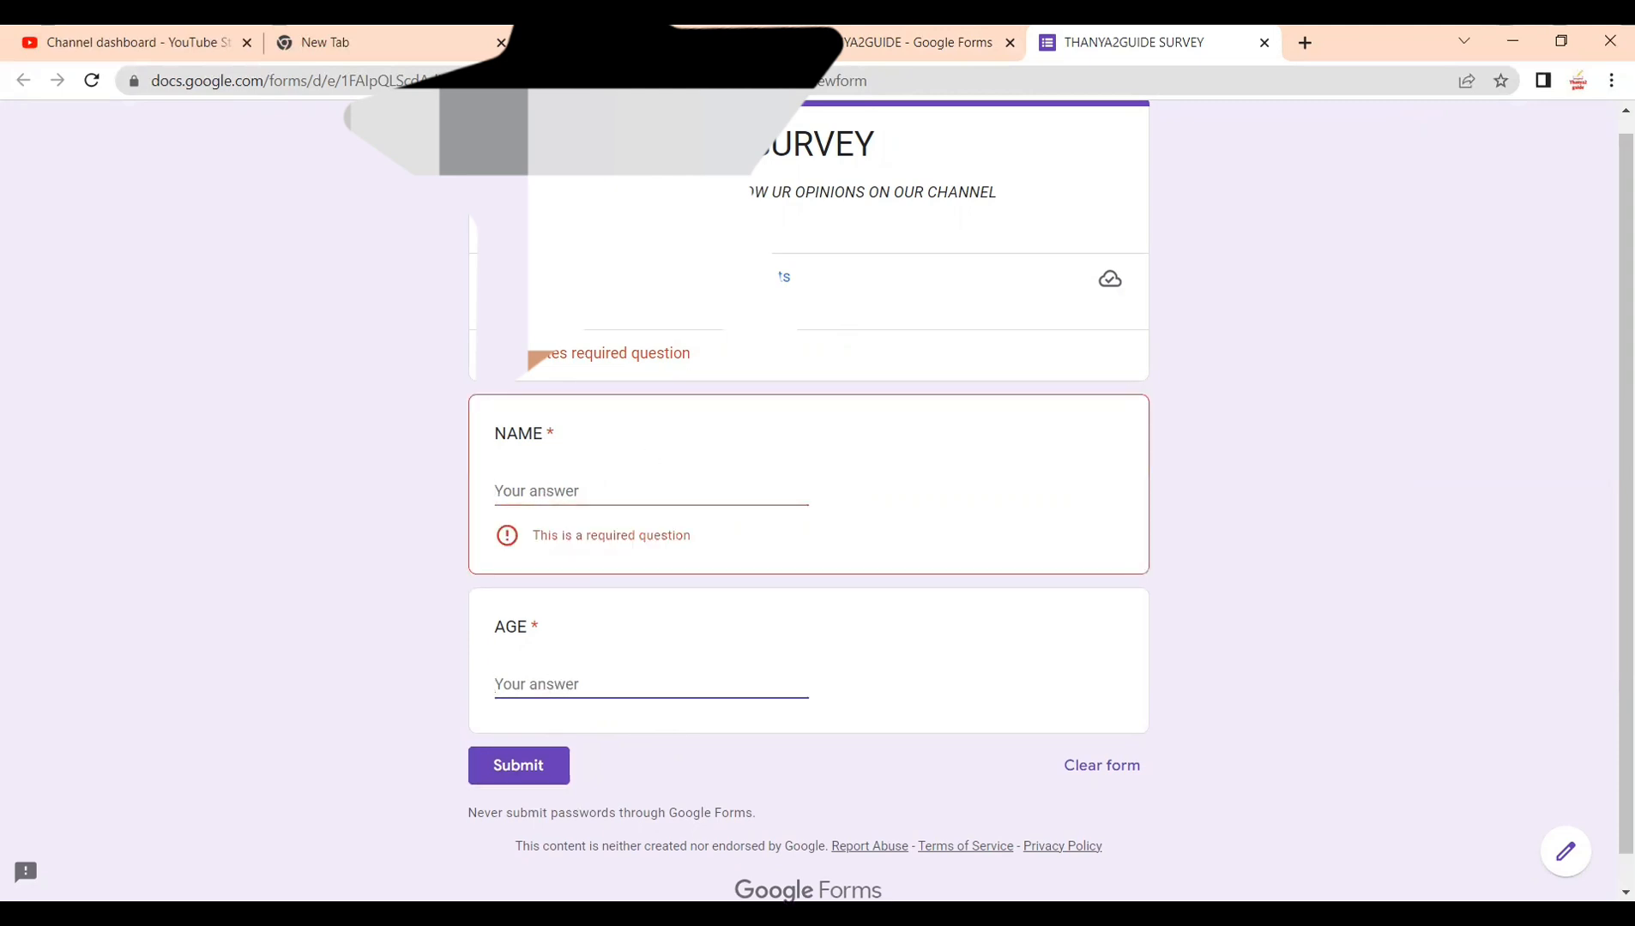
click(886, 29)
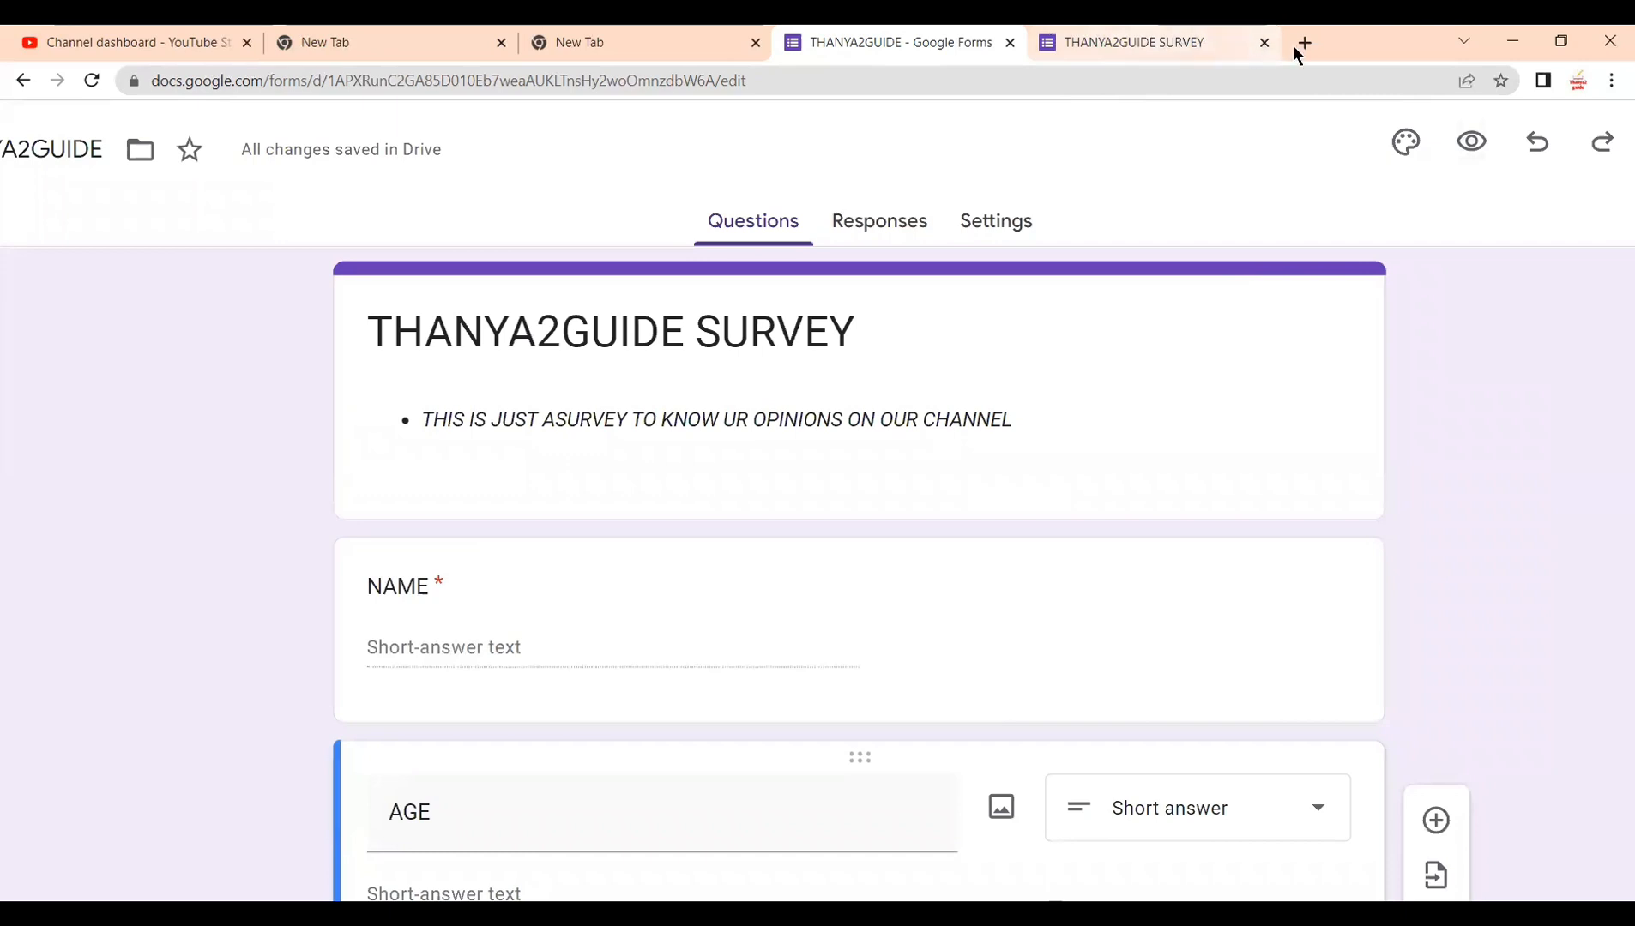
Step: Close the form preview and add a new question below AGE titled "Are you a subcriber"
click(1265, 42)
scroll(880, 597, down, 3)
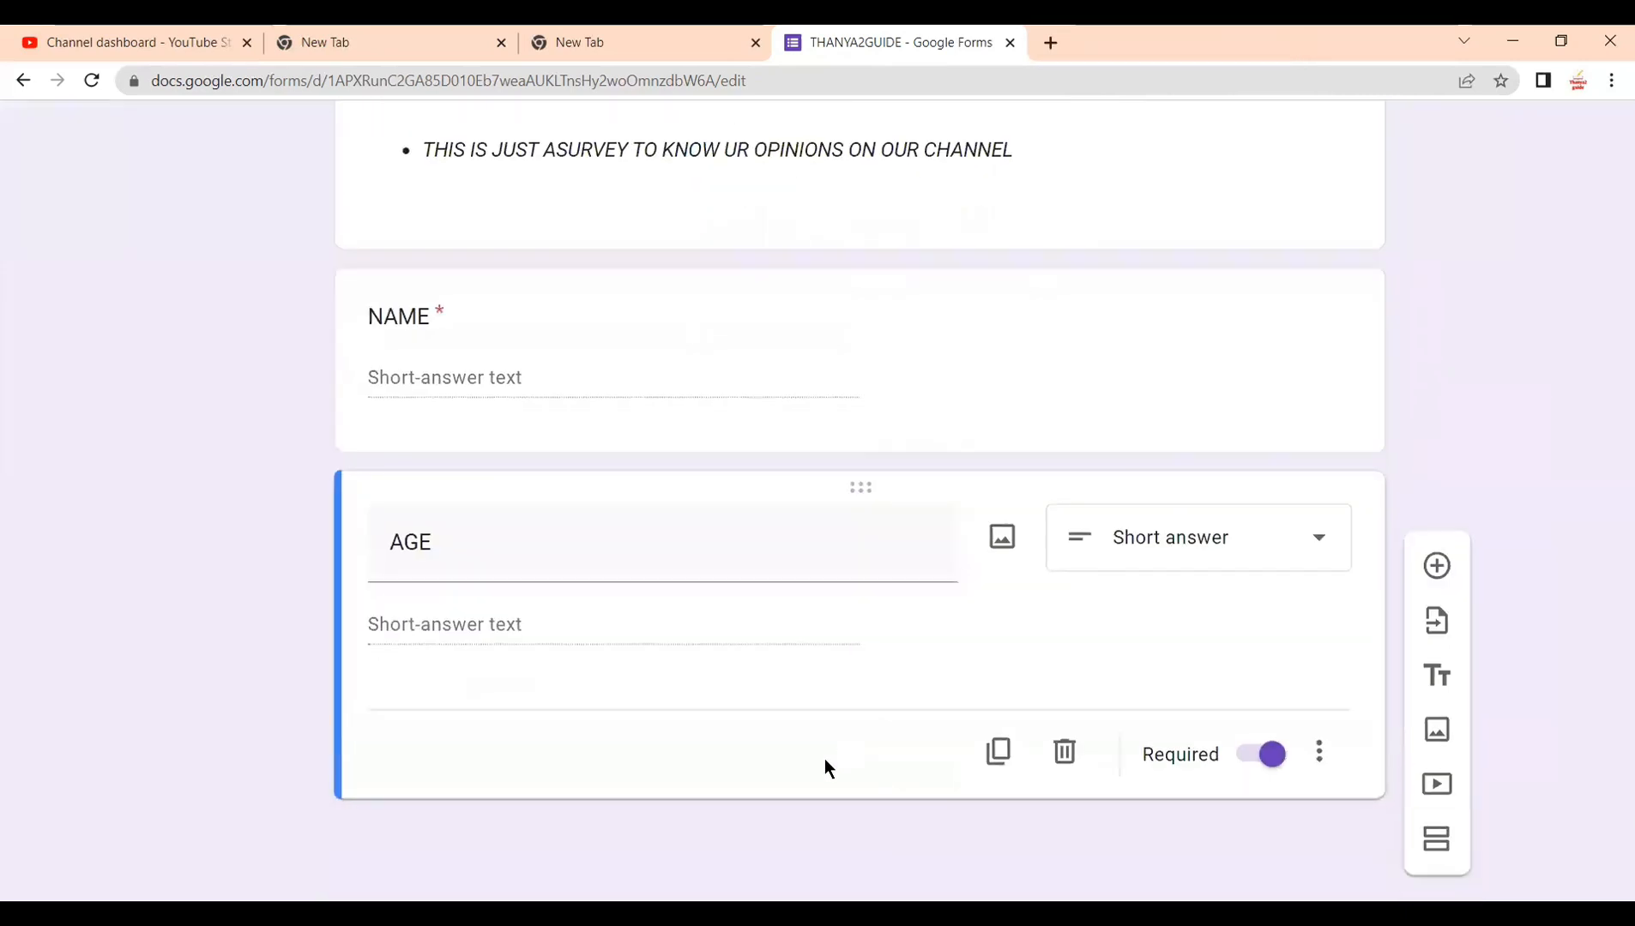
click(1437, 566)
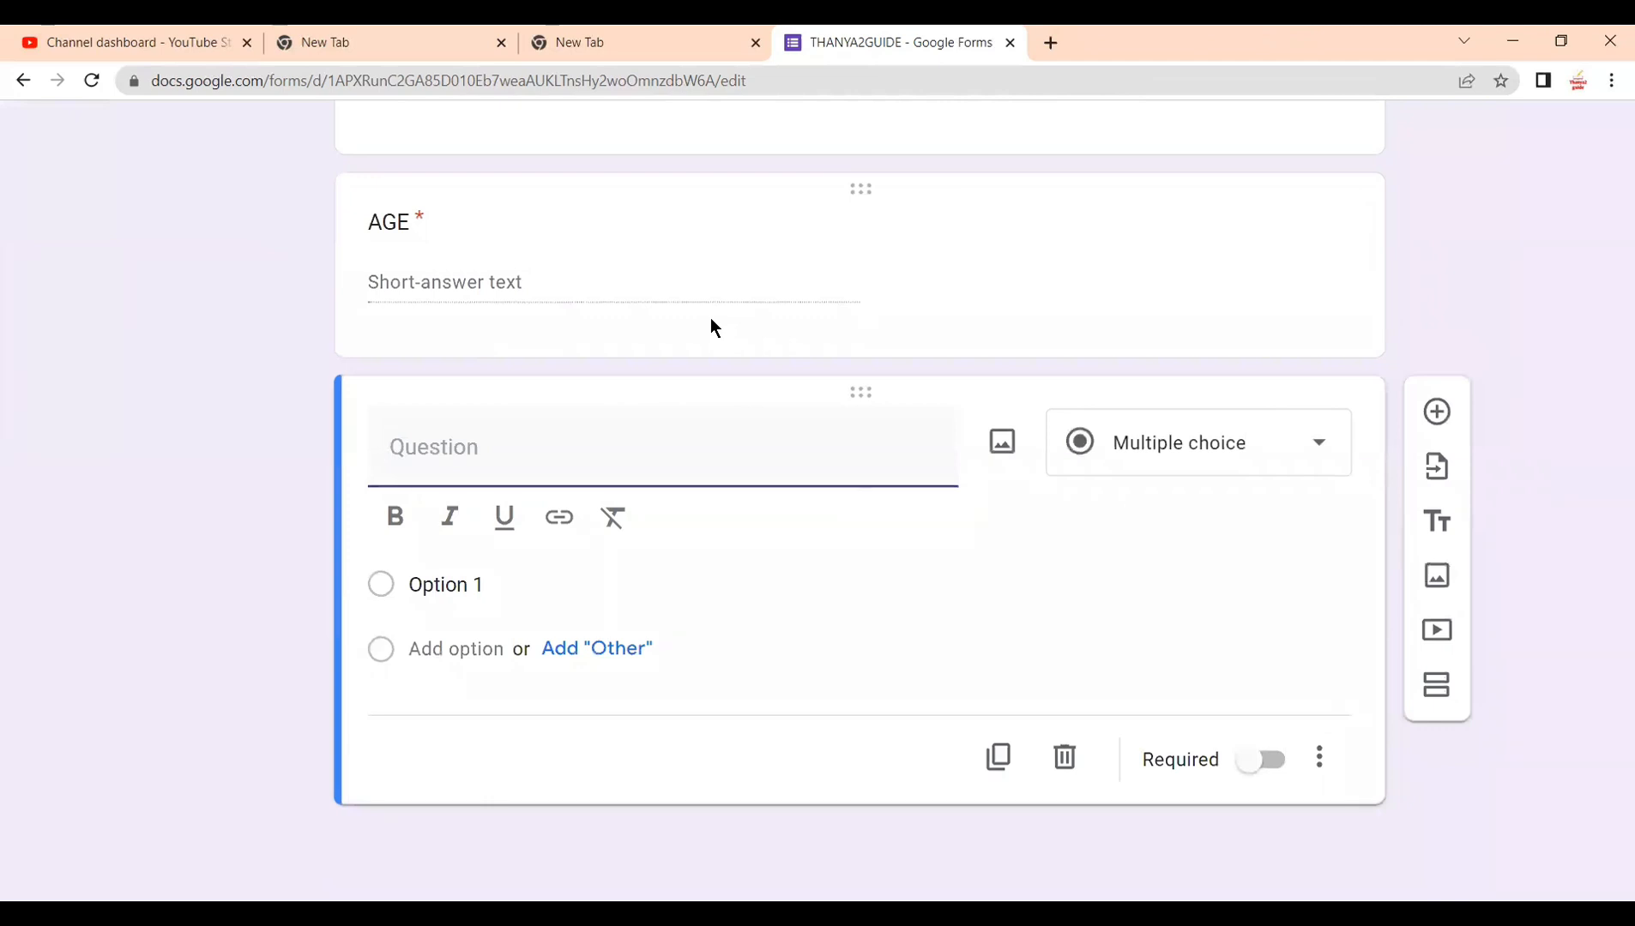
text(Are )
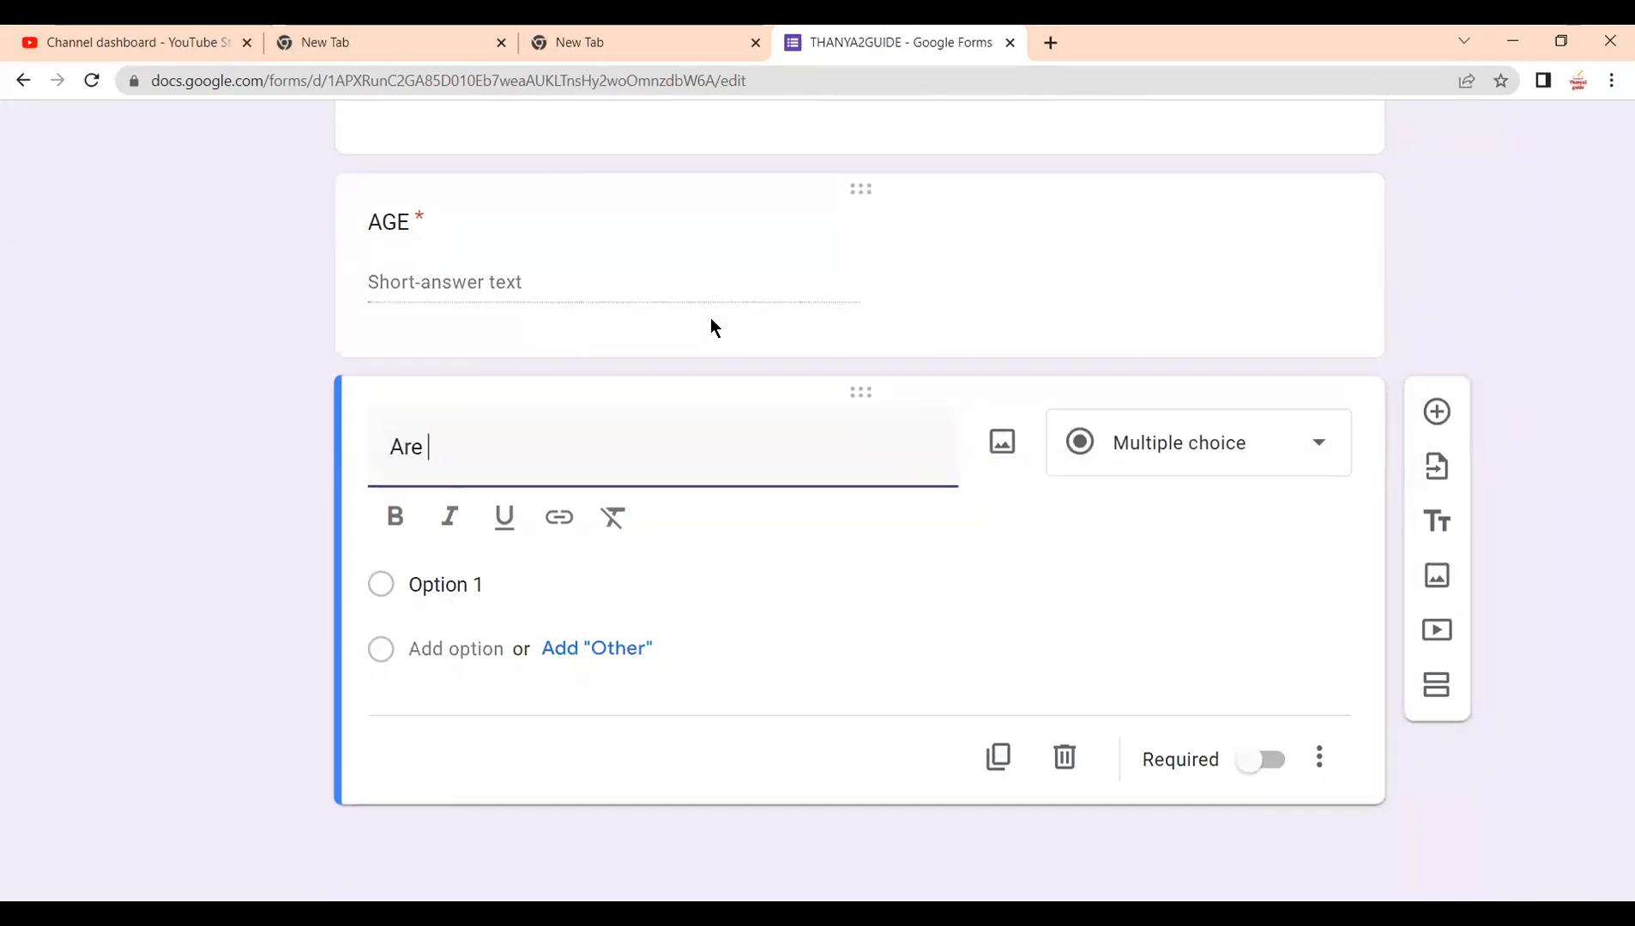
text(you a subcriber)
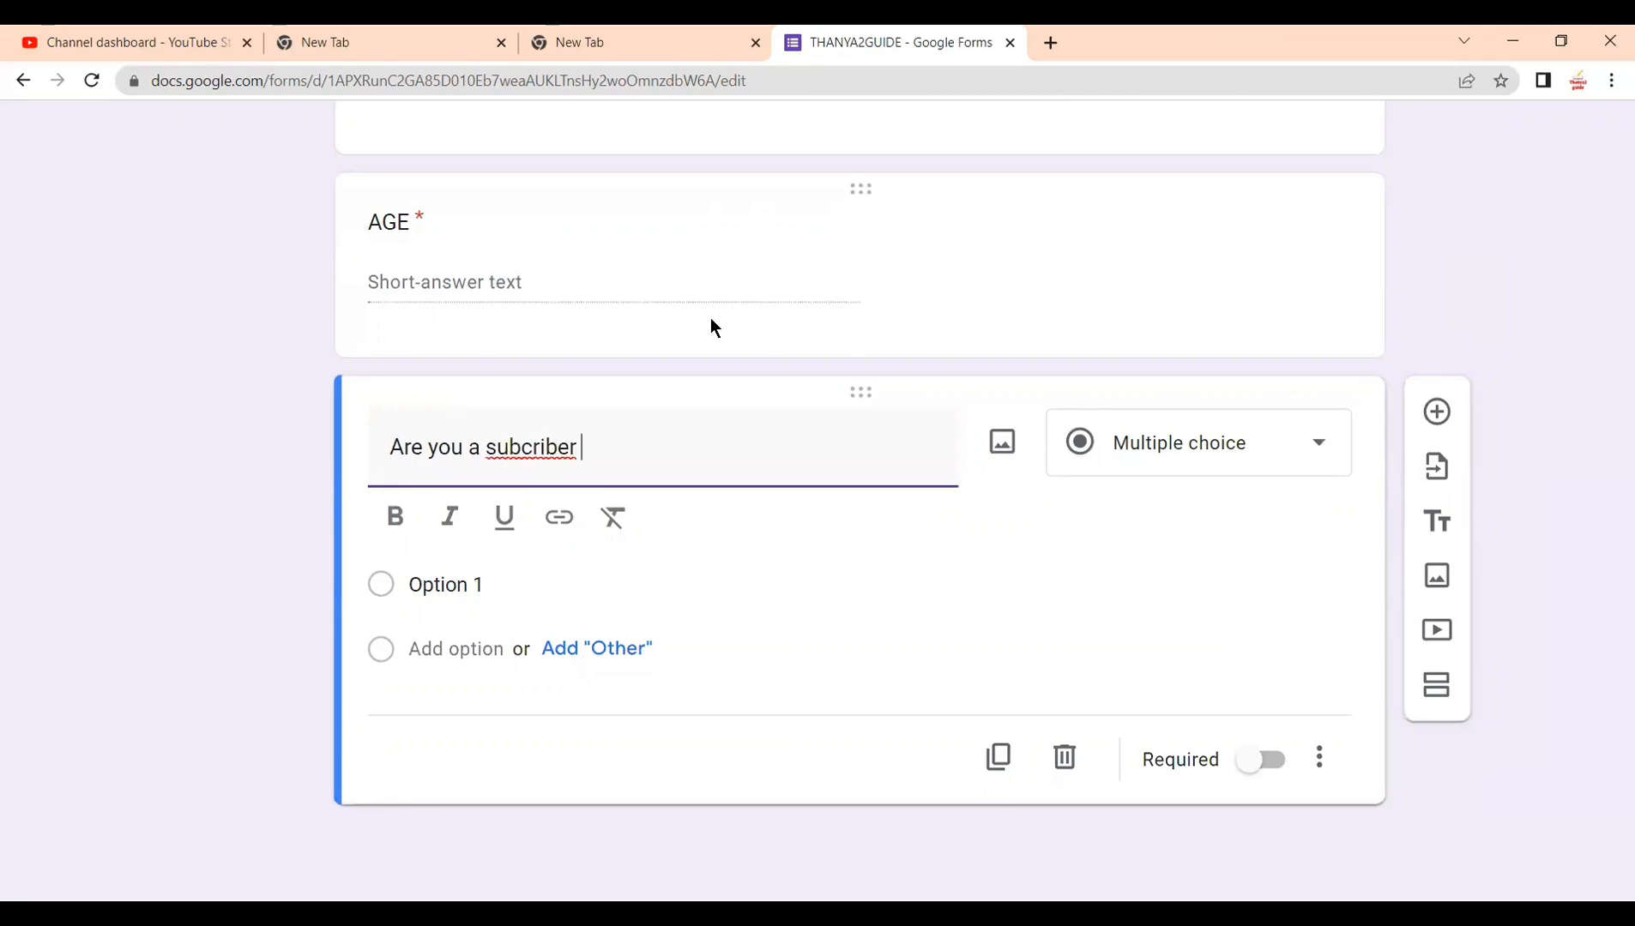
Step: Correct the misspelled word in the new question's title so it reads "Are you a subscriber"
click(523, 448)
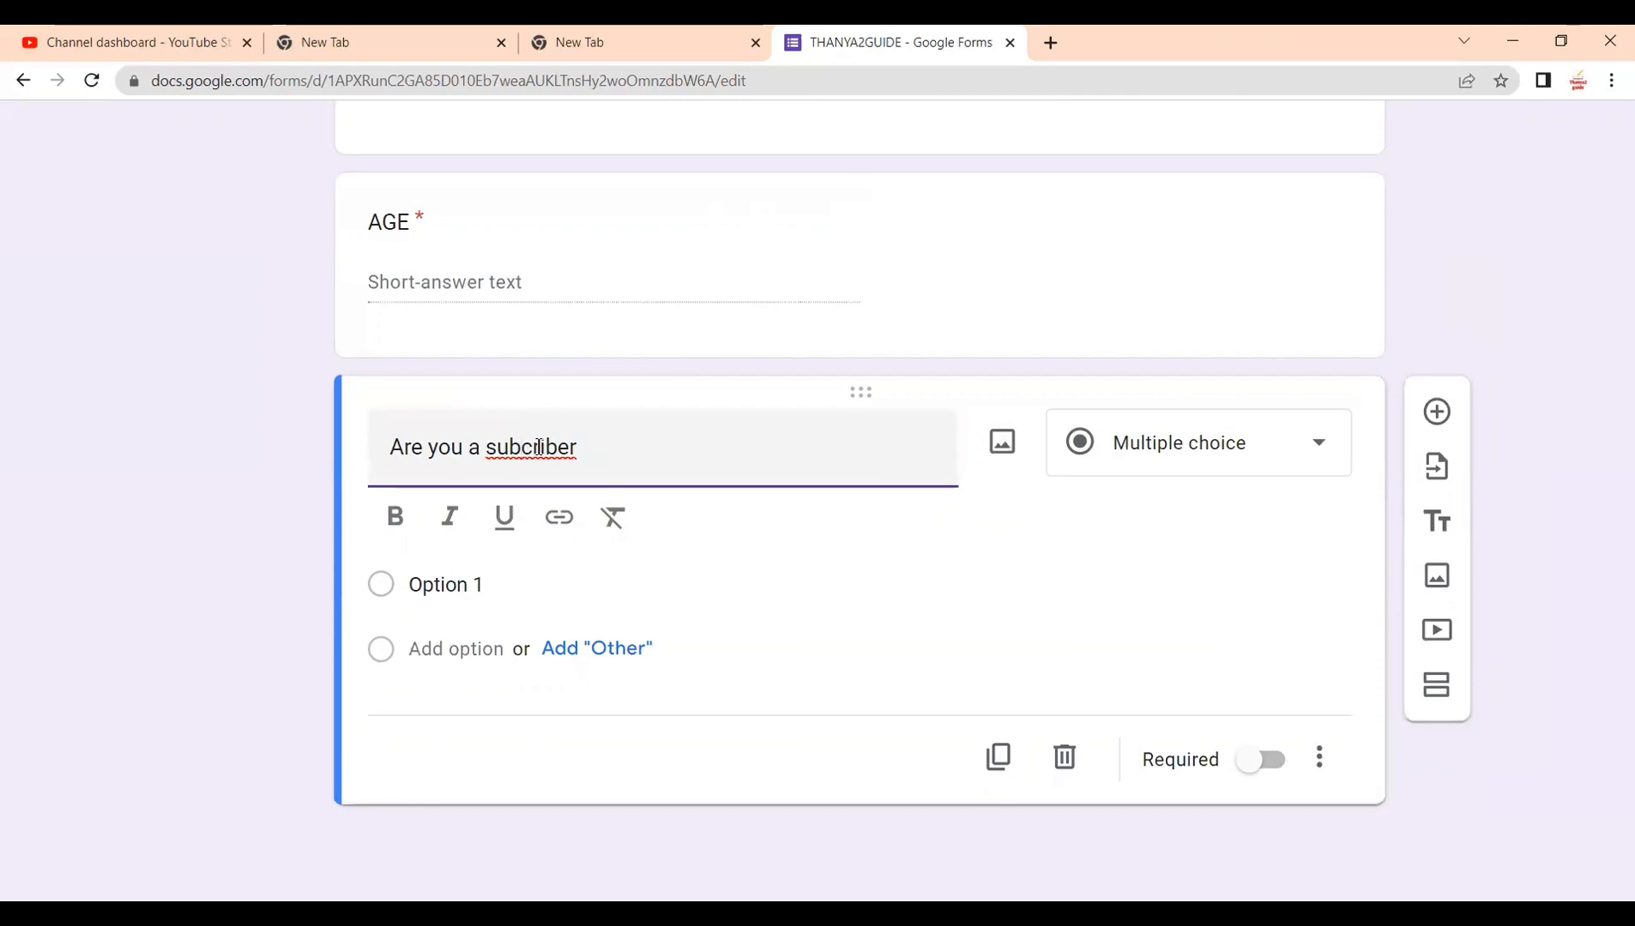
click(544, 447)
key(BackSpace)
key(BackSpace)
text(ri)
click(584, 448)
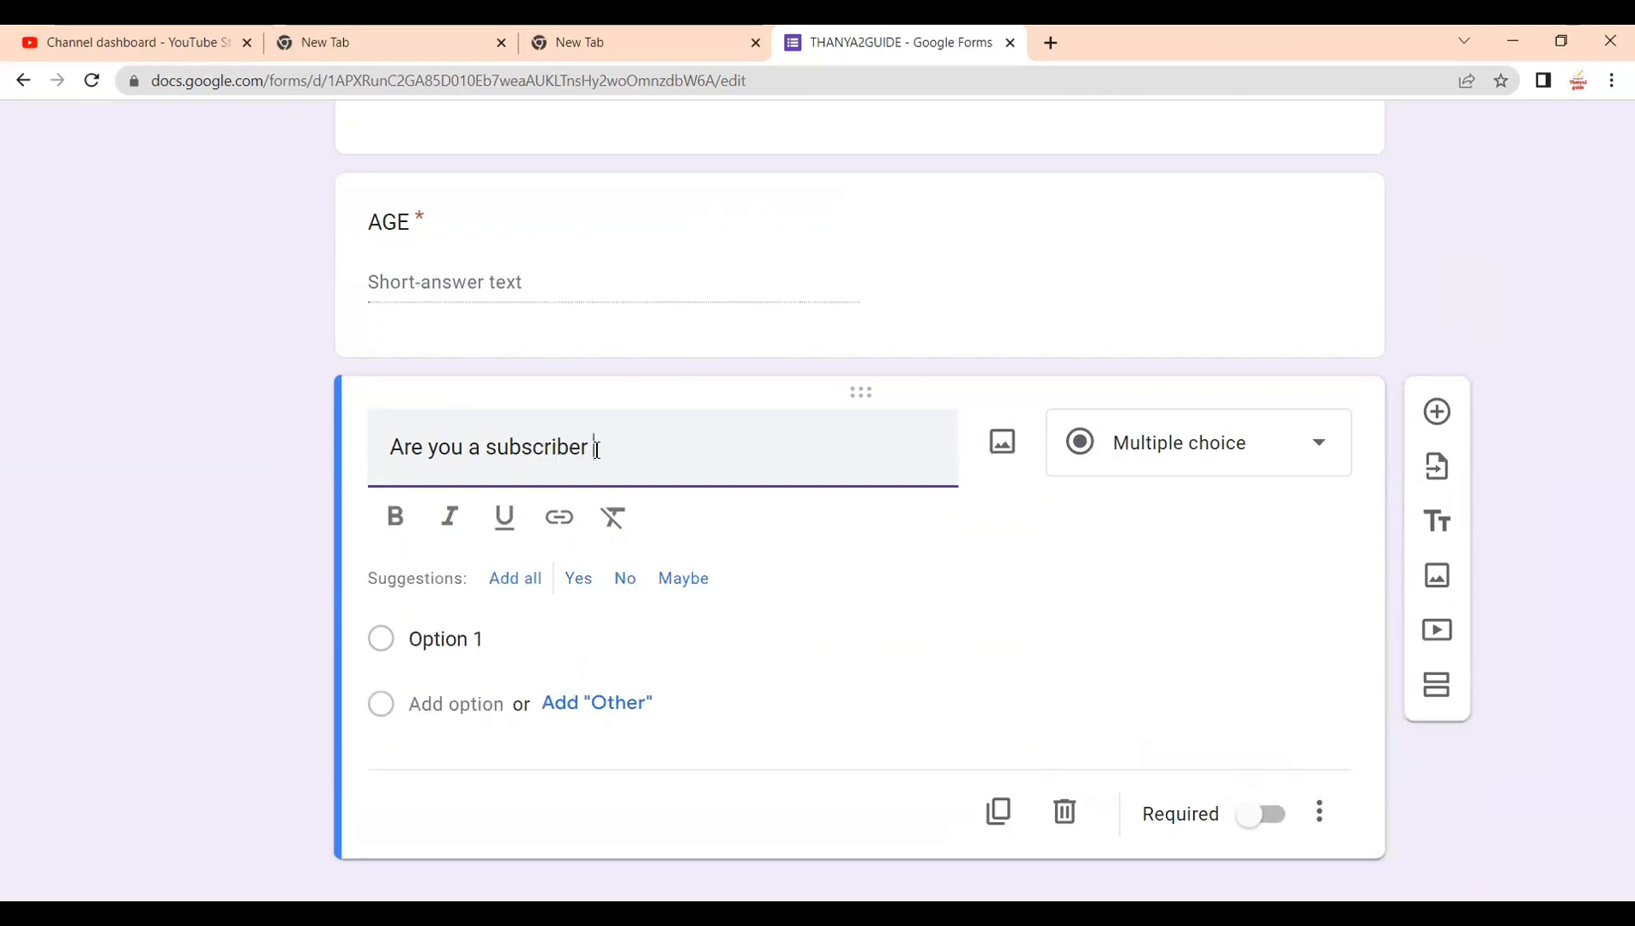
Step: Check the answer types available for the "Are you a subscriber" question, keep Multiple choice, and go back to the AGE question
click(1321, 442)
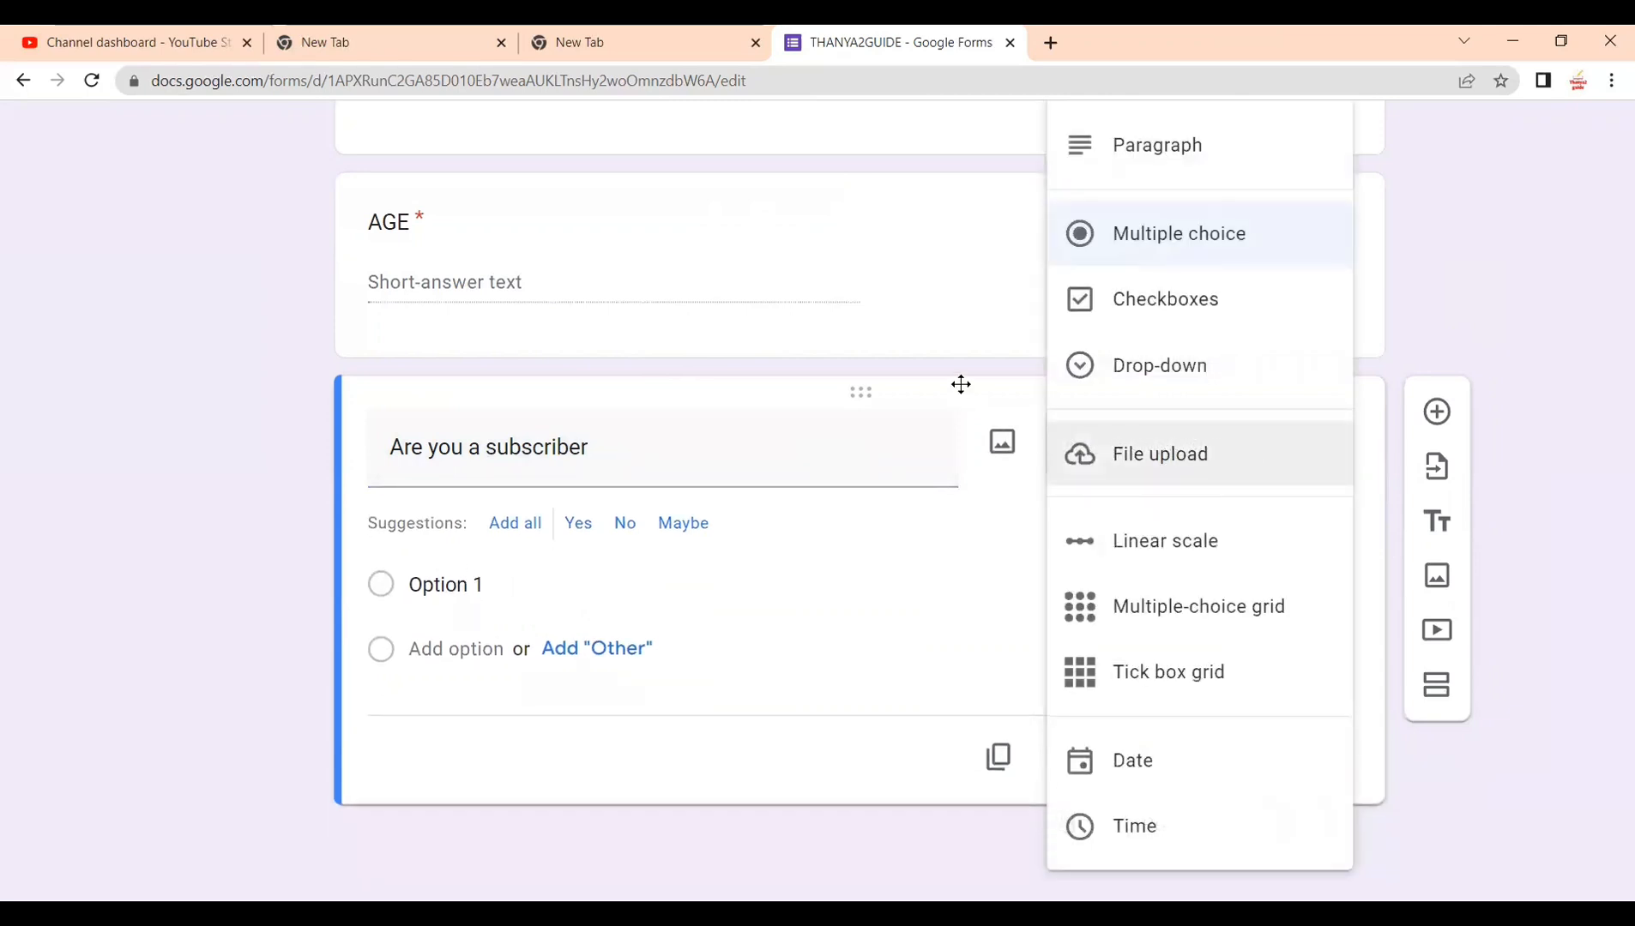
click(952, 355)
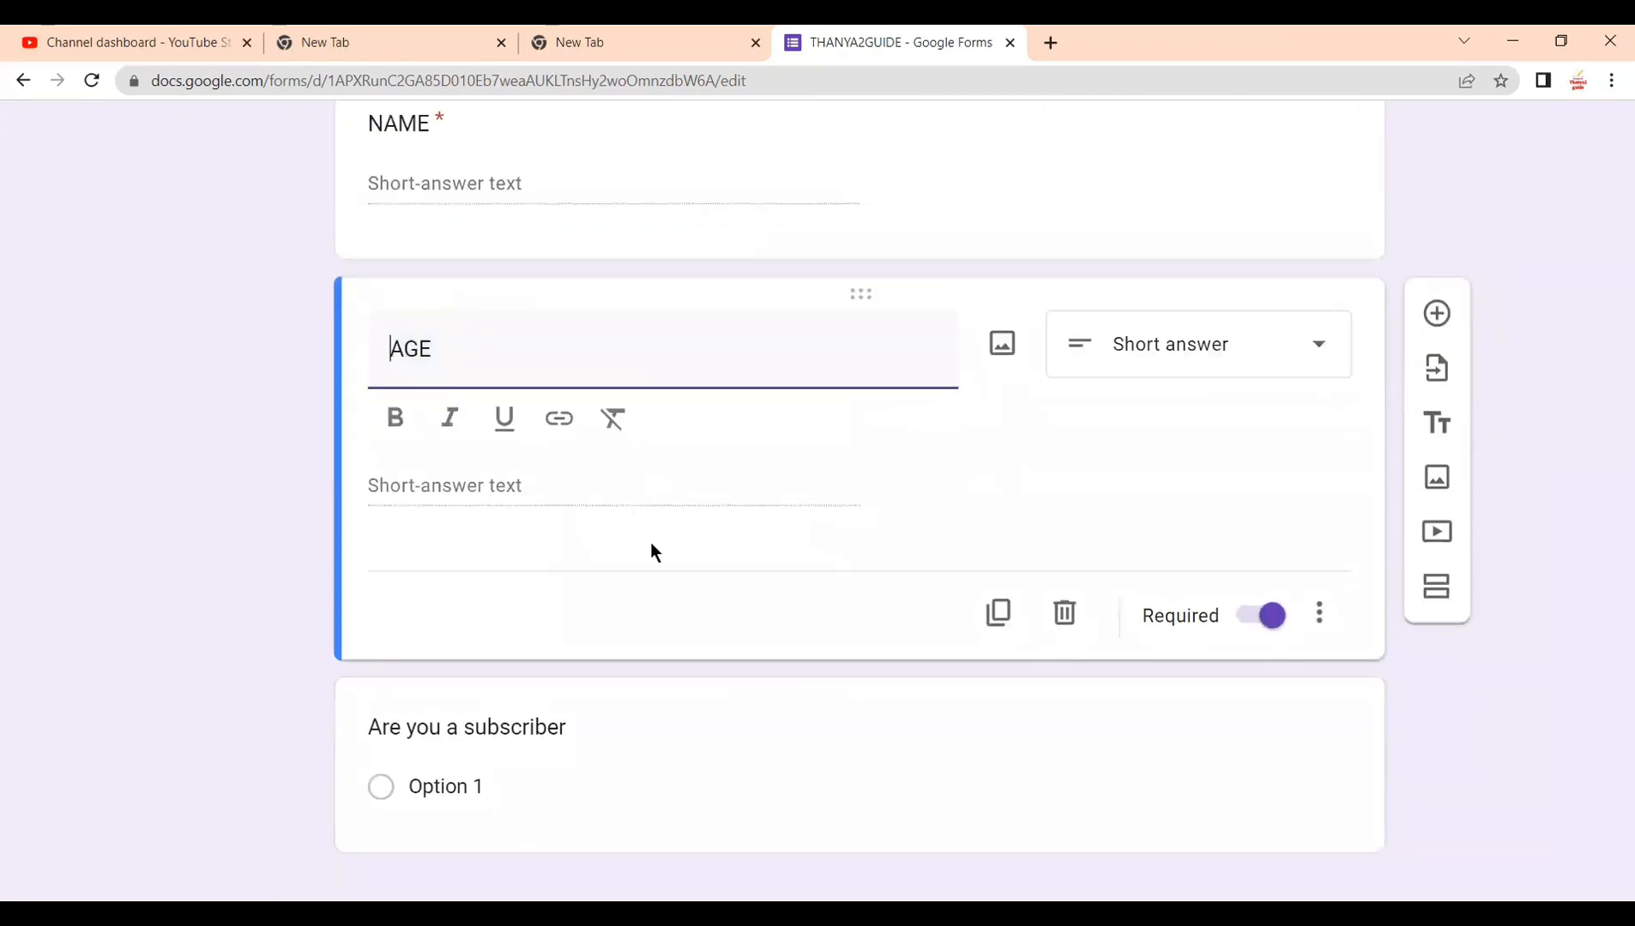
click(501, 486)
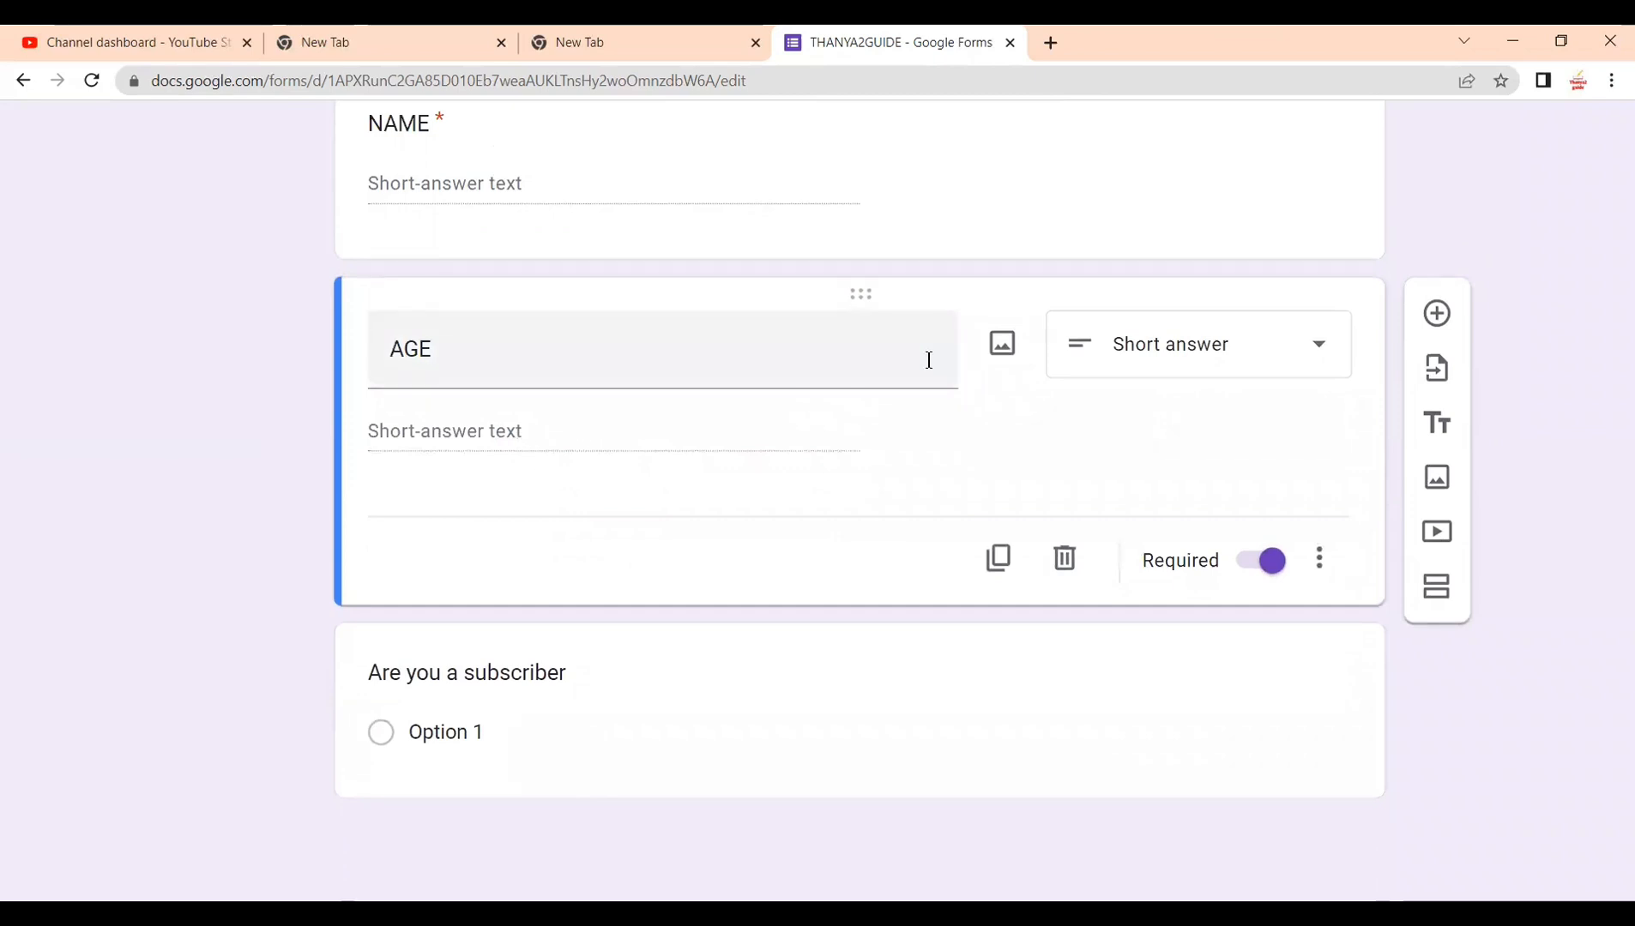
Step: Change the AGE question's type to Multiple choice and enter the two options "yes" and "no"
click(1146, 344)
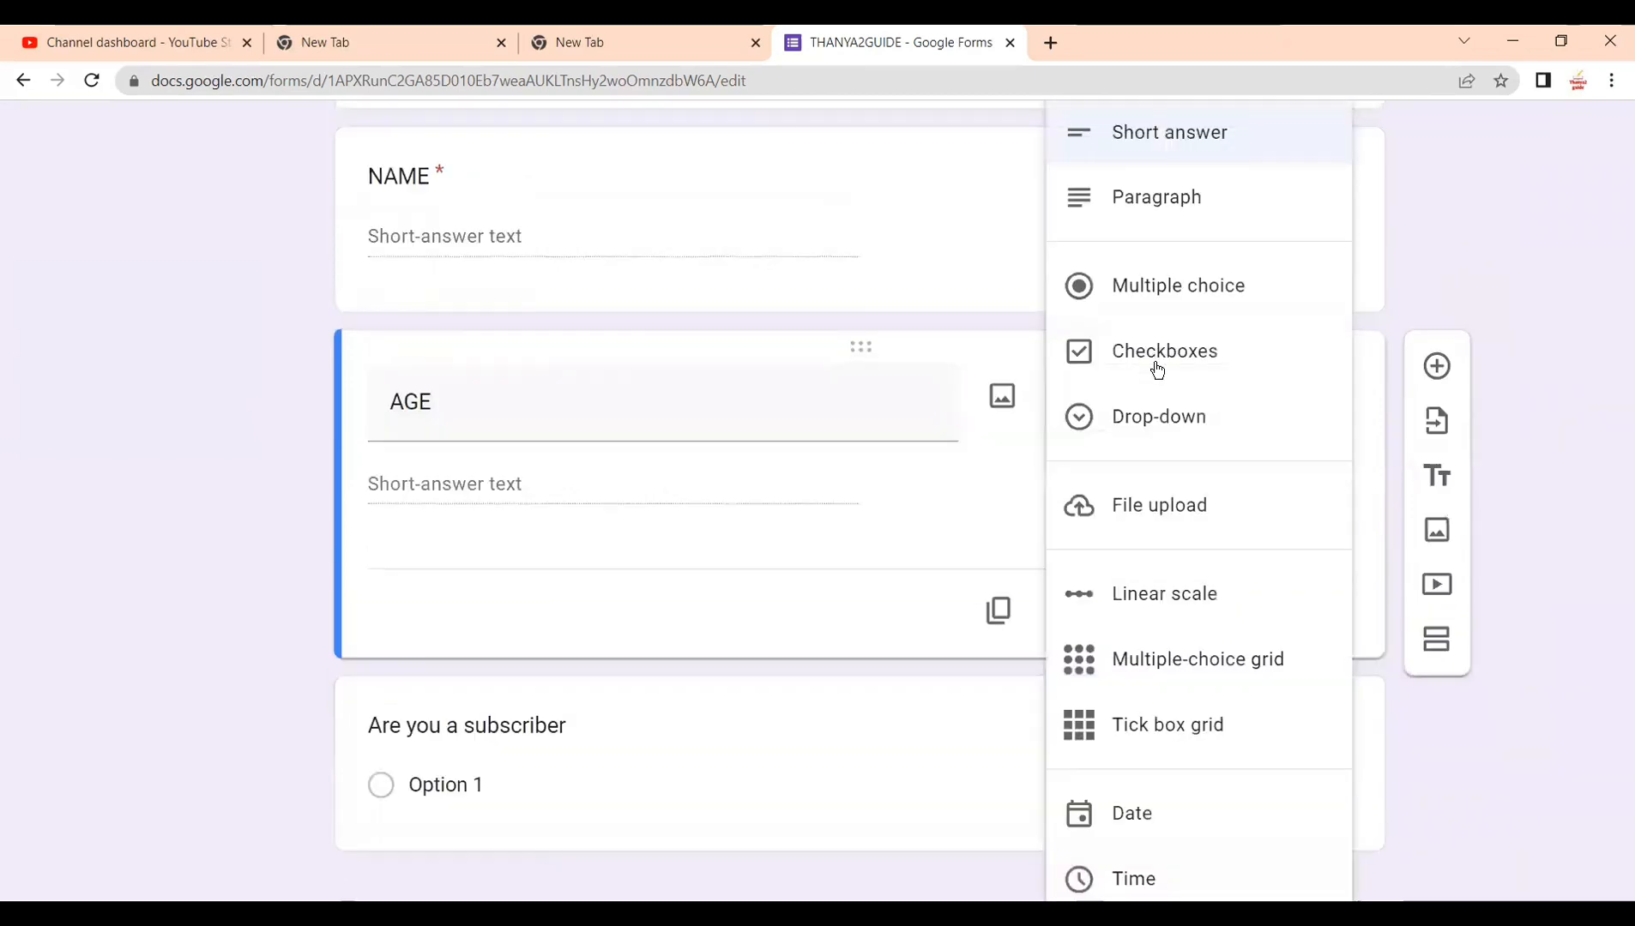
click(1147, 285)
click(511, 480)
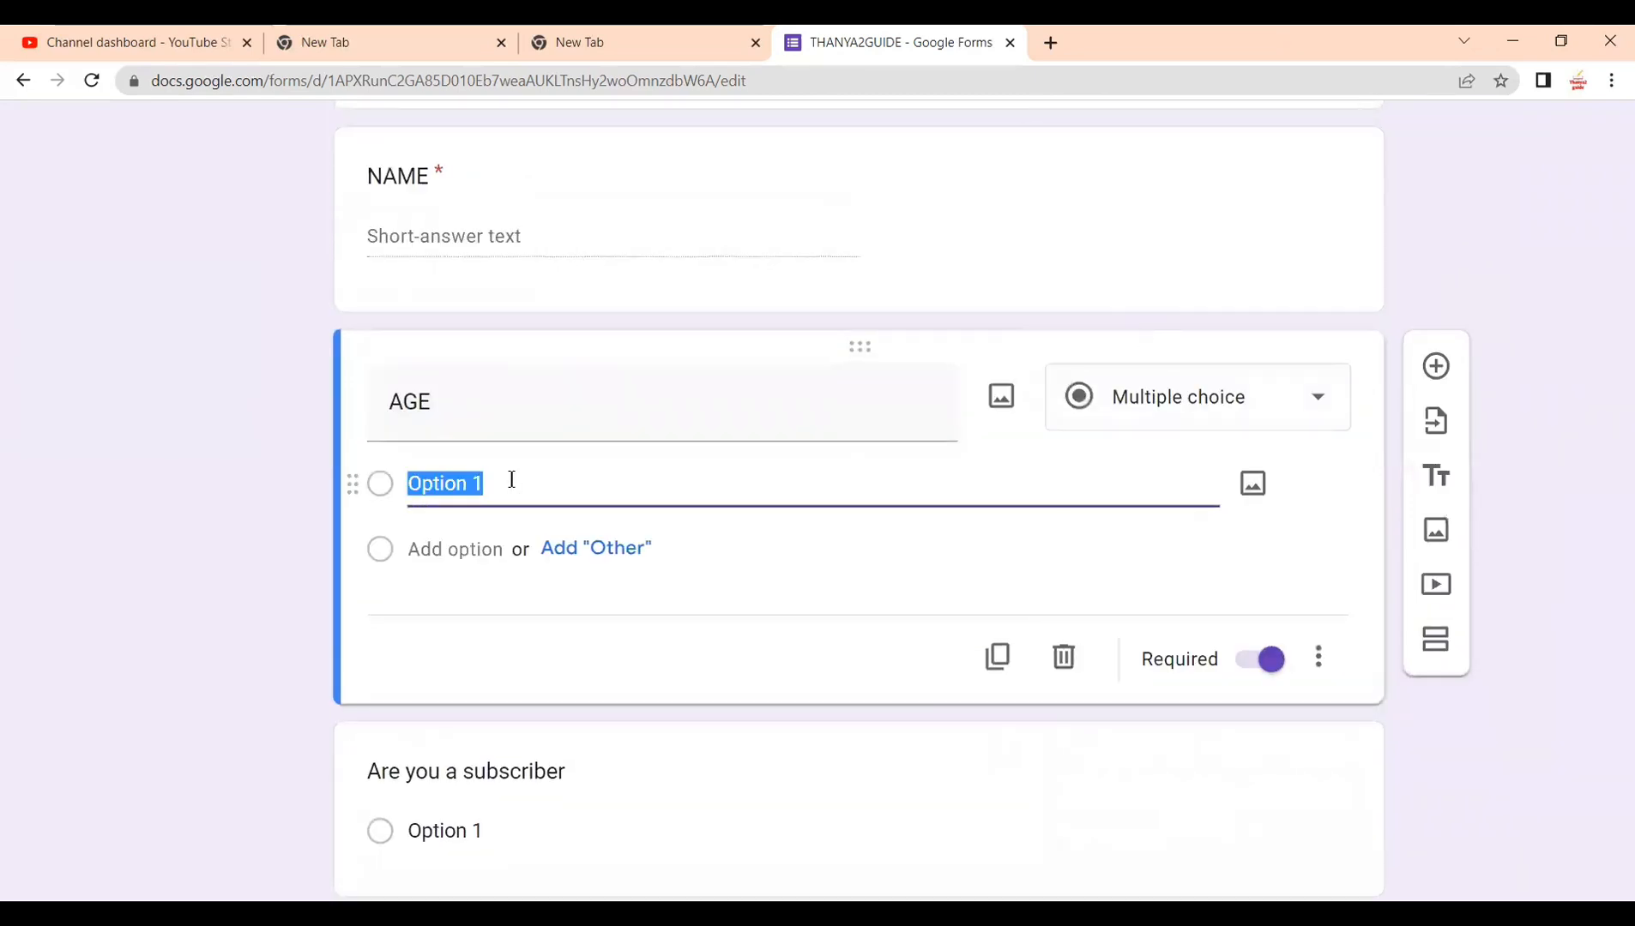
key(BackSpace)
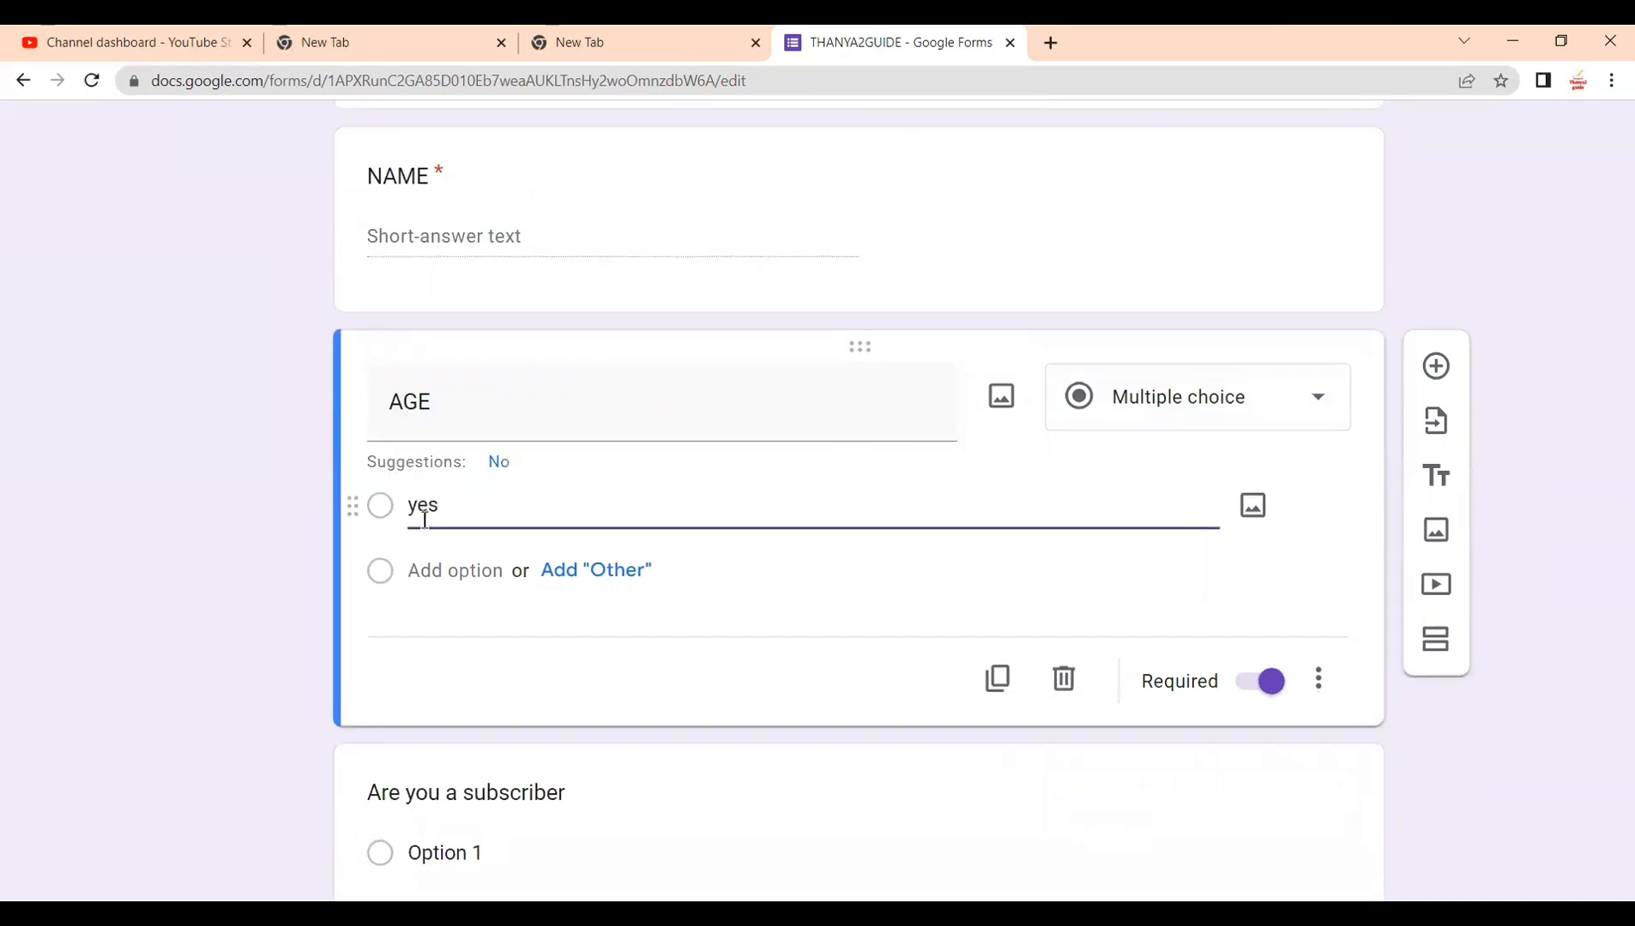
click(437, 549)
text(no)
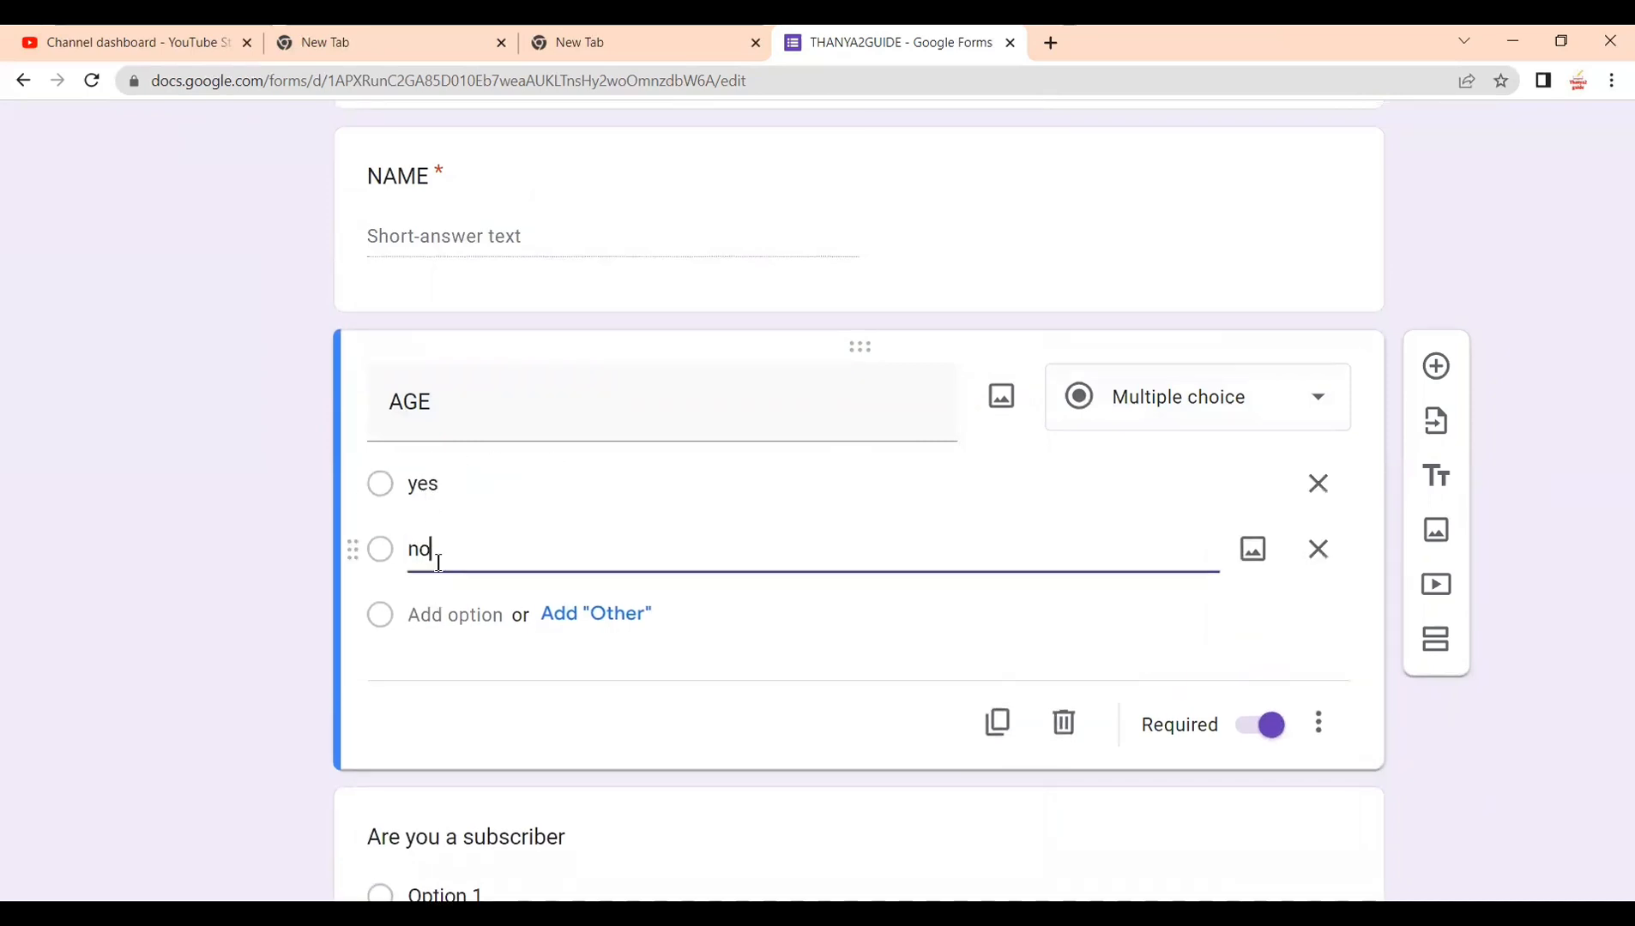
double_click(731, 530)
scroll(772, 601, down, 1)
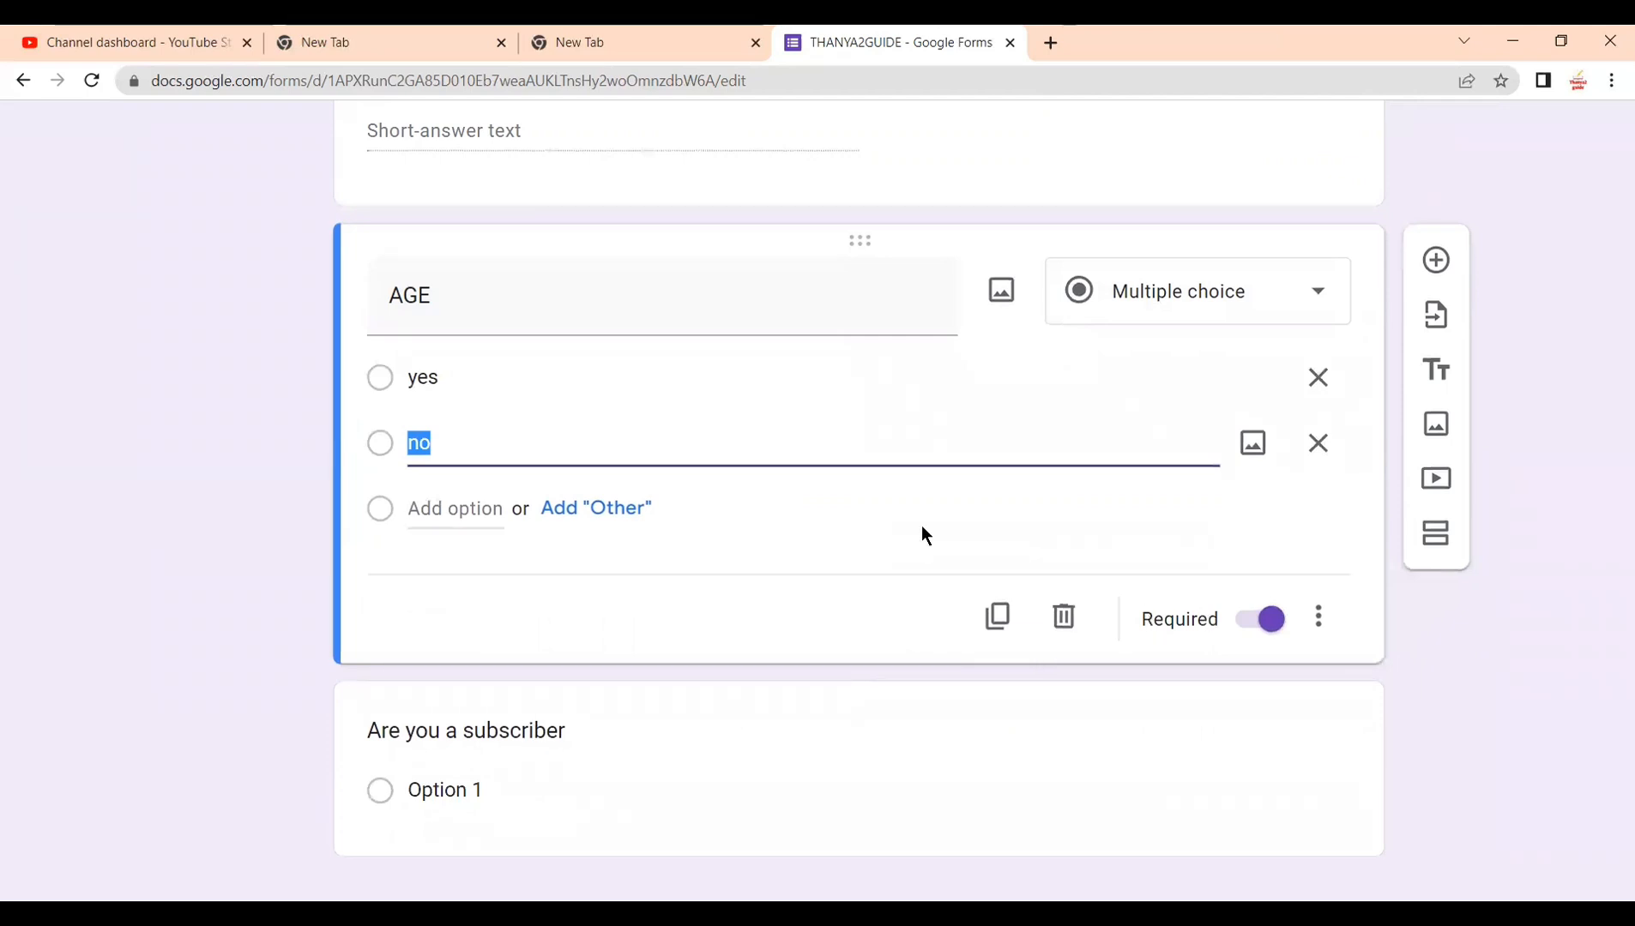
click(670, 526)
click(456, 509)
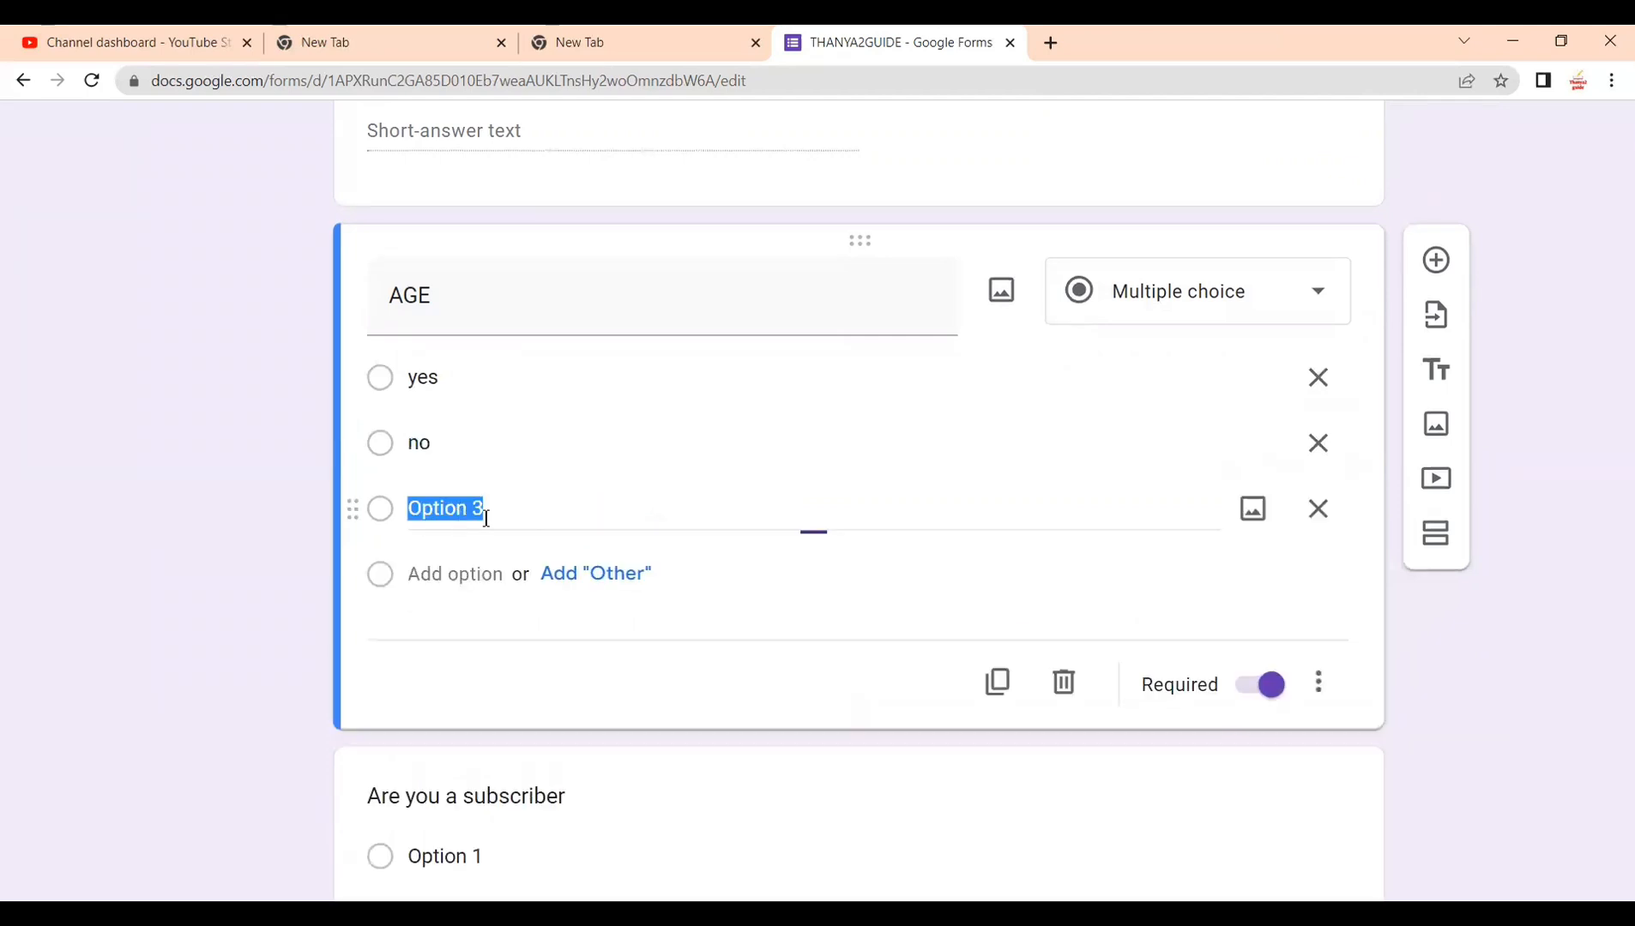
click(1318, 509)
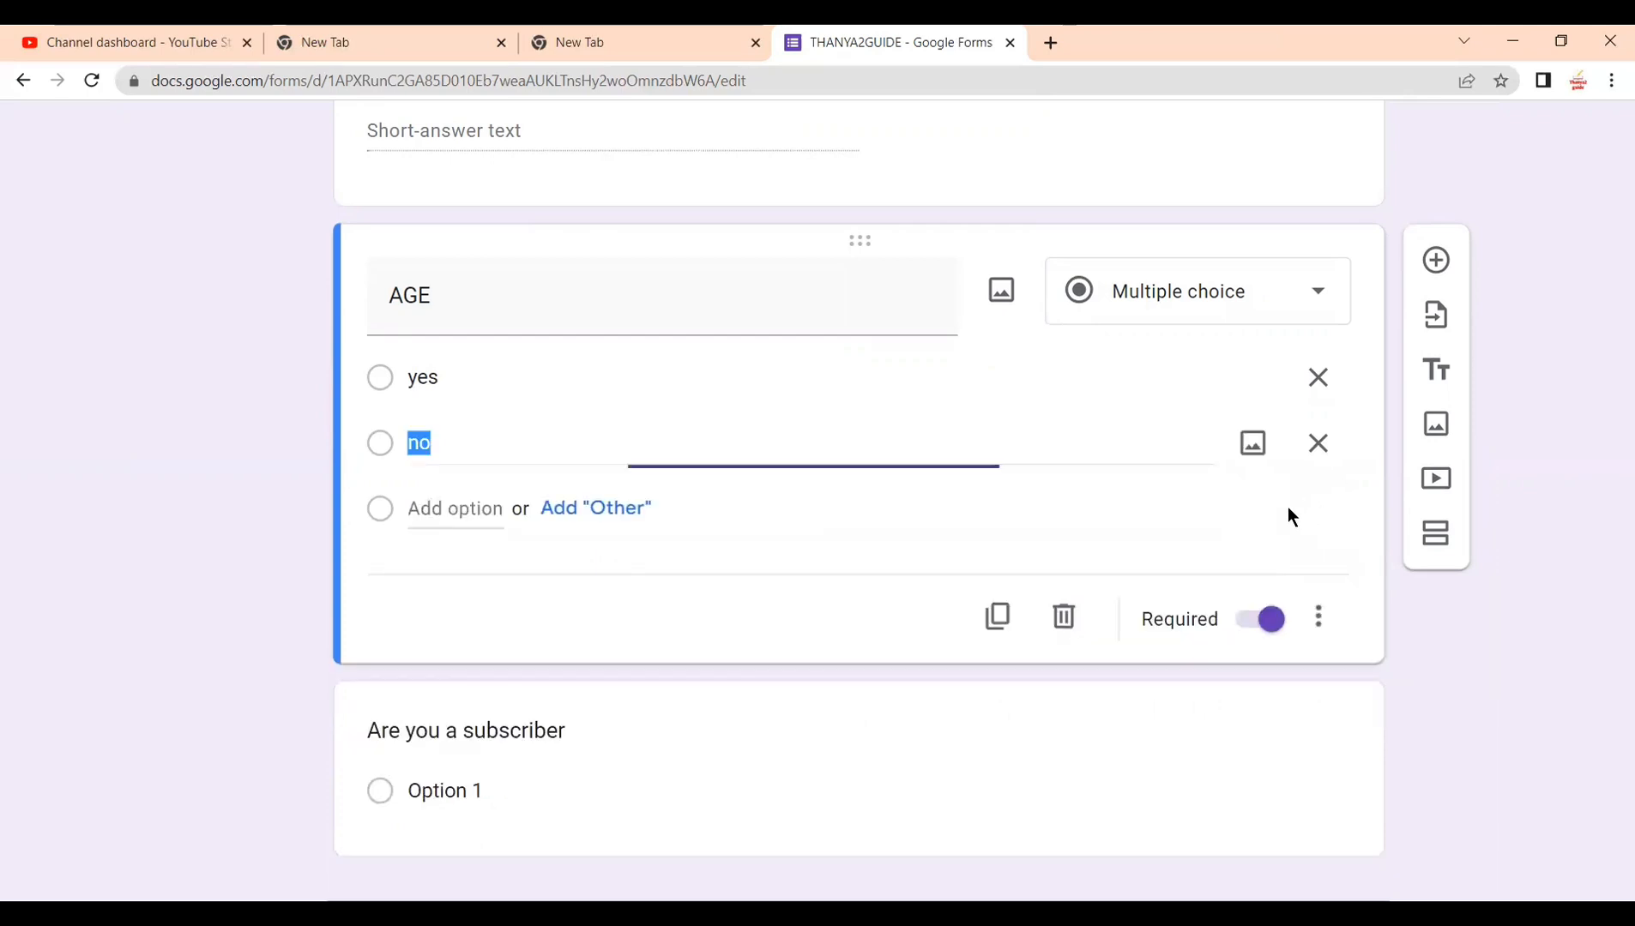
Step: Open the form's theme settings and bring up the selection of header images
scroll(669, 549, up, 4)
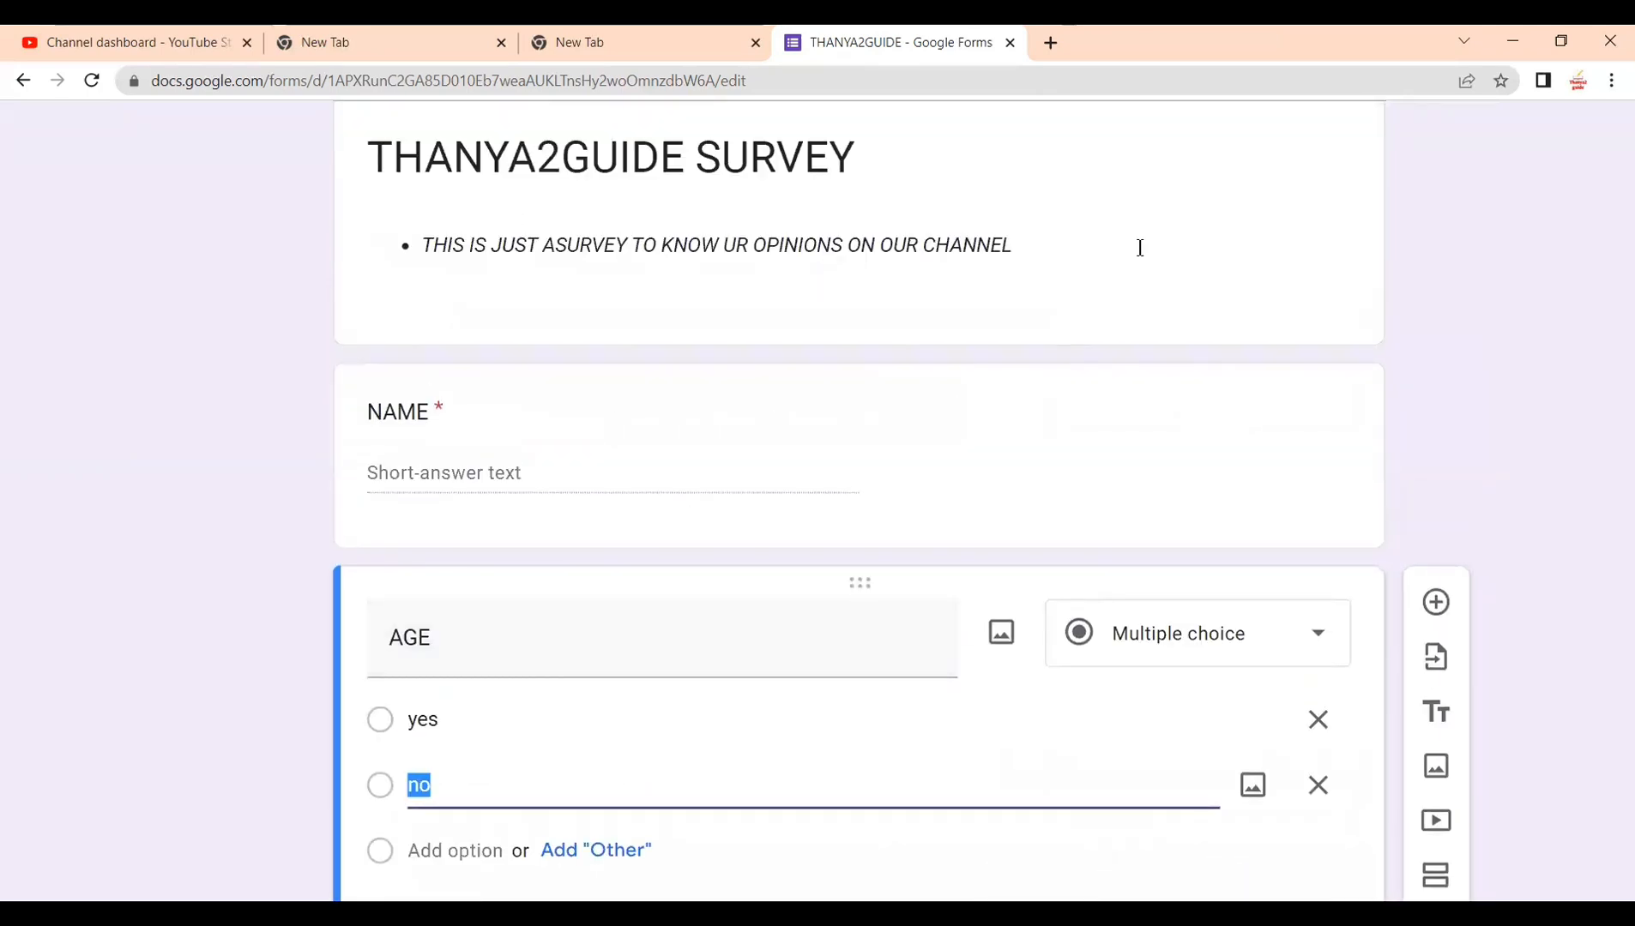
click(1140, 247)
scroll(873, 430, up, 2)
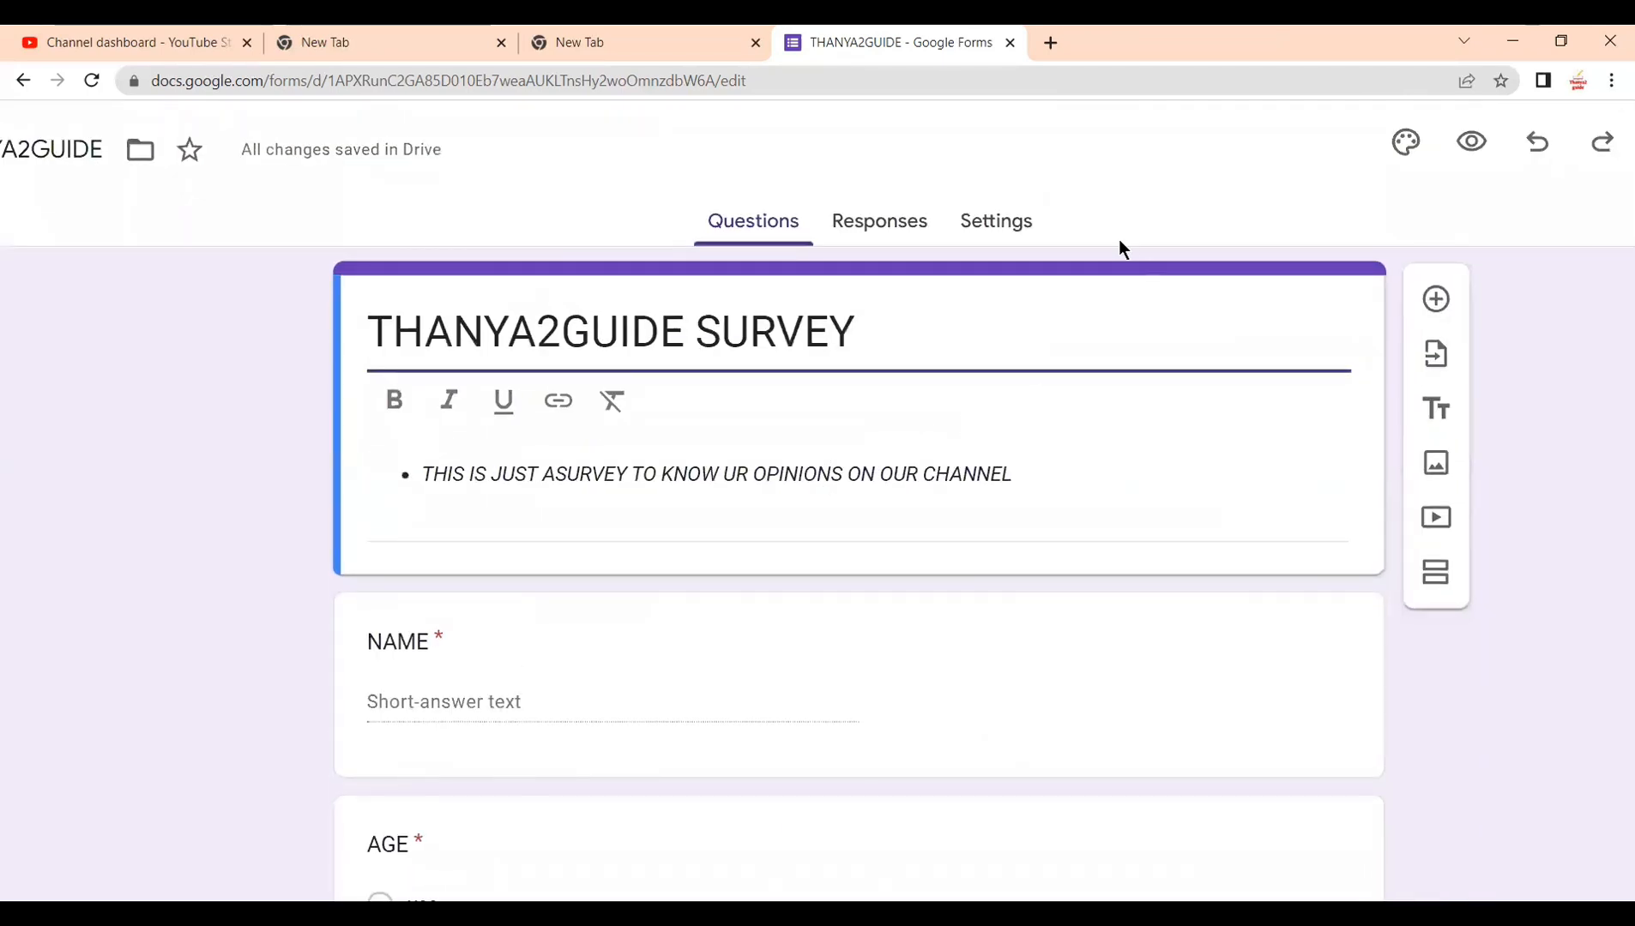
click(1405, 142)
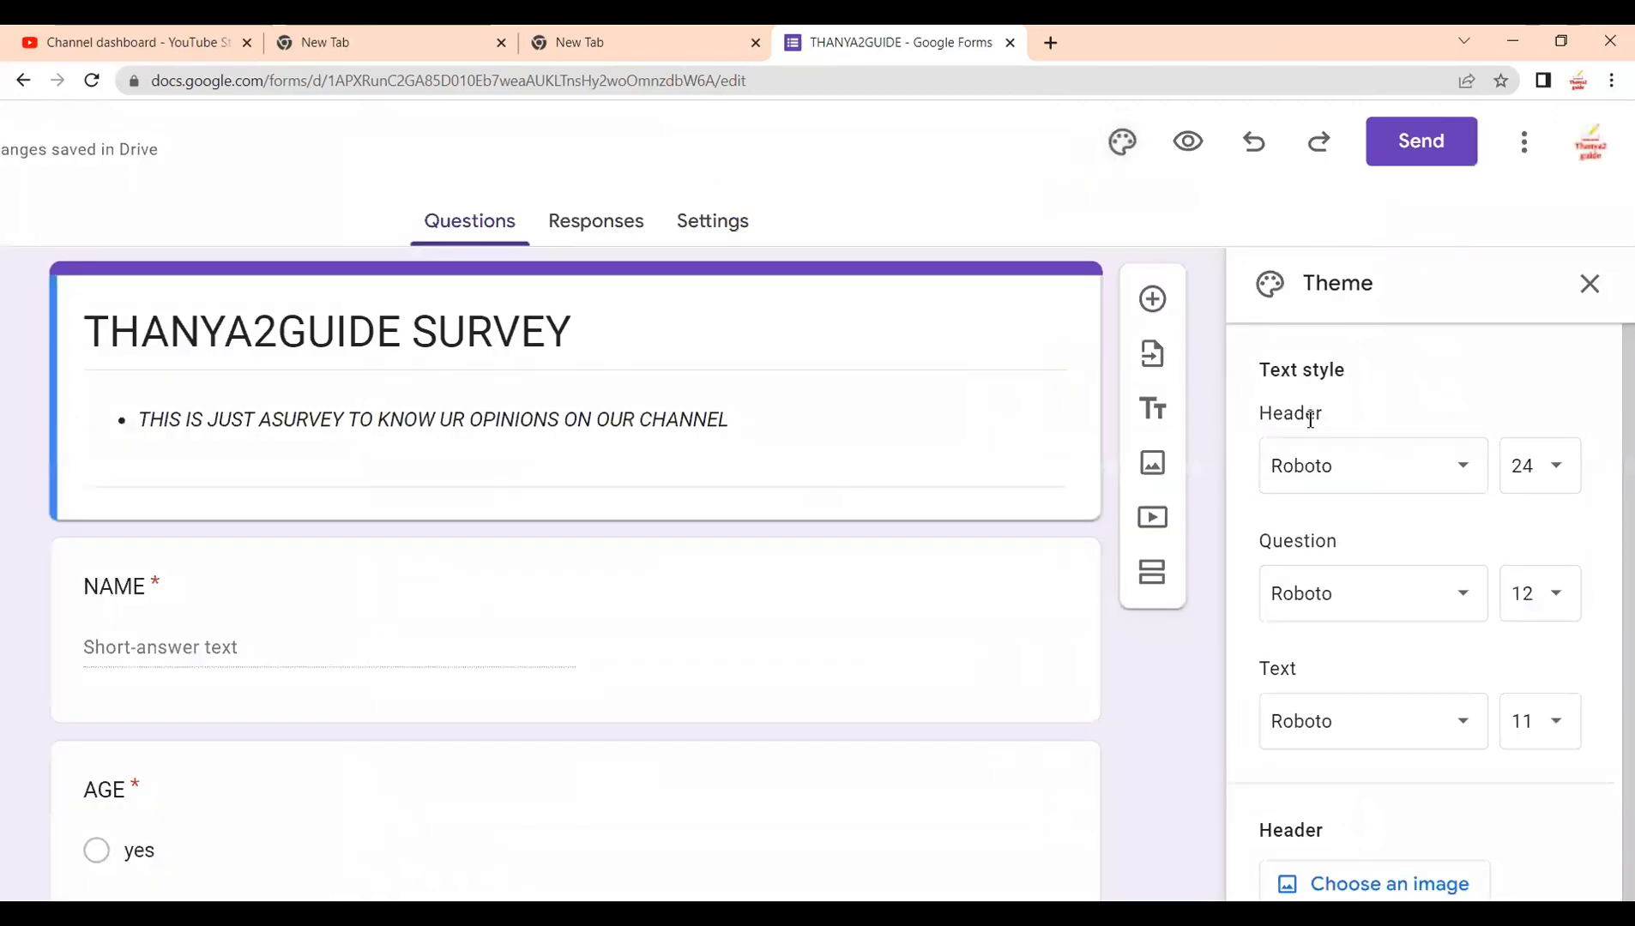
scroll(1309, 418, down, 5)
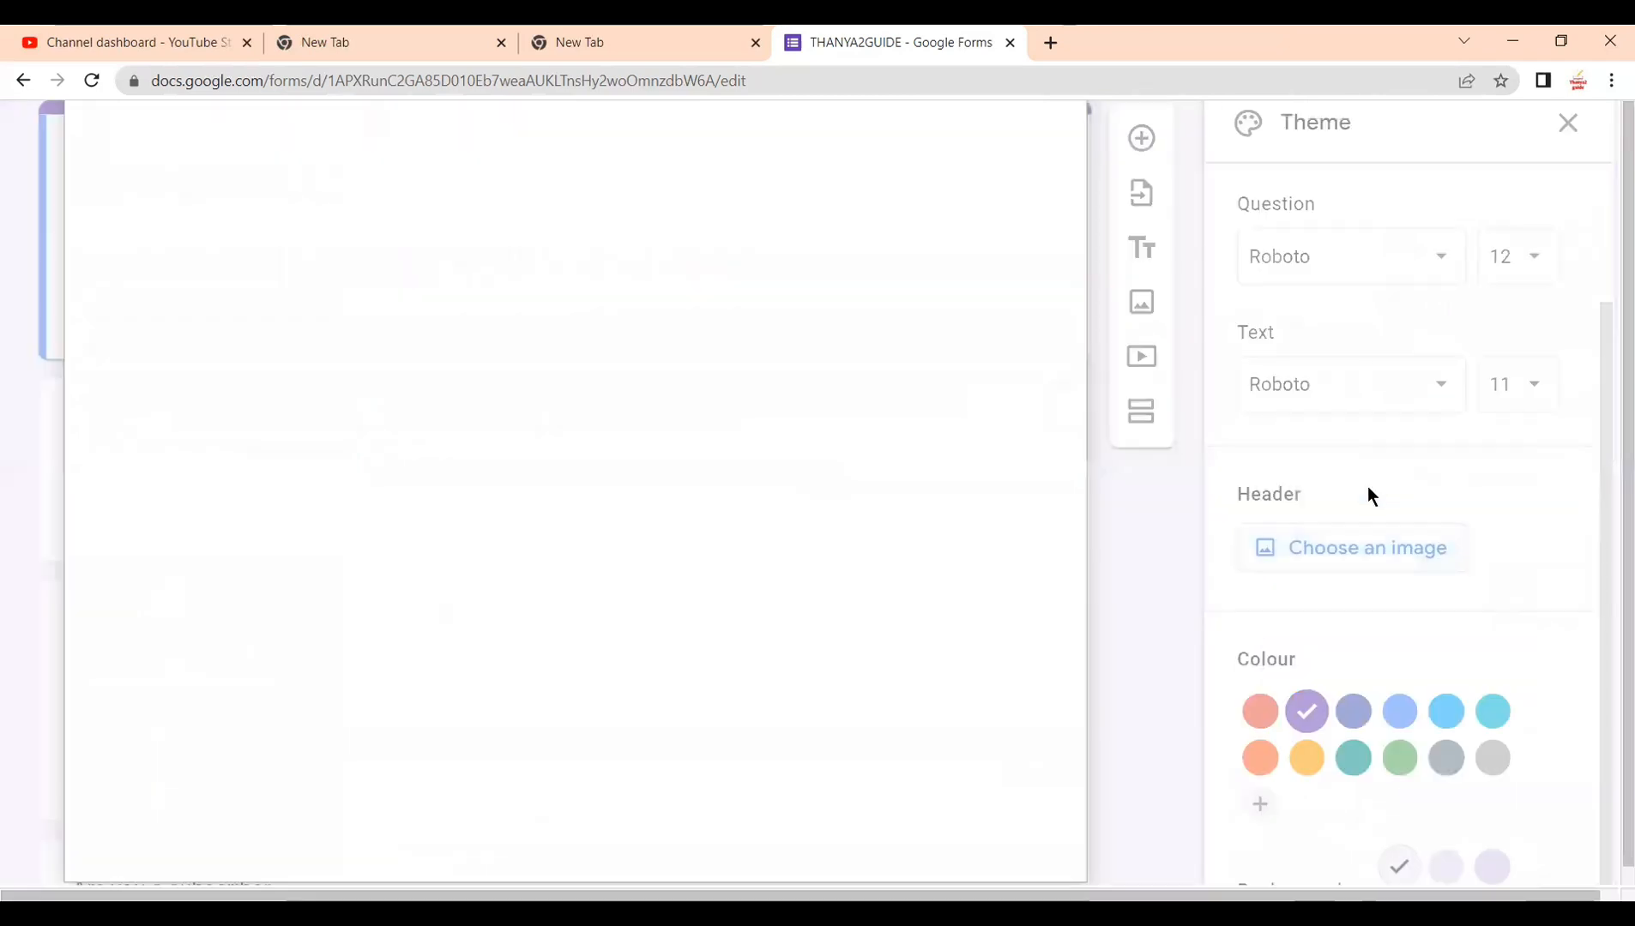
click(1367, 547)
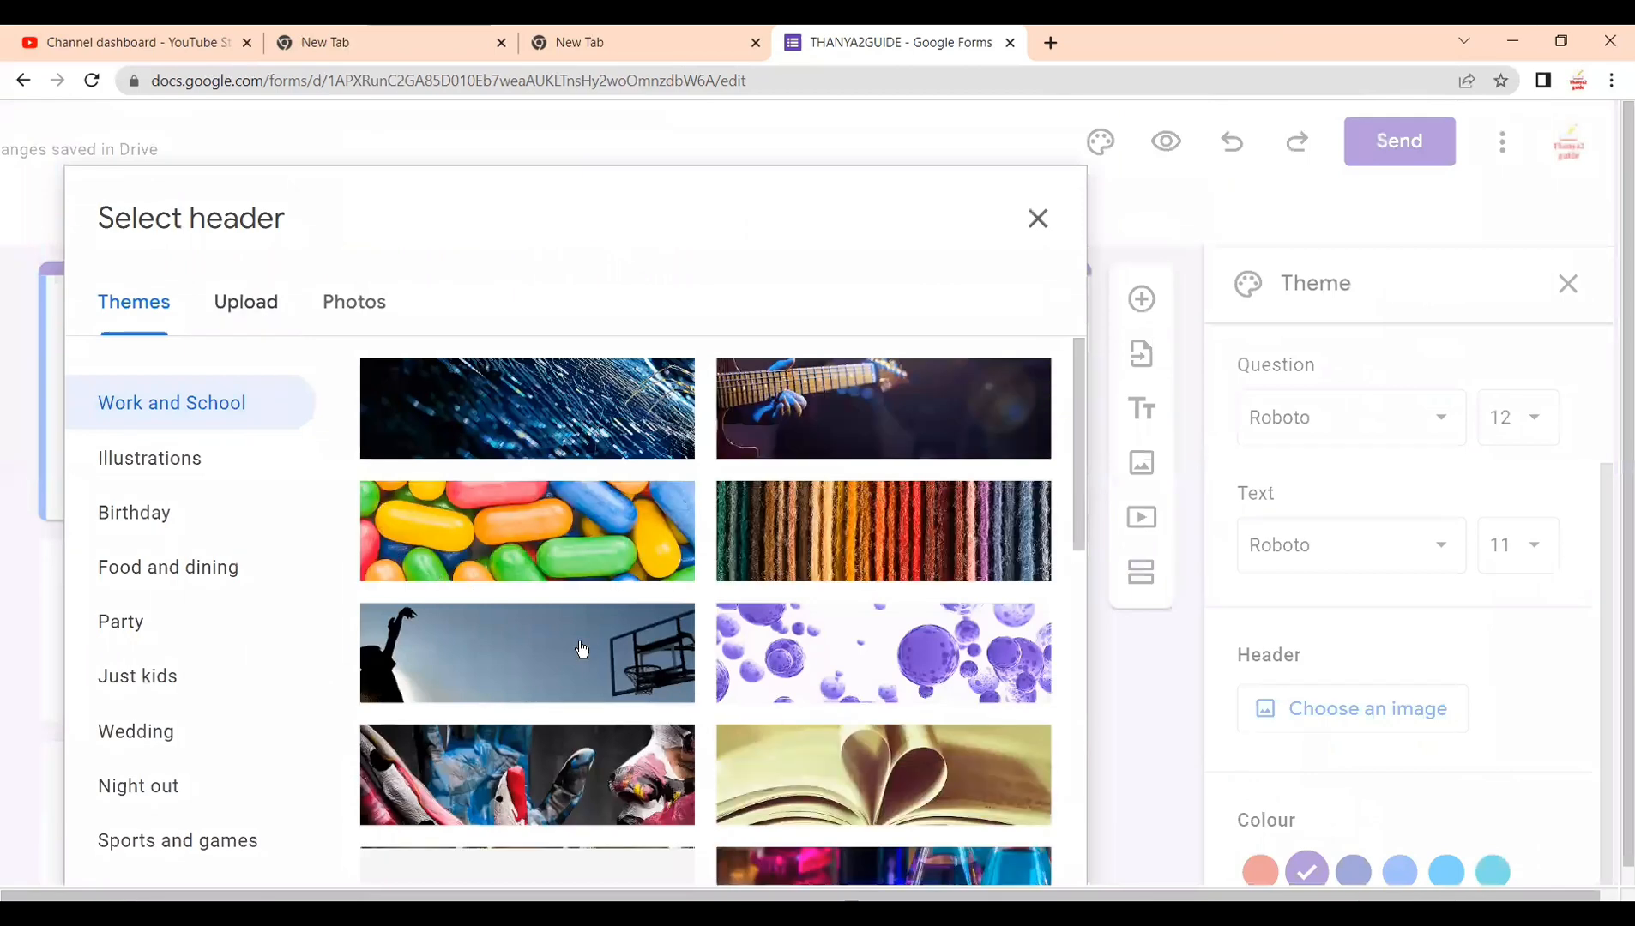
Step: Set the close-up photo of a purple flower from the Work and School themes as header image and close the theme settings
scroll(582, 650, down, 5)
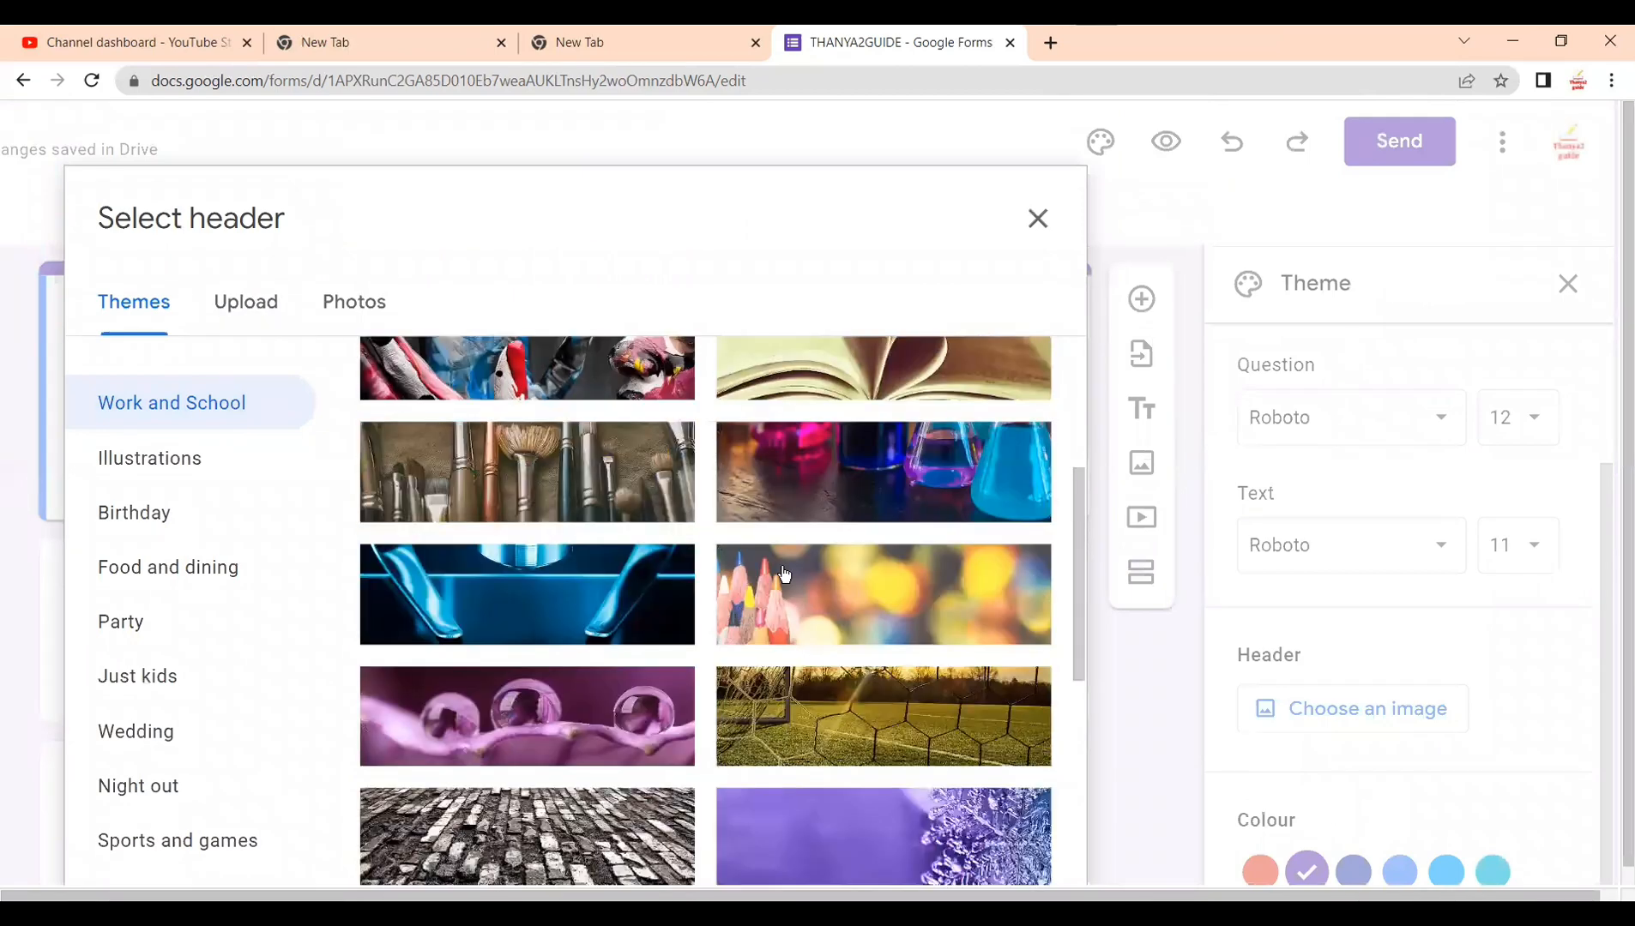
scroll(746, 566, down, 4)
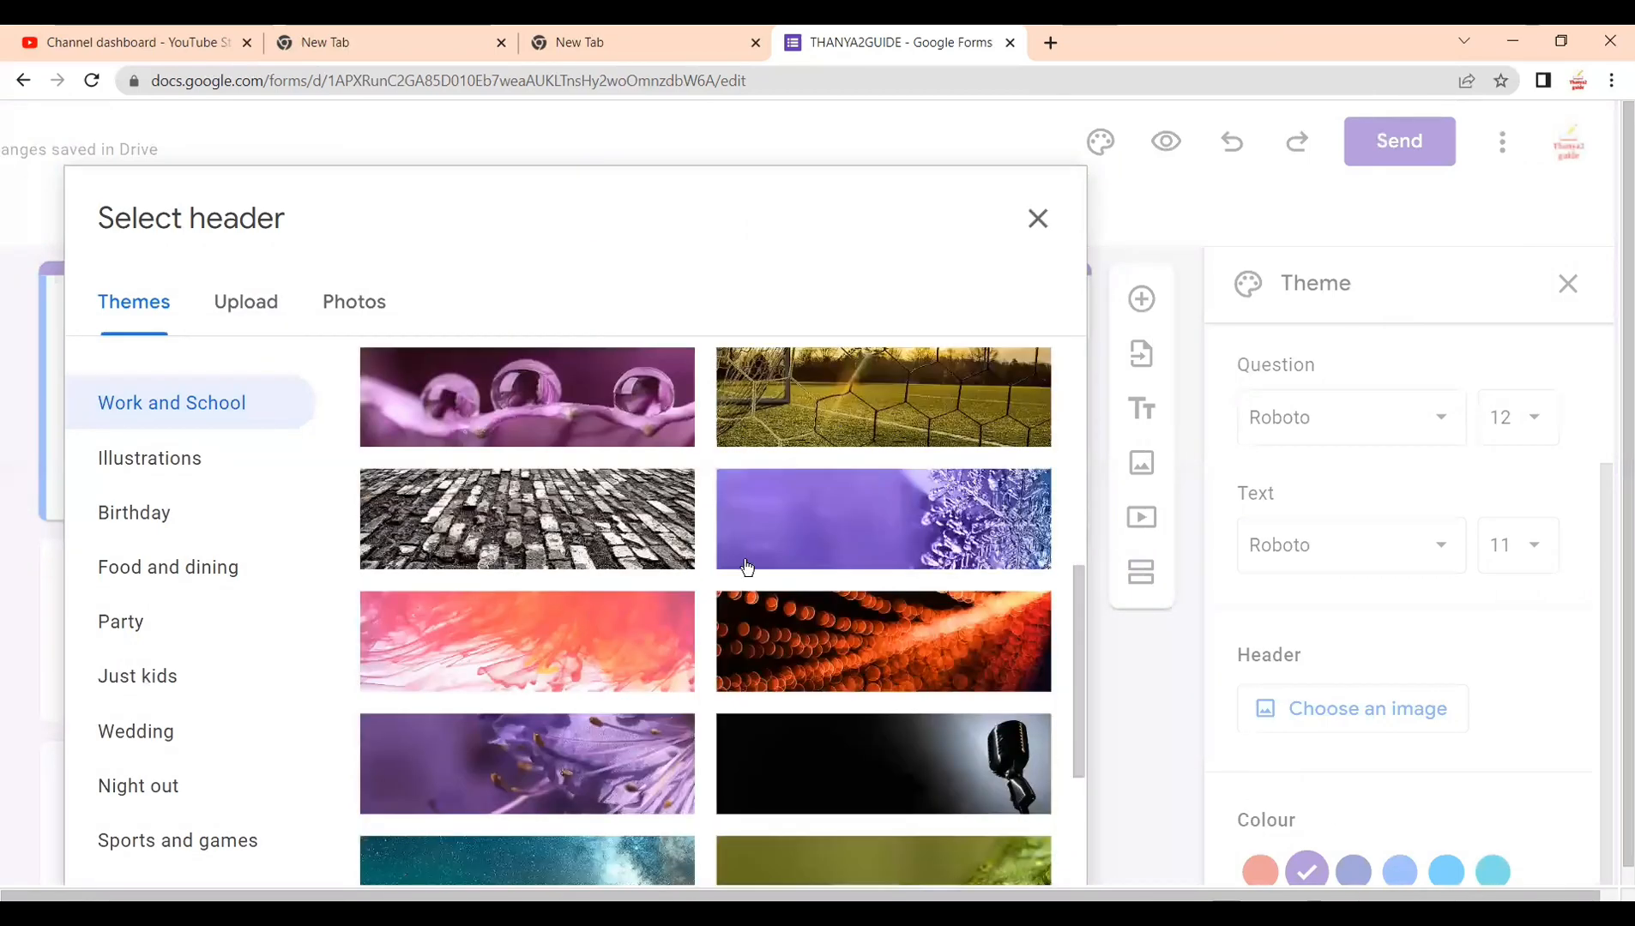
scroll(869, 557, down, 5)
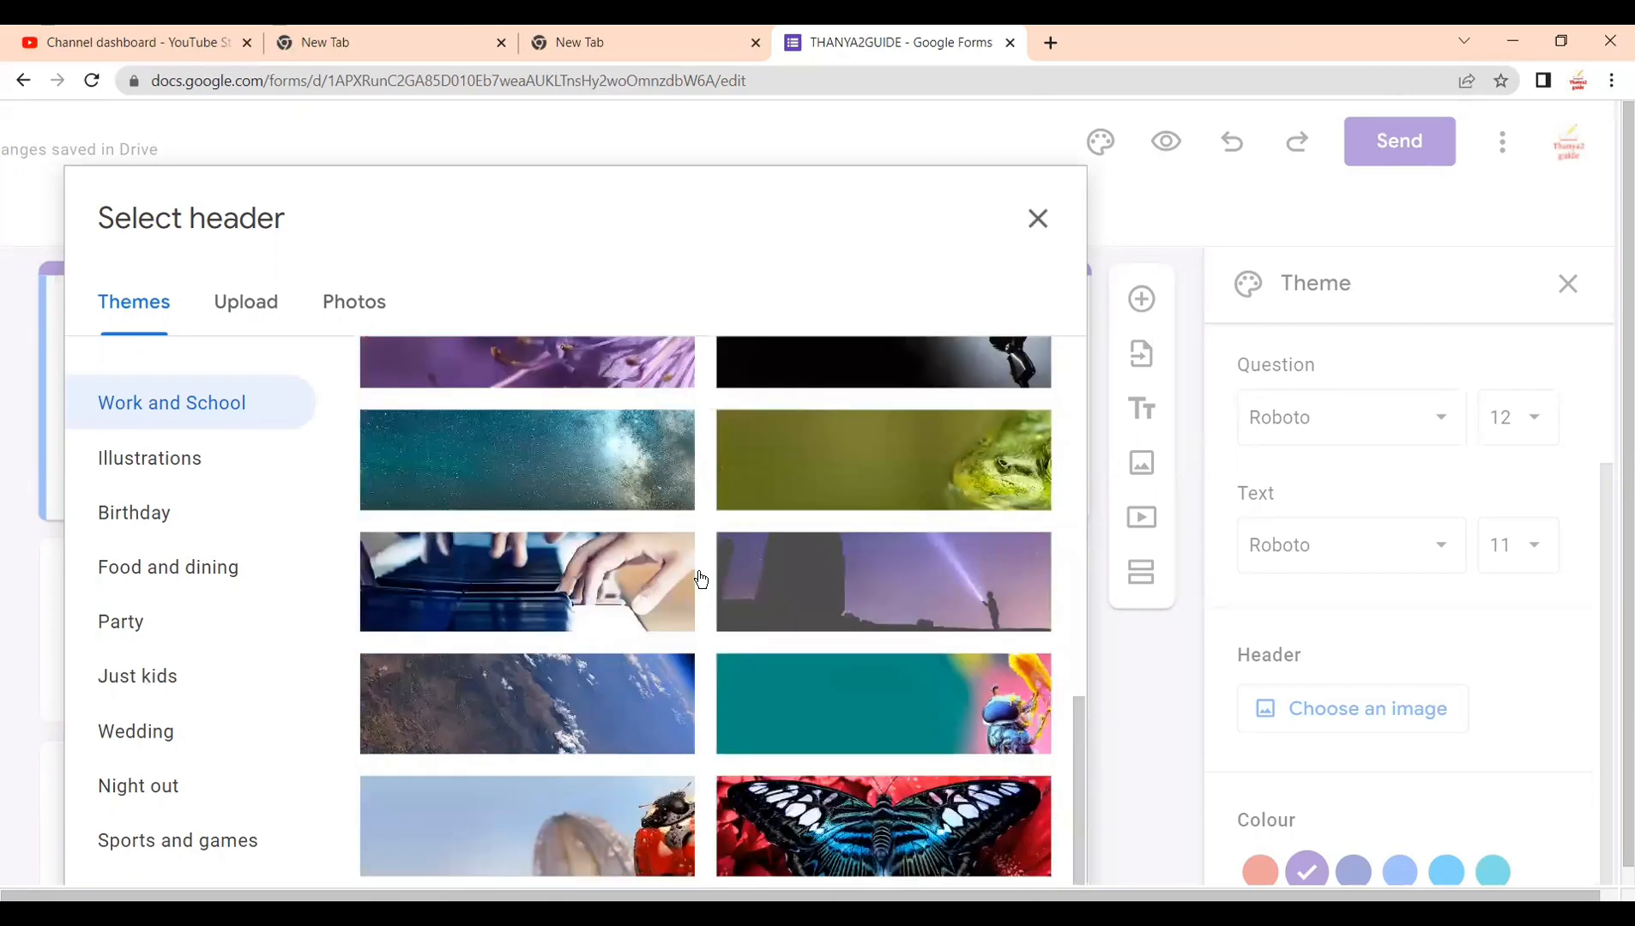
scroll(669, 579, up, 2)
click(639, 574)
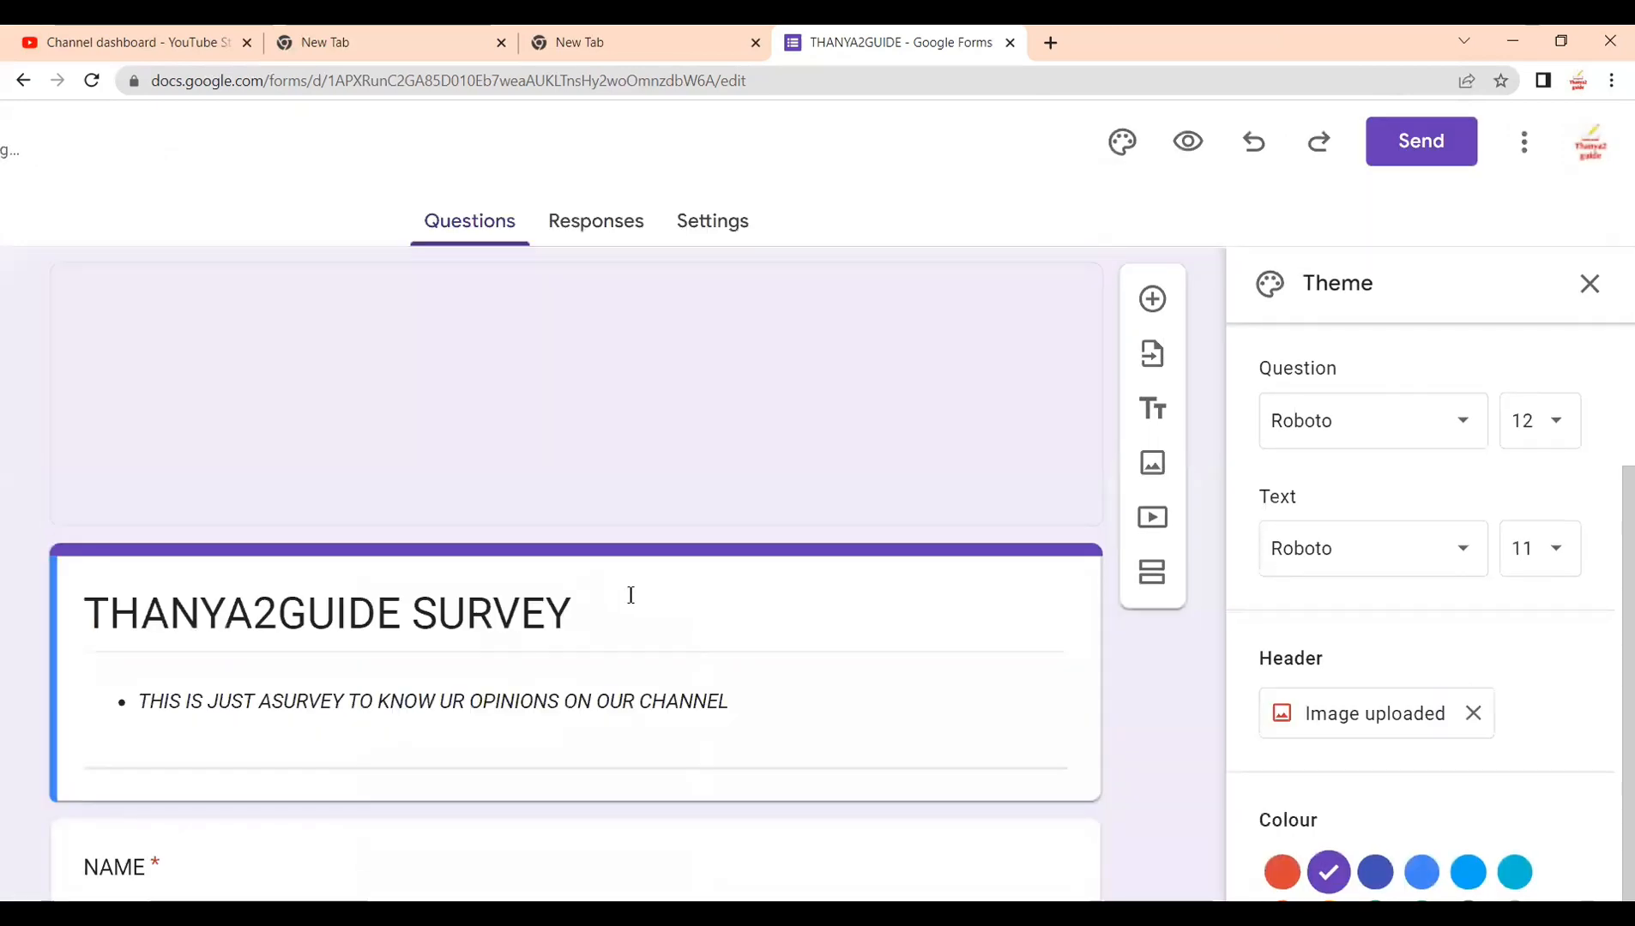
scroll(702, 534, down, 2)
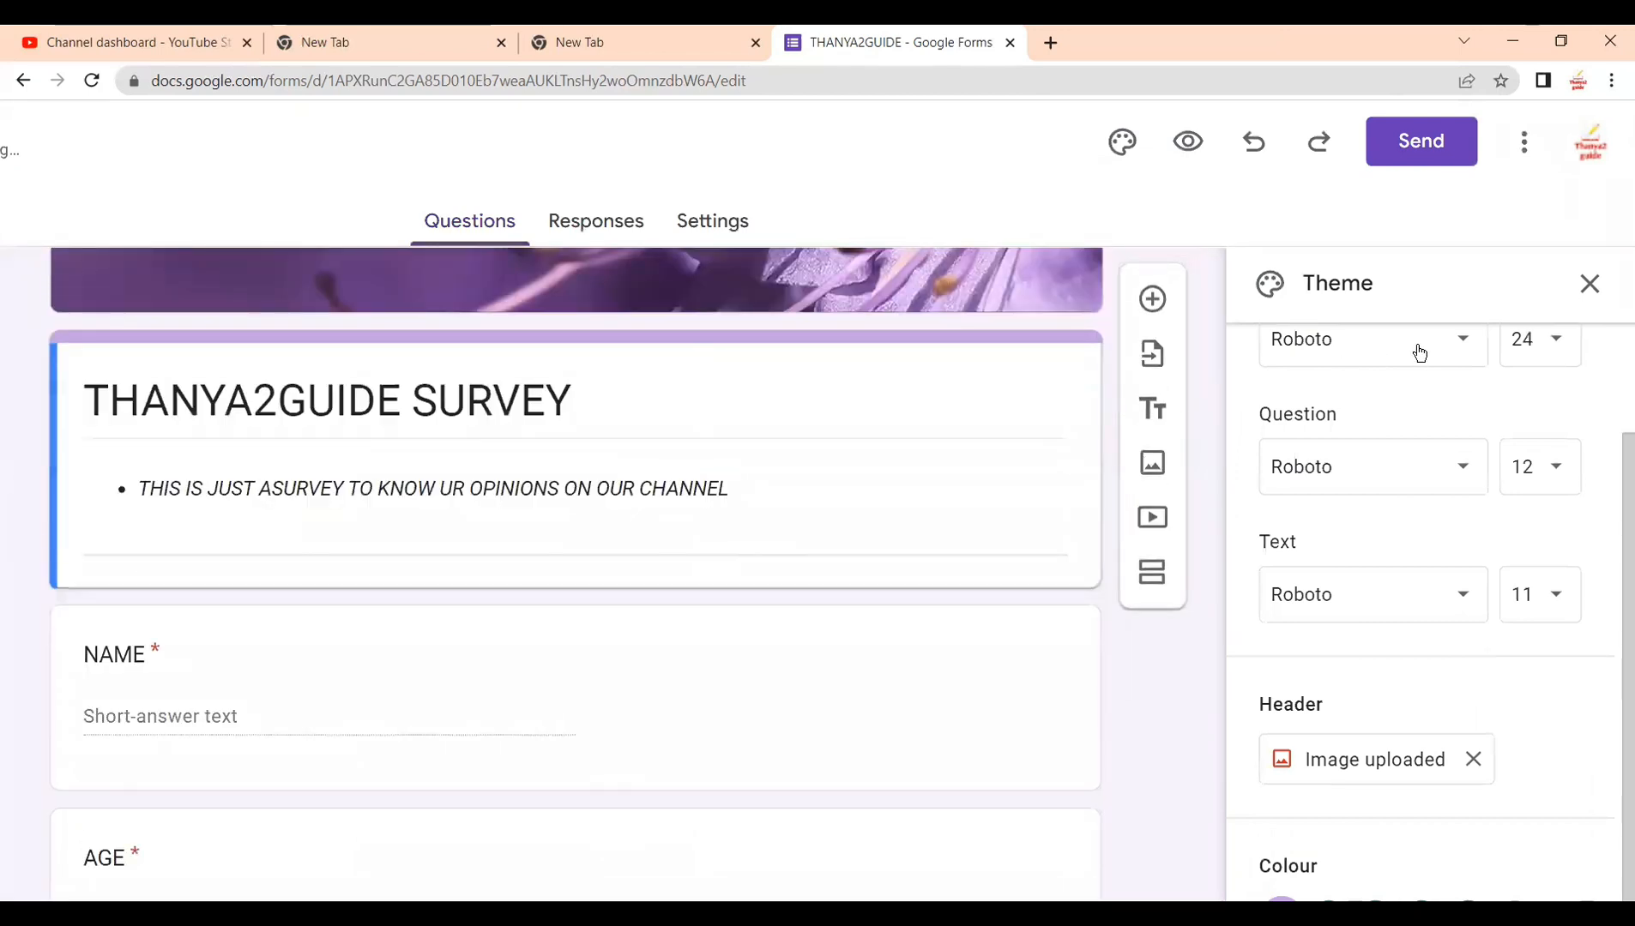
click(1590, 284)
scroll(624, 744, up, 2)
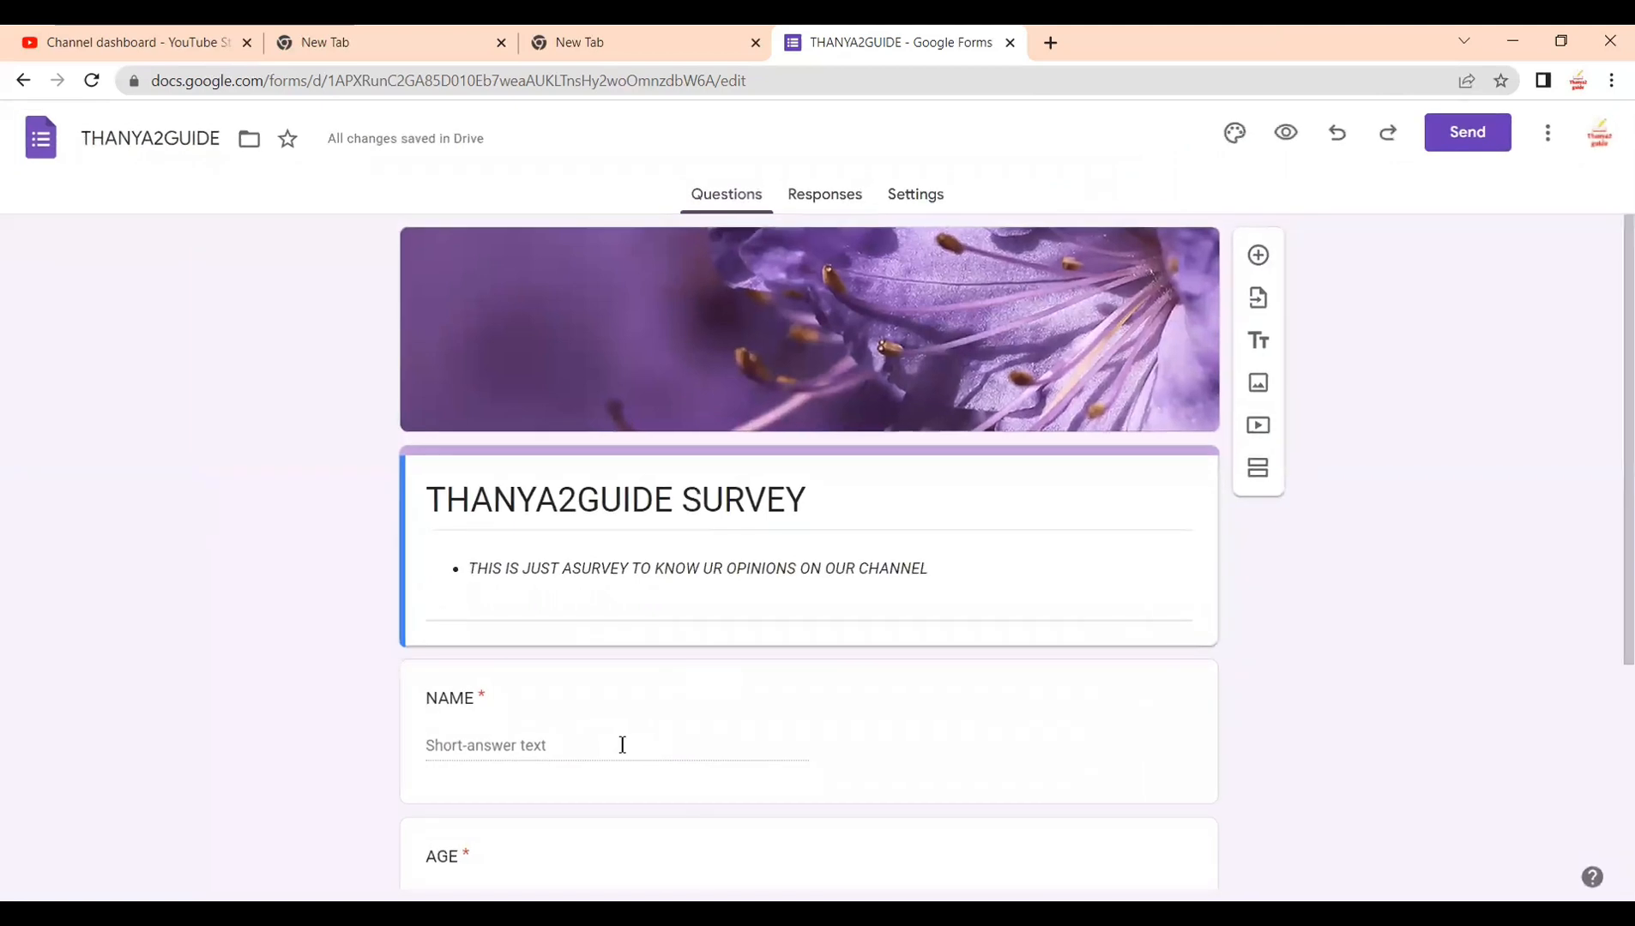
Step: Look over the form with its new header image, from the title and description down to the questions
scroll(621, 731, down, 1)
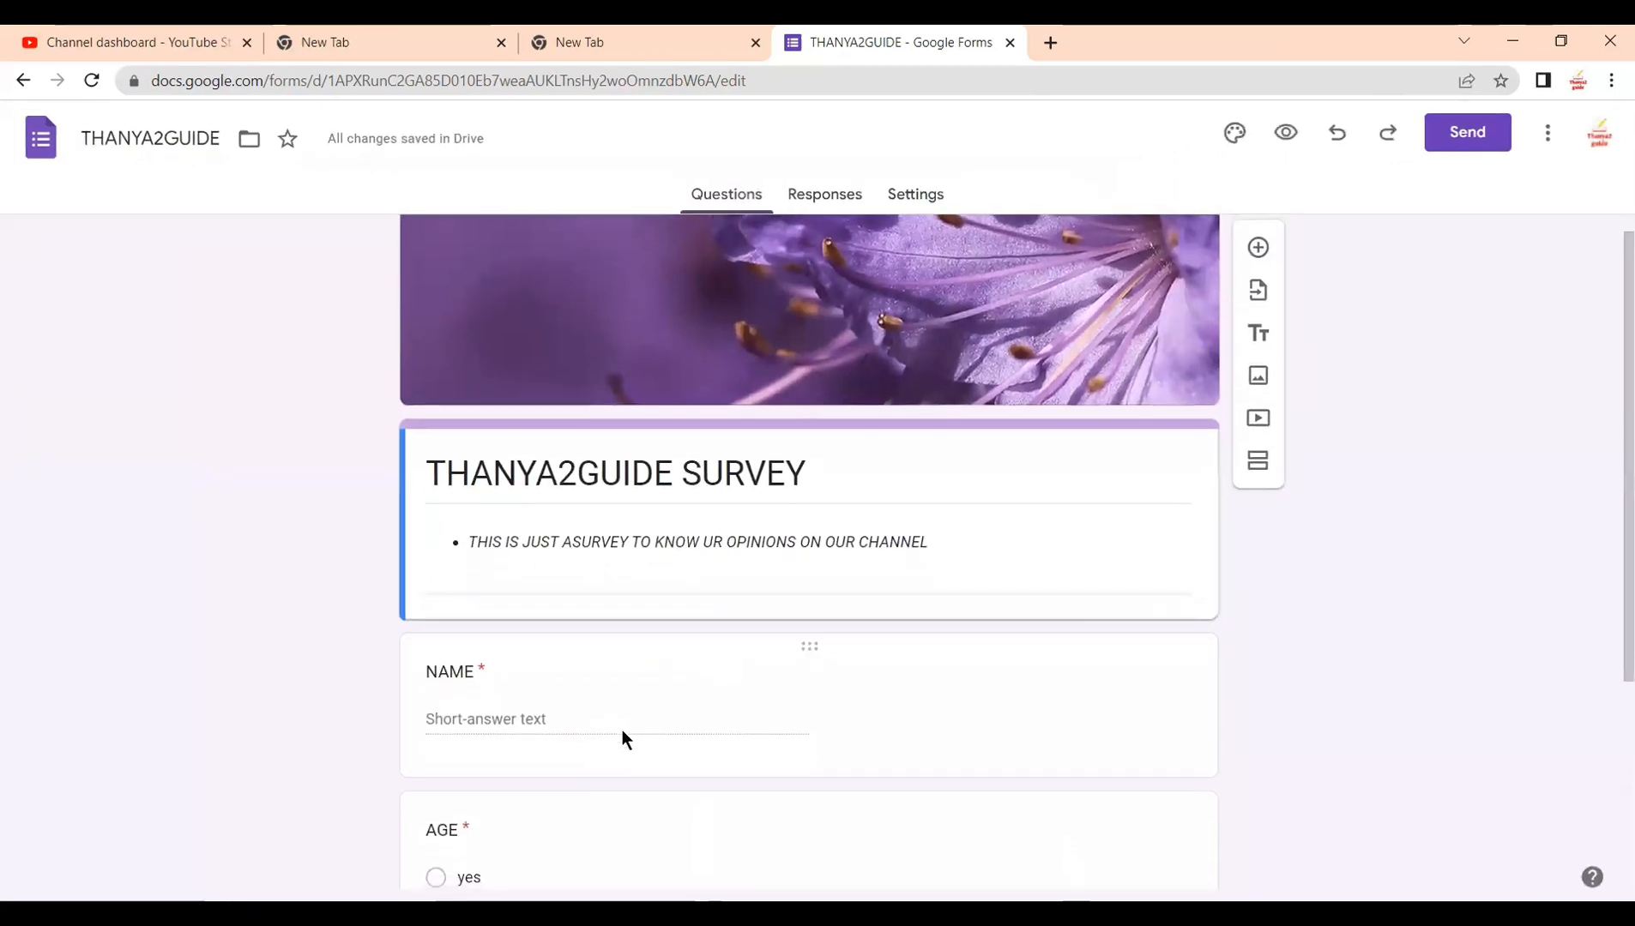
scroll(622, 731, up, 1)
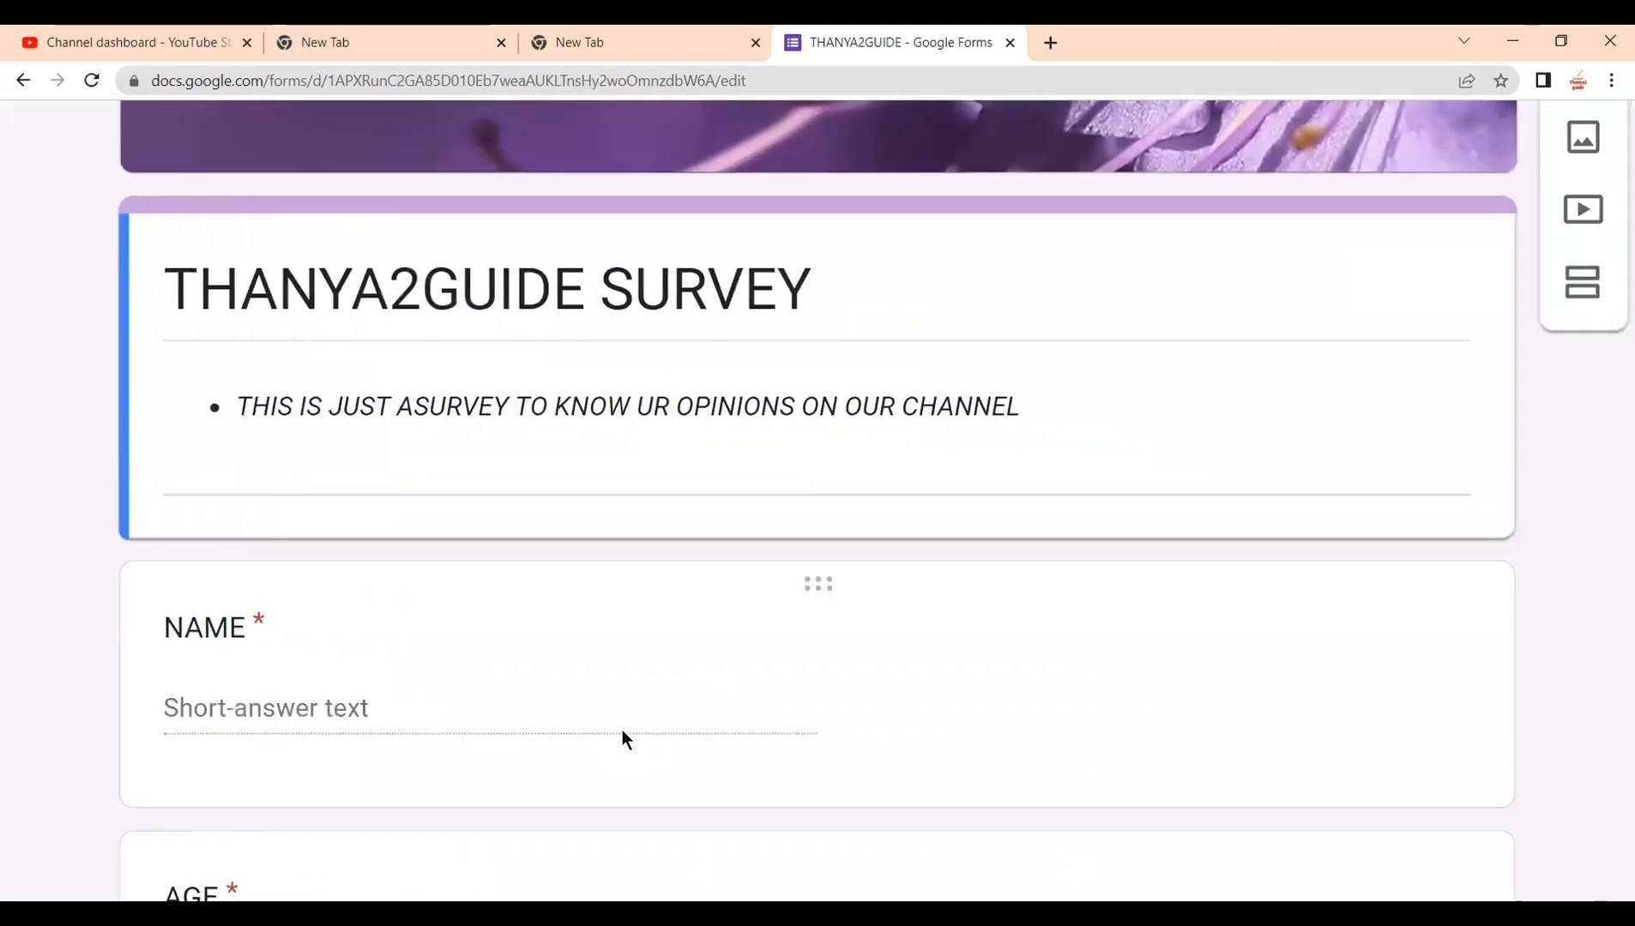
scroll(643, 283, up, 3)
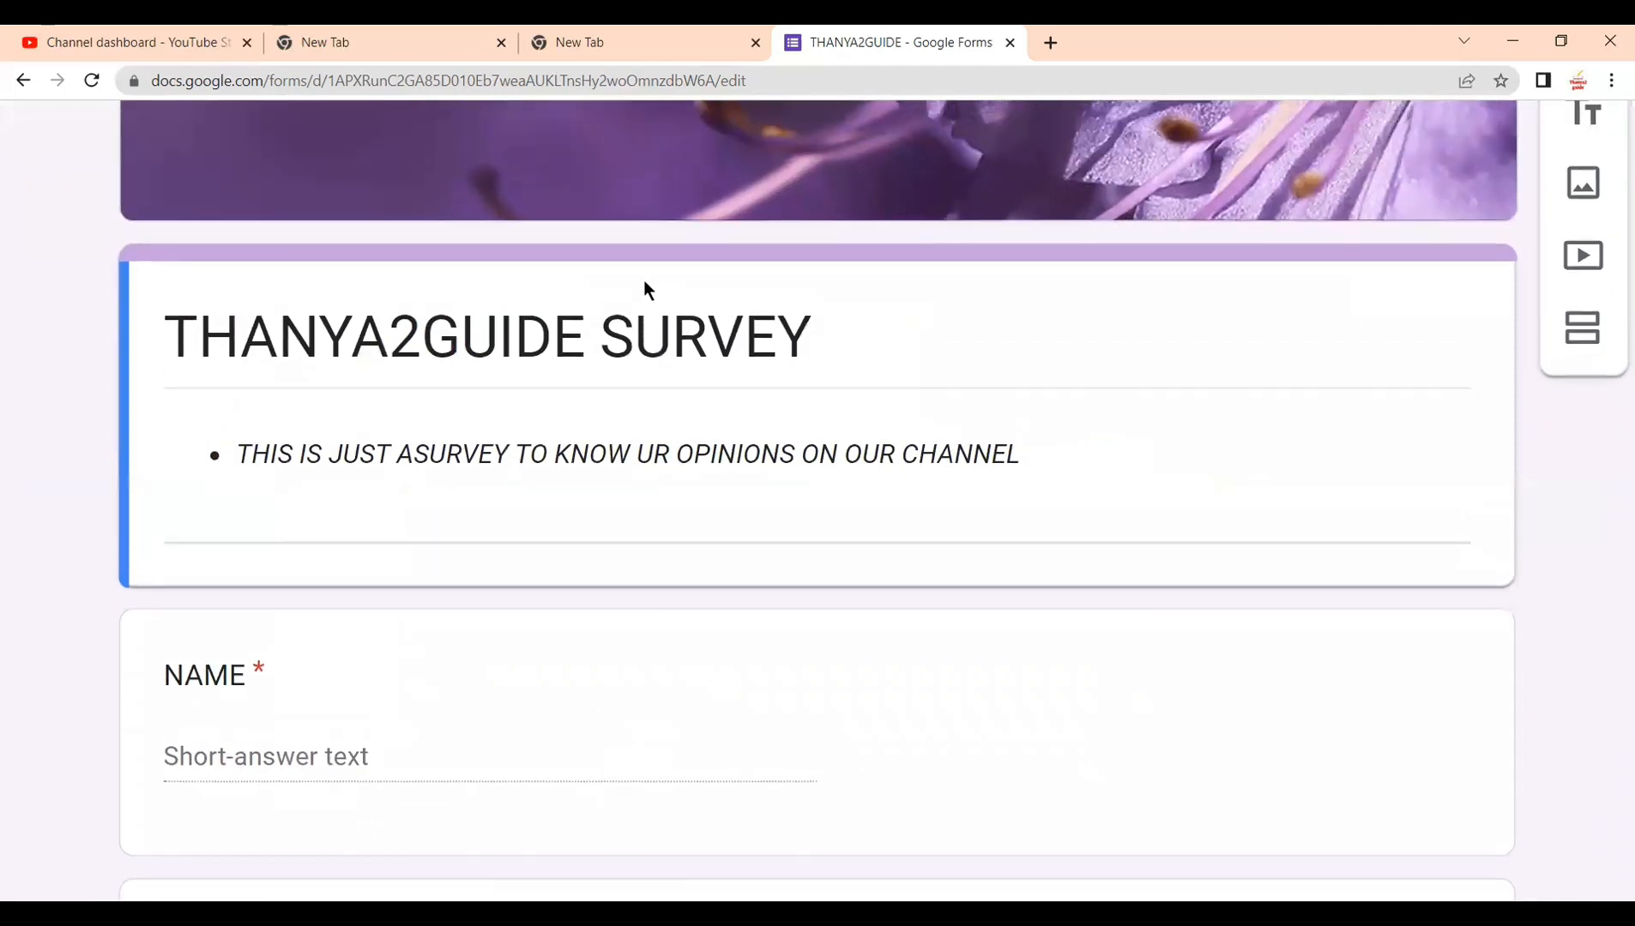
scroll(606, 464, up, 2)
scroll(606, 464, down, 5)
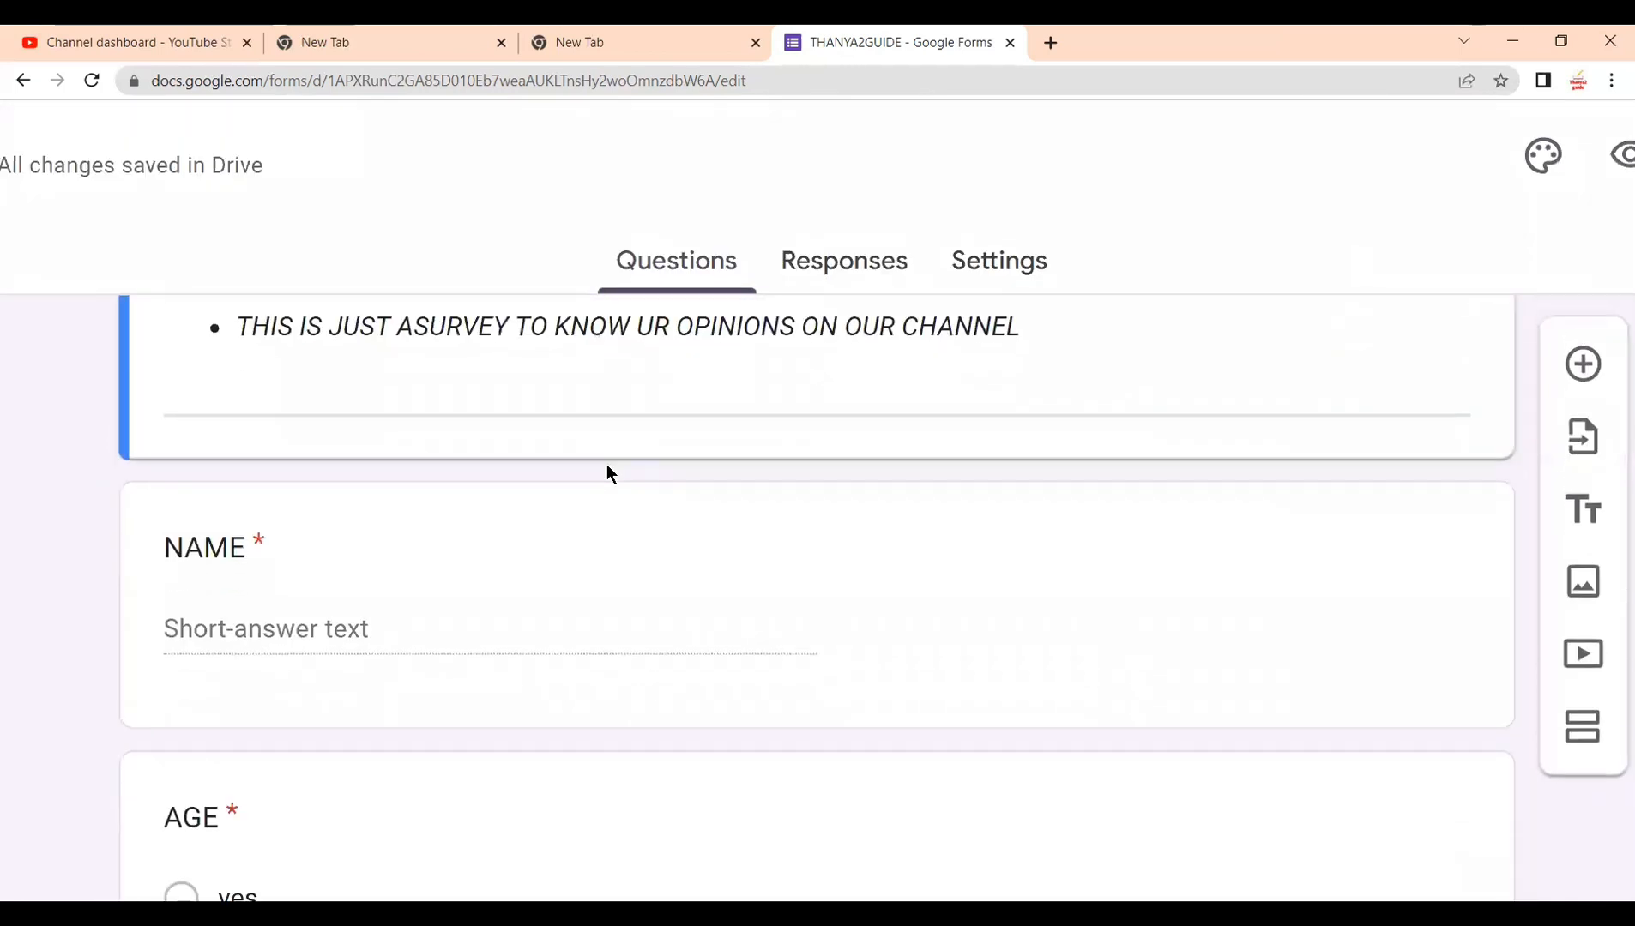
scroll(606, 464, up, 5)
scroll(799, 457, down, 1)
scroll(800, 457, down, 5)
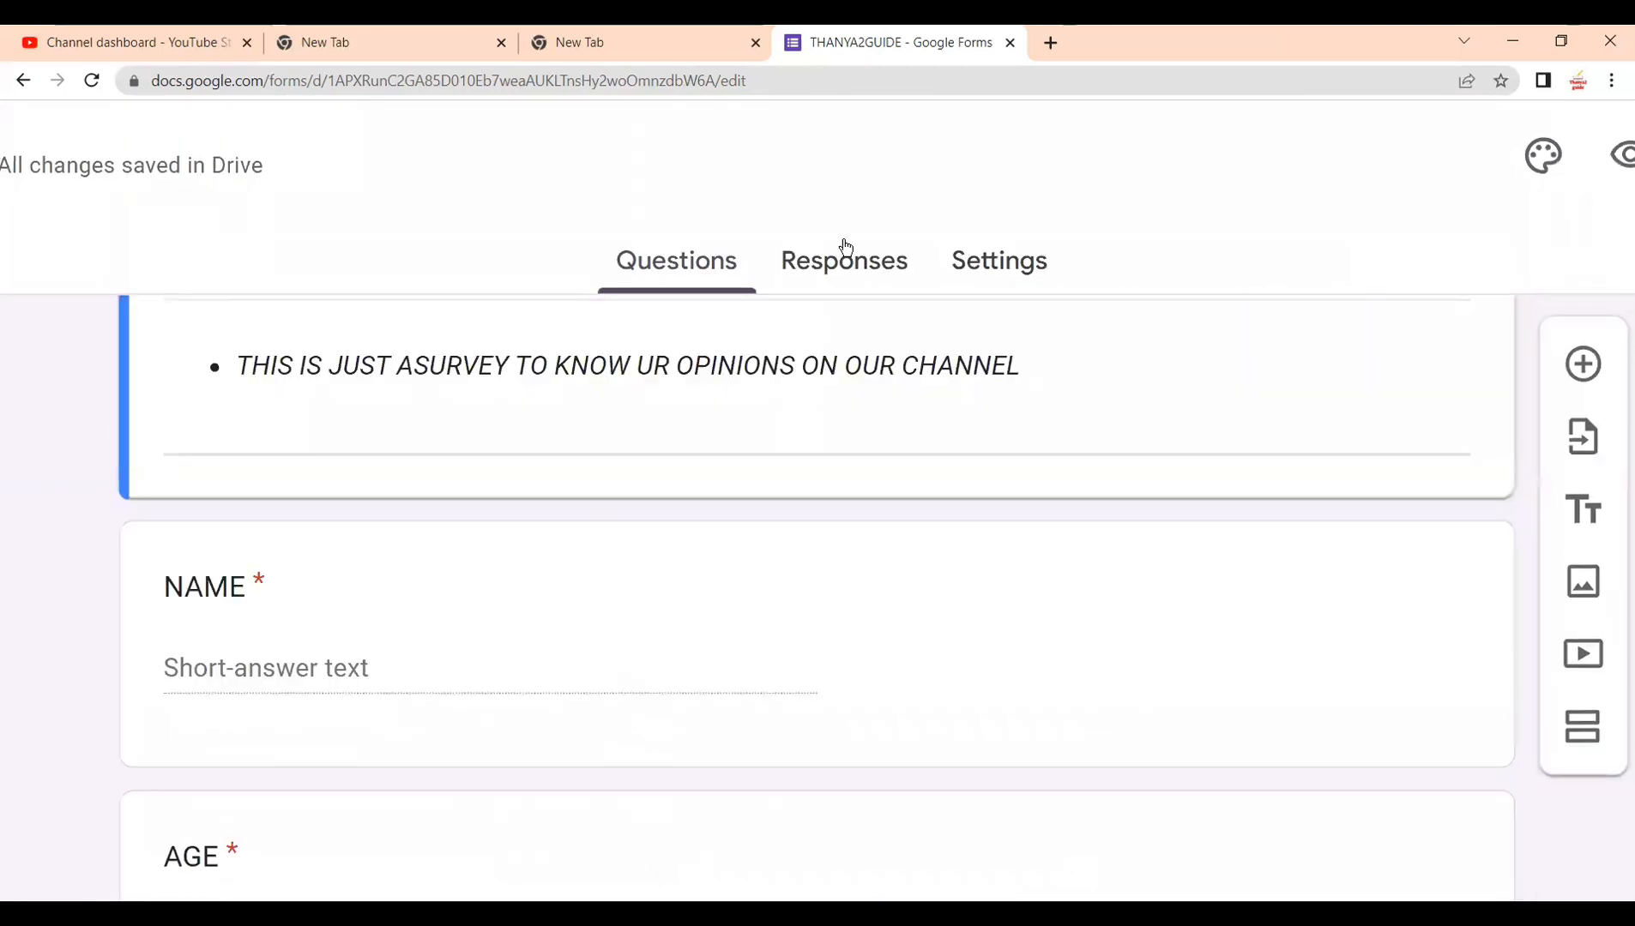
key(ctrl+minus)
key(ctrl+minus)
key(ctrl+minus)
key(ctrl+minus)
Step: Replace the placeholder option of the "Are you a subscriber" question with "yes"
scroll(660, 689, down, 1)
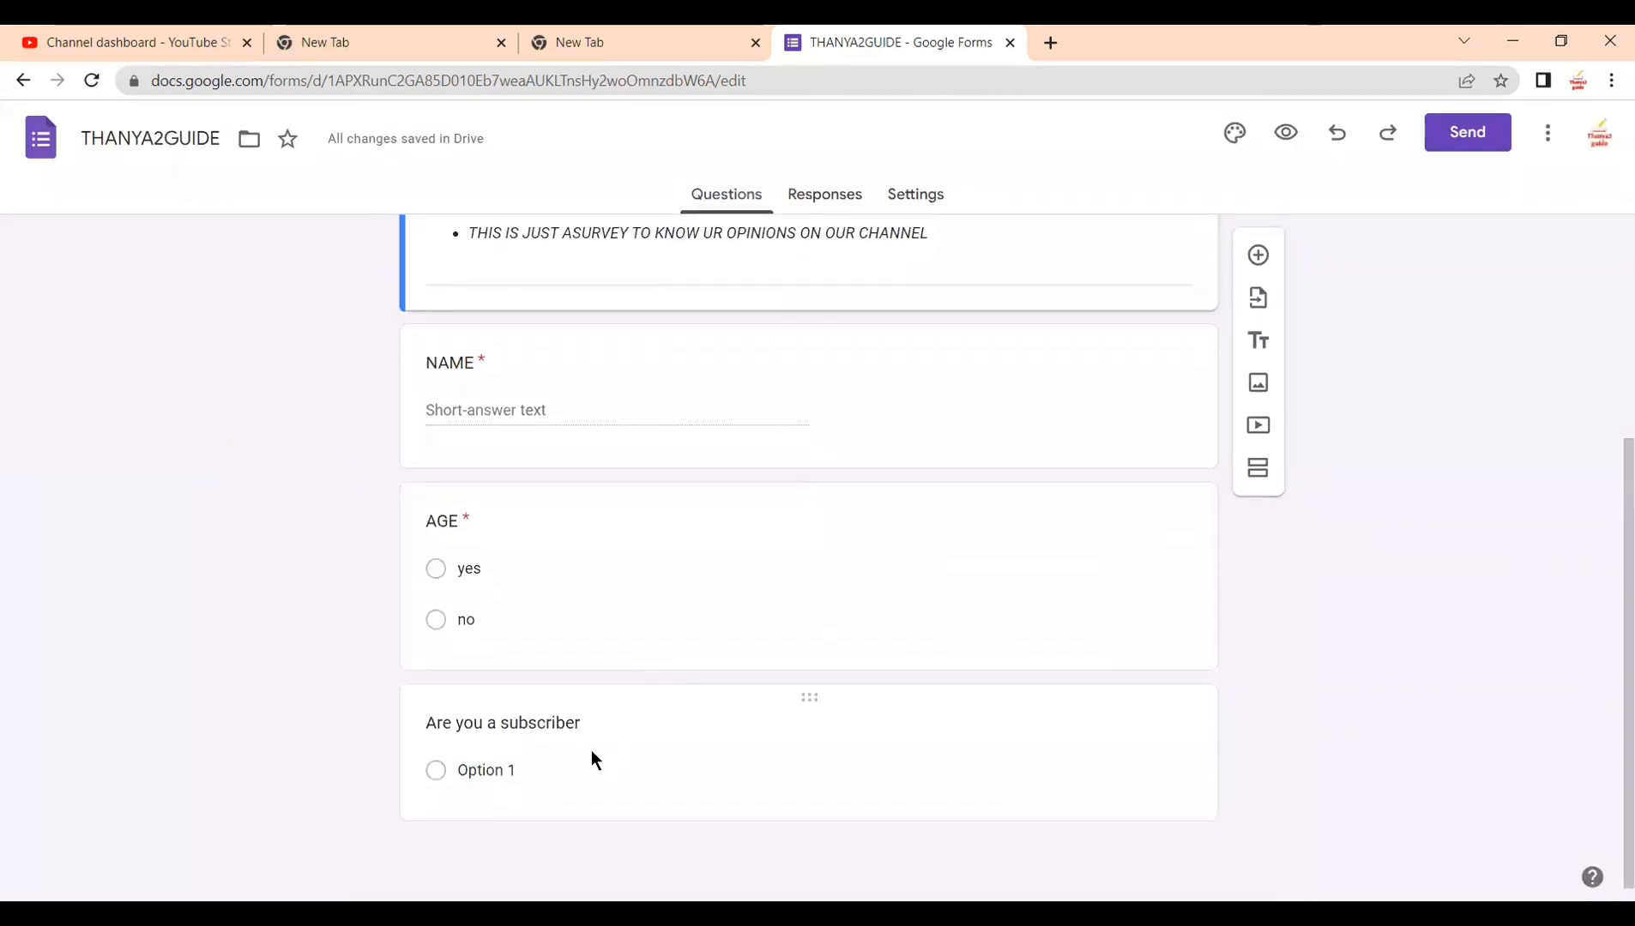
click(533, 763)
scroll(590, 733, down, 2)
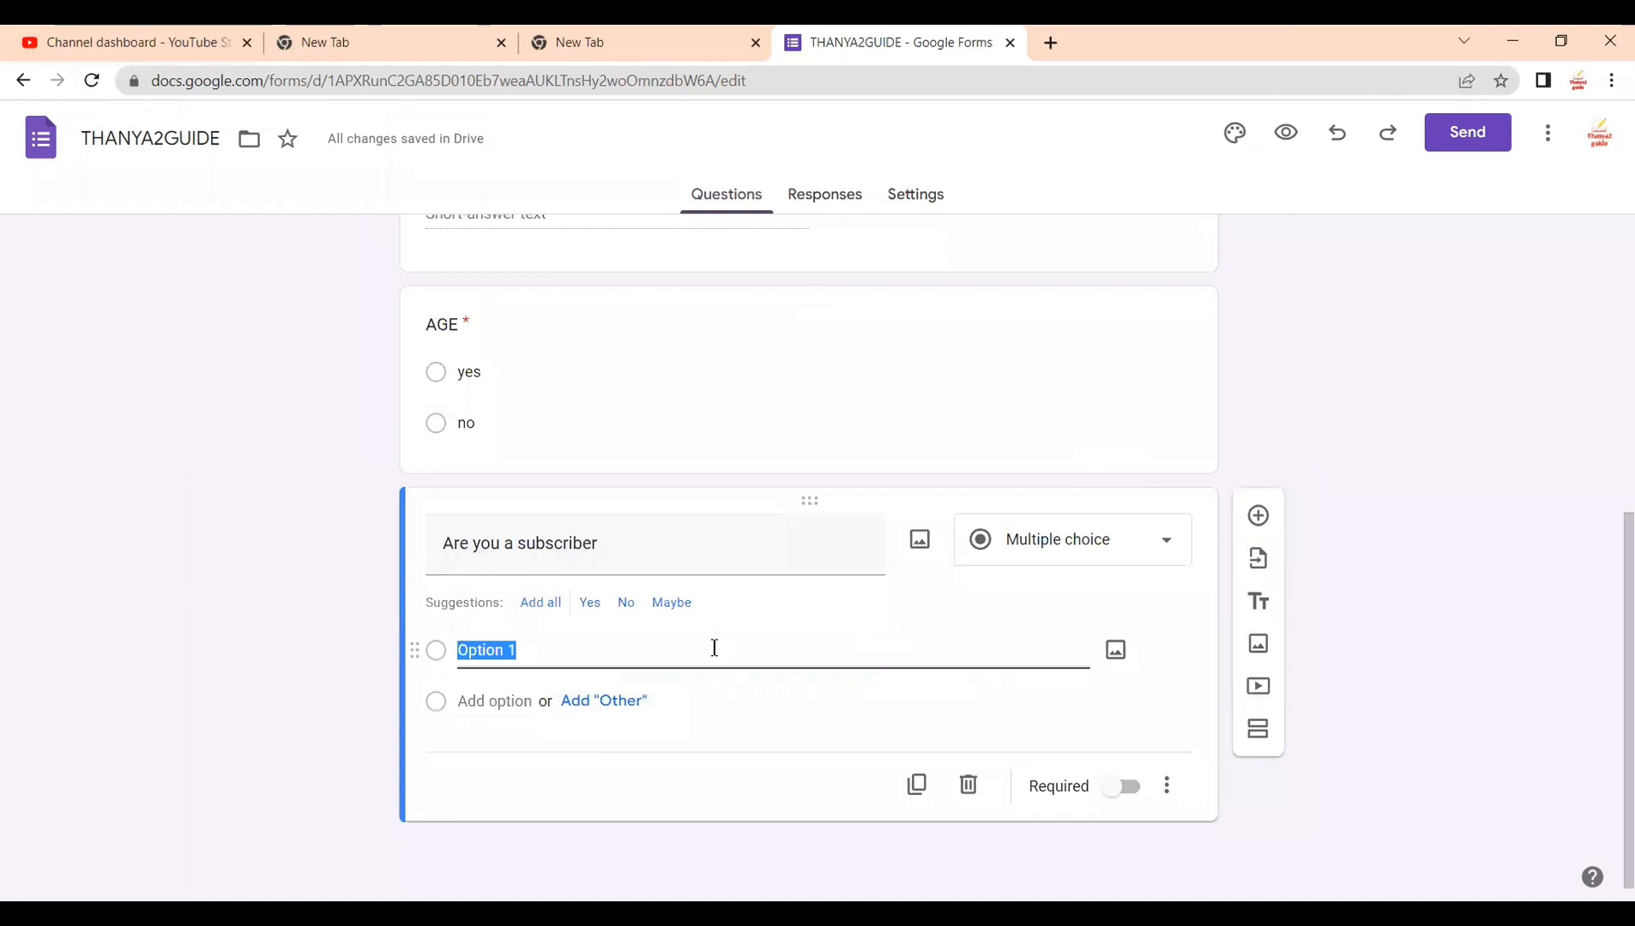
key(BackSpace)
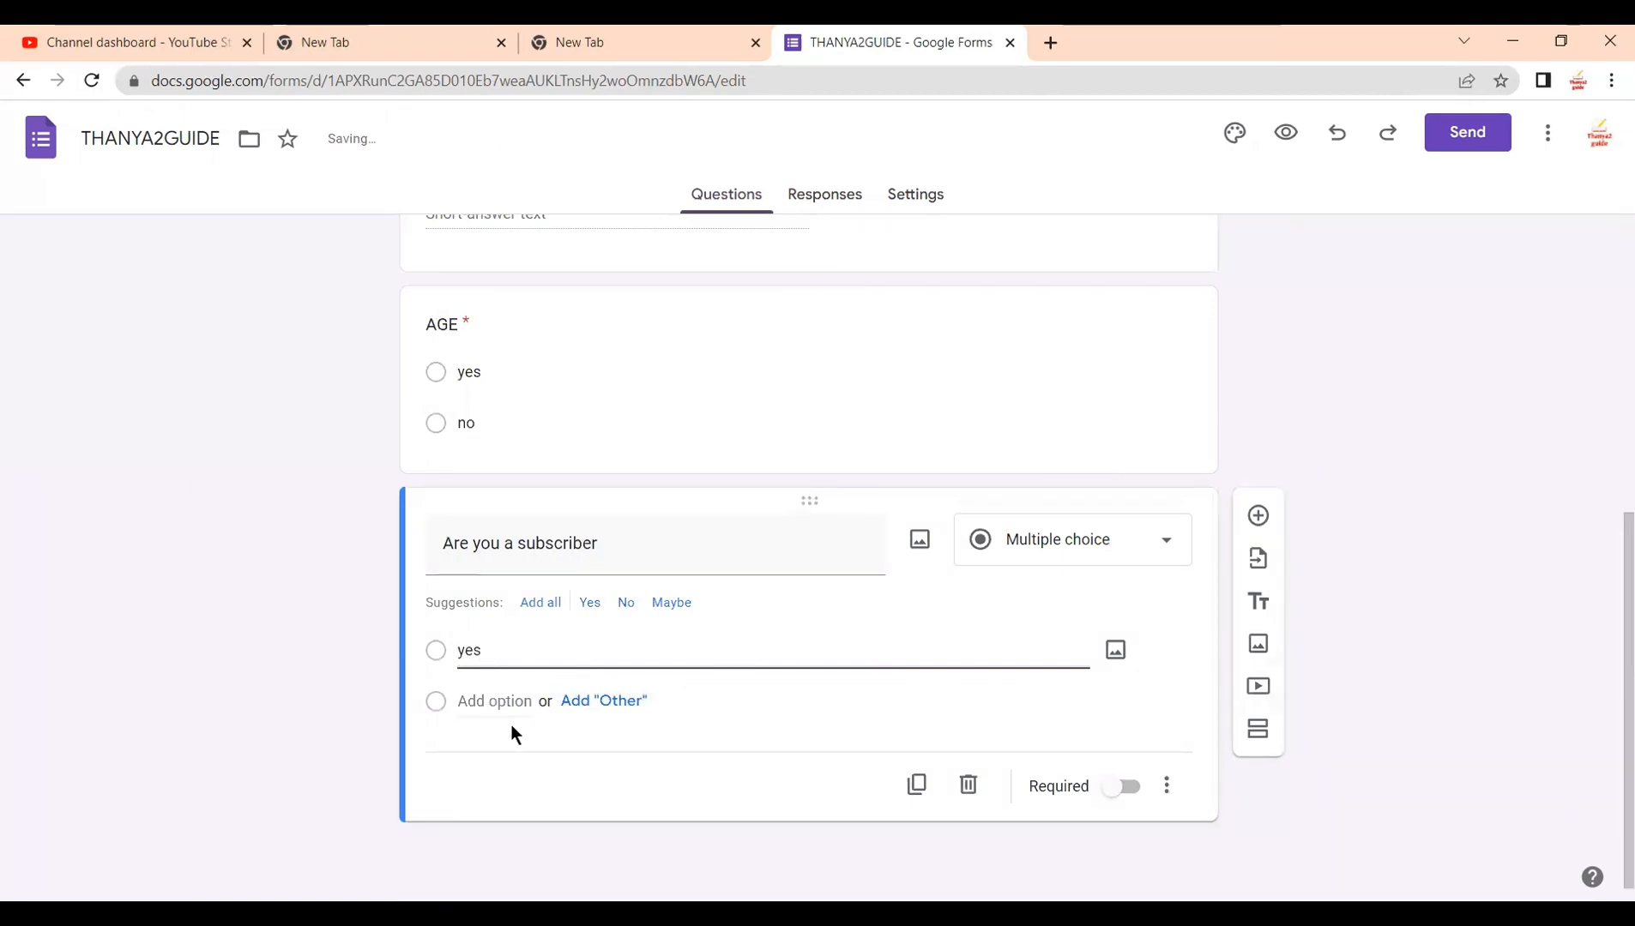
Step: Remove the "yes" option from the AGE question and change the question's type to Short answer
scroll(528, 666, up, 1)
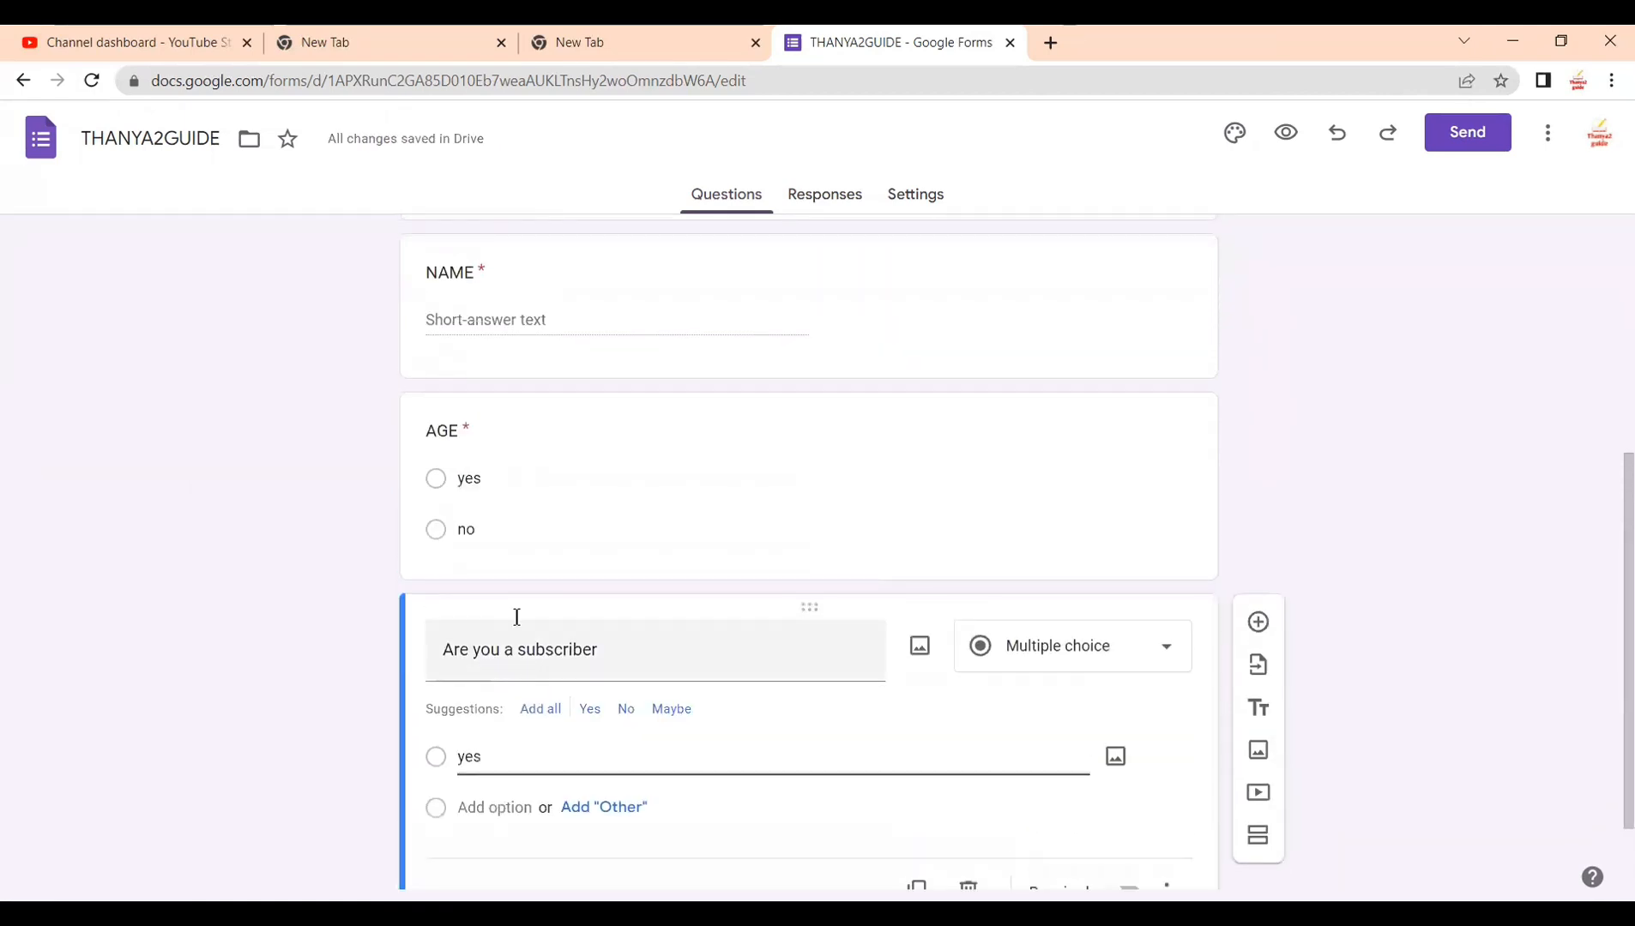
click(478, 482)
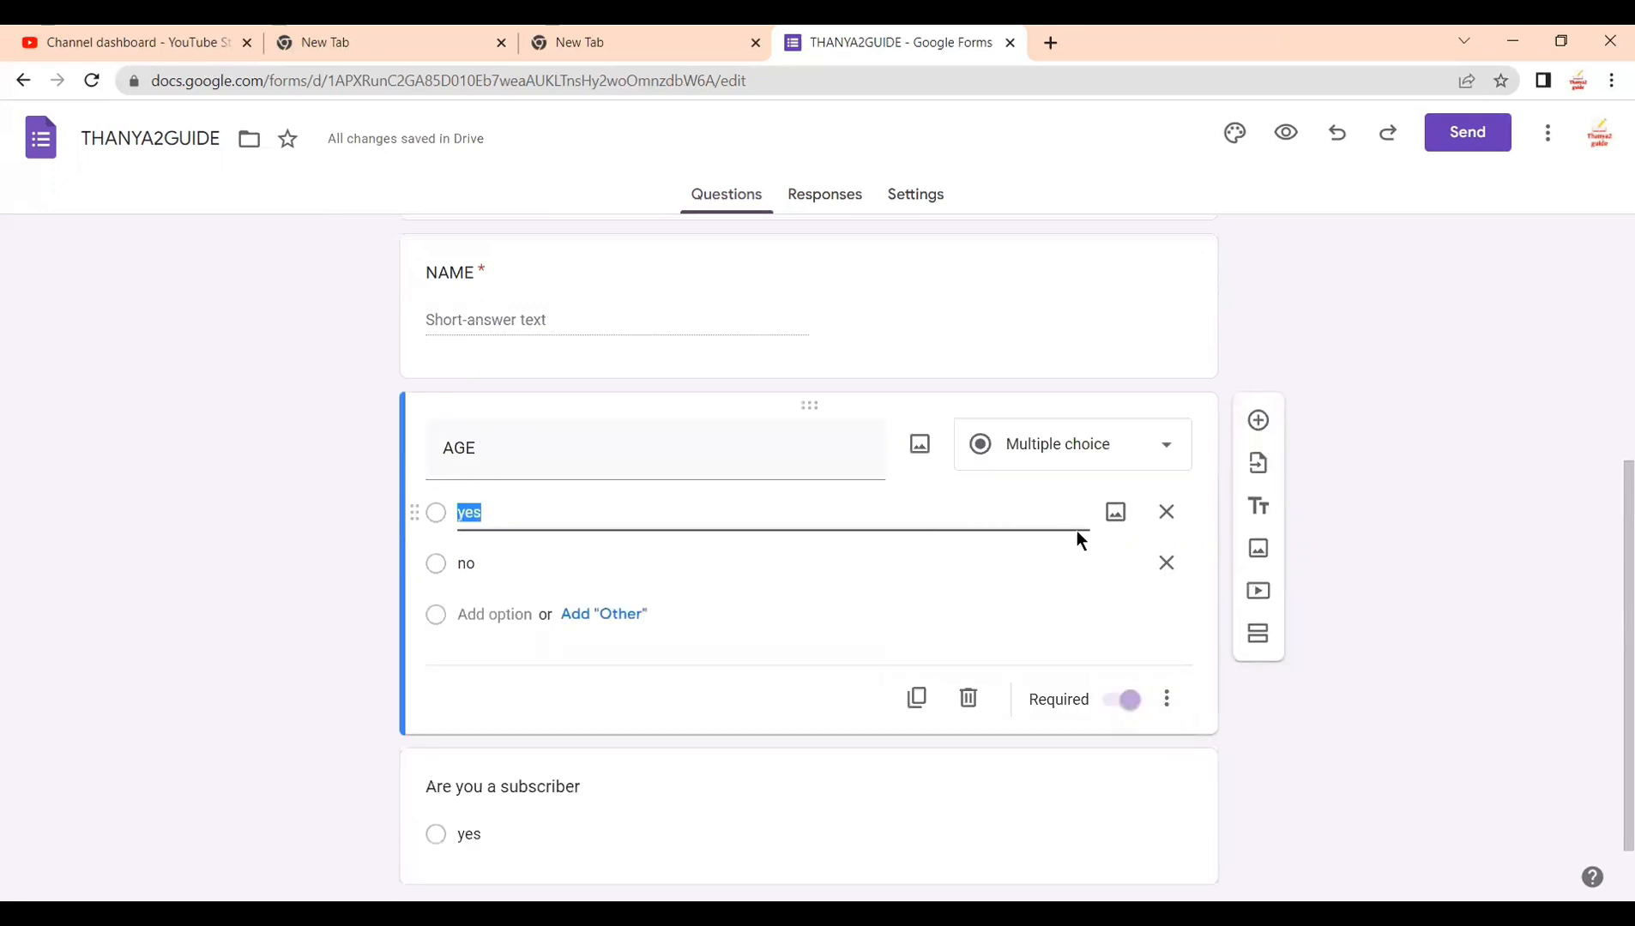
click(1167, 513)
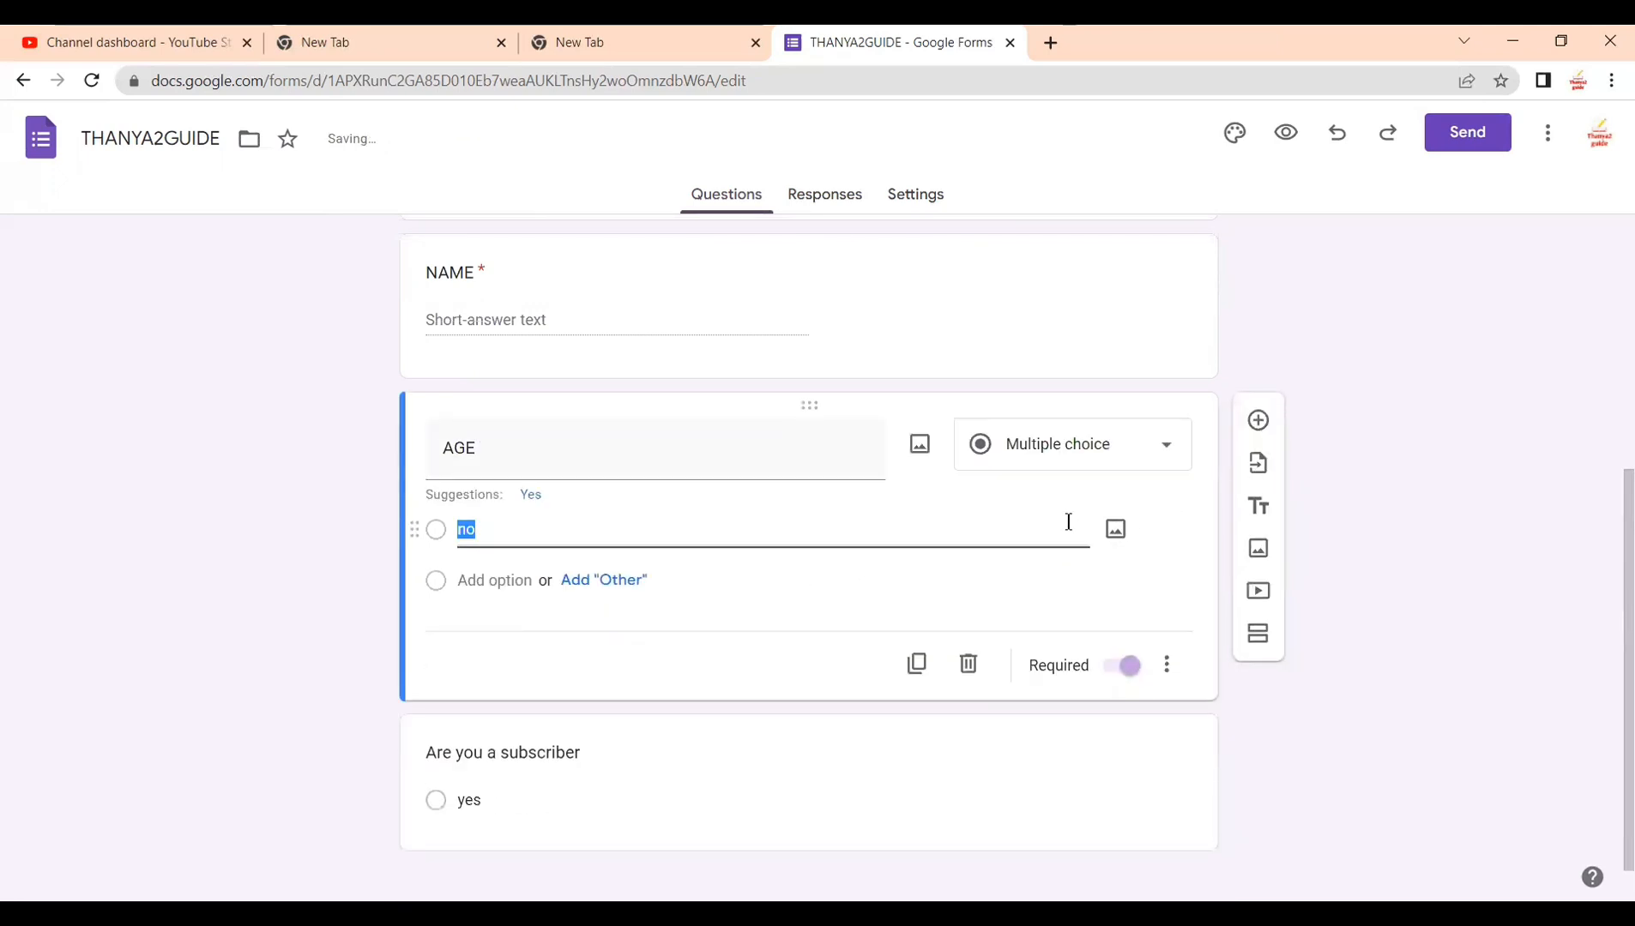
click(1153, 524)
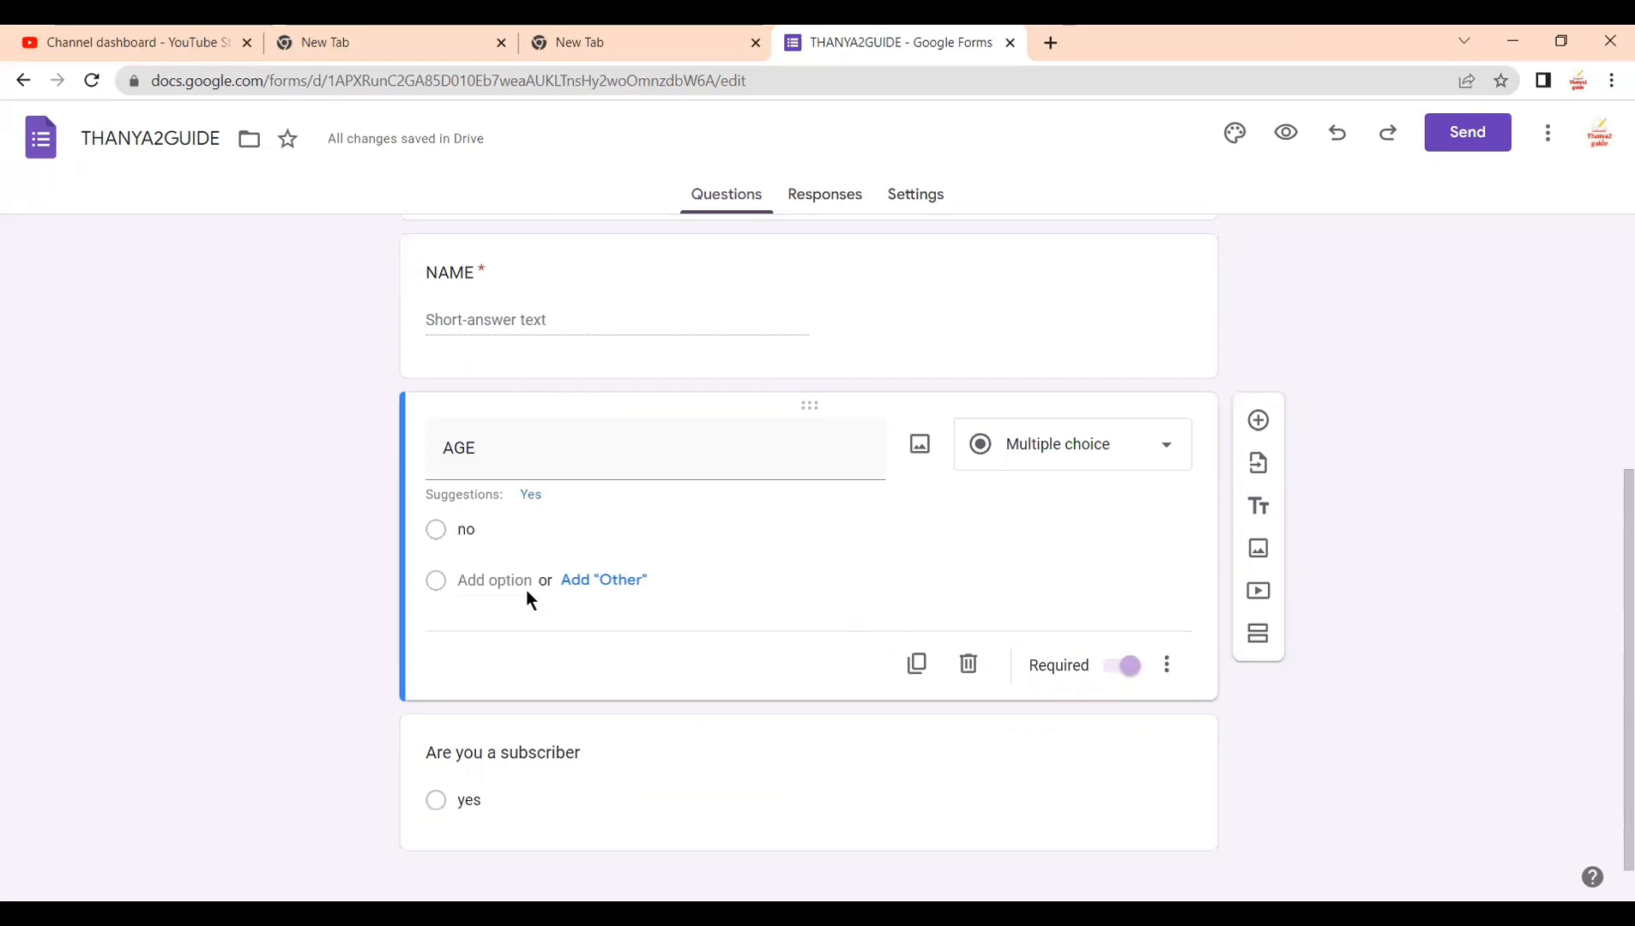
click(525, 590)
click(1162, 563)
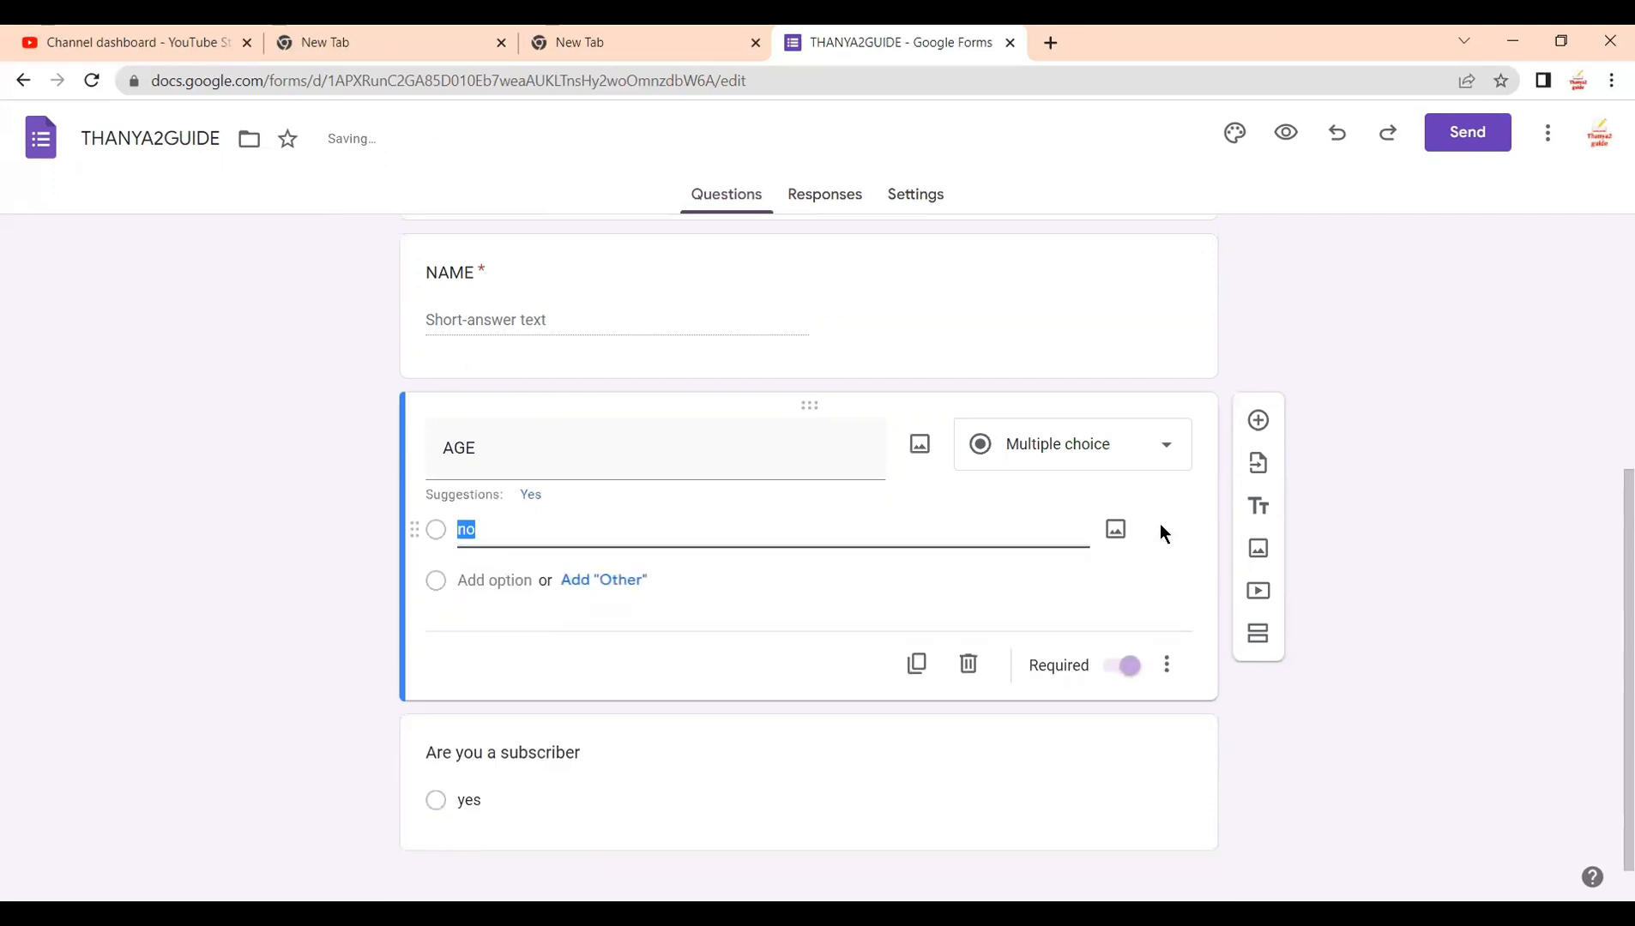
click(1132, 443)
click(1079, 257)
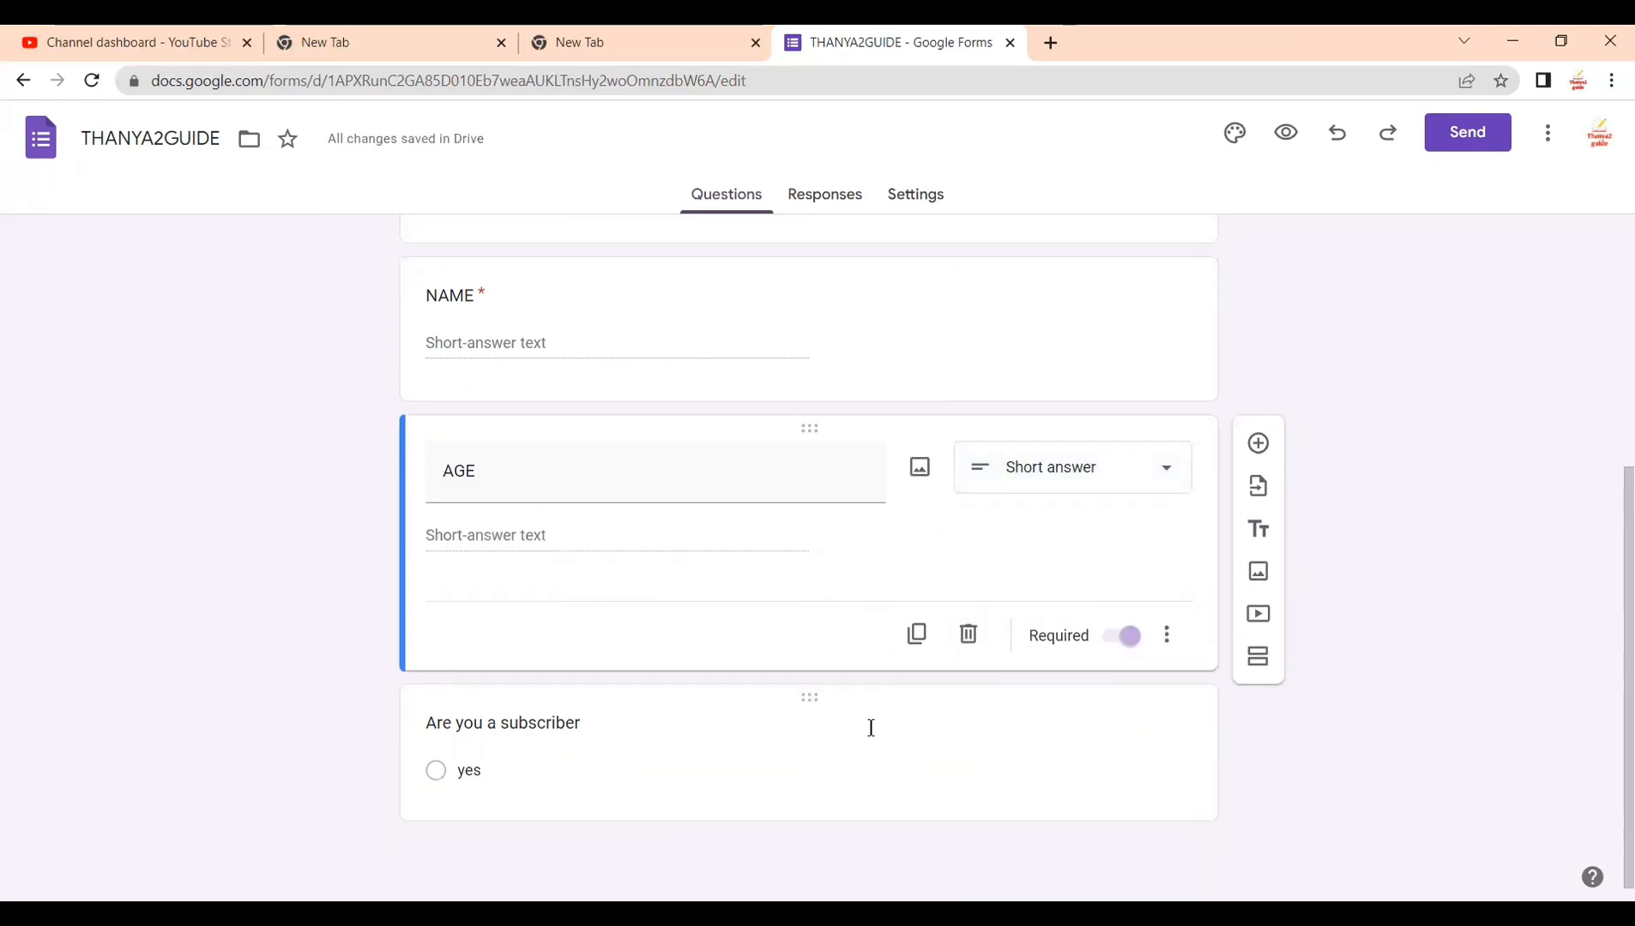
Step: Add a new blank question below the "Are you a subscriber" question
click(521, 777)
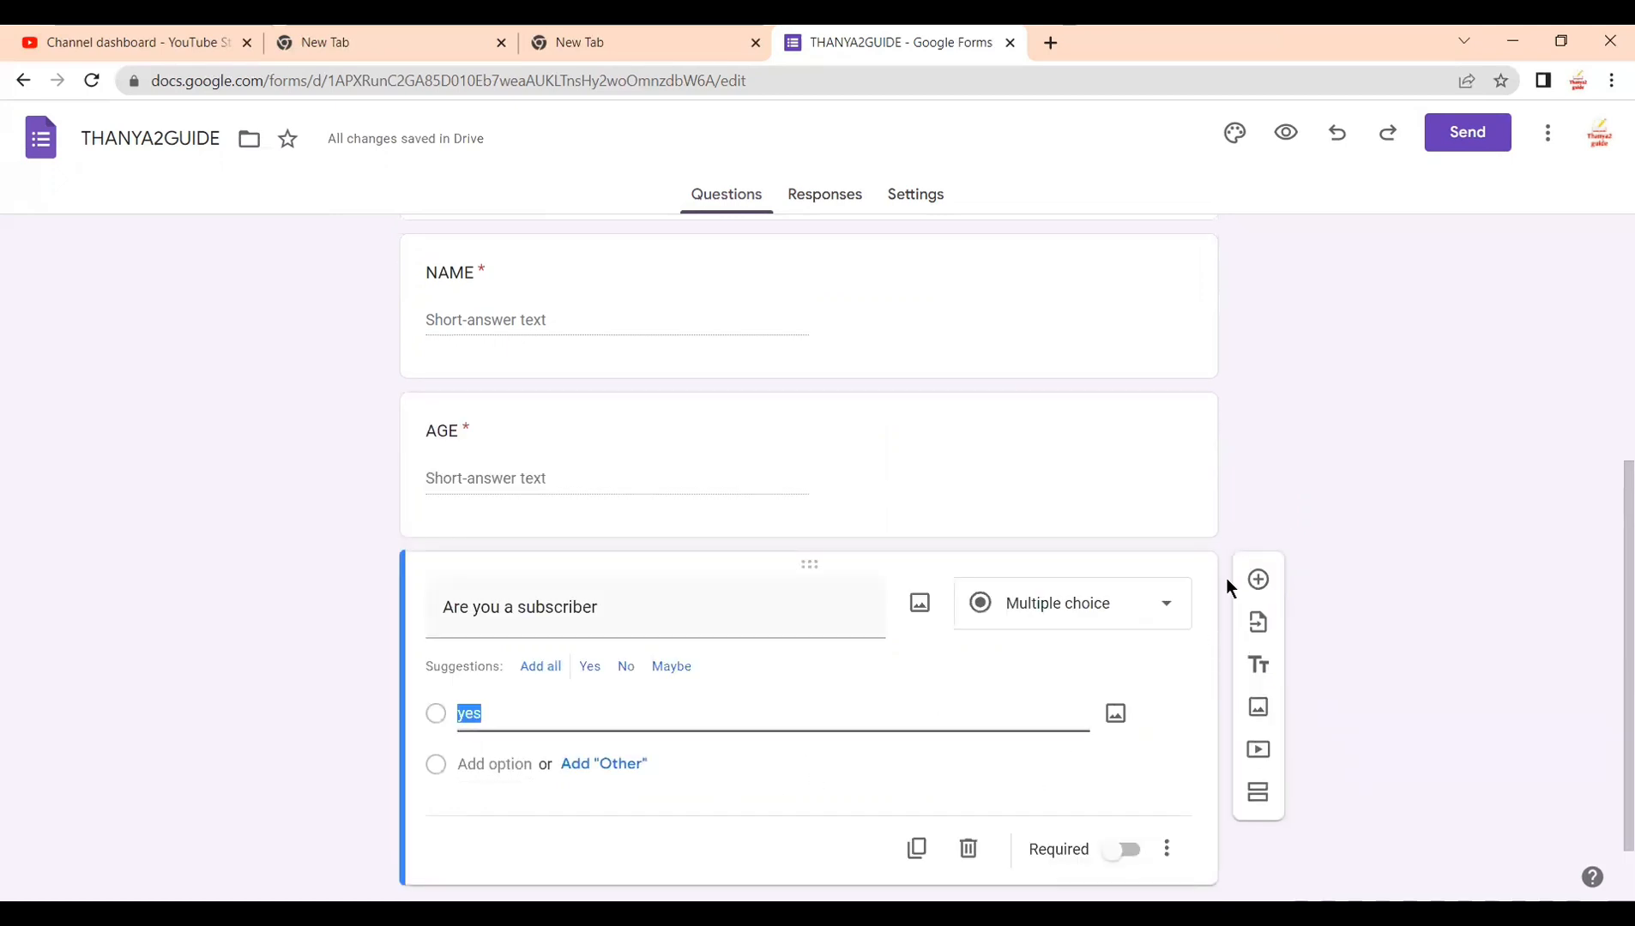
click(1258, 580)
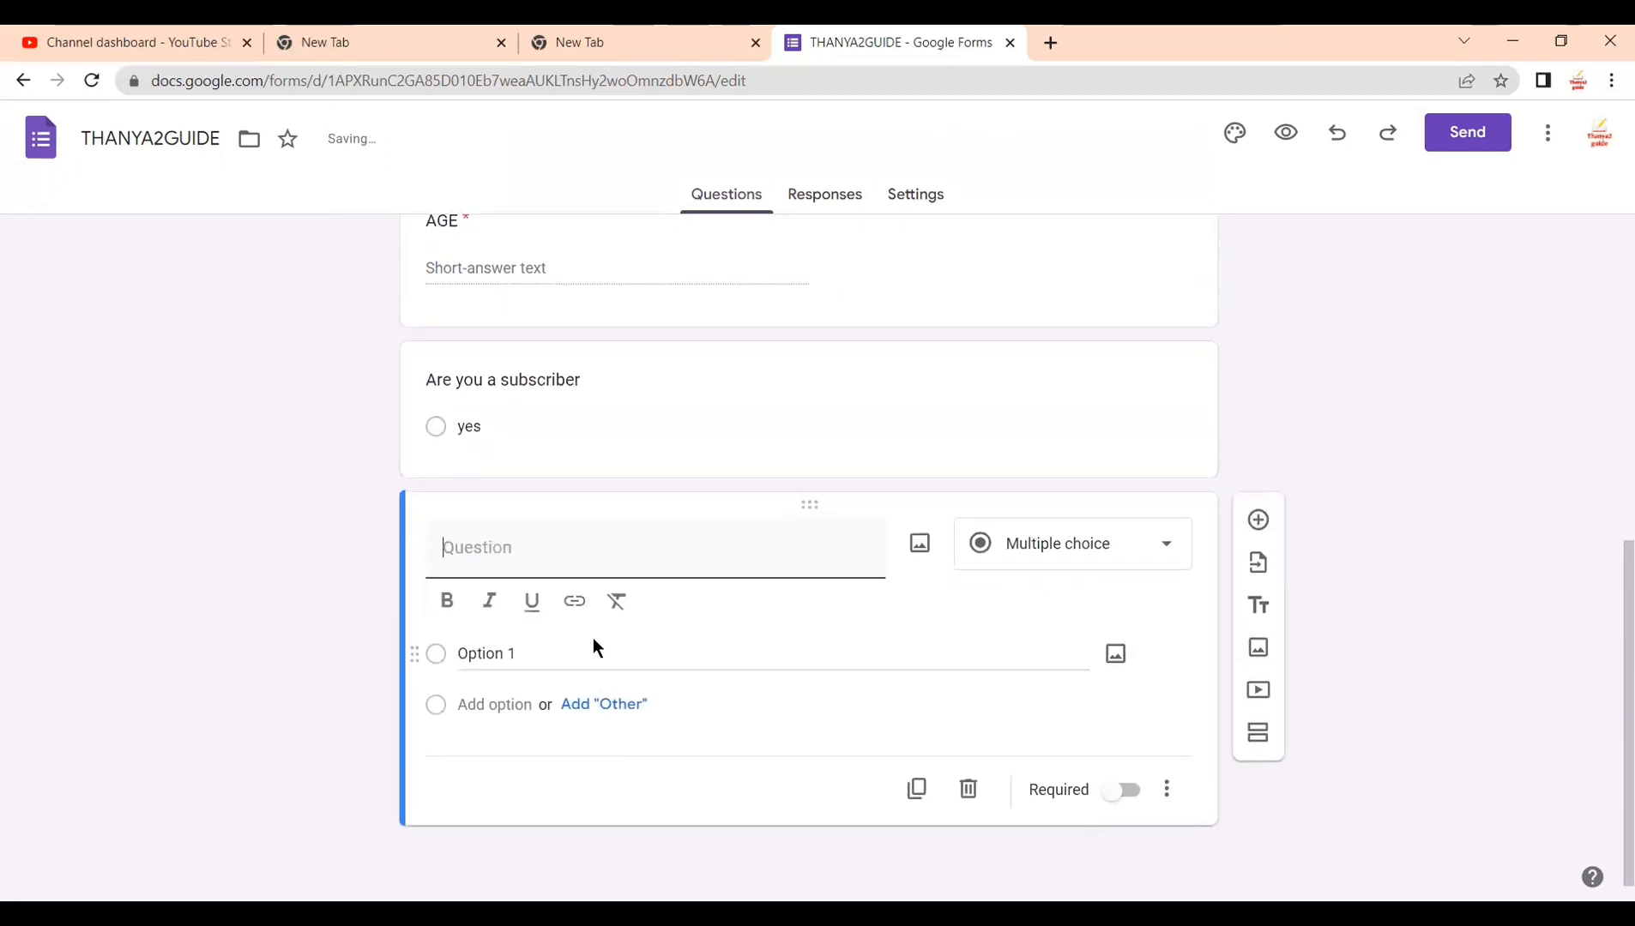
Step: Add "no" as the second option of the "Are you a subscriber" question
scroll(592, 639, up, 2)
click(568, 646)
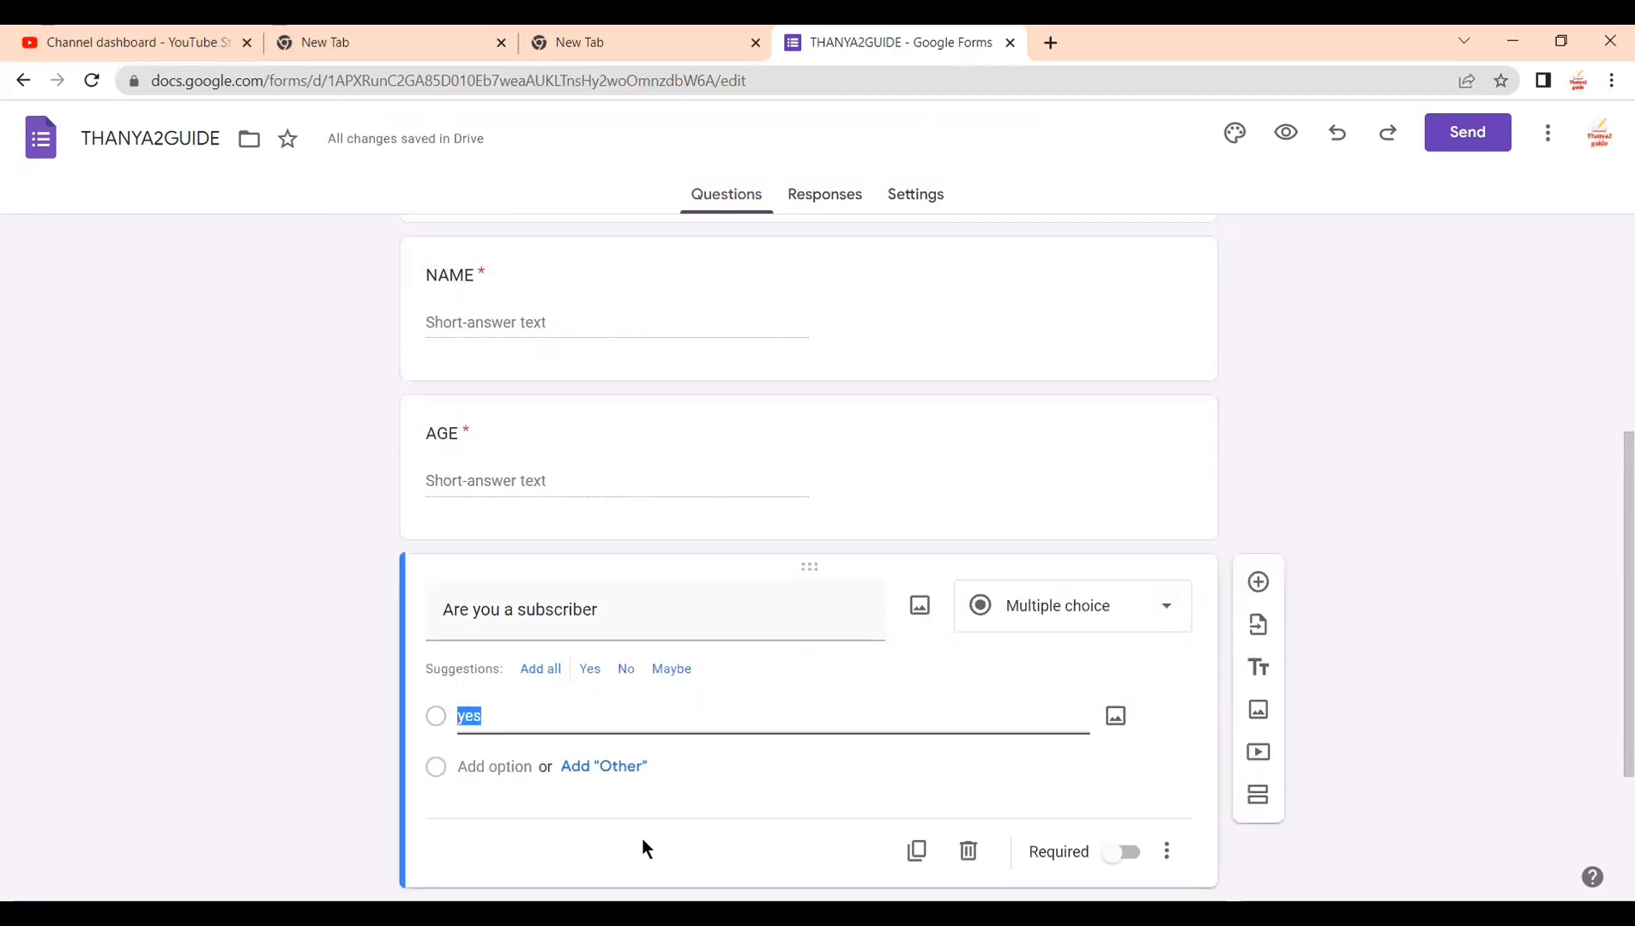
click(510, 766)
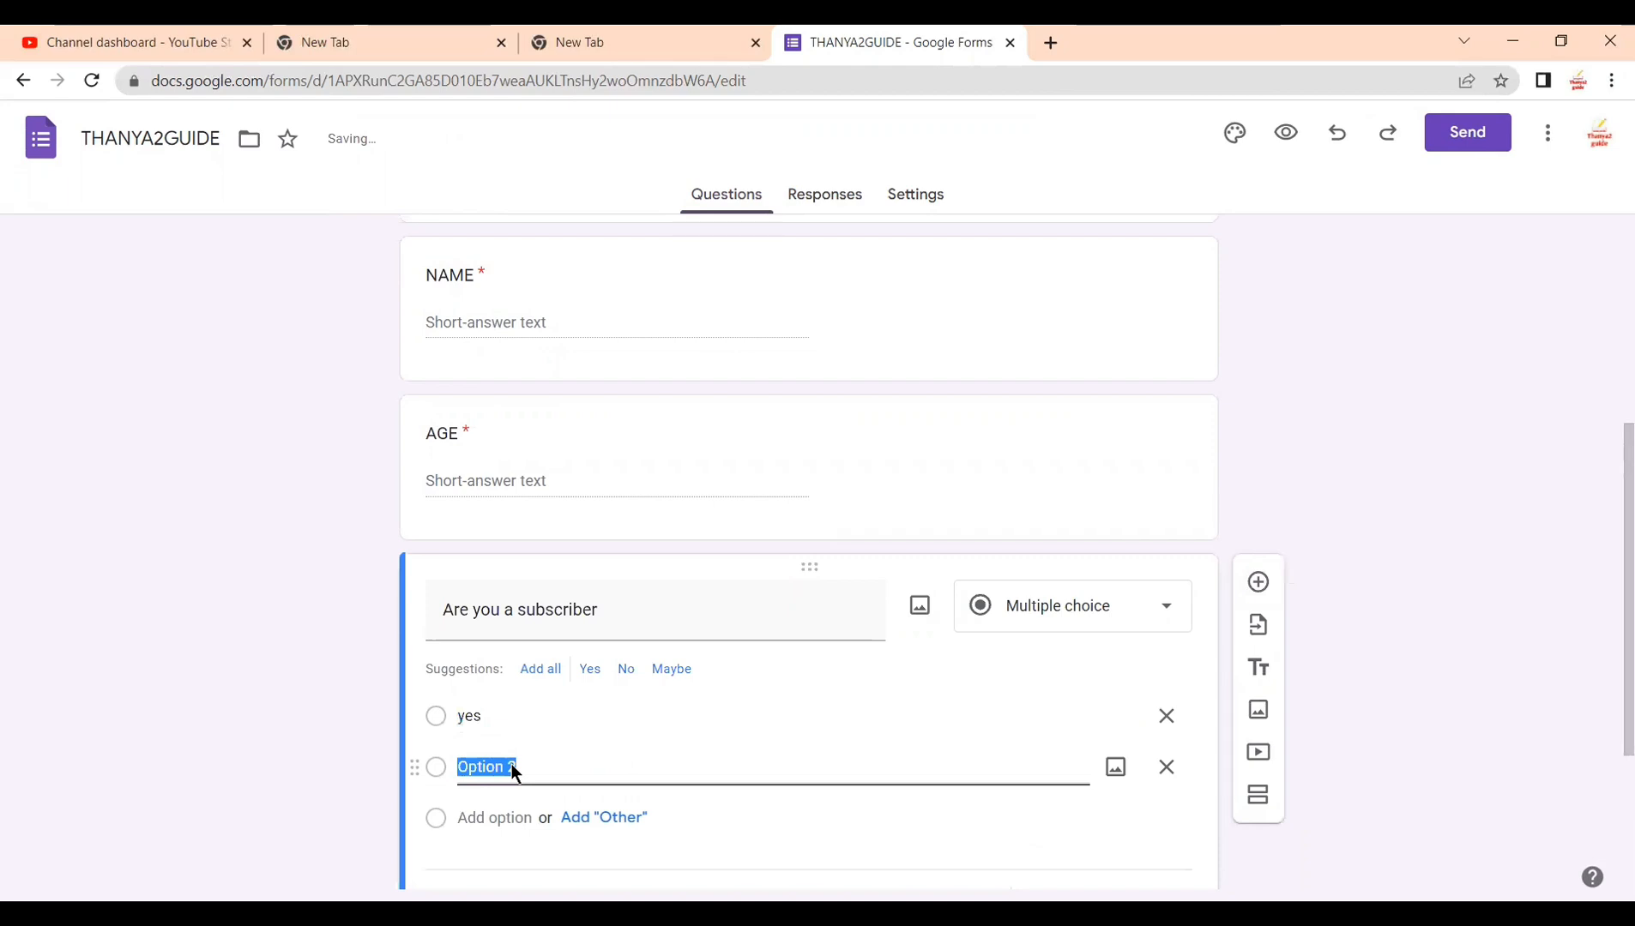
key(BackSpace)
text(no)
scroll(584, 754, down, 1)
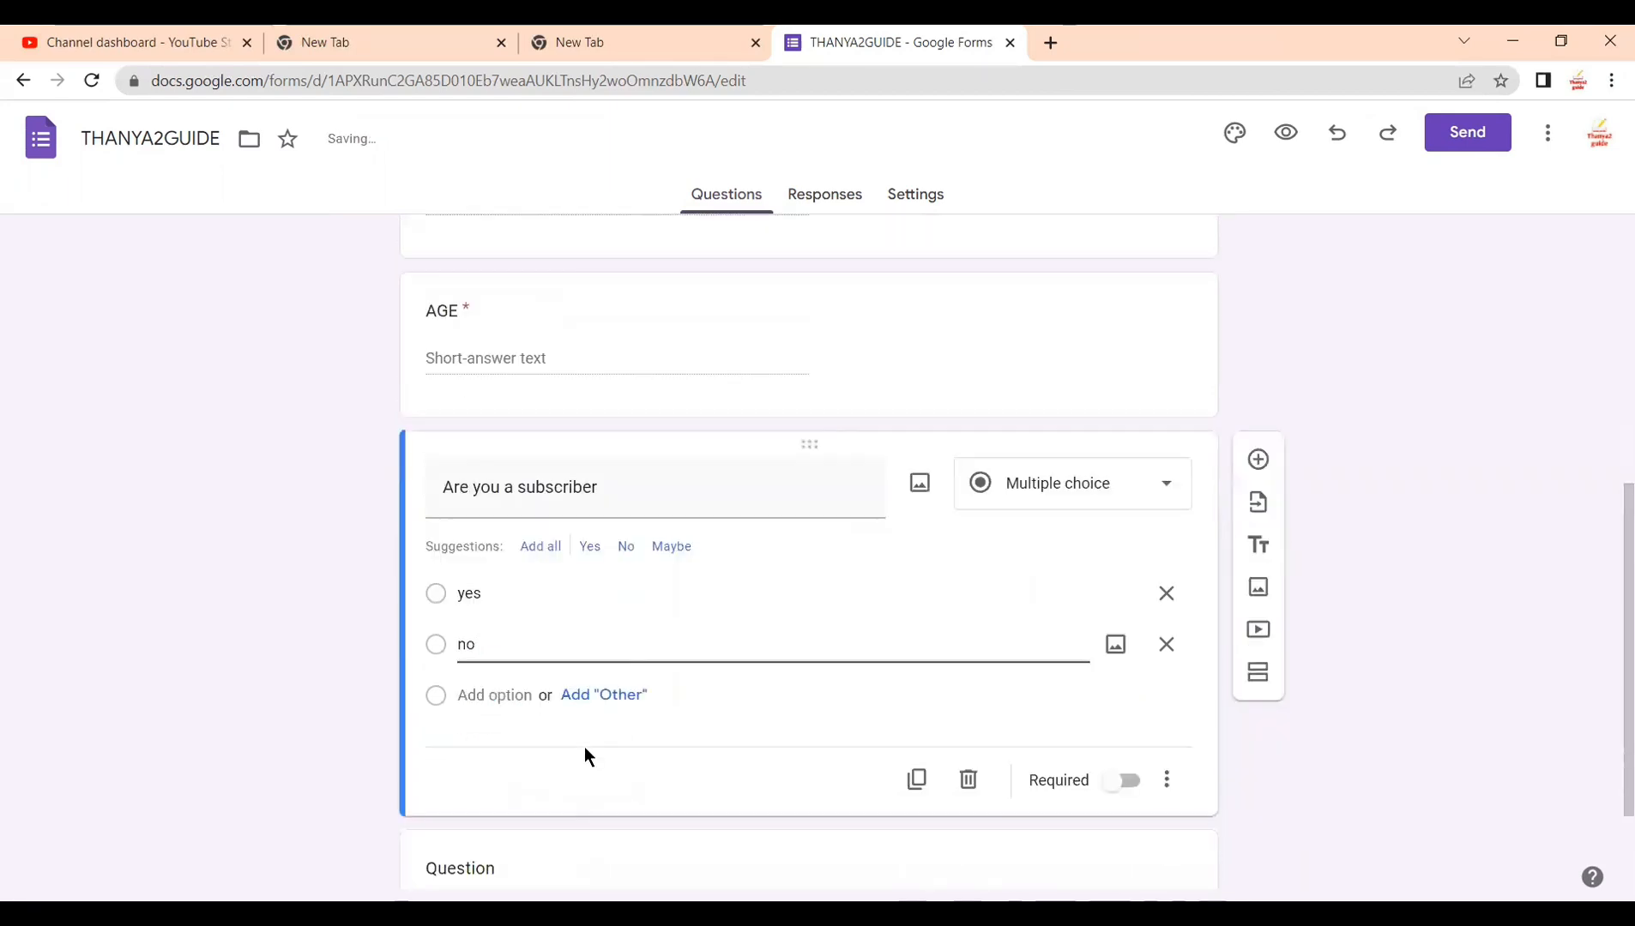
Step: Make the "Are you a subscriber" question required, keeping only its "yes" and "no" options
scroll(584, 755, down, 1)
click(661, 550)
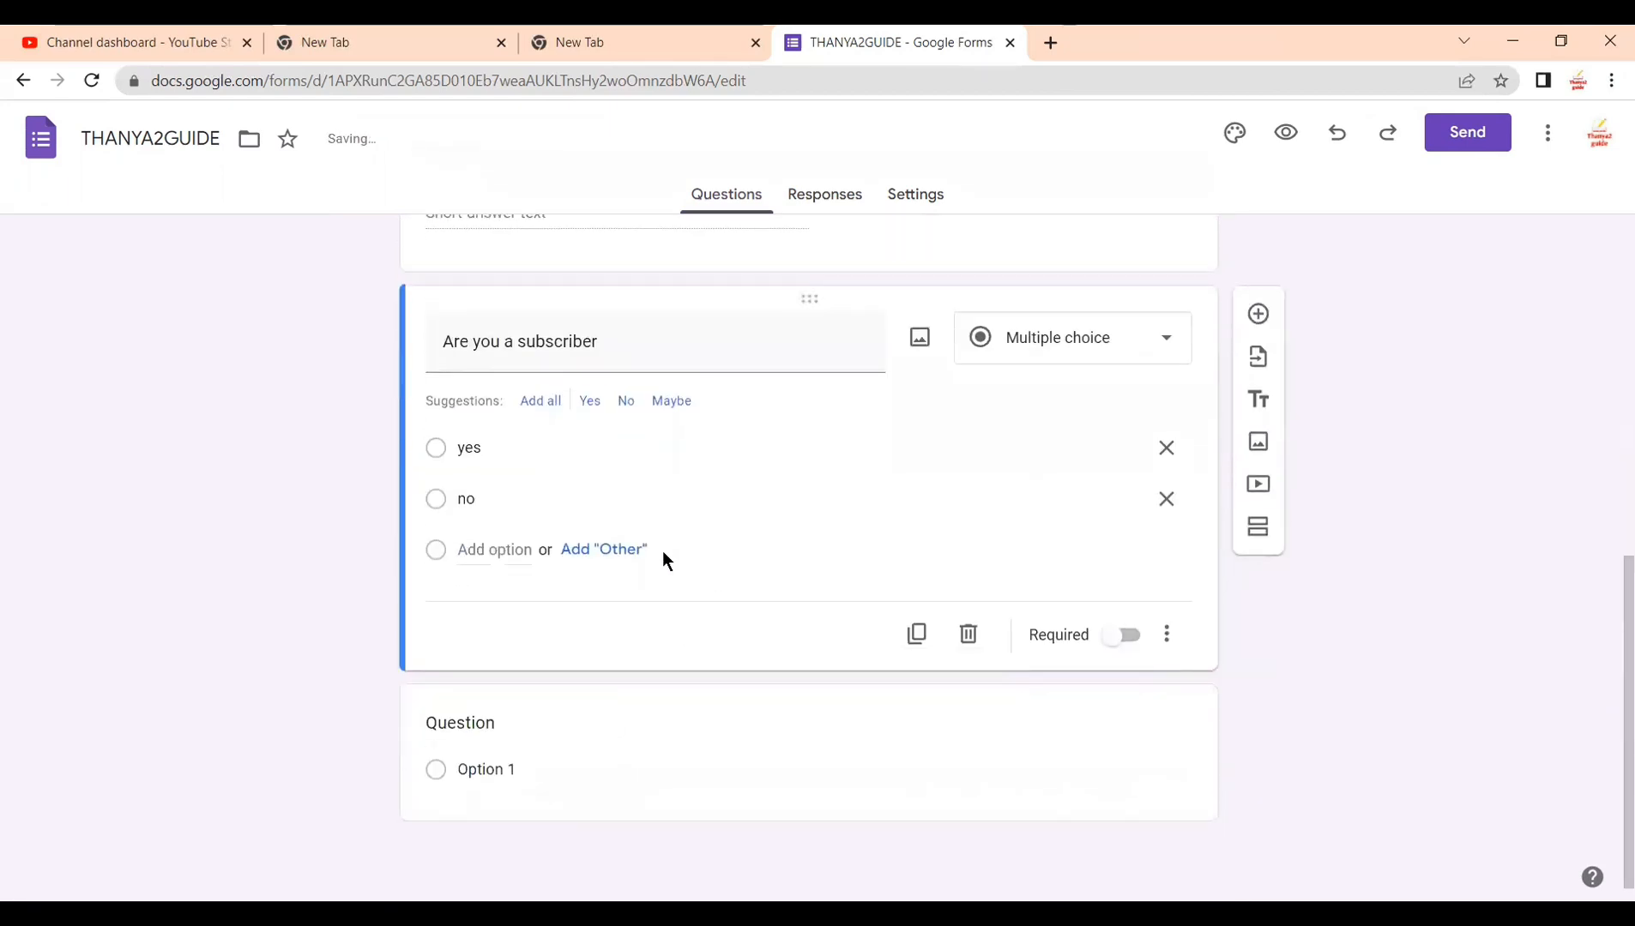
click(522, 550)
click(1165, 551)
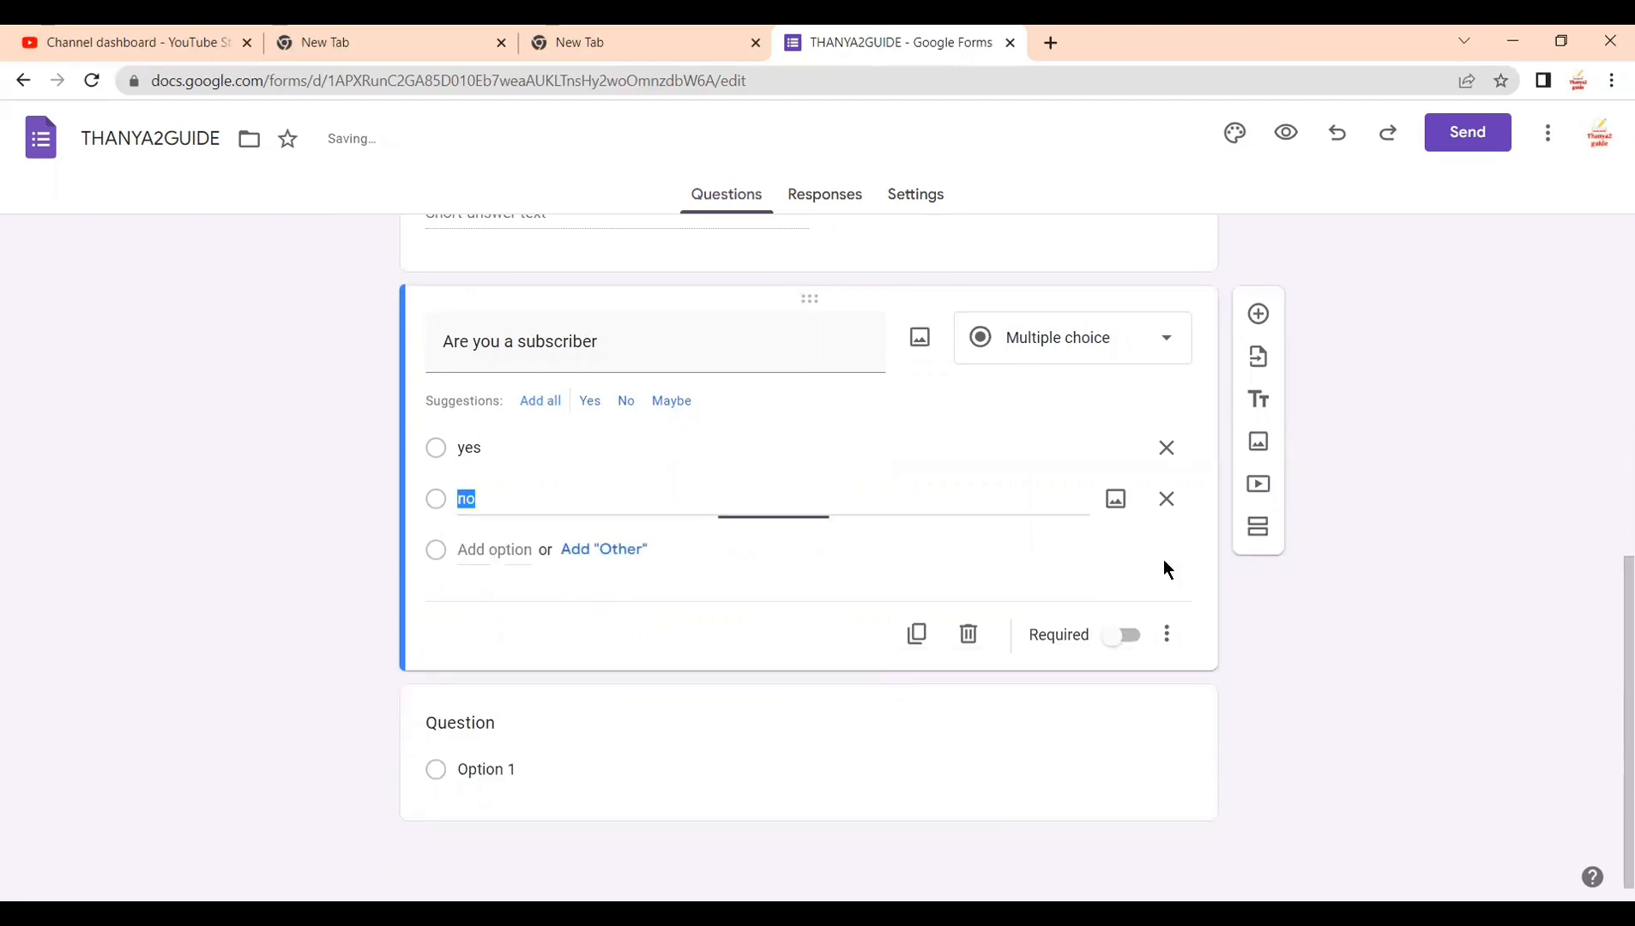
click(1124, 634)
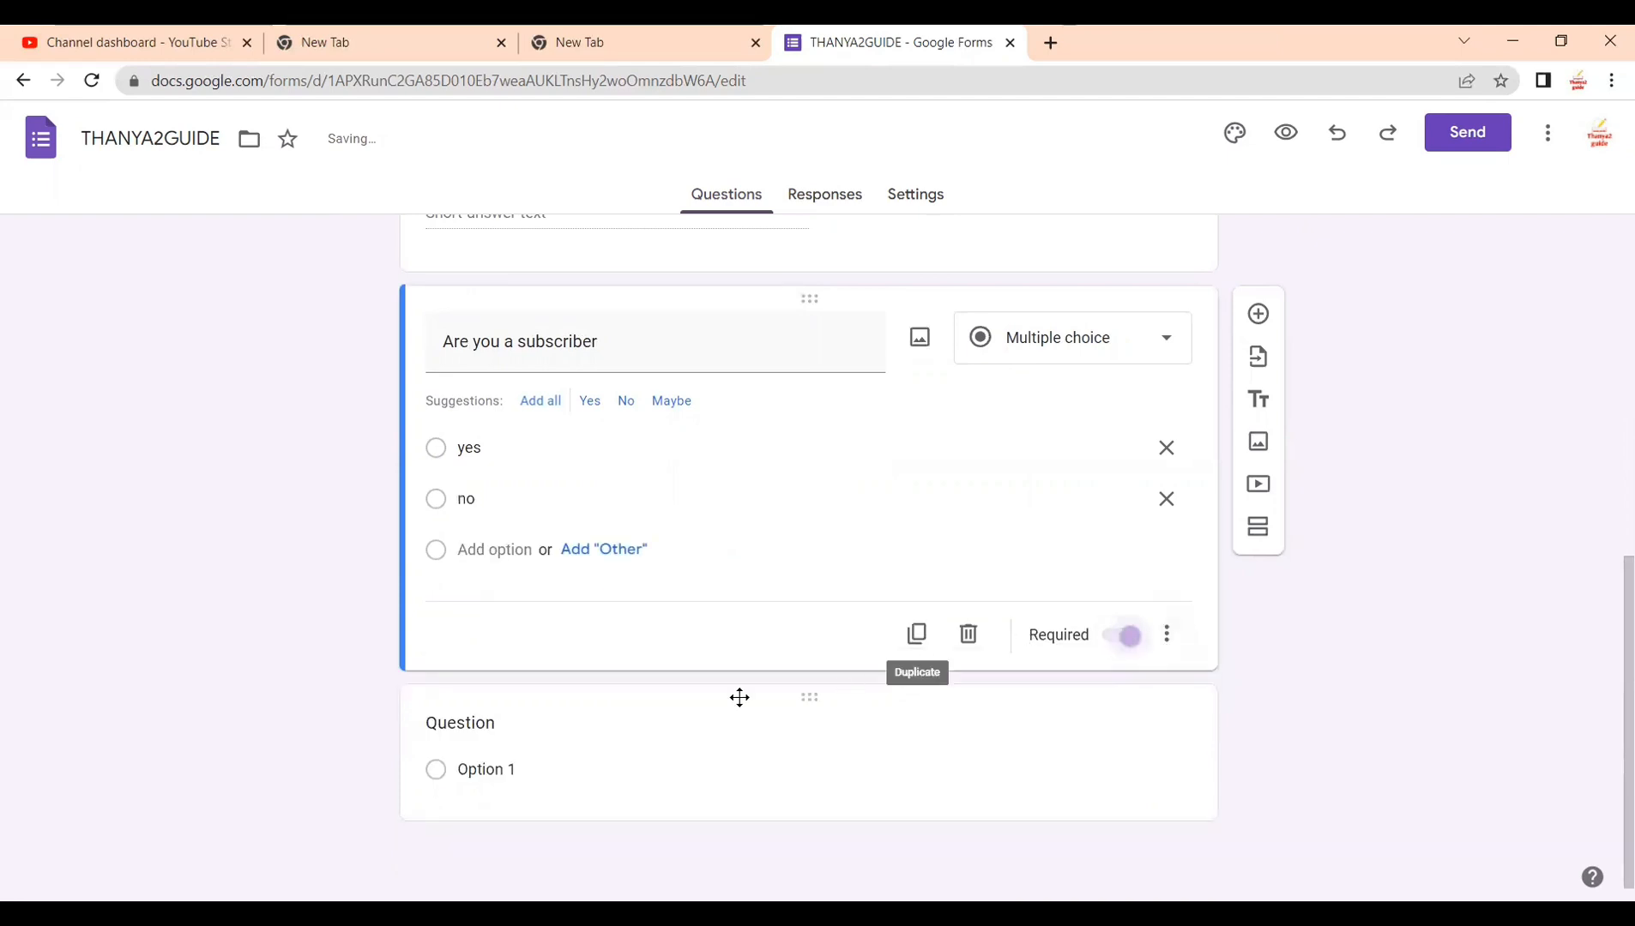
Step: Enter "what kind of content you want from us?" as the text of the new blank question
click(522, 722)
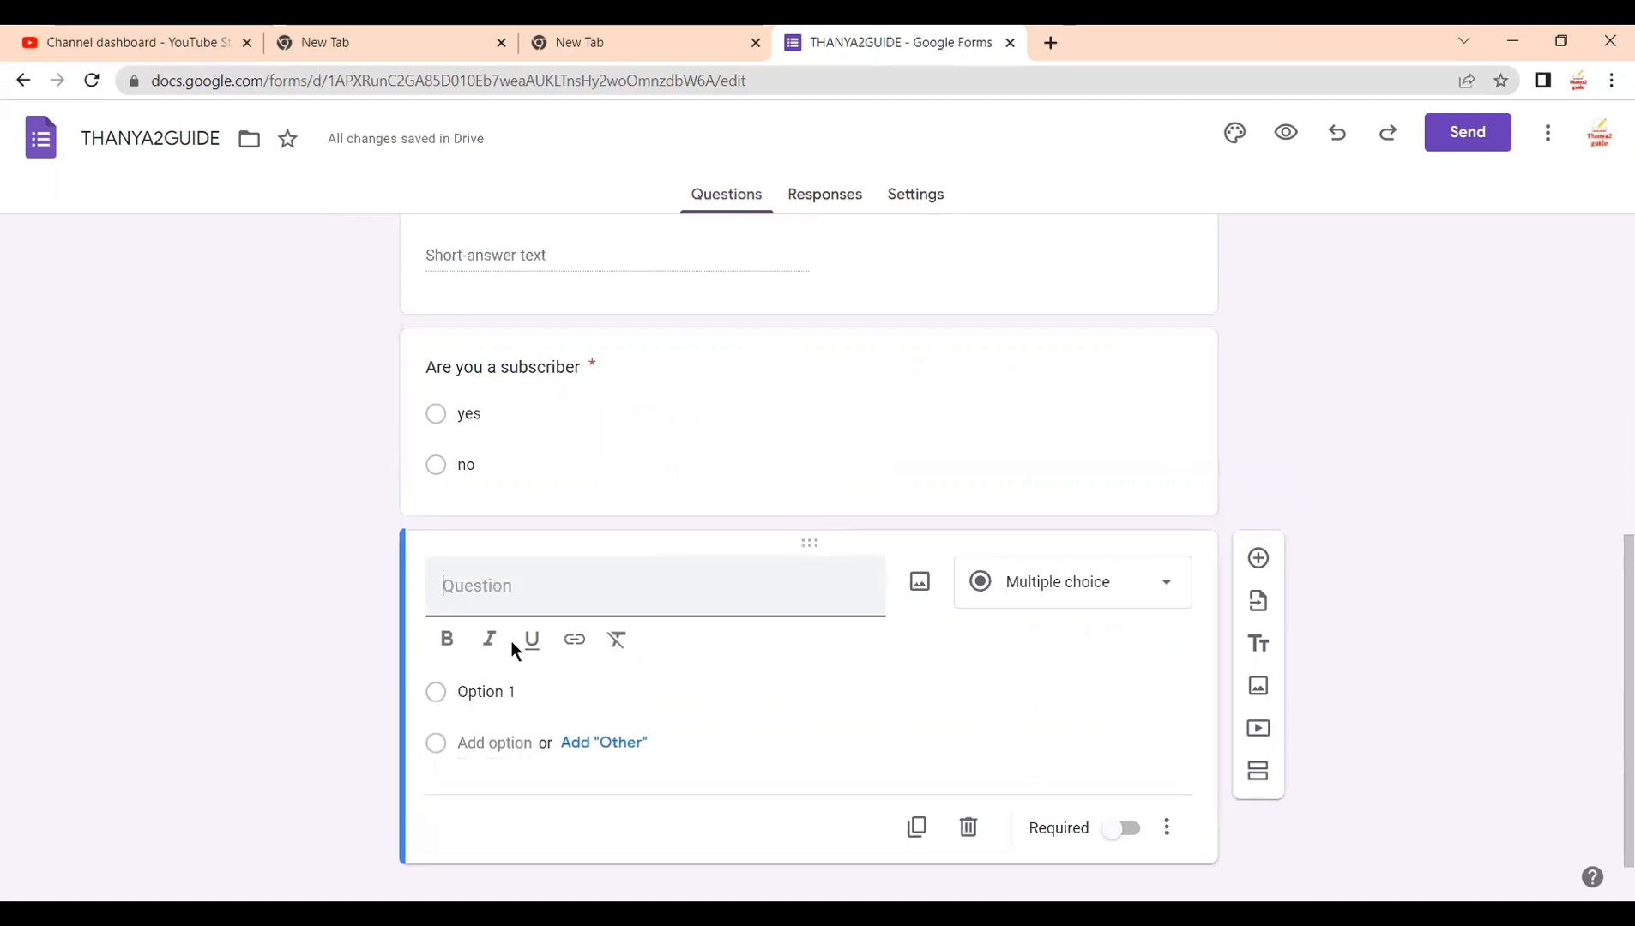
text(what k)
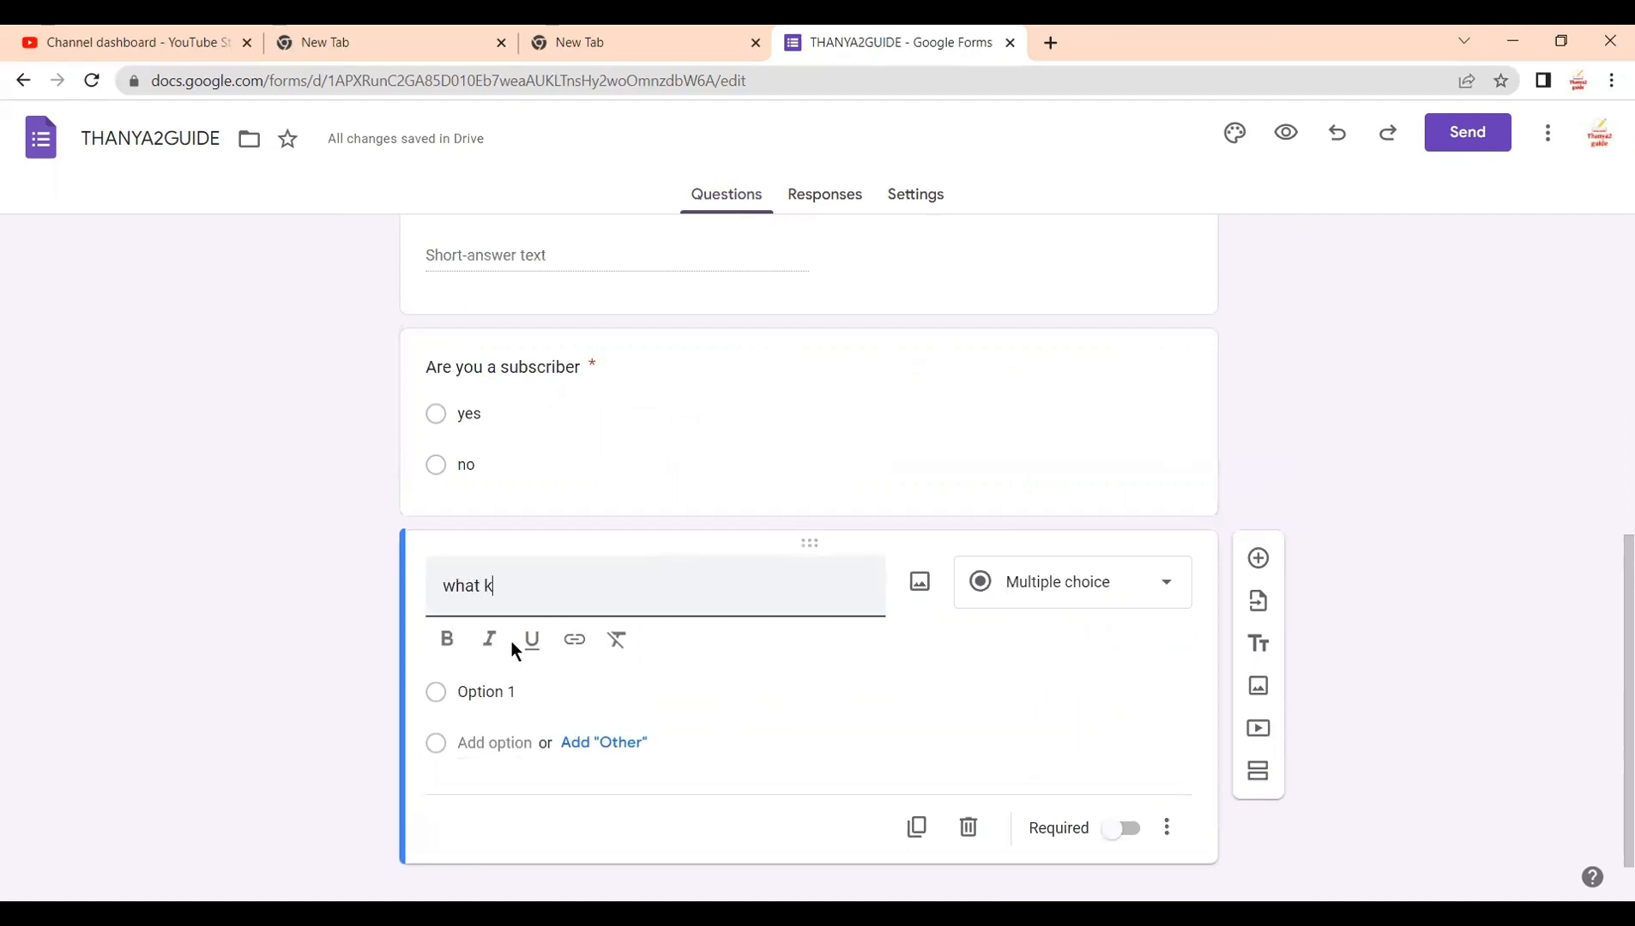
text(ind of c)
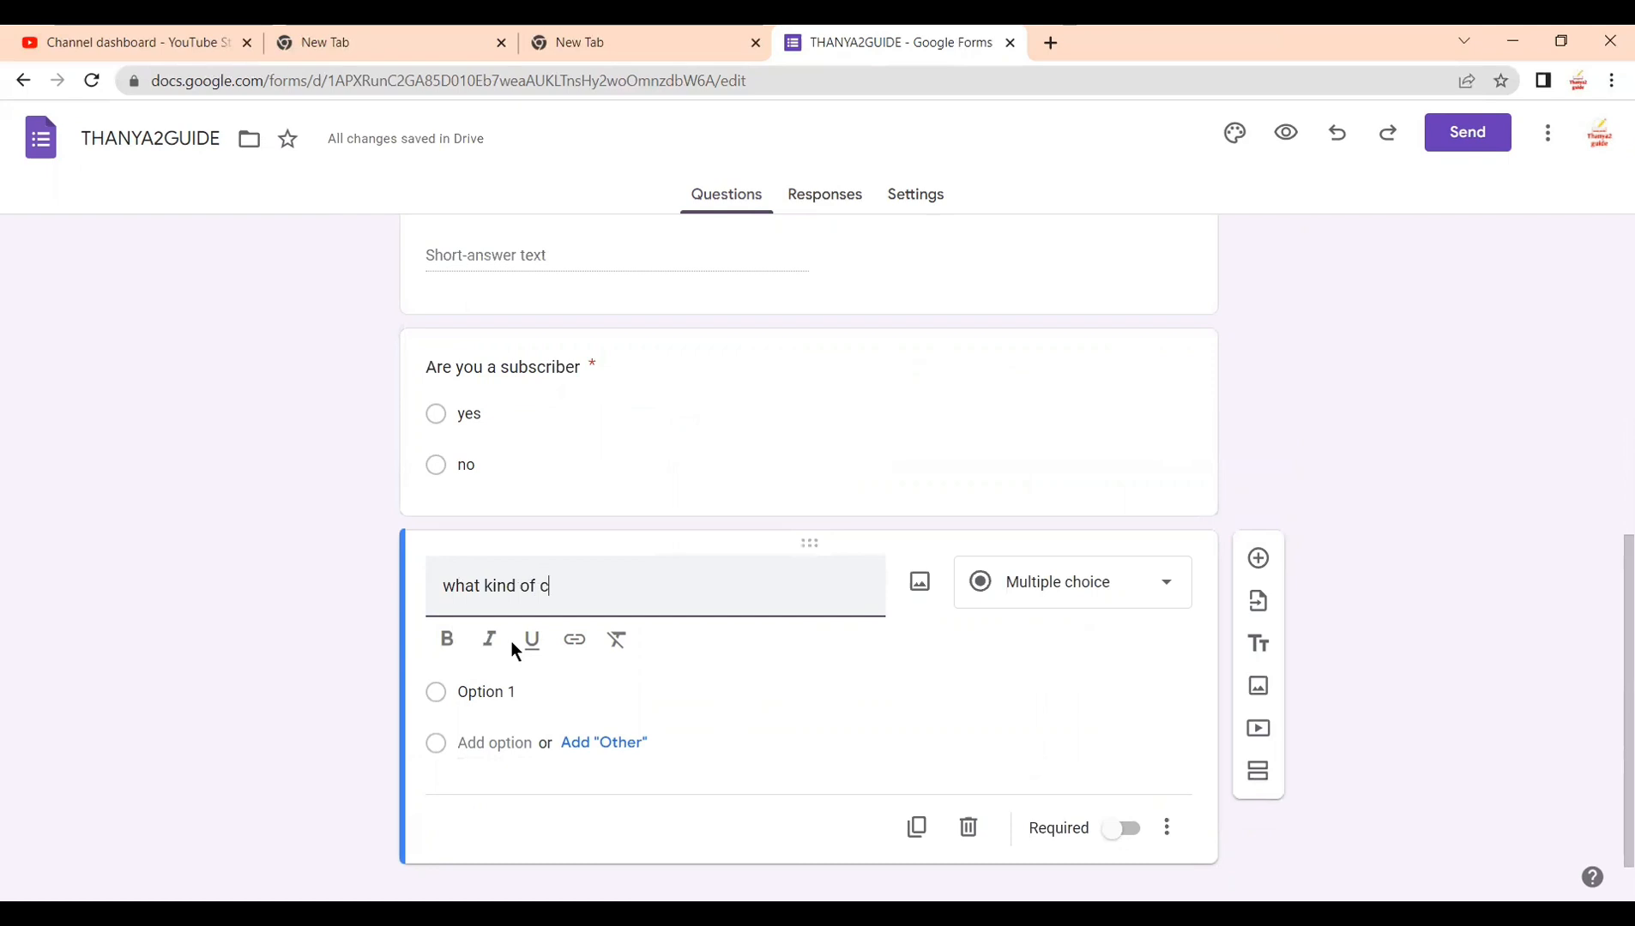
text(onetent)
key(BackSpace)
key(BackSpace)
key(BackSpace)
key(BackSpace)
key(BackSpace)
text(tent you)
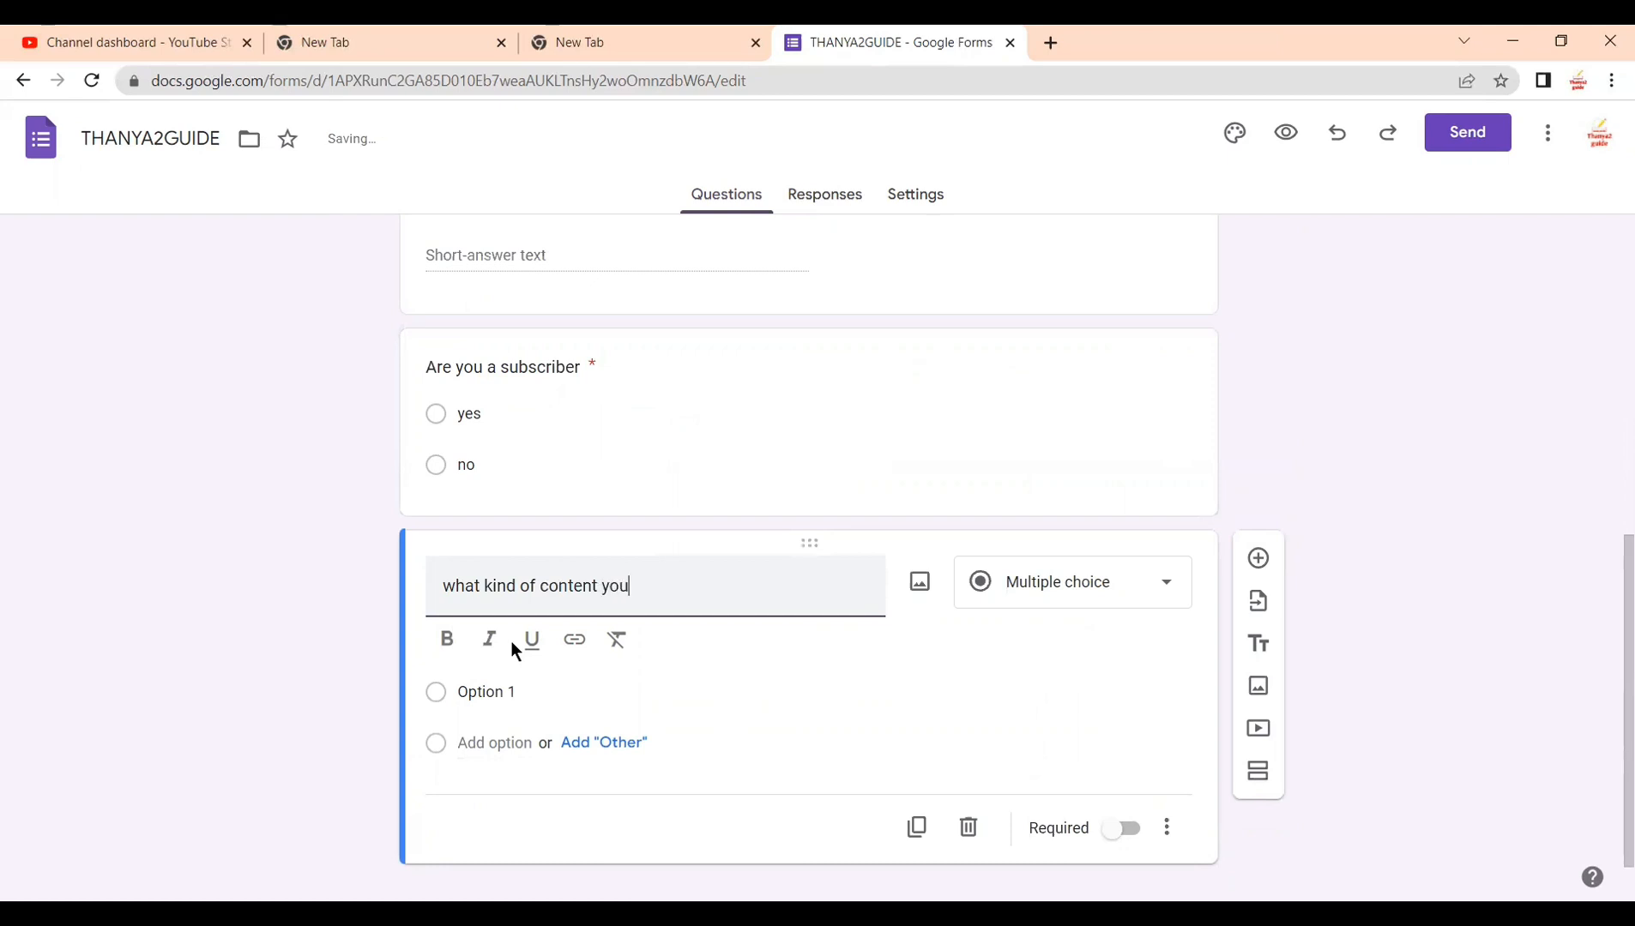
text( want fr)
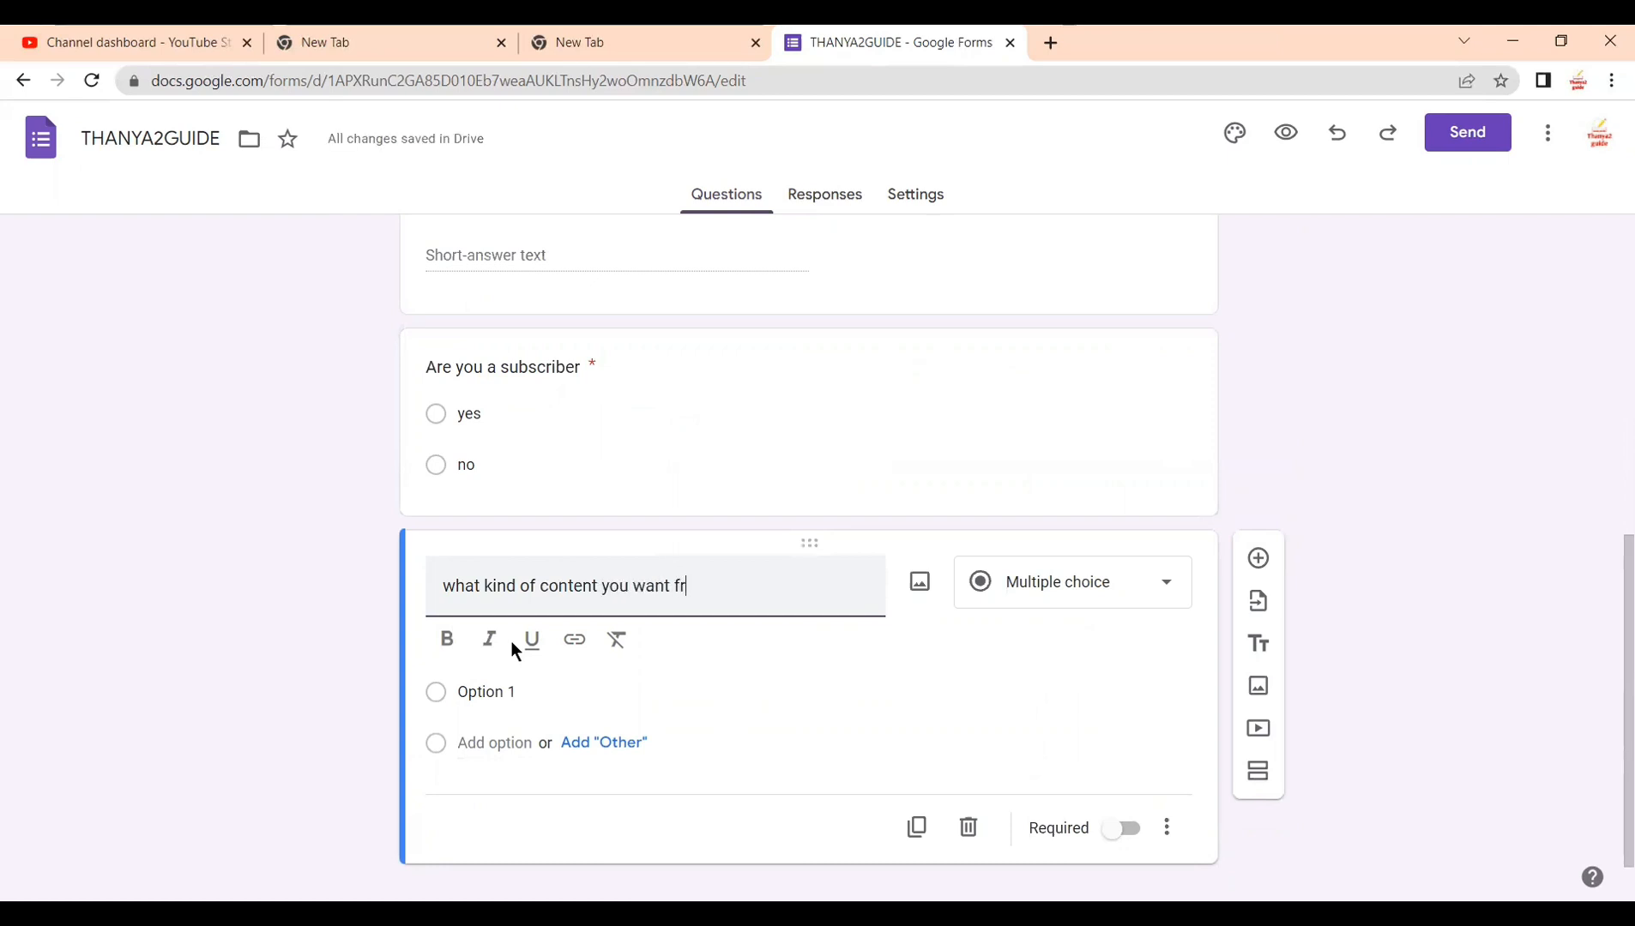
text(om us?)
Step: Change the type of the "what kind of content you want from us?" question to Drop-down
scroll(600, 678, down, 1)
click(519, 649)
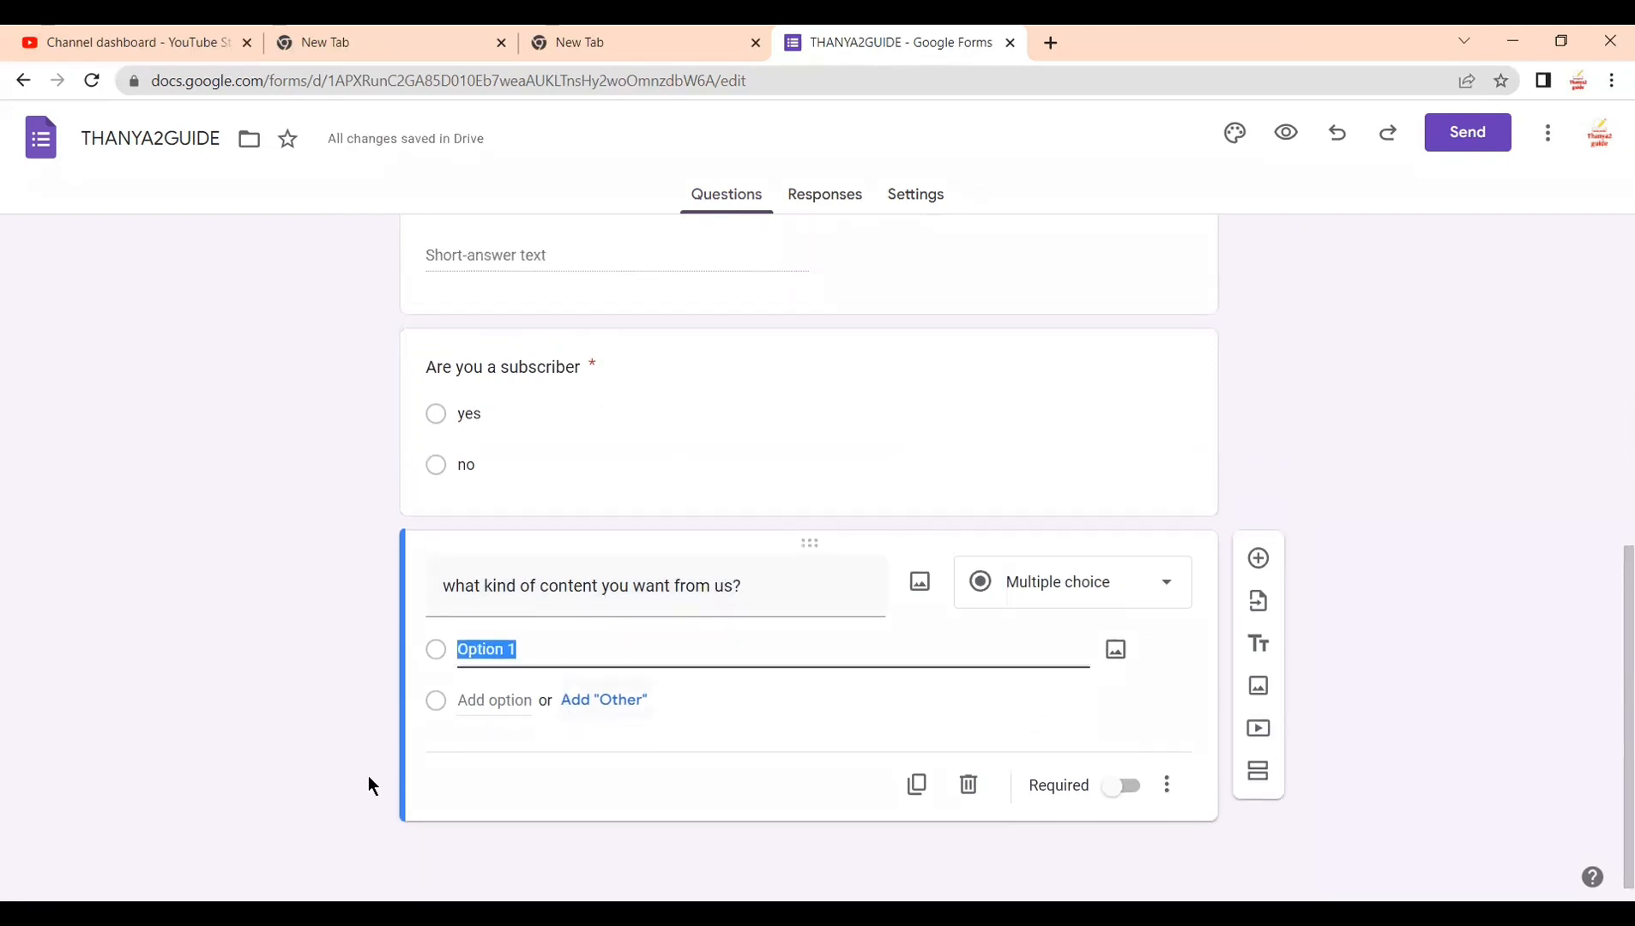
click(1011, 586)
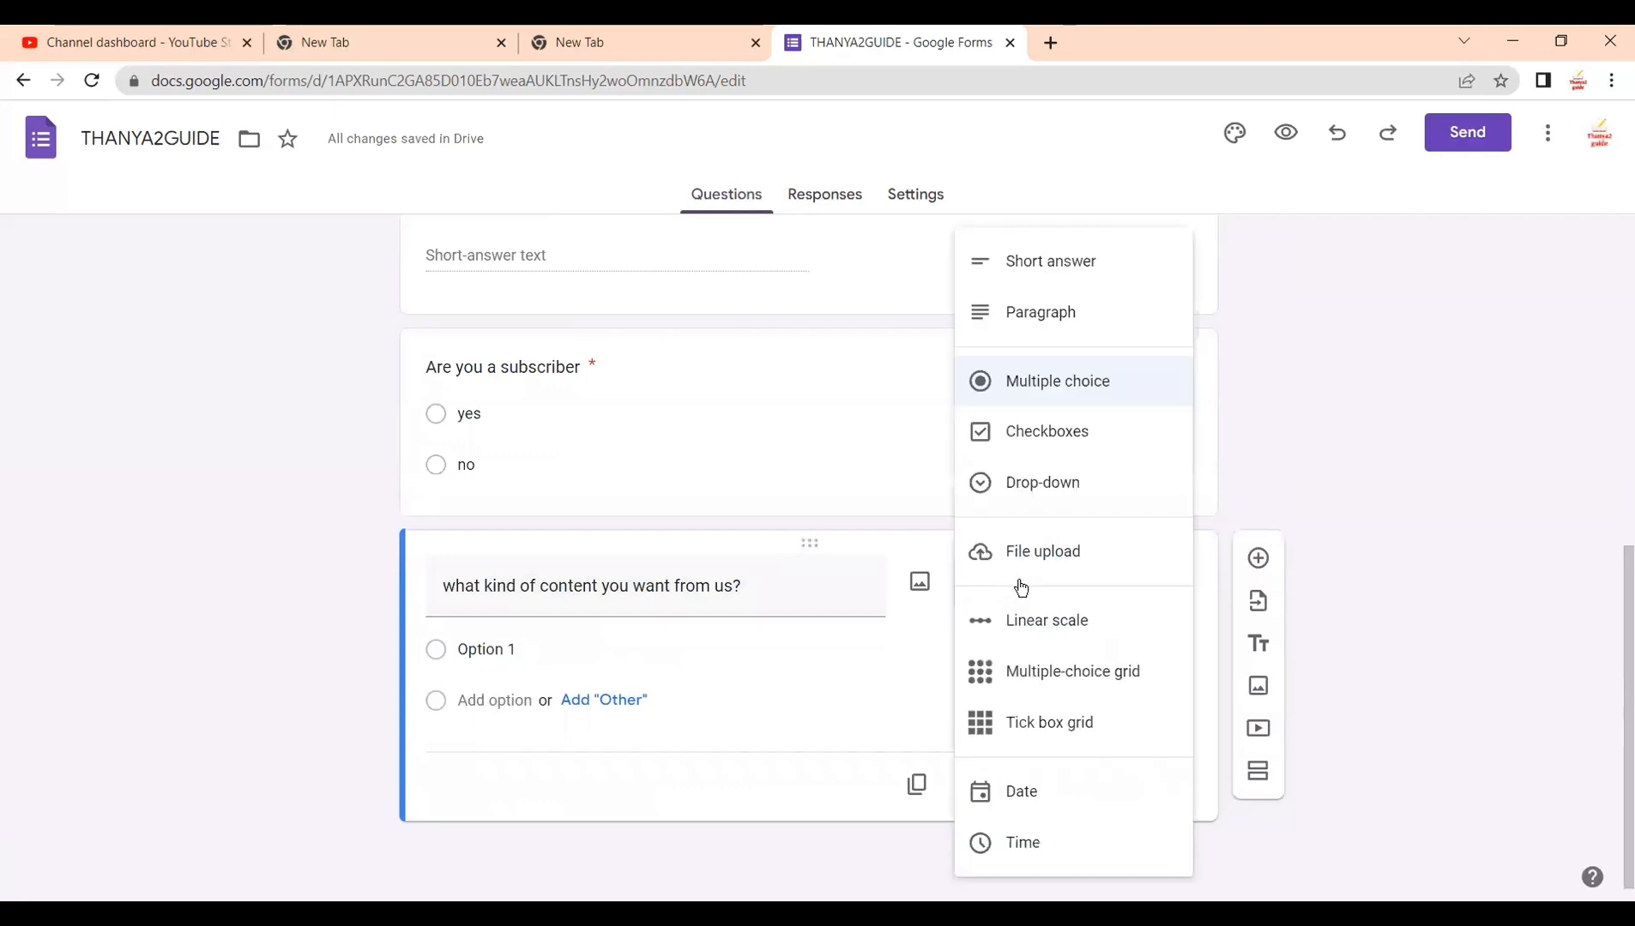
click(1064, 485)
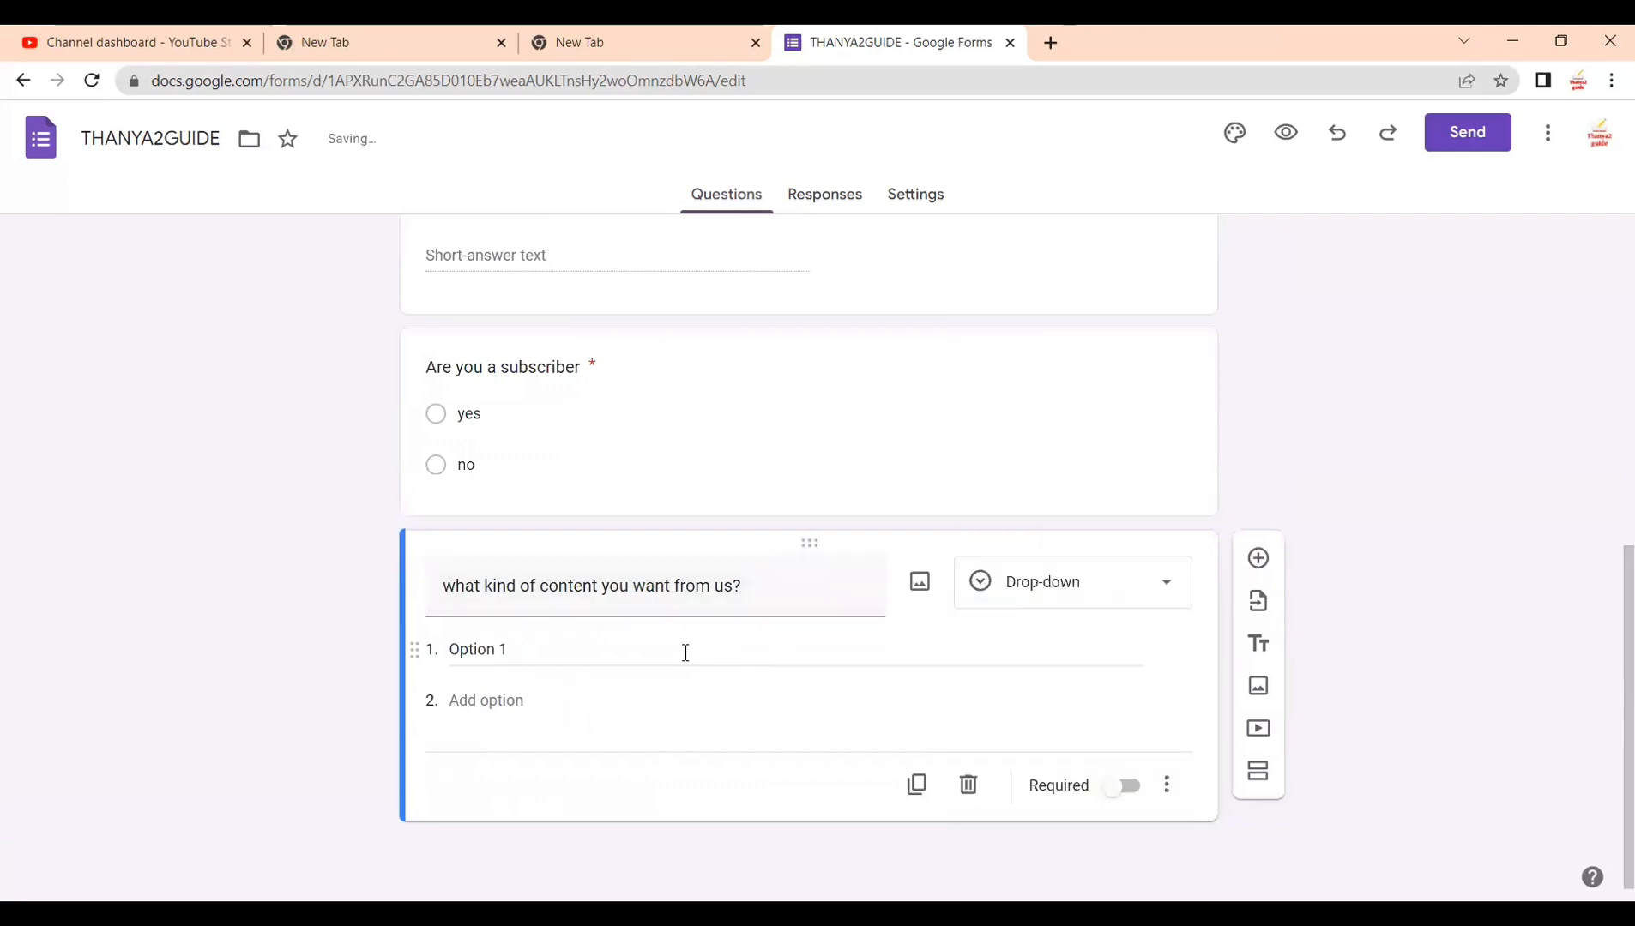
click(537, 652)
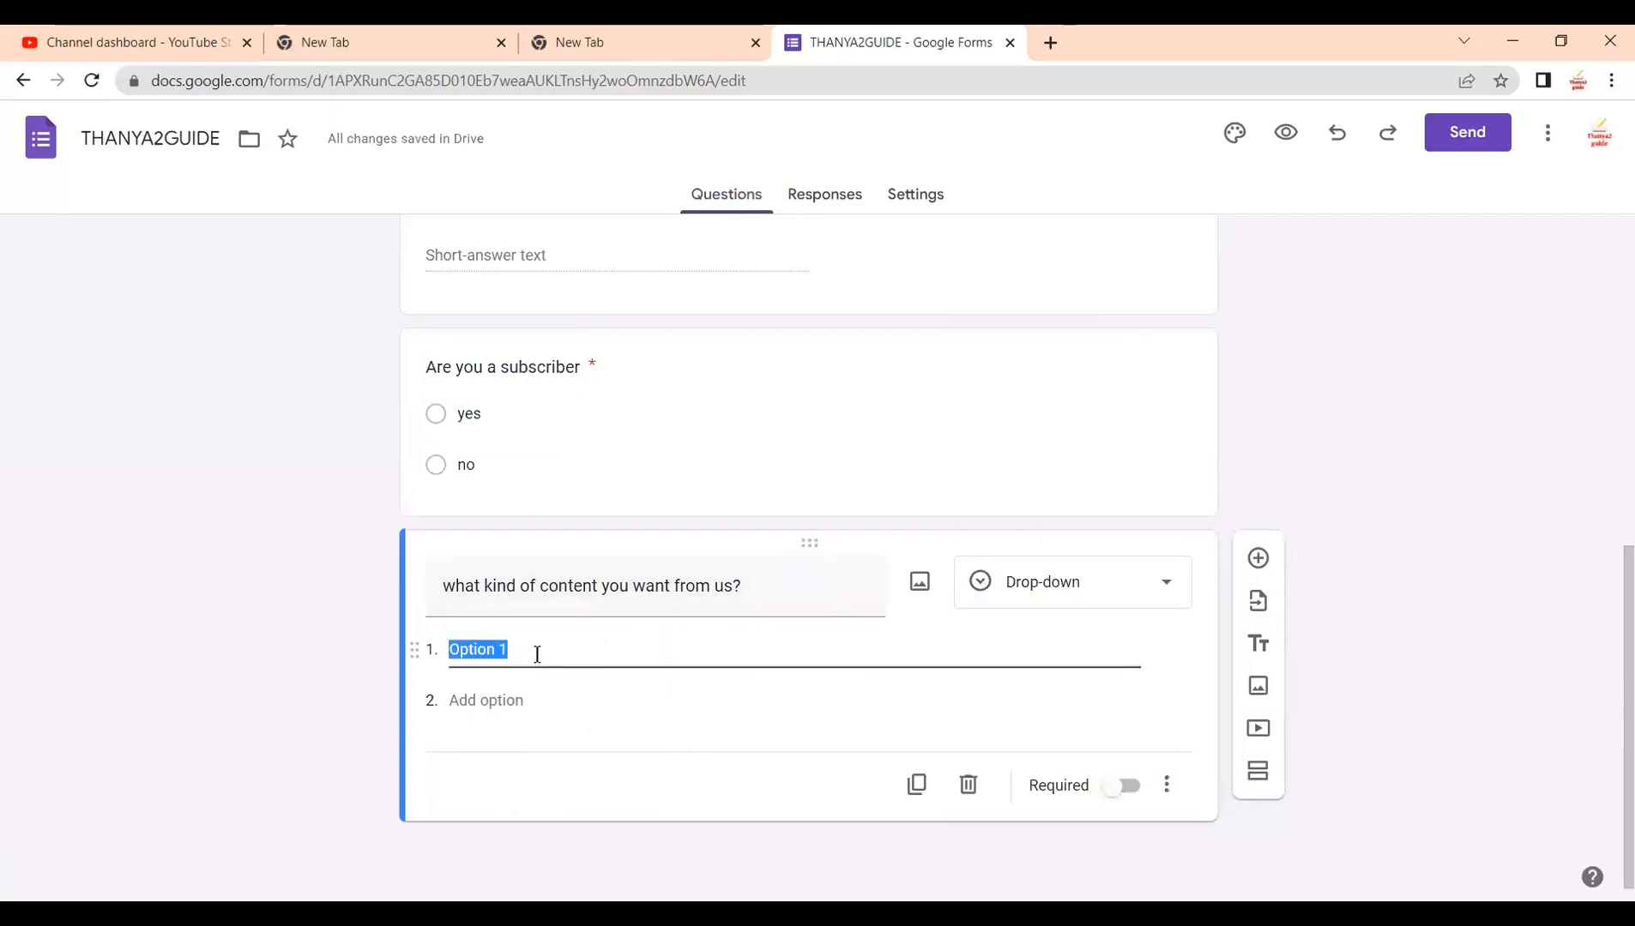
key(BackSpace)
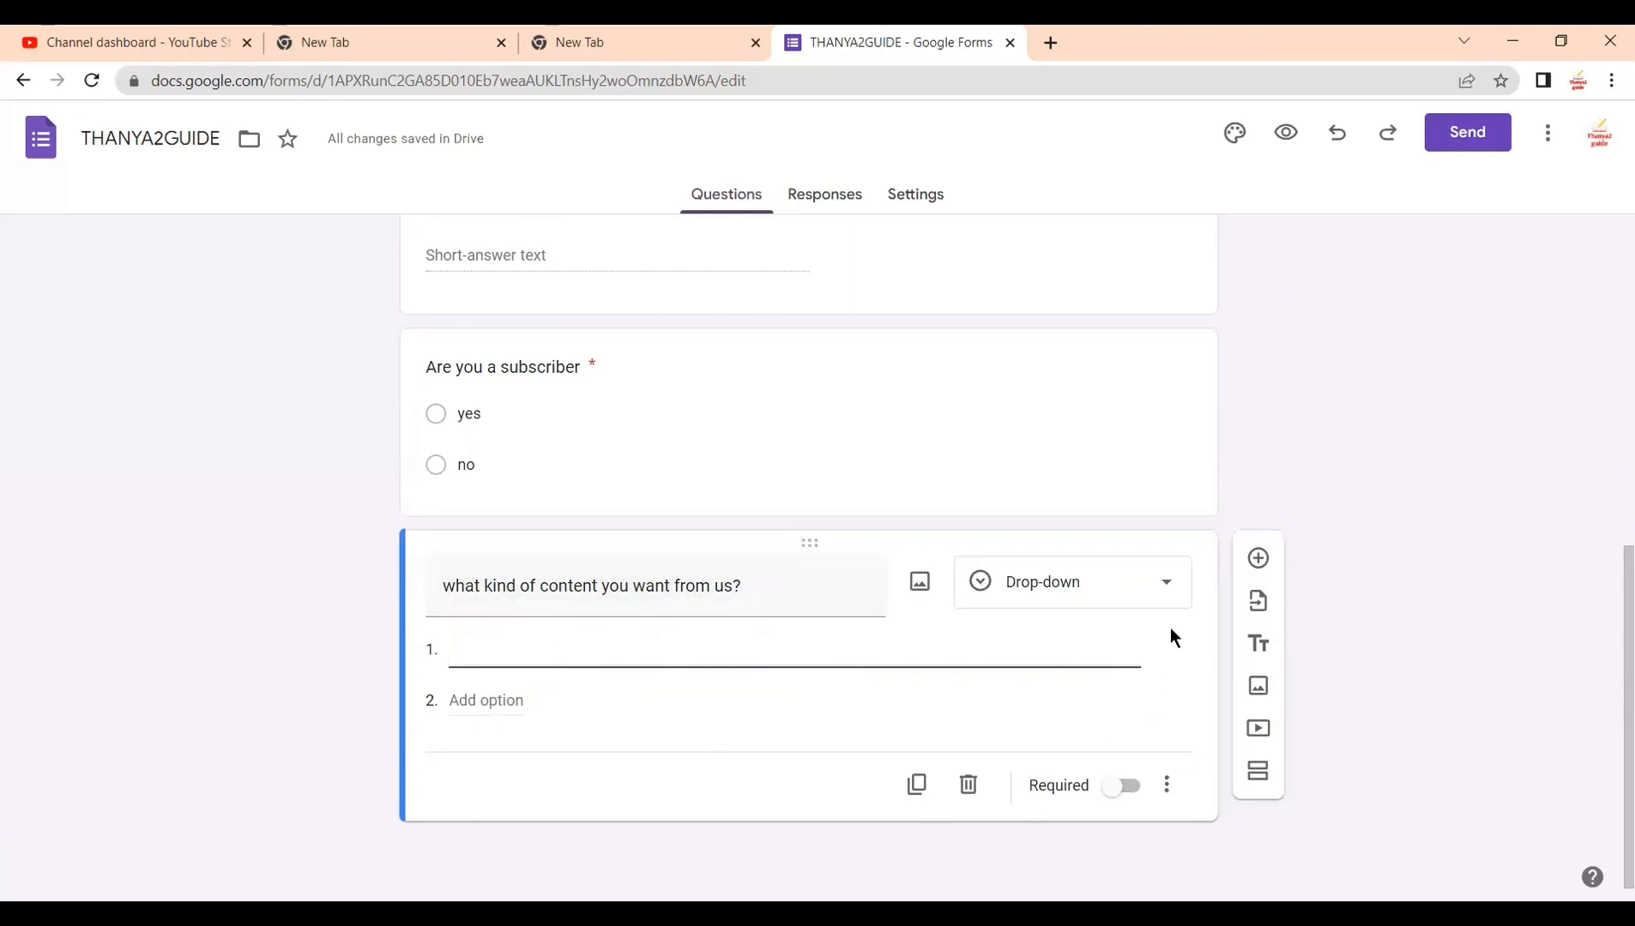
click(1134, 591)
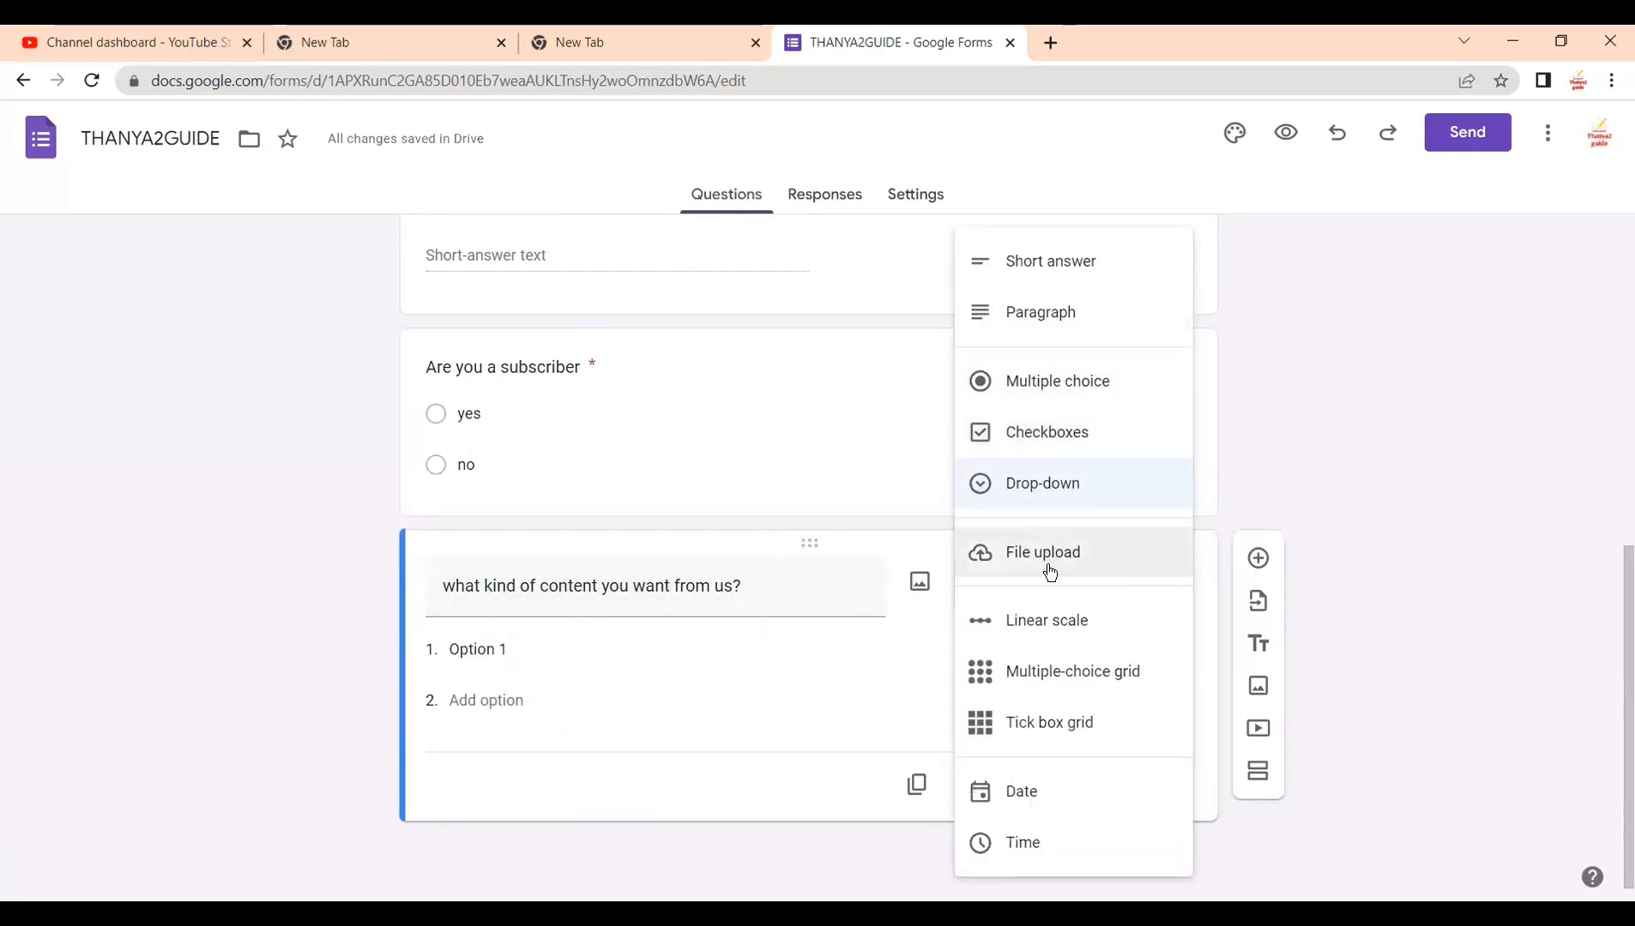
click(1048, 484)
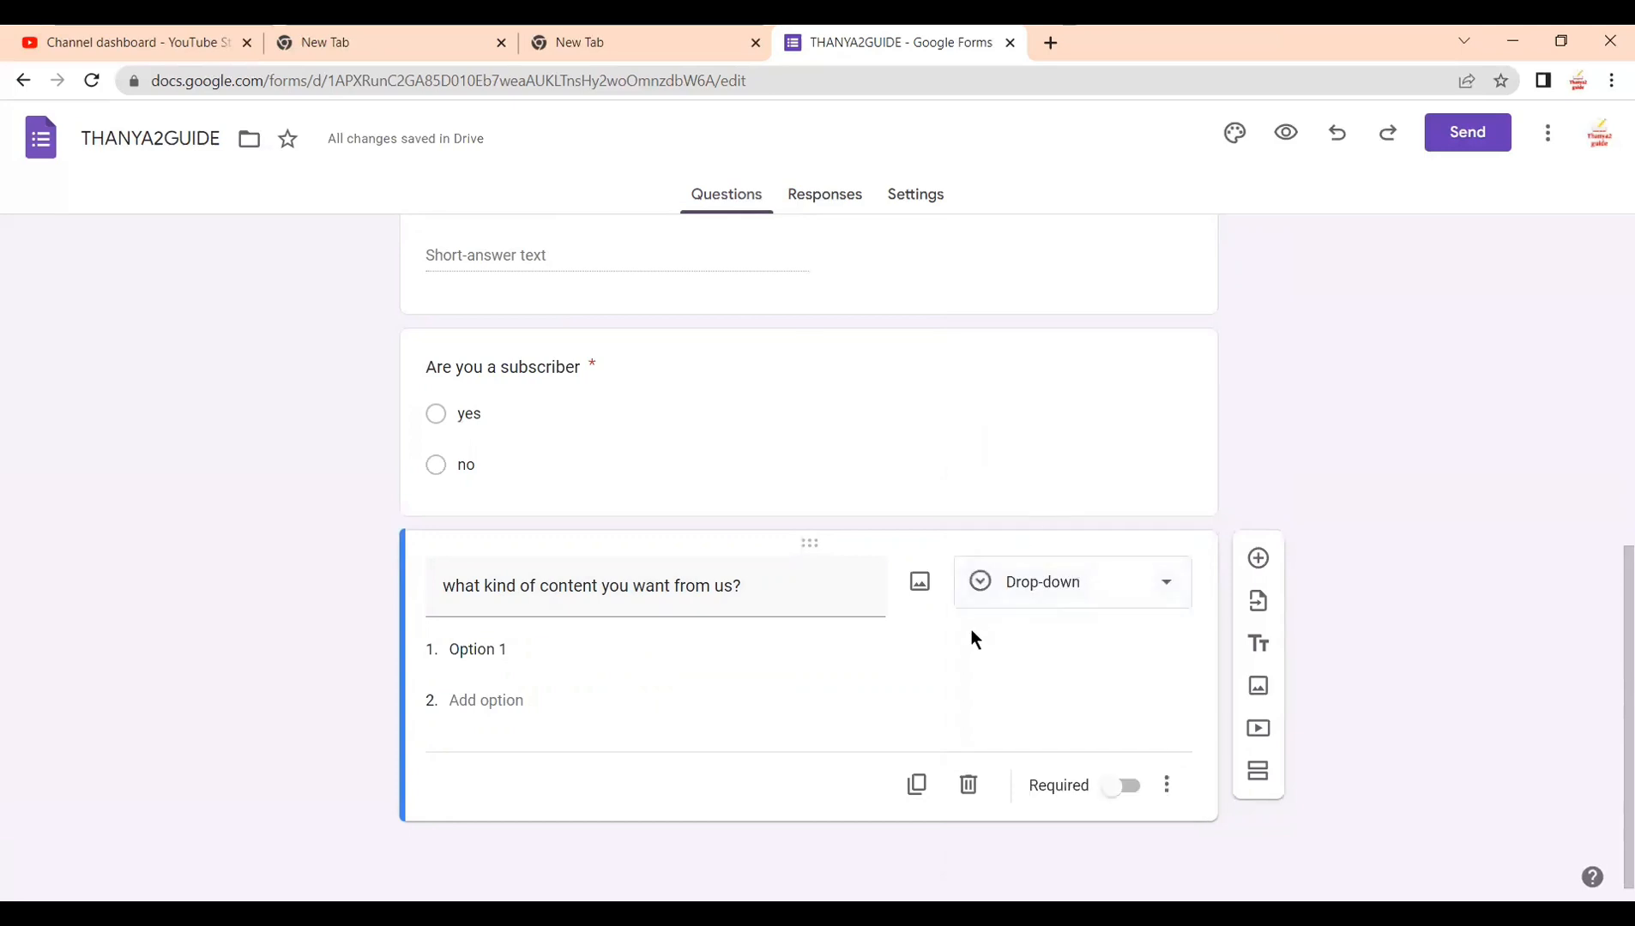
Step: Enter "career guidance" and "ttwreis /tsrjc" as the first two options of the "what kind of content you want from us?" question
click(523, 653)
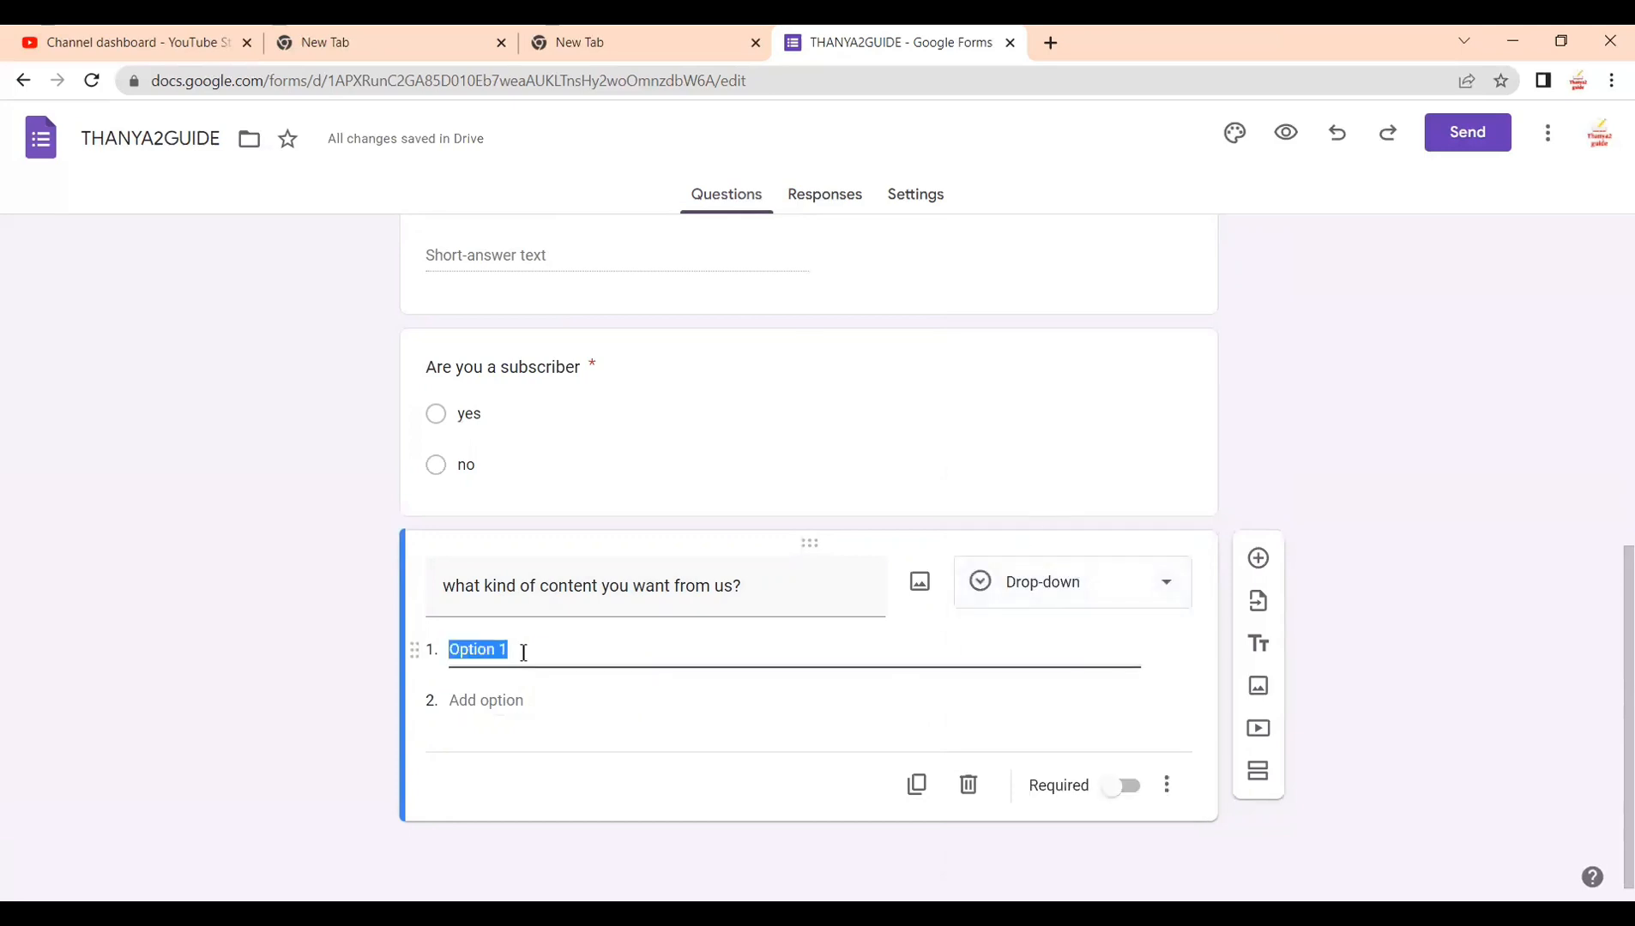
text(career guidance)
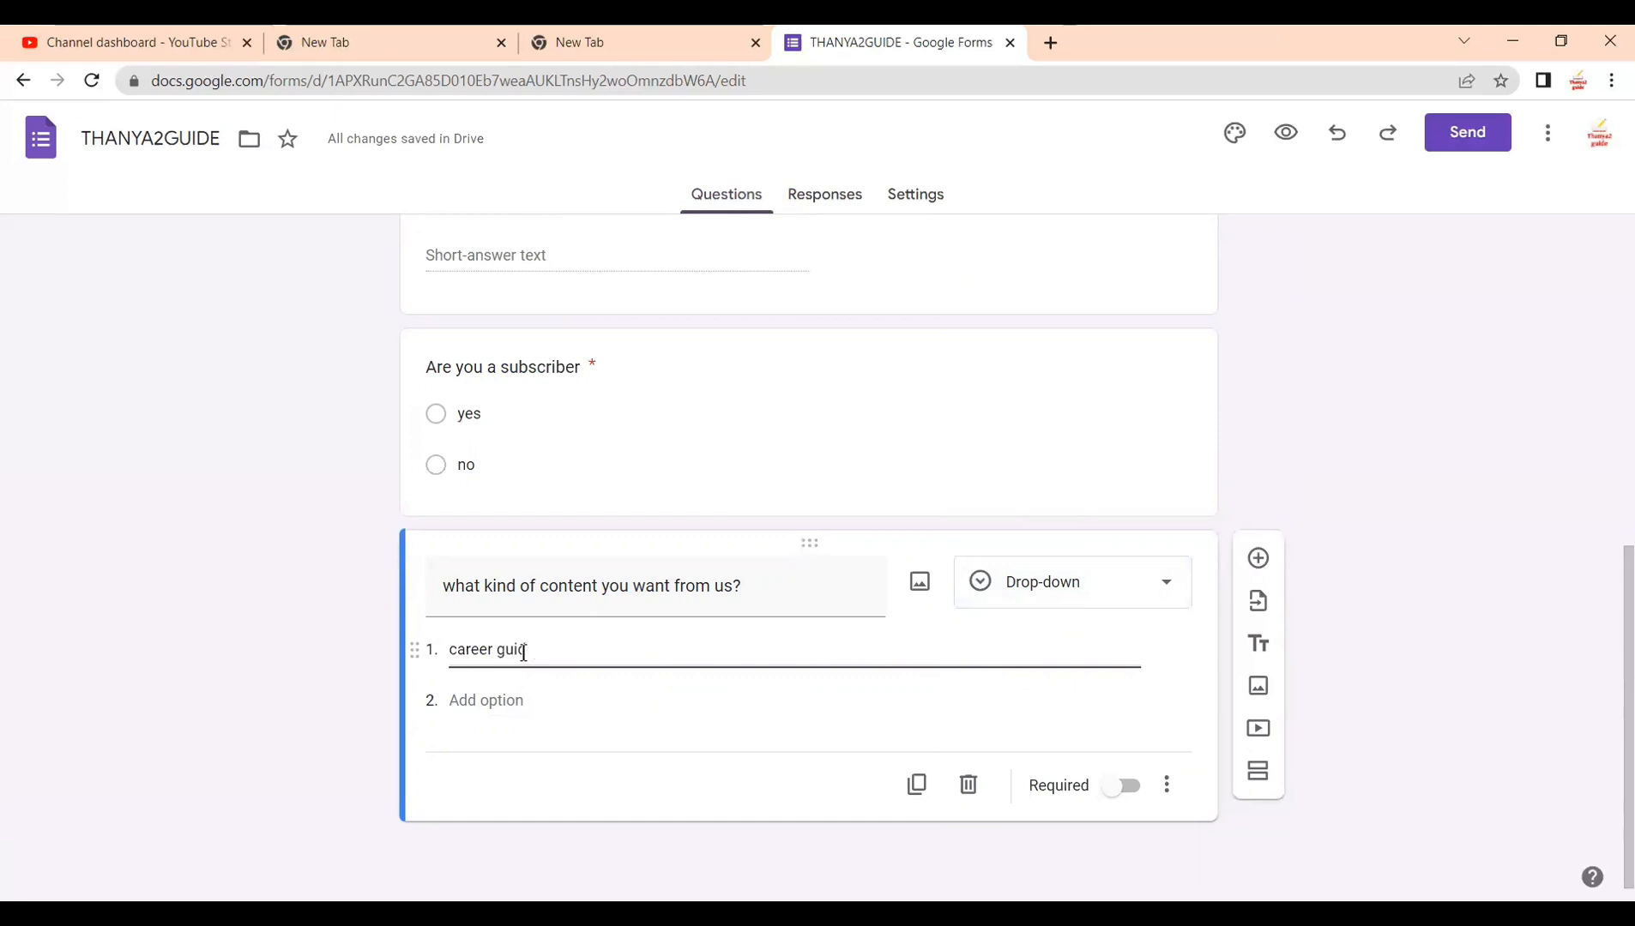
click(486, 705)
key(BackSpace)
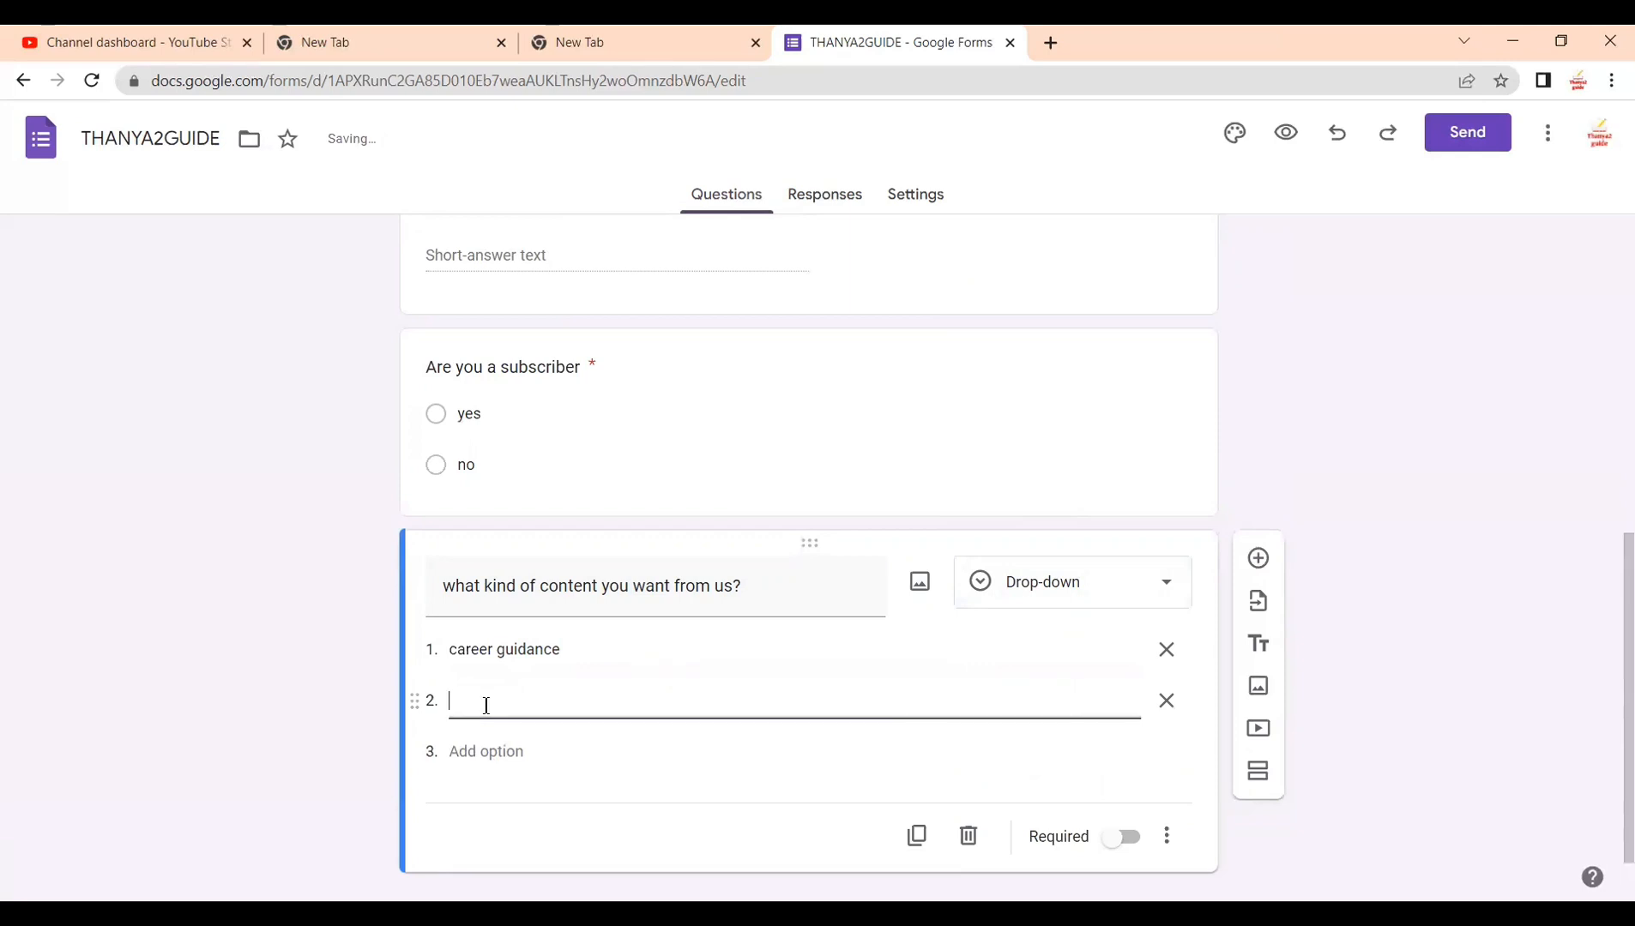
text(ttwre)
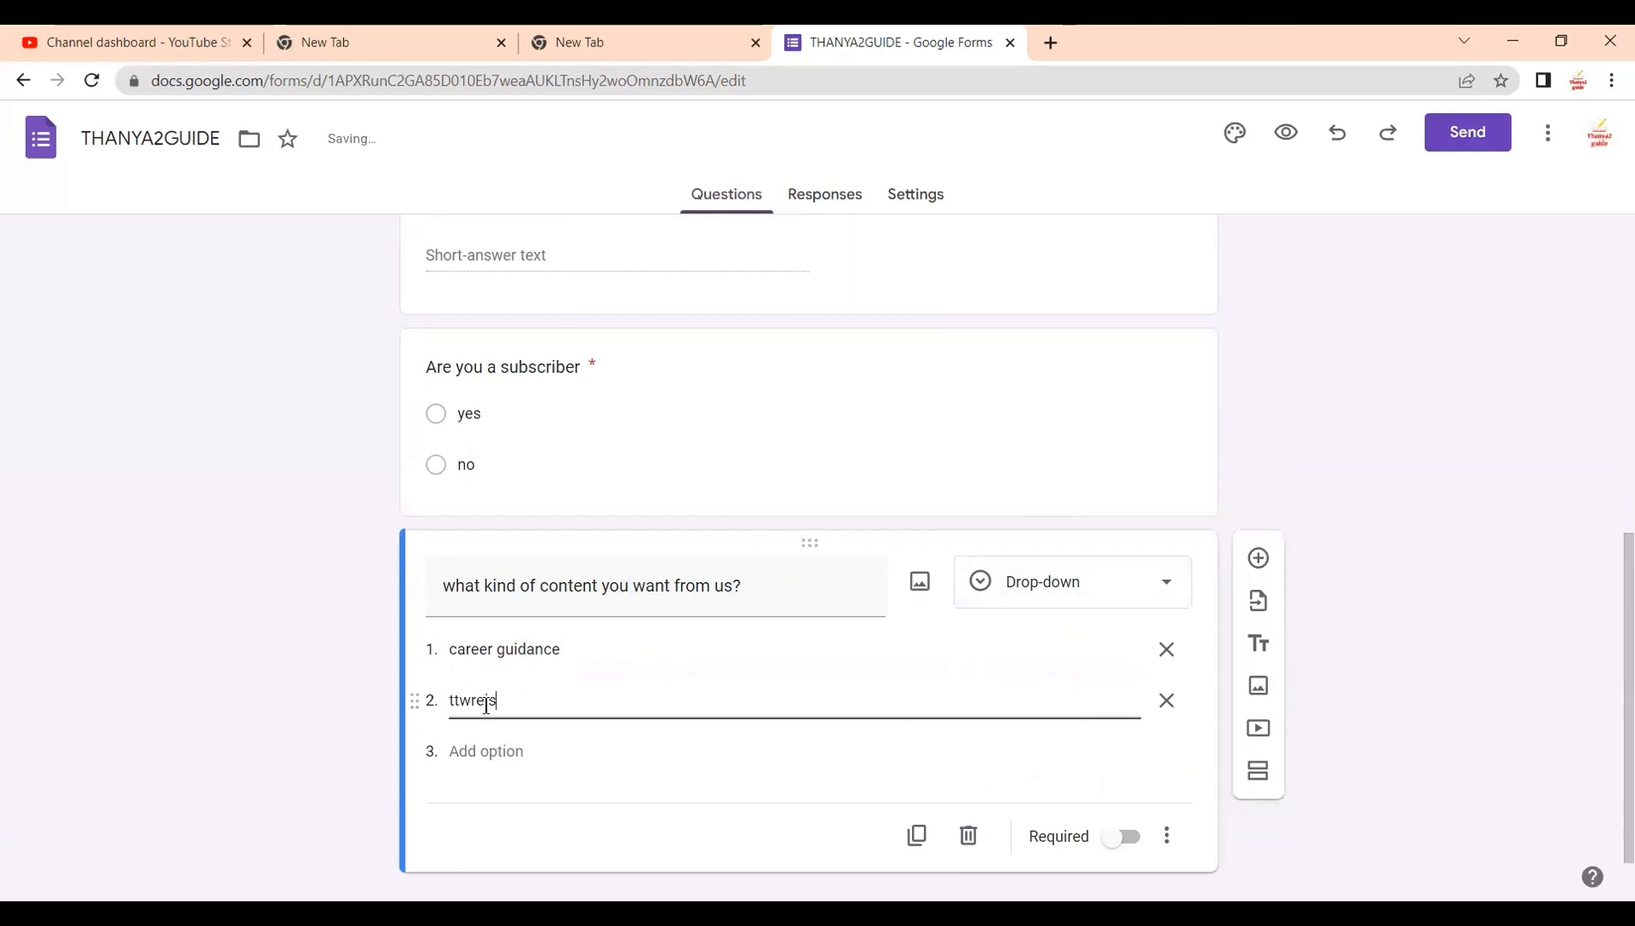
text(is /tsrjc)
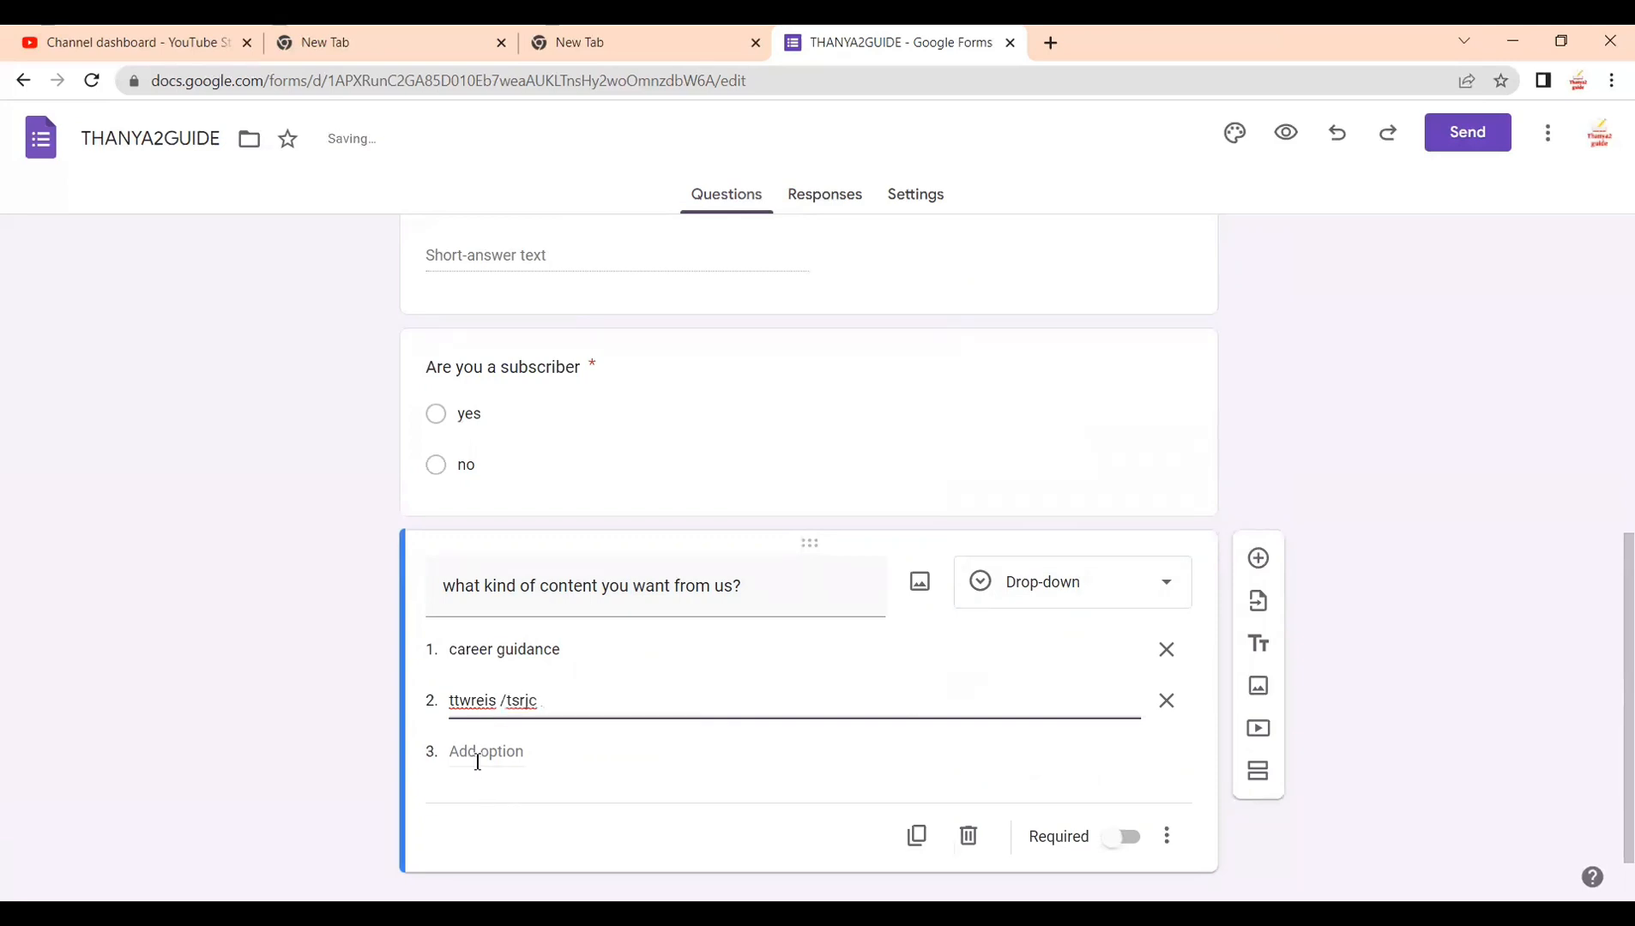
Step: Add "all gurukula updates" as the third option of the content question
click(476, 759)
text(all g)
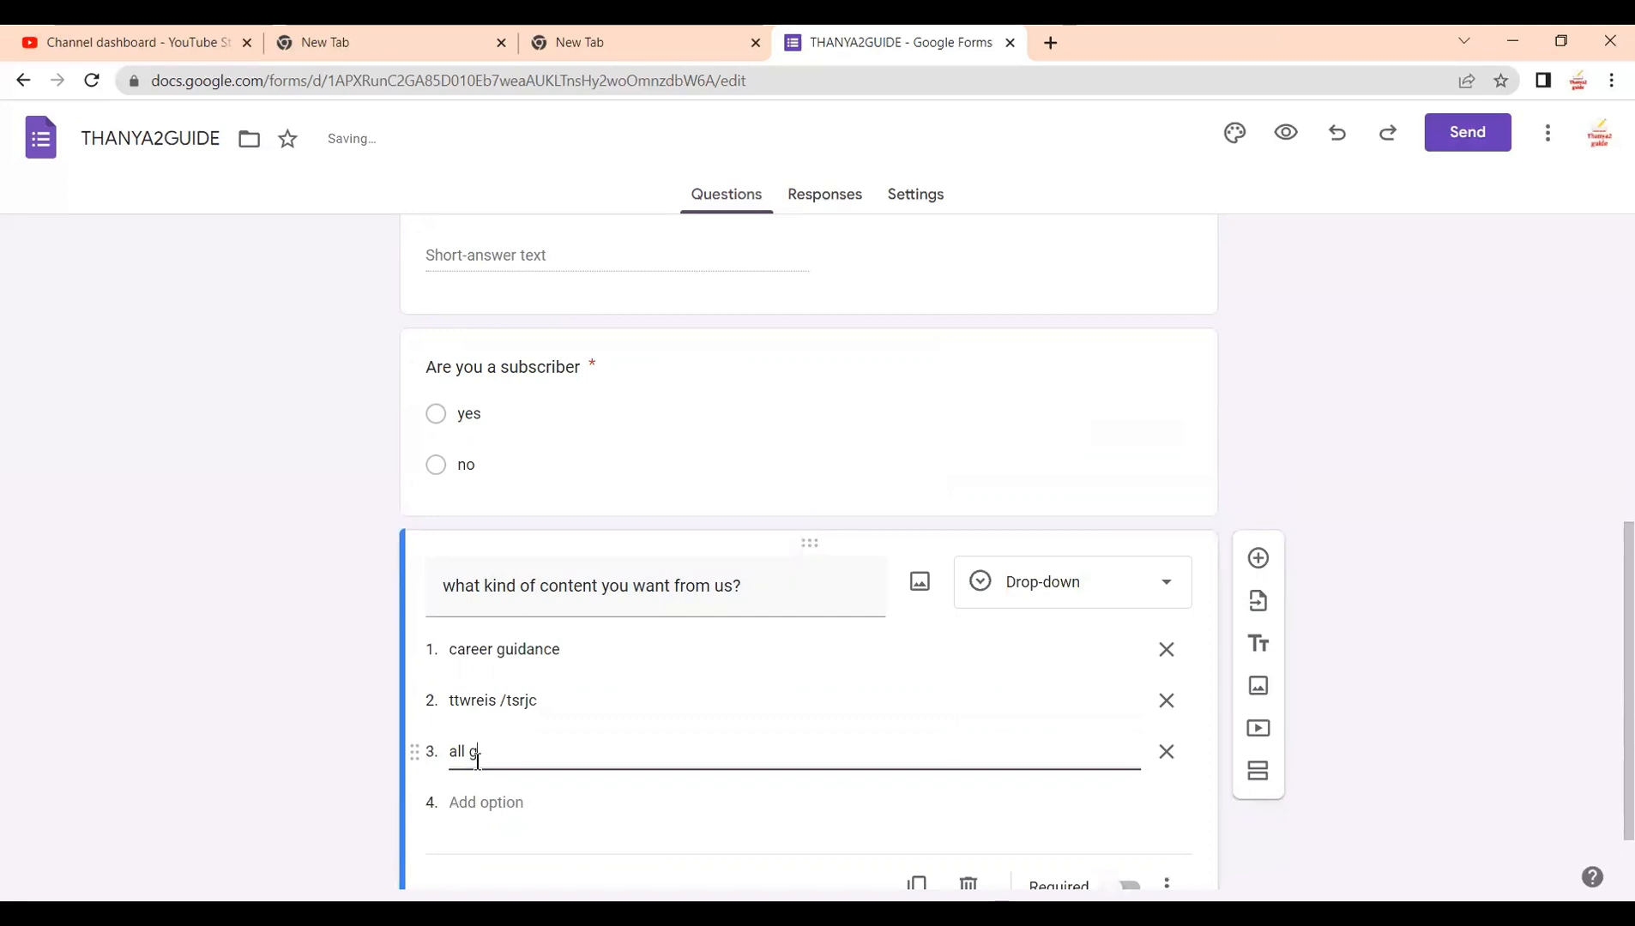
text(urukula )
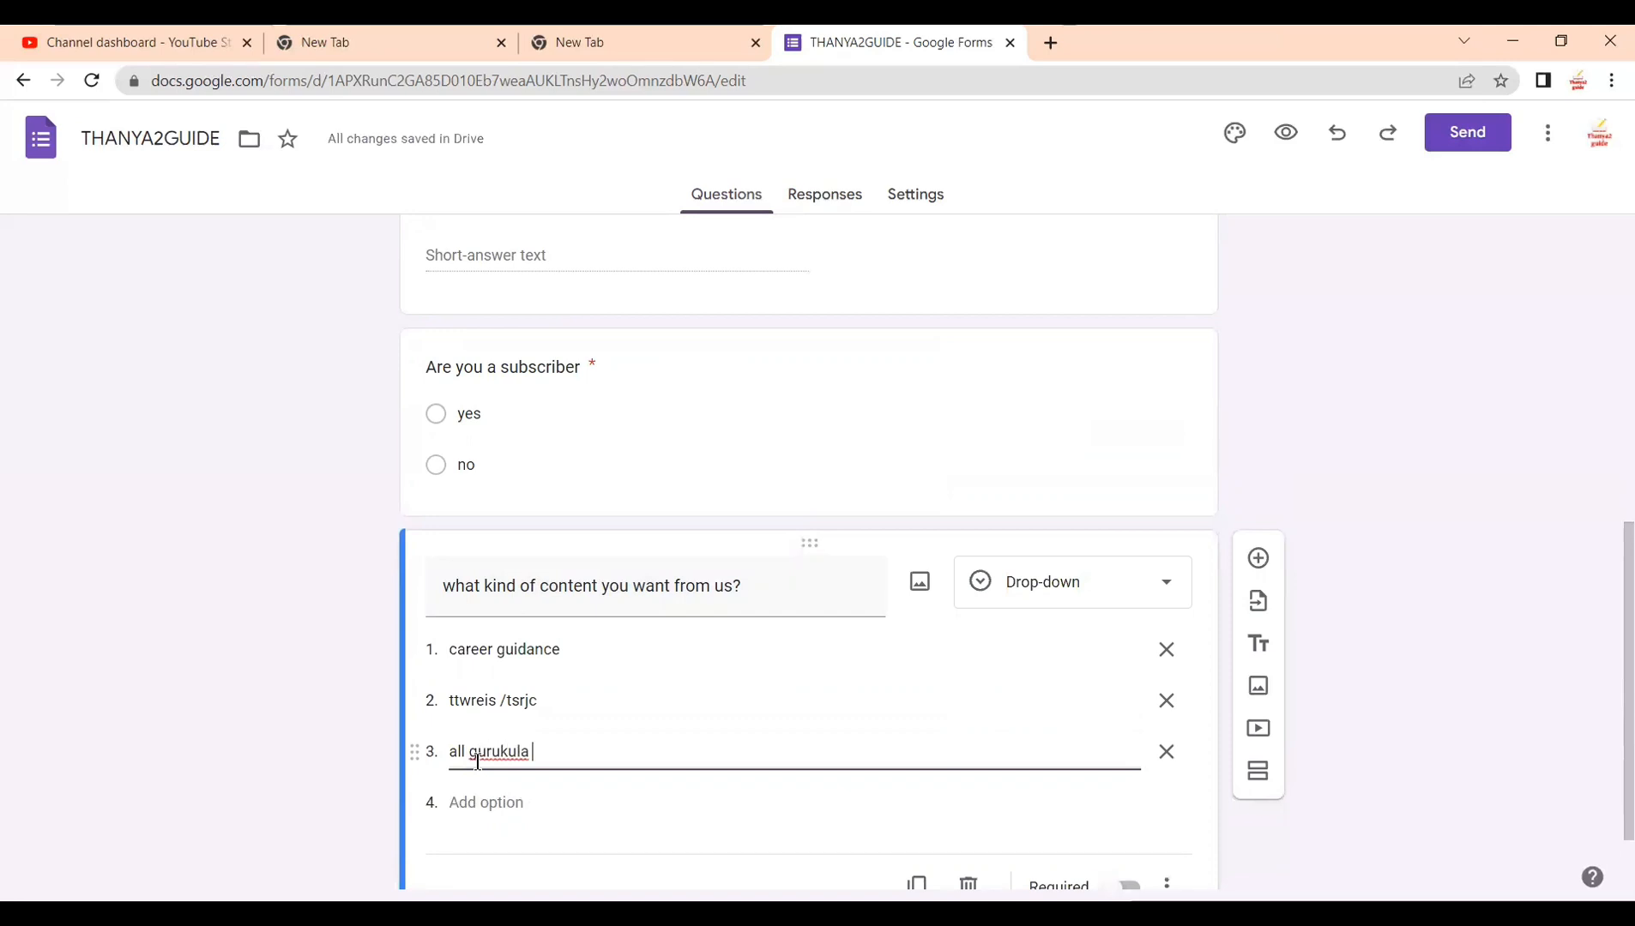
text(updates)
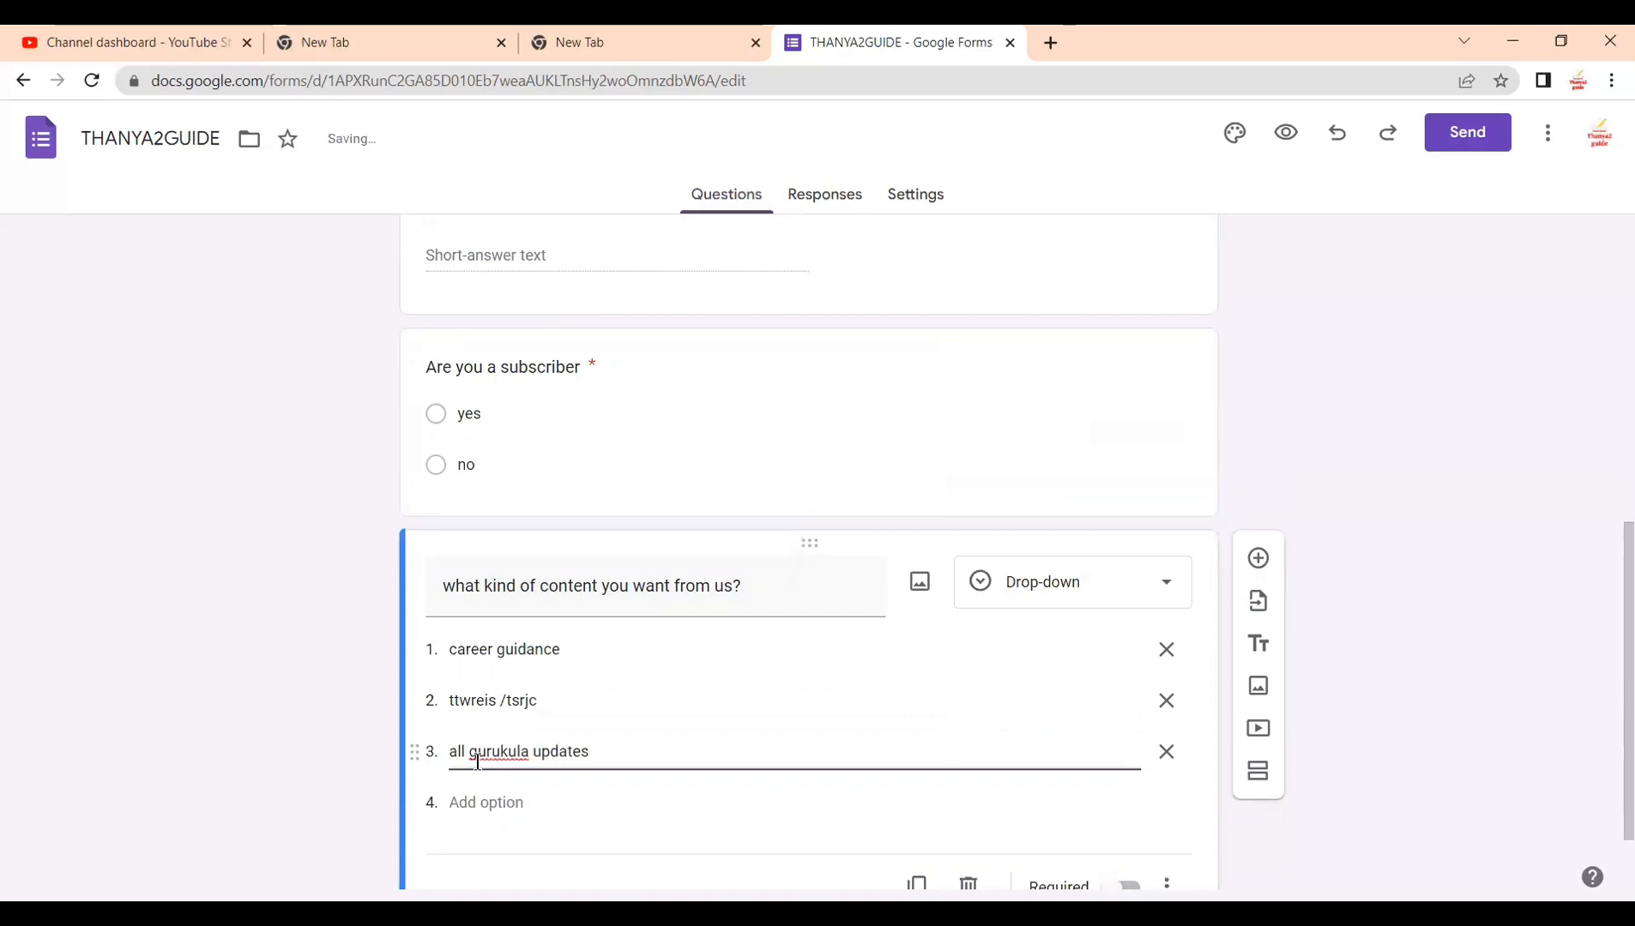
Step: Add "emp;oyement news" as the fourth option of the content question and start a fifth option
click(478, 802)
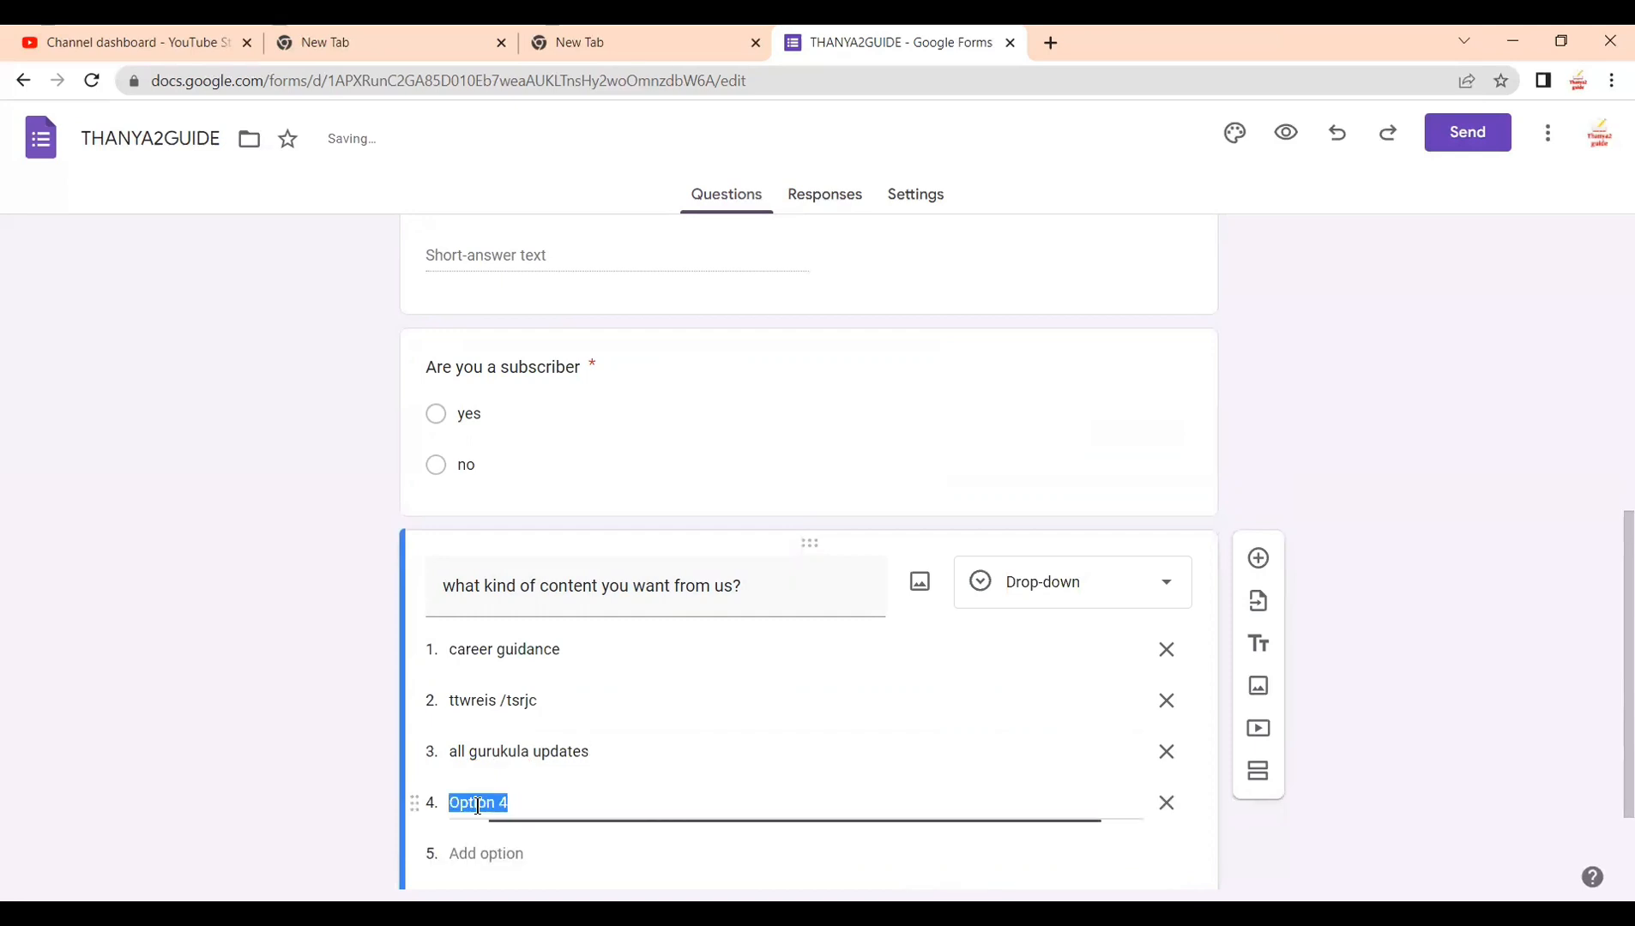
text(emp)
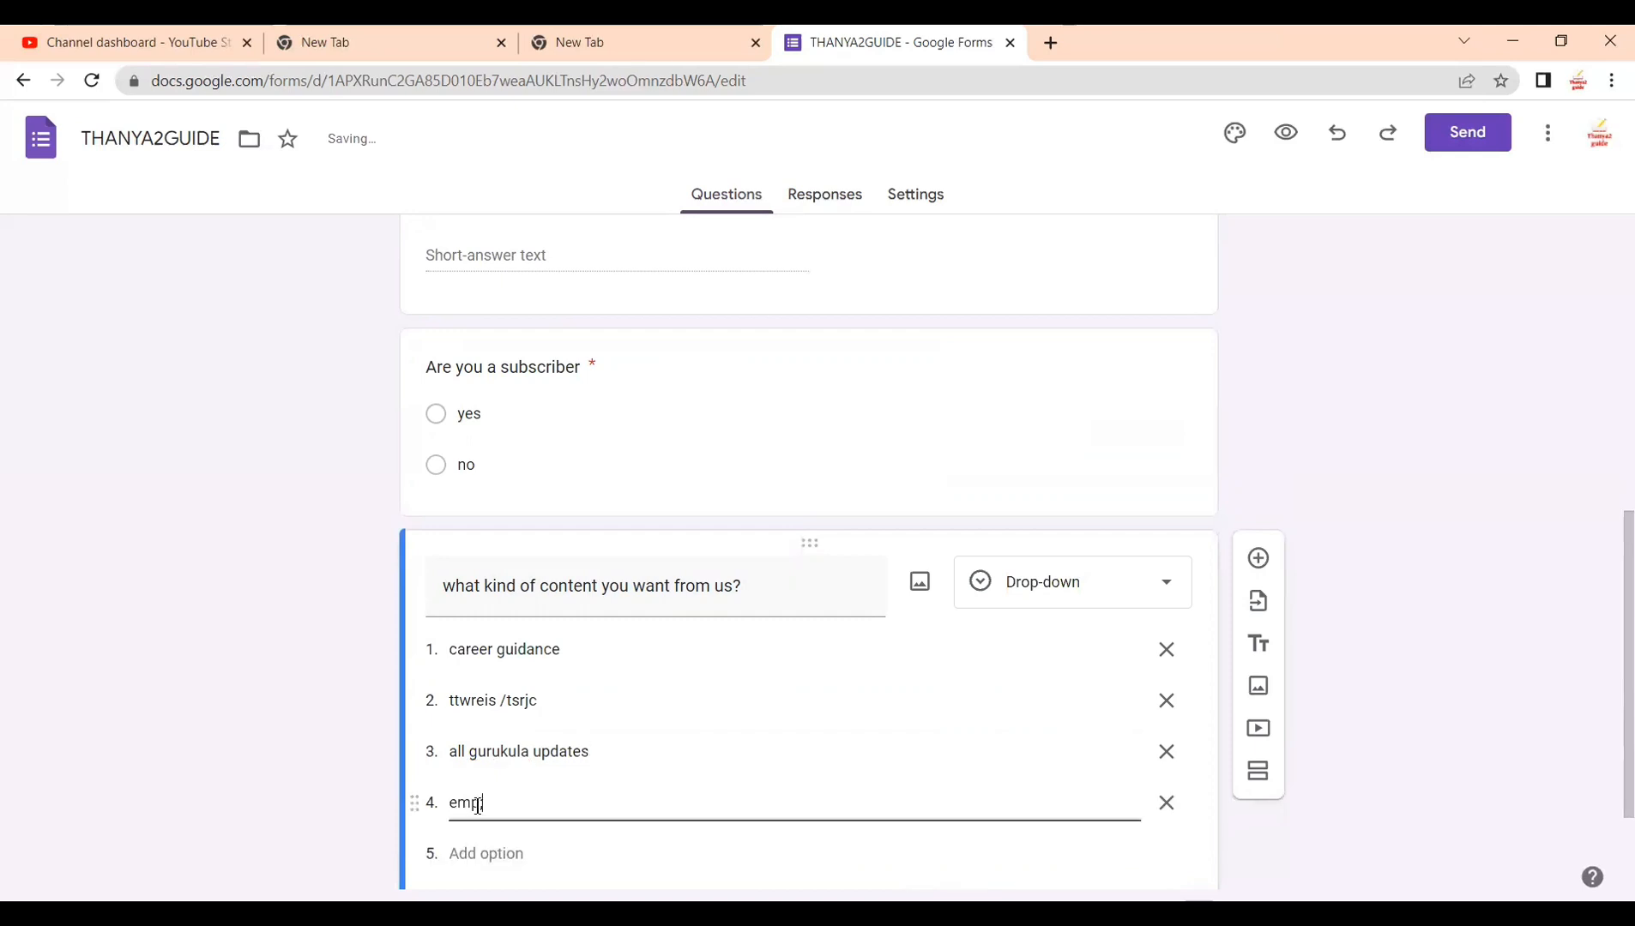
text(loyements)
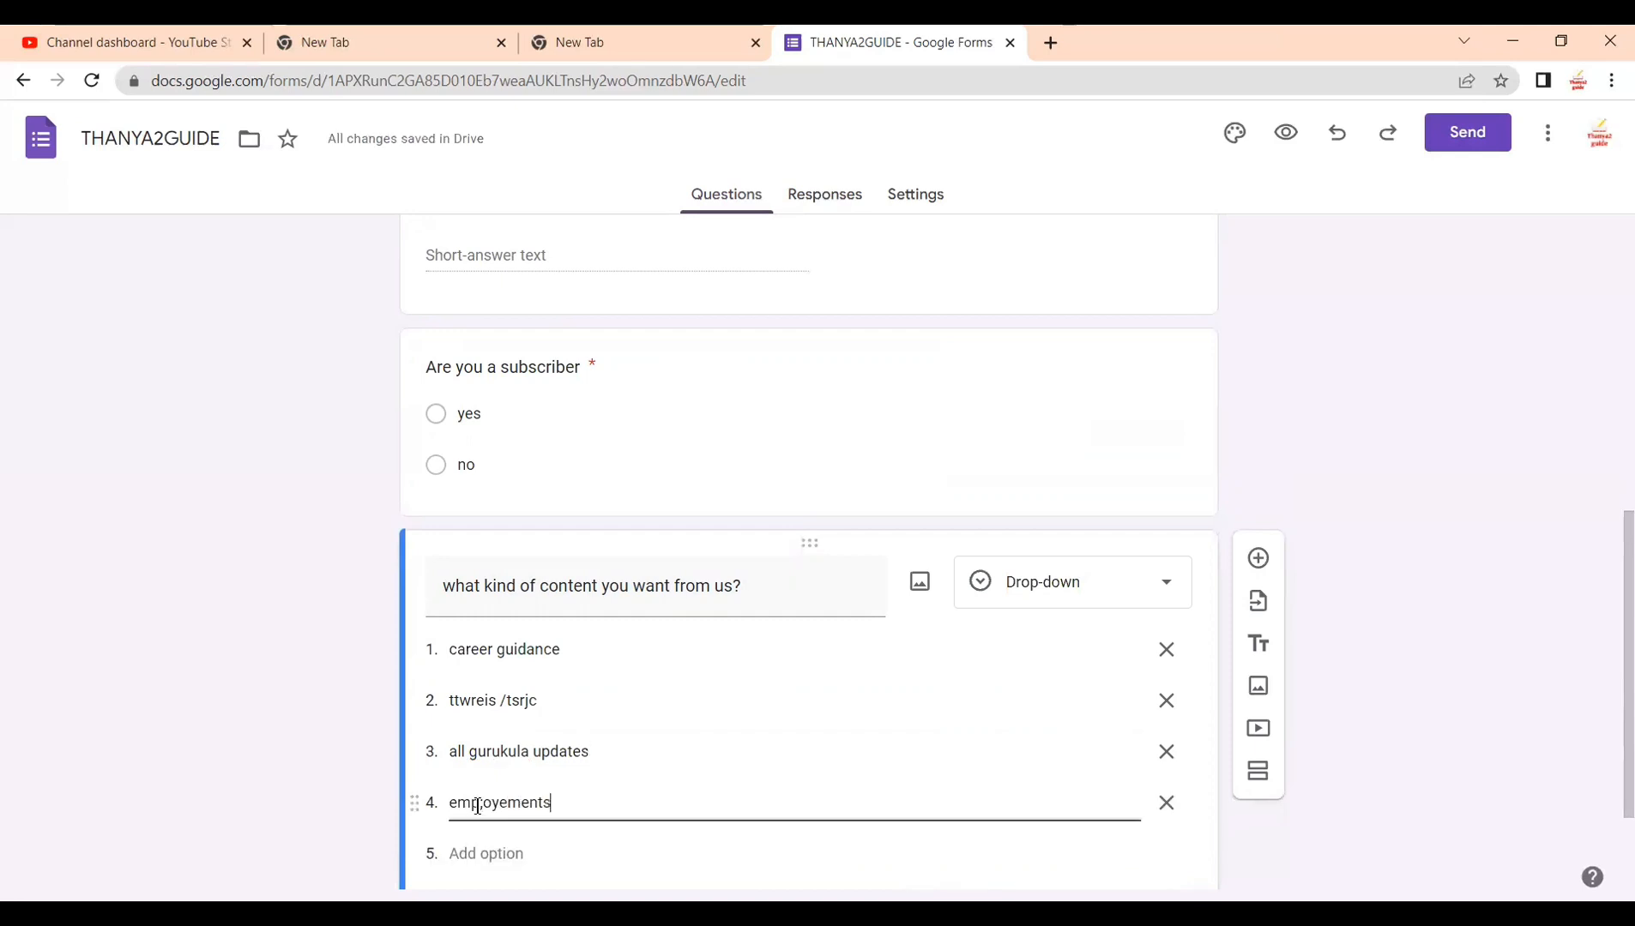
key(BackSpace)
text(new)
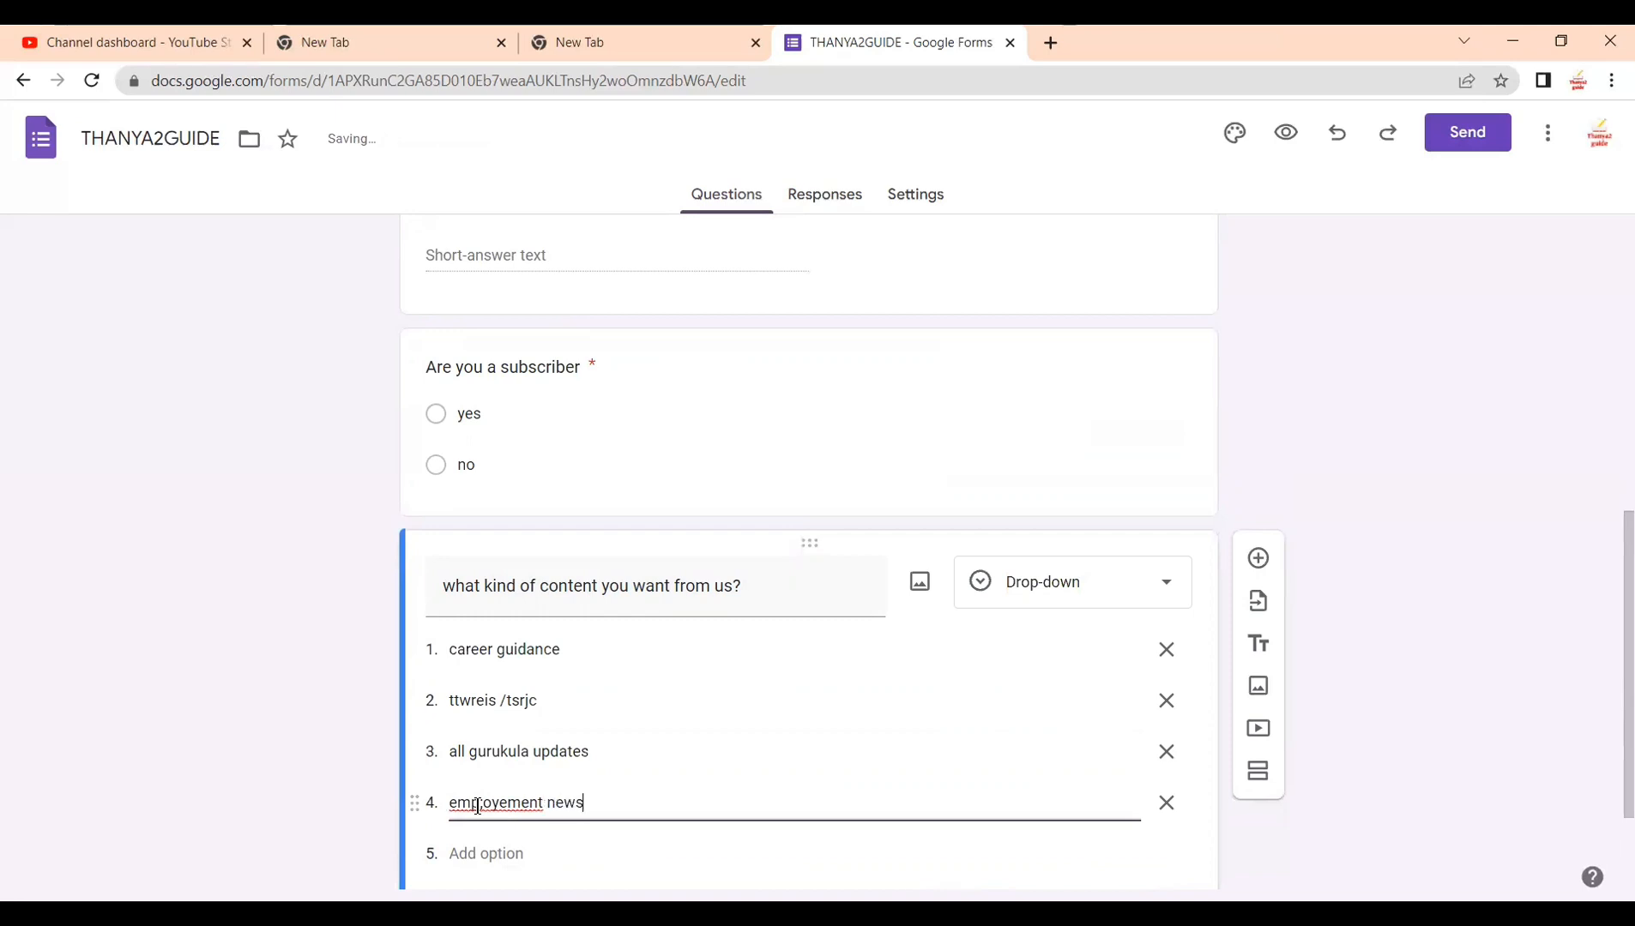
key(Return)
Step: Correct the content question's fourth option to "employement news"
scroll(483, 815, down, 2)
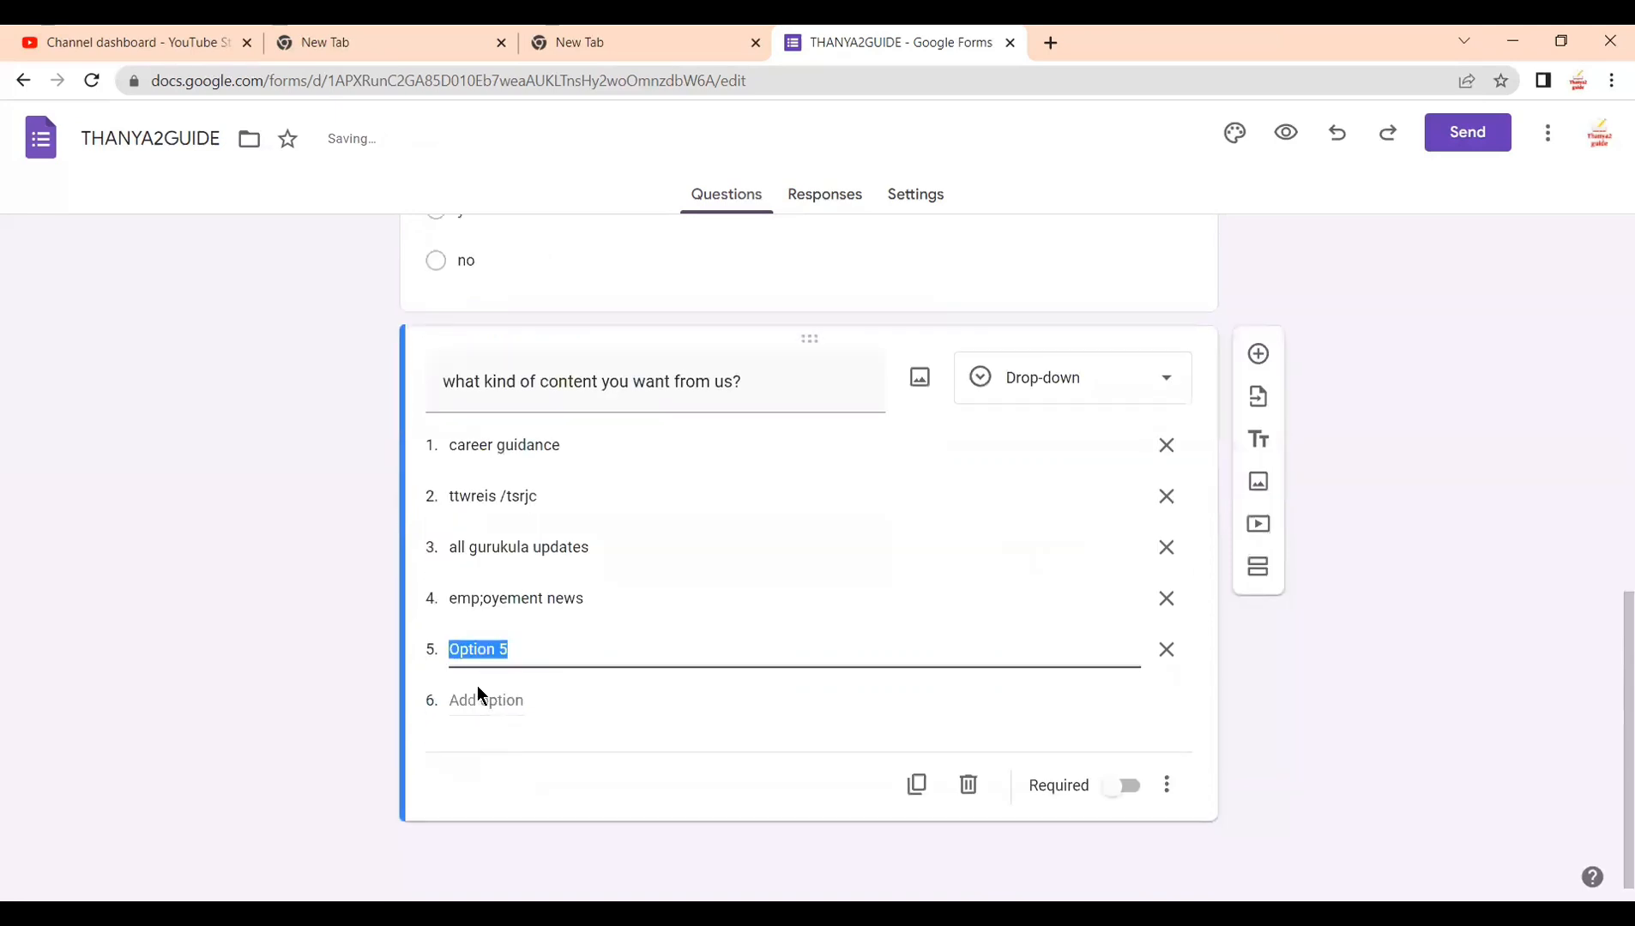
click(487, 602)
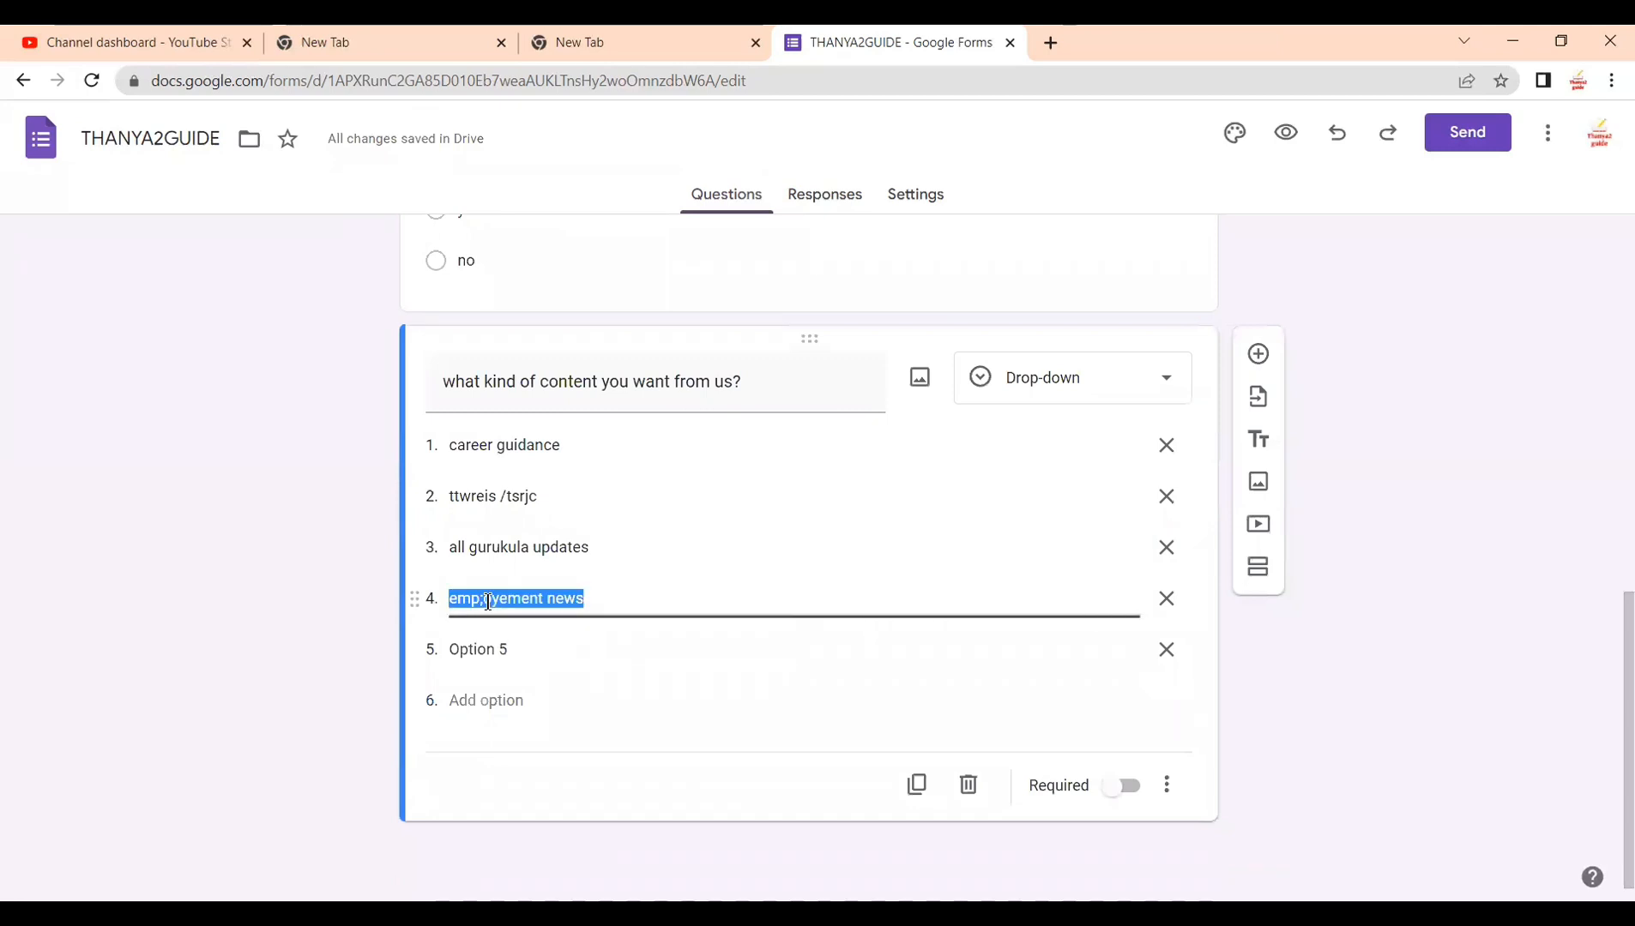
key(Return)
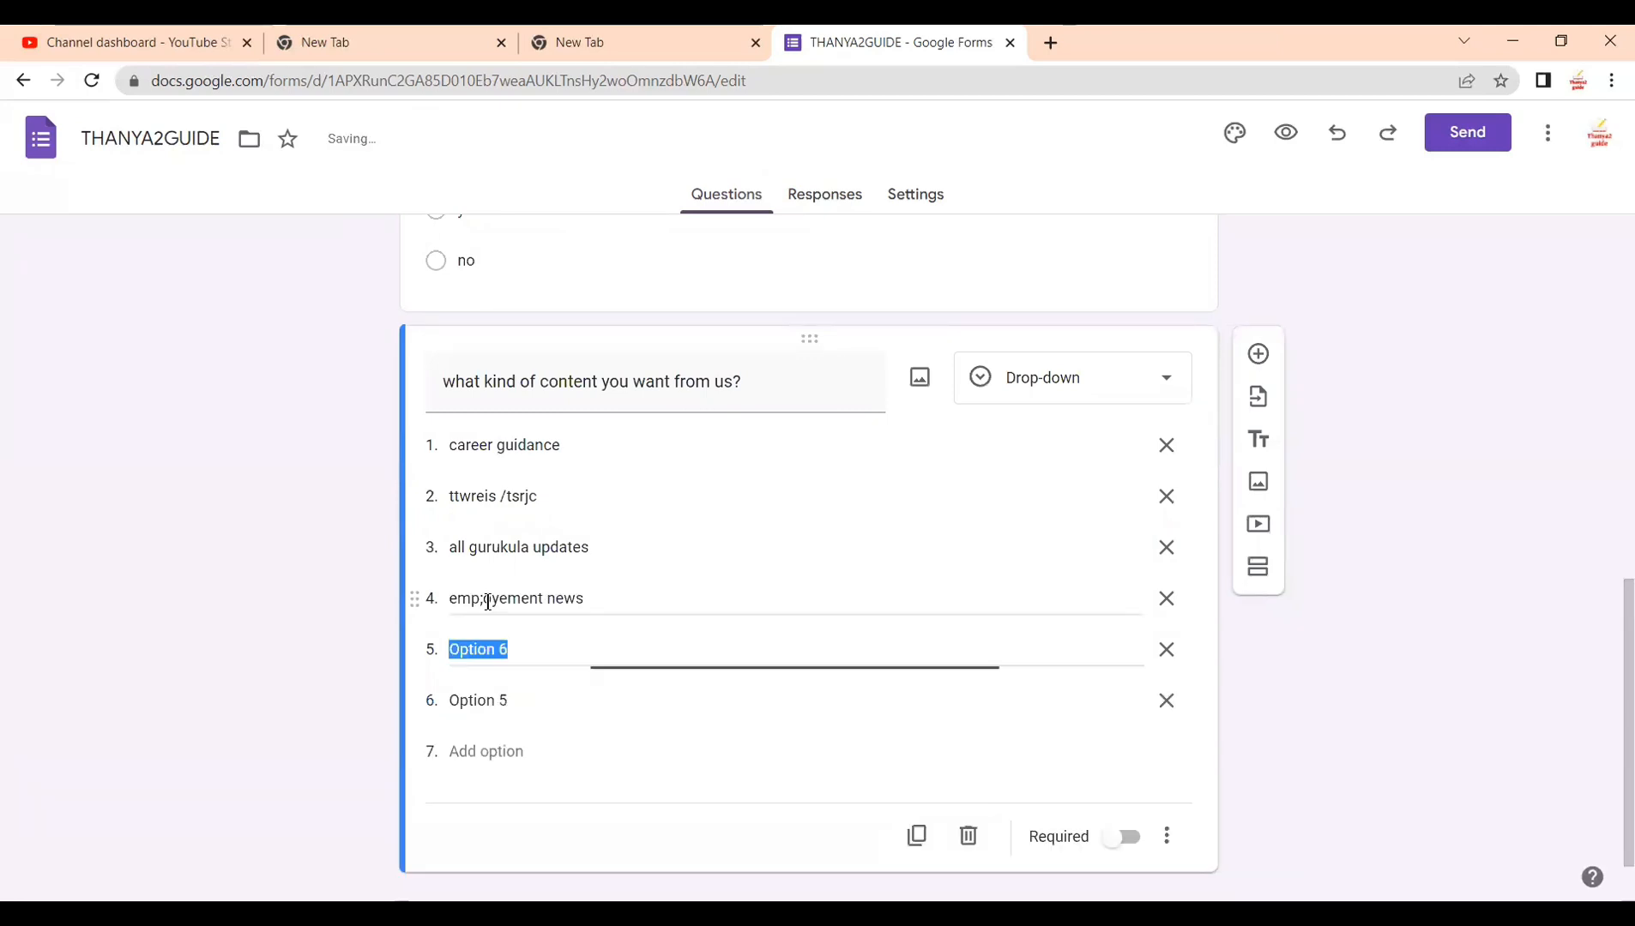
click(588, 594)
click(589, 593)
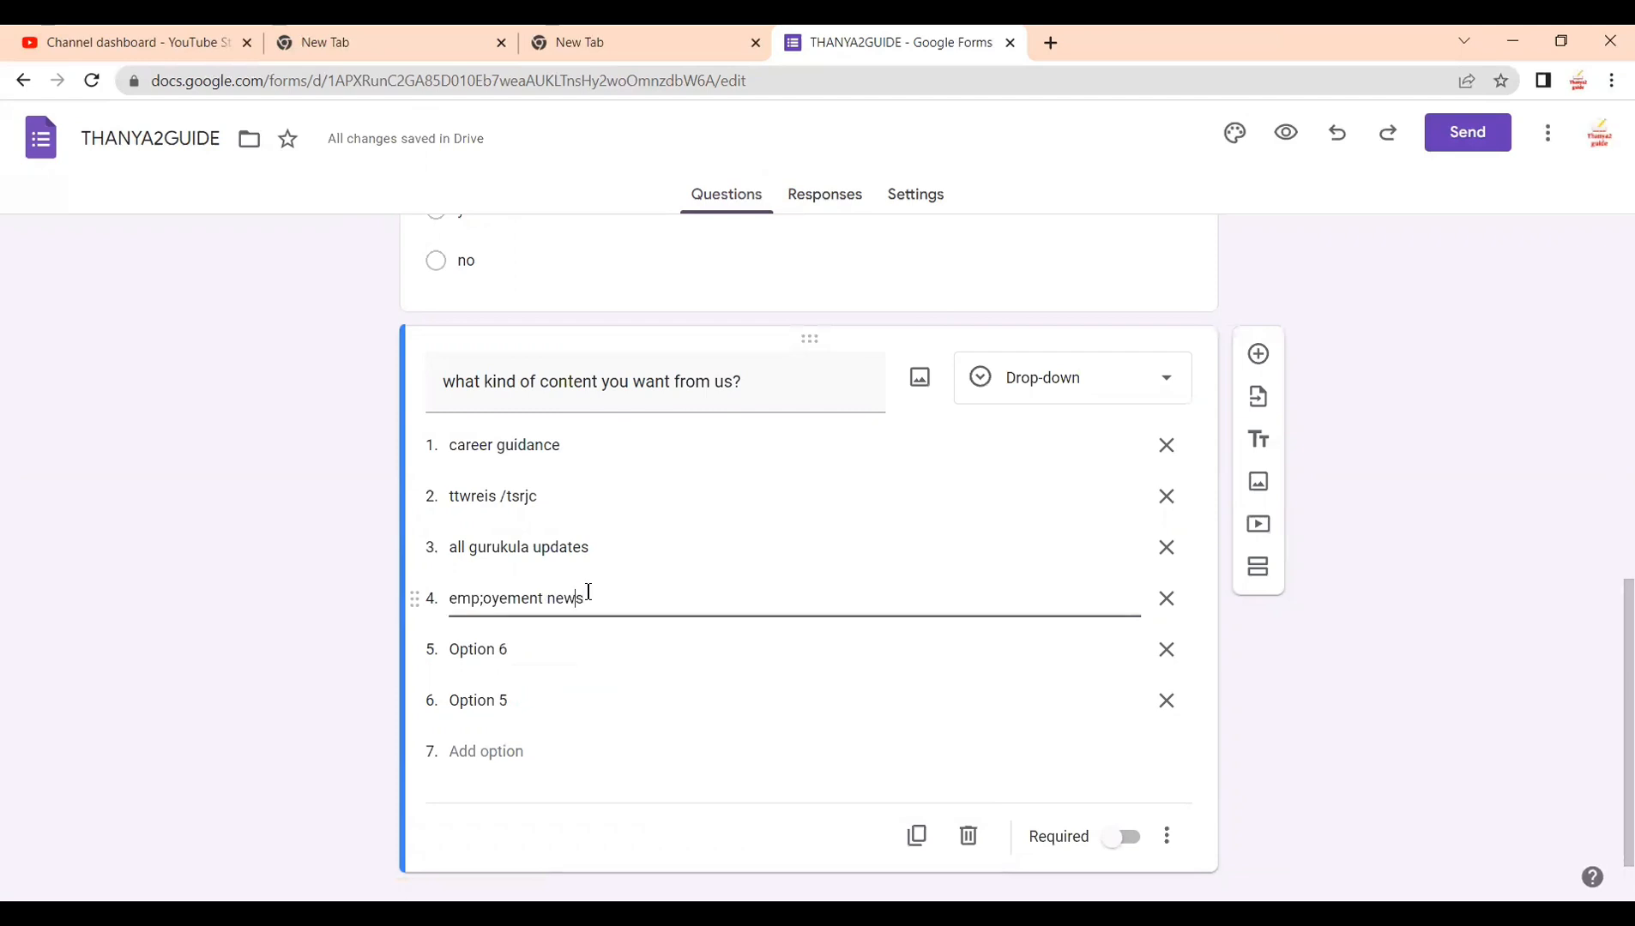
text(l)
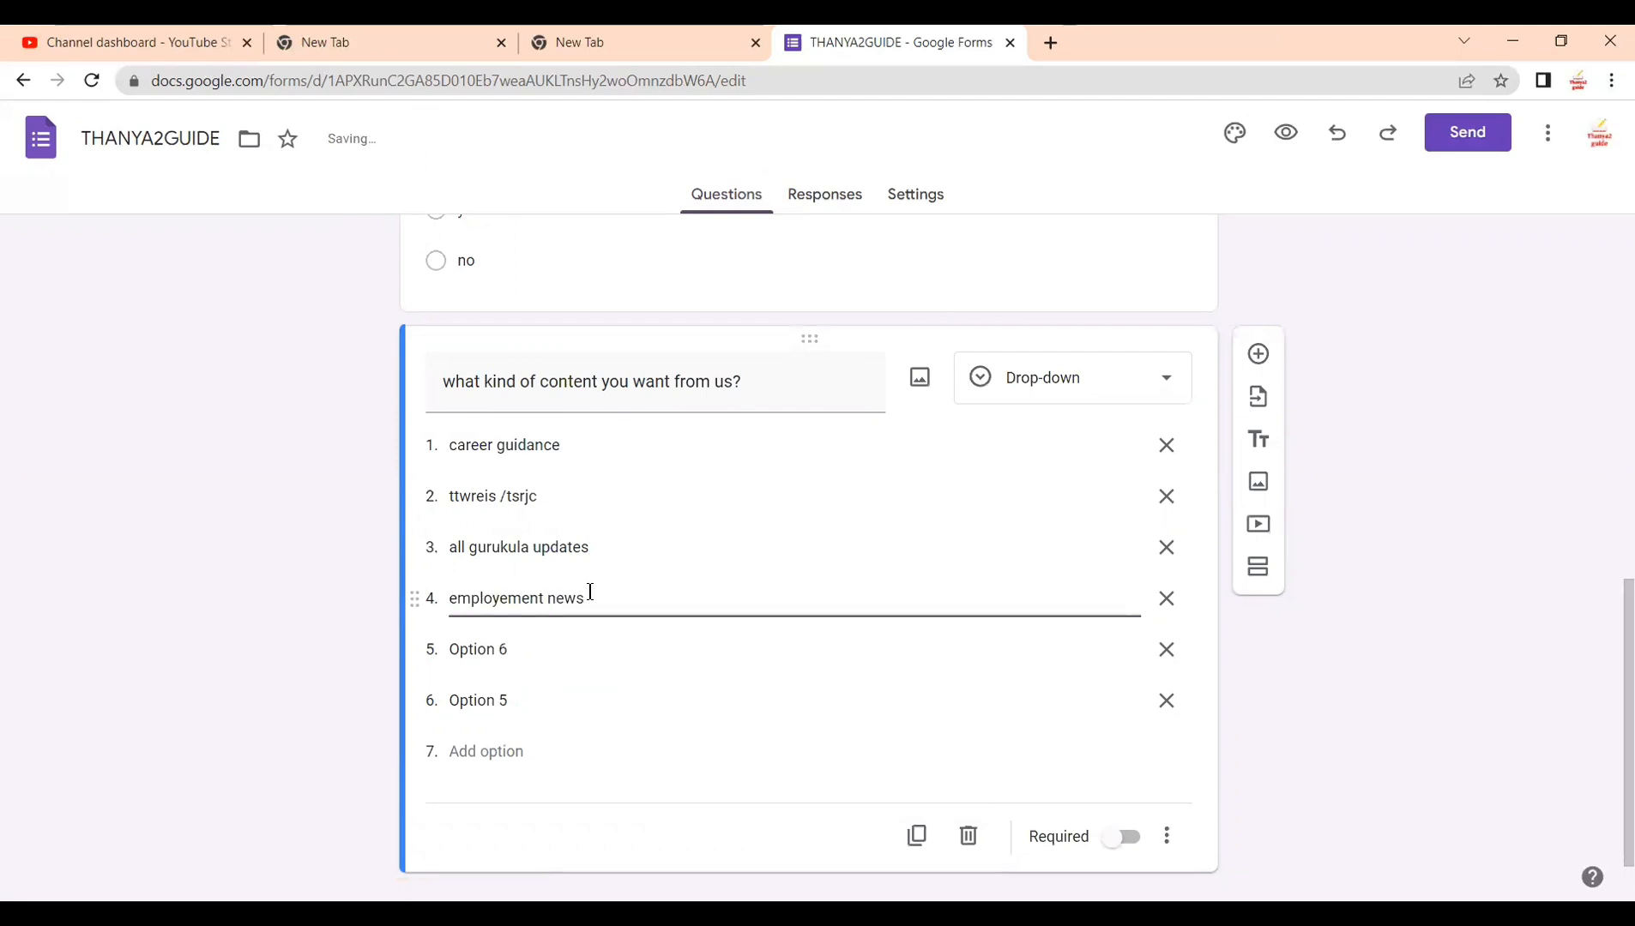
Step: Enter "polycet" as the fifth and "cpget" as the sixth option of the content question
click(508, 653)
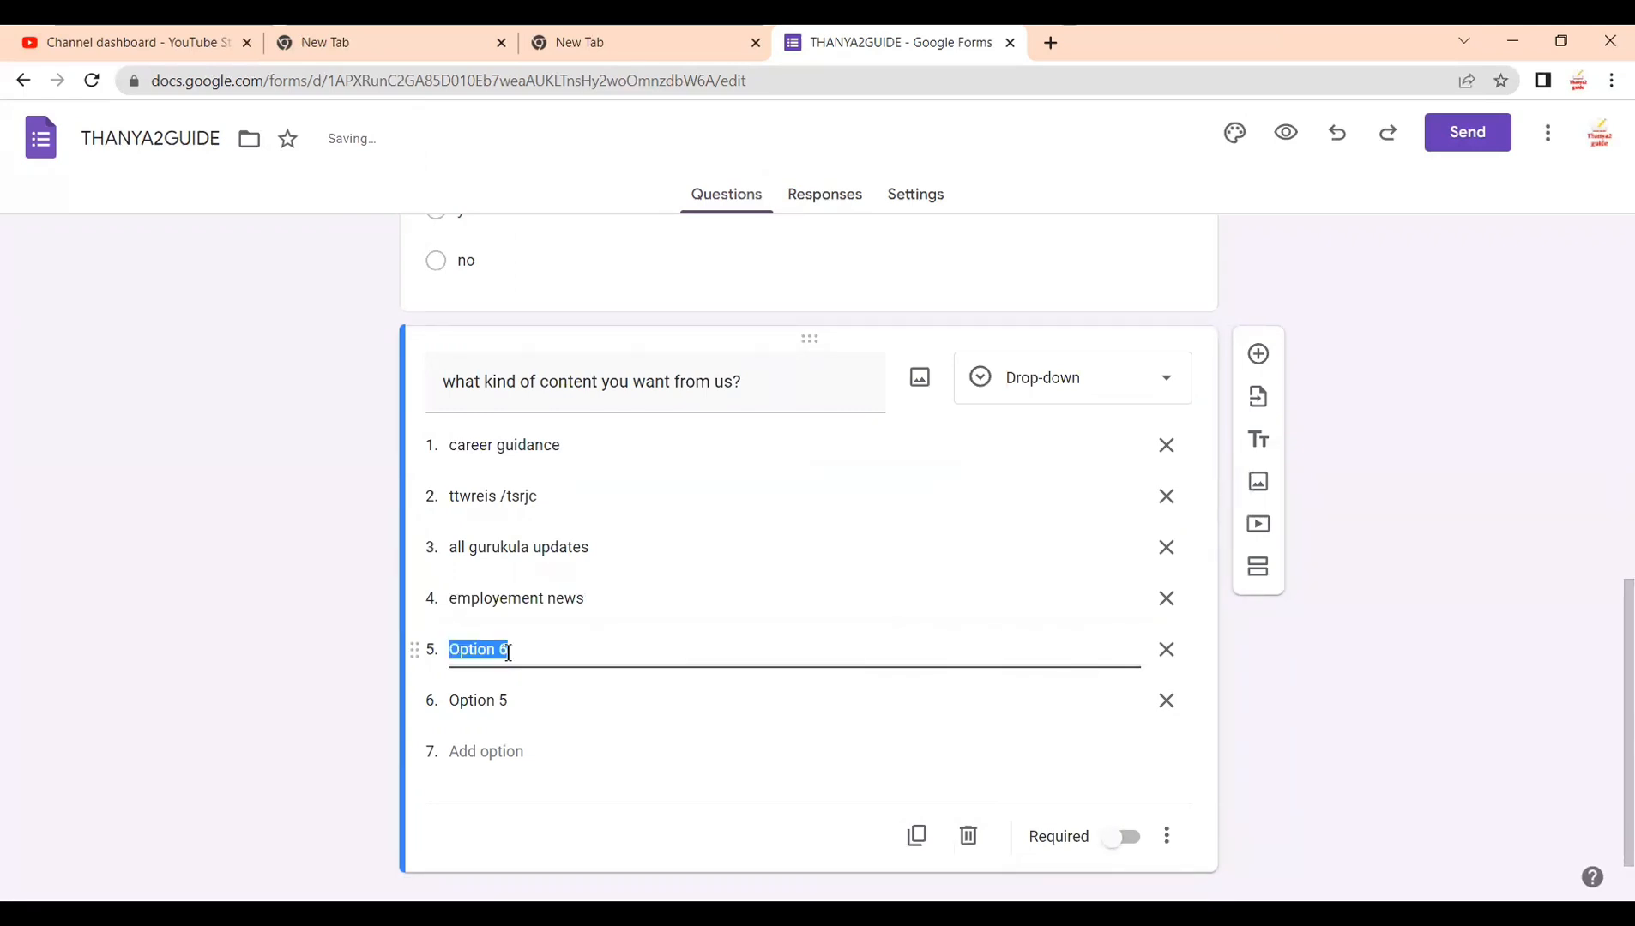
key(BackSpace)
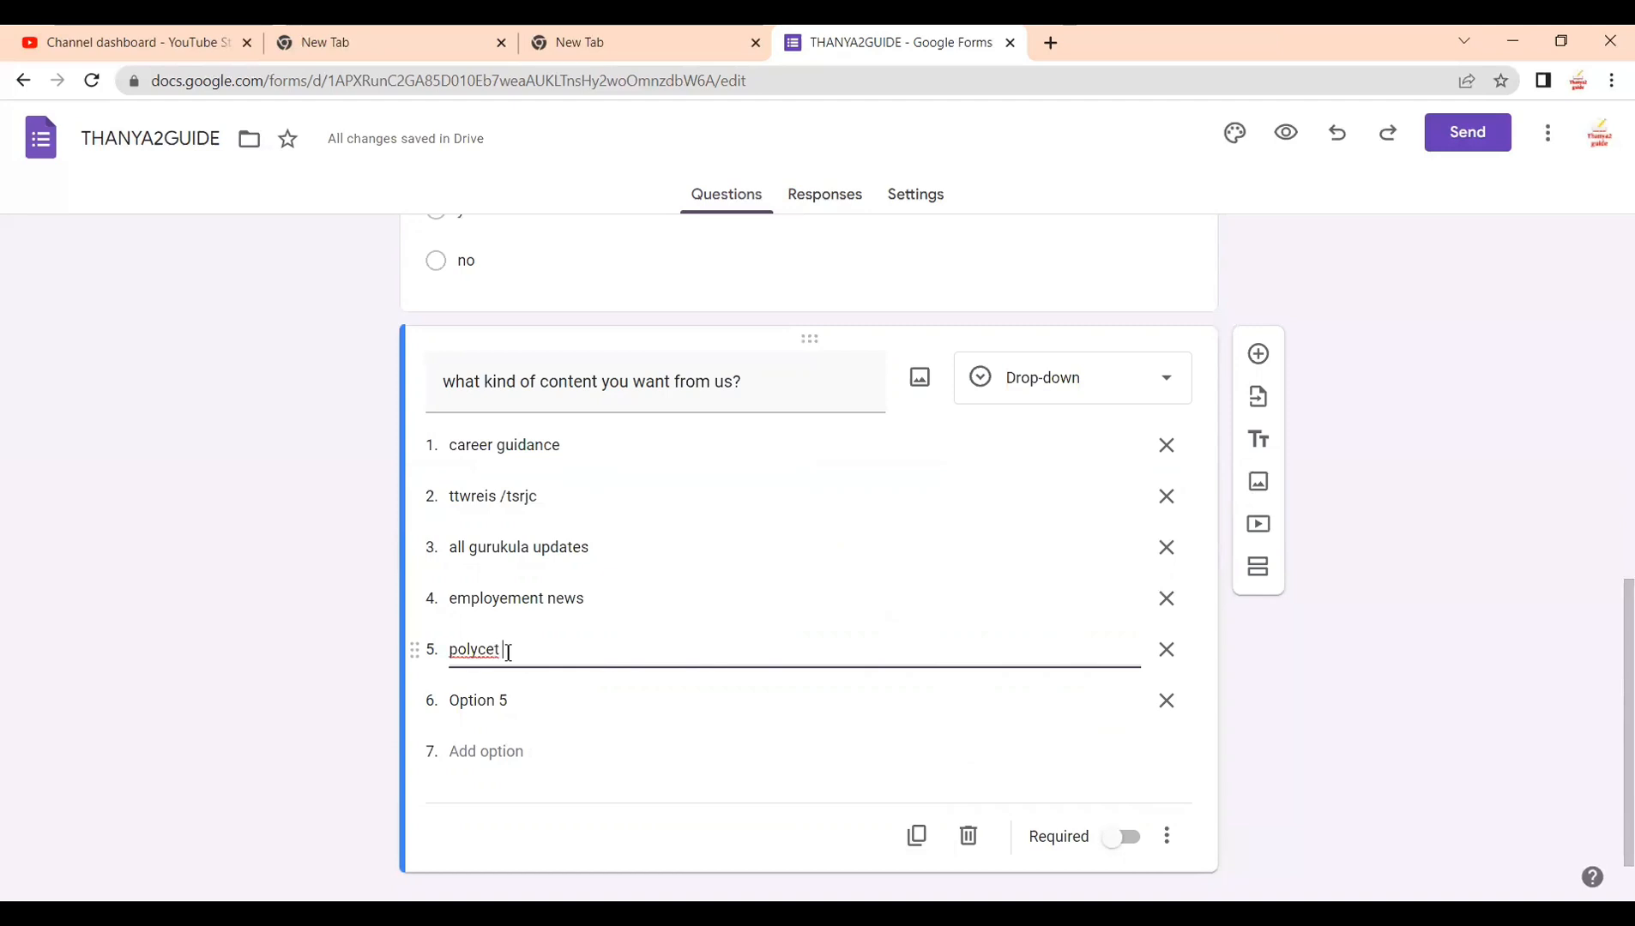
click(492, 691)
key(BackSpace)
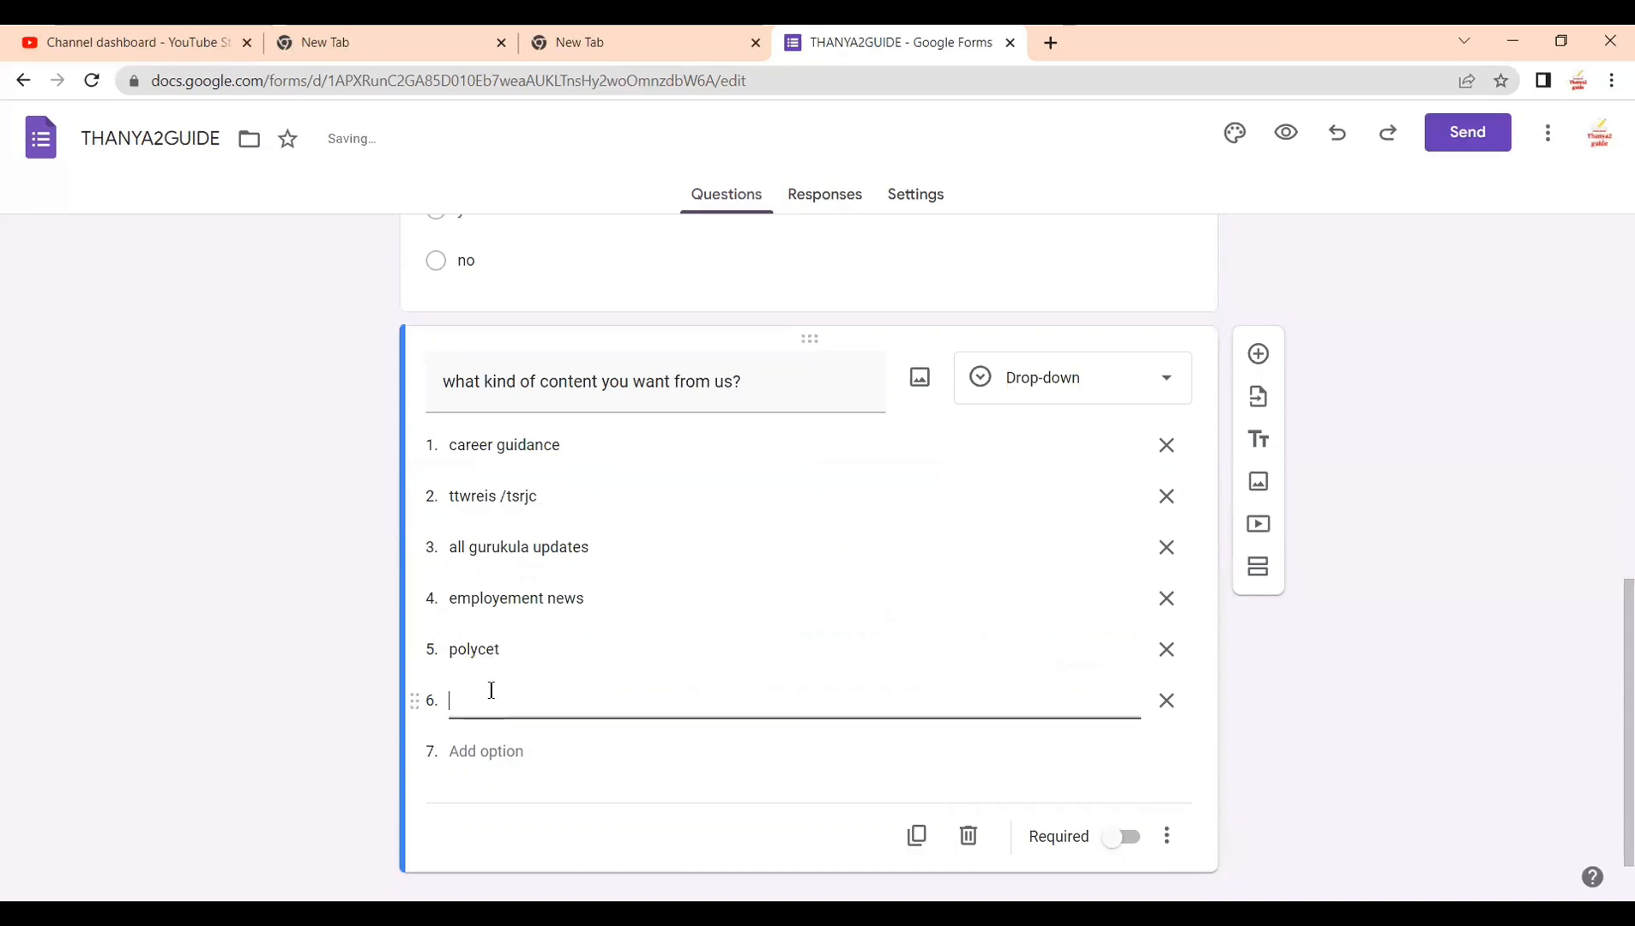
text(cpget)
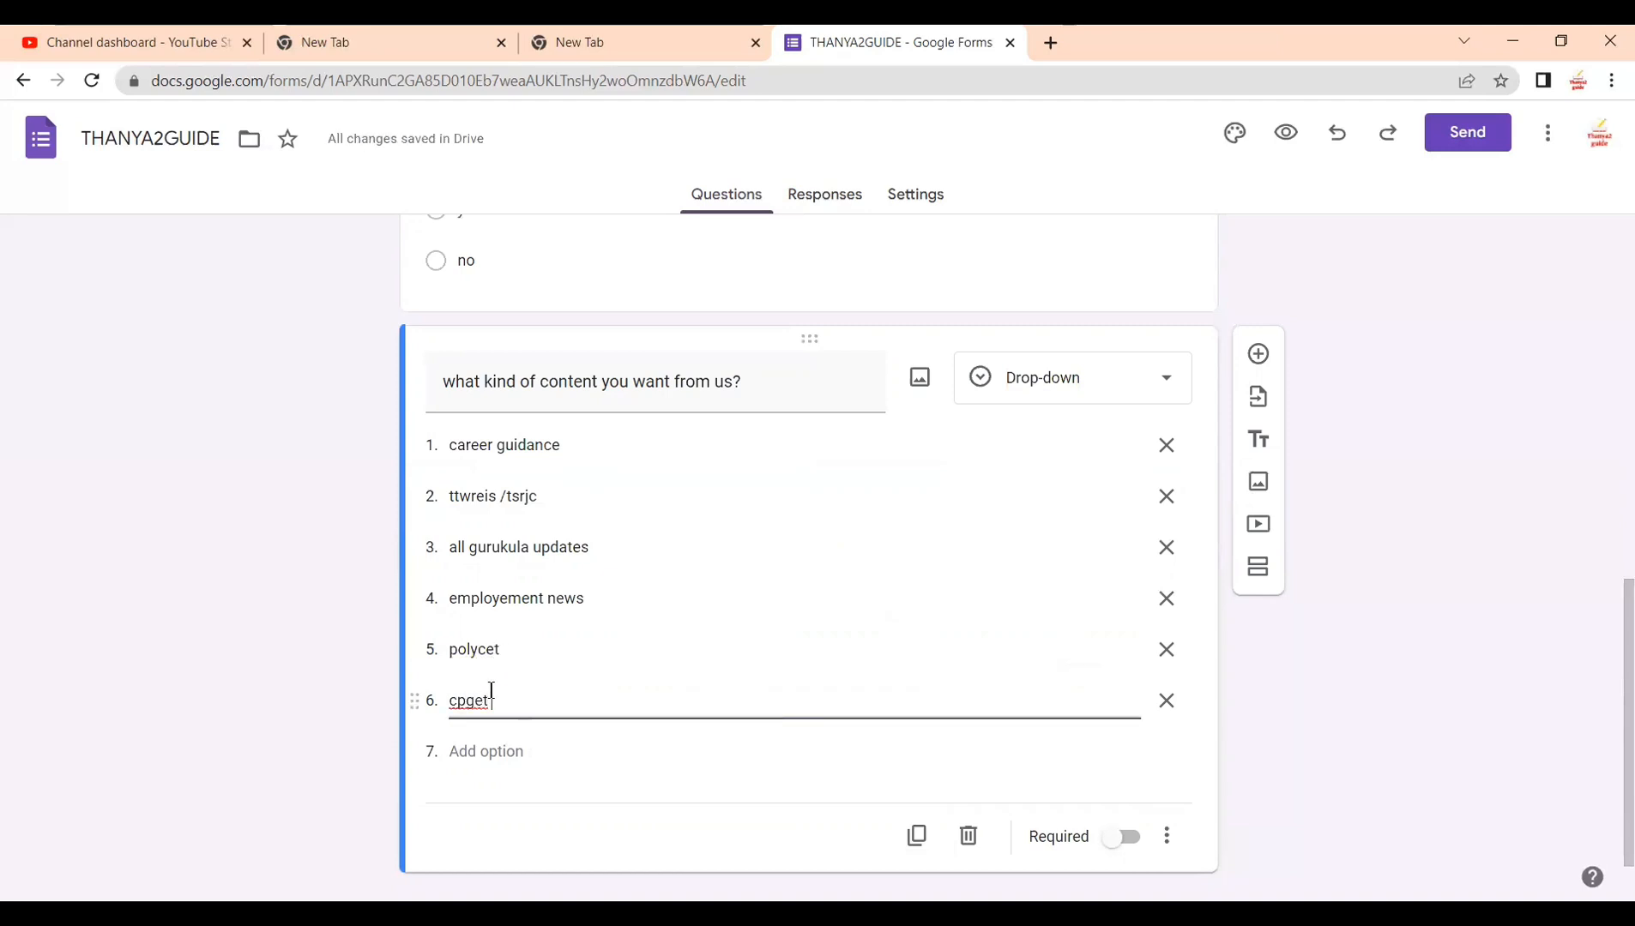
click(532, 752)
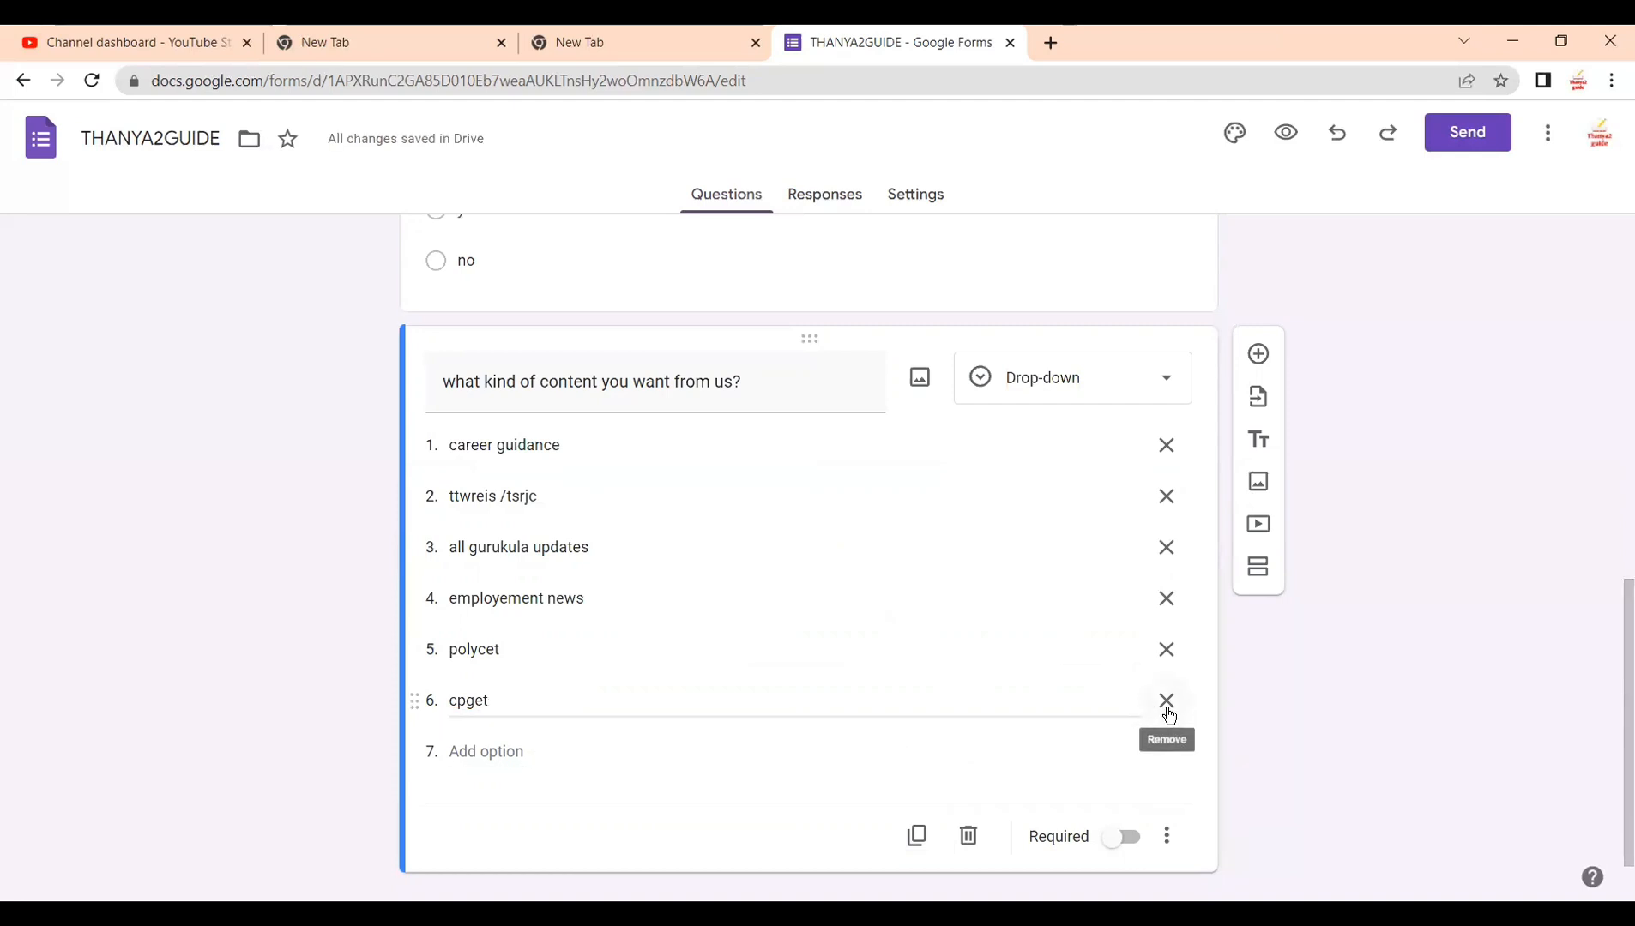
click(467, 753)
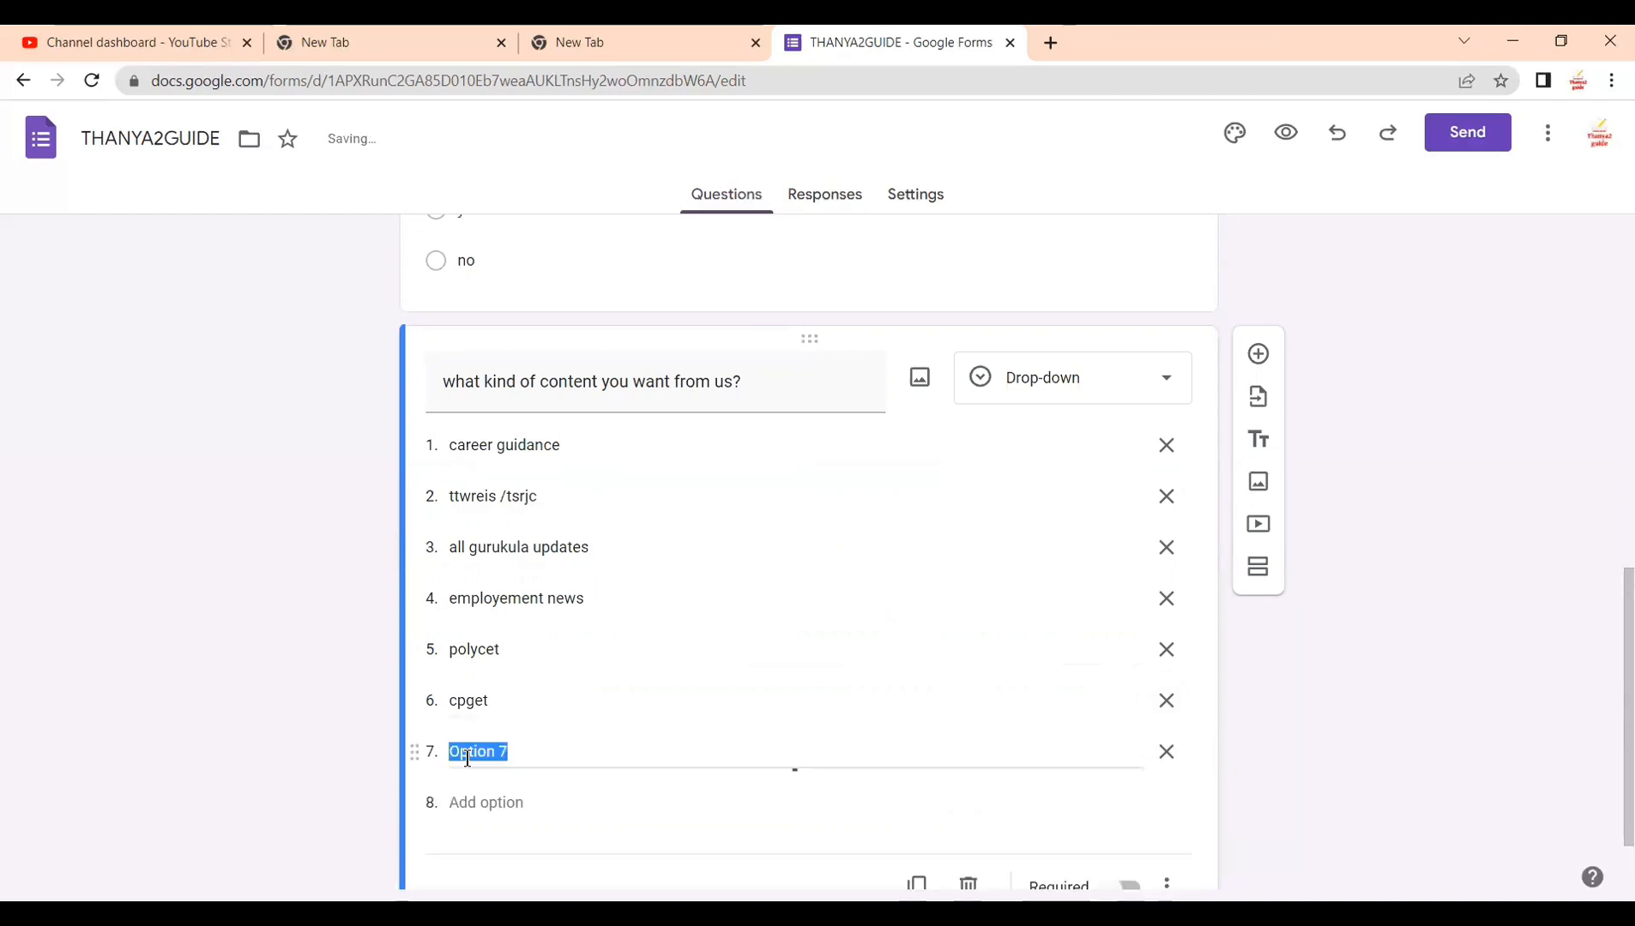
click(1165, 752)
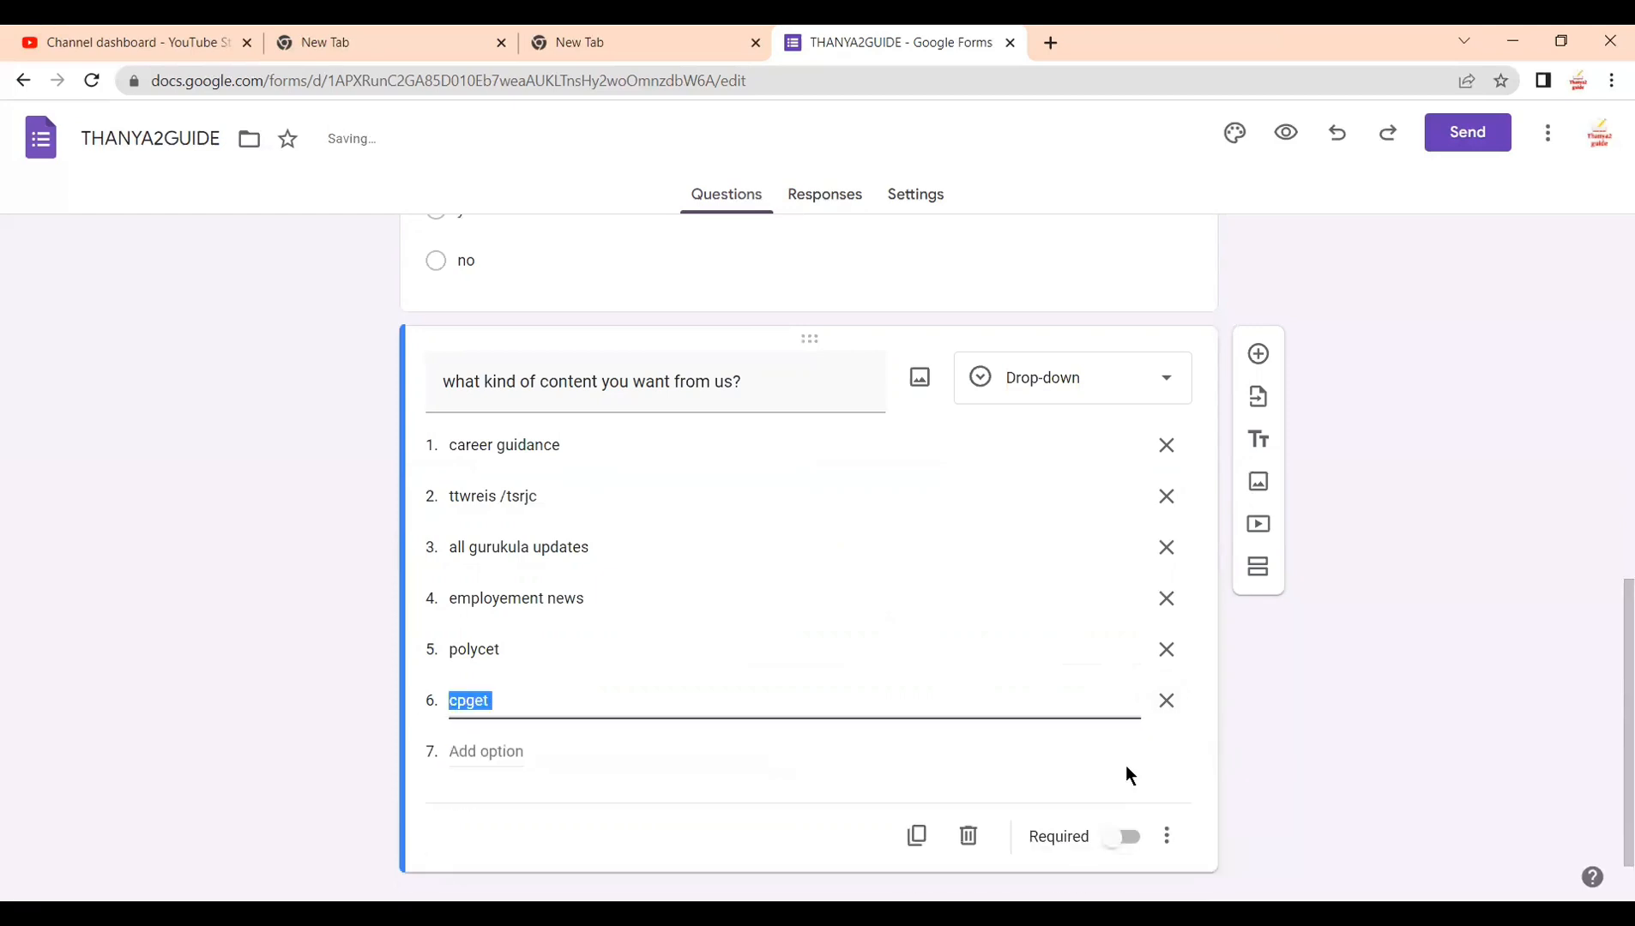
click(469, 749)
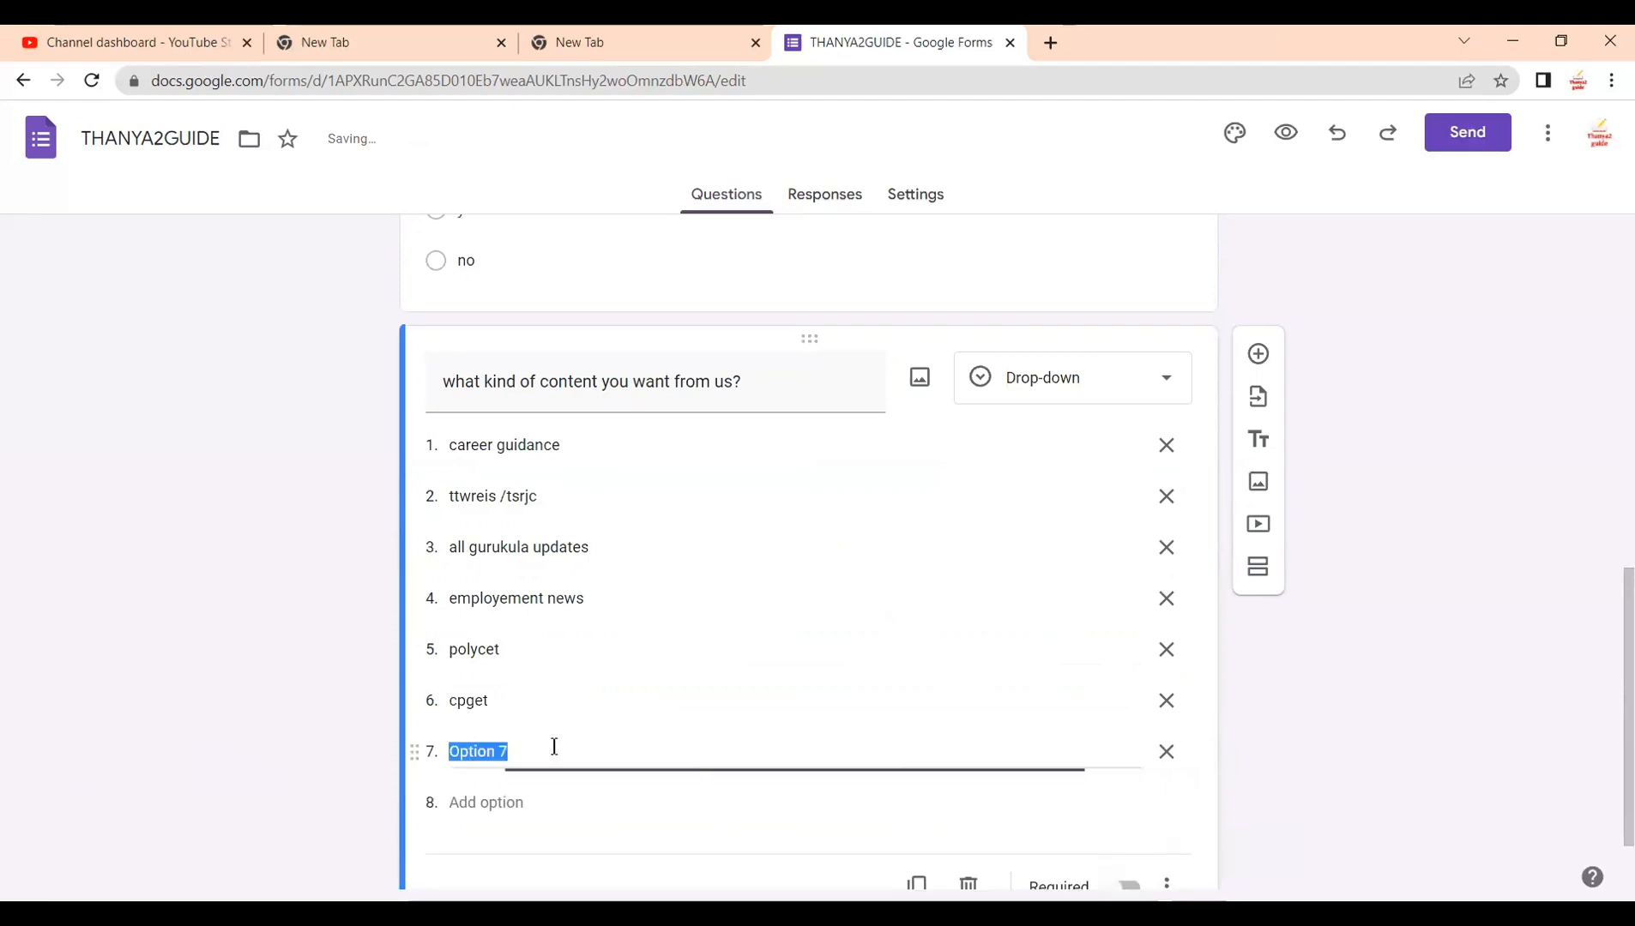
click(1164, 753)
scroll(555, 726, down, 1)
click(488, 697)
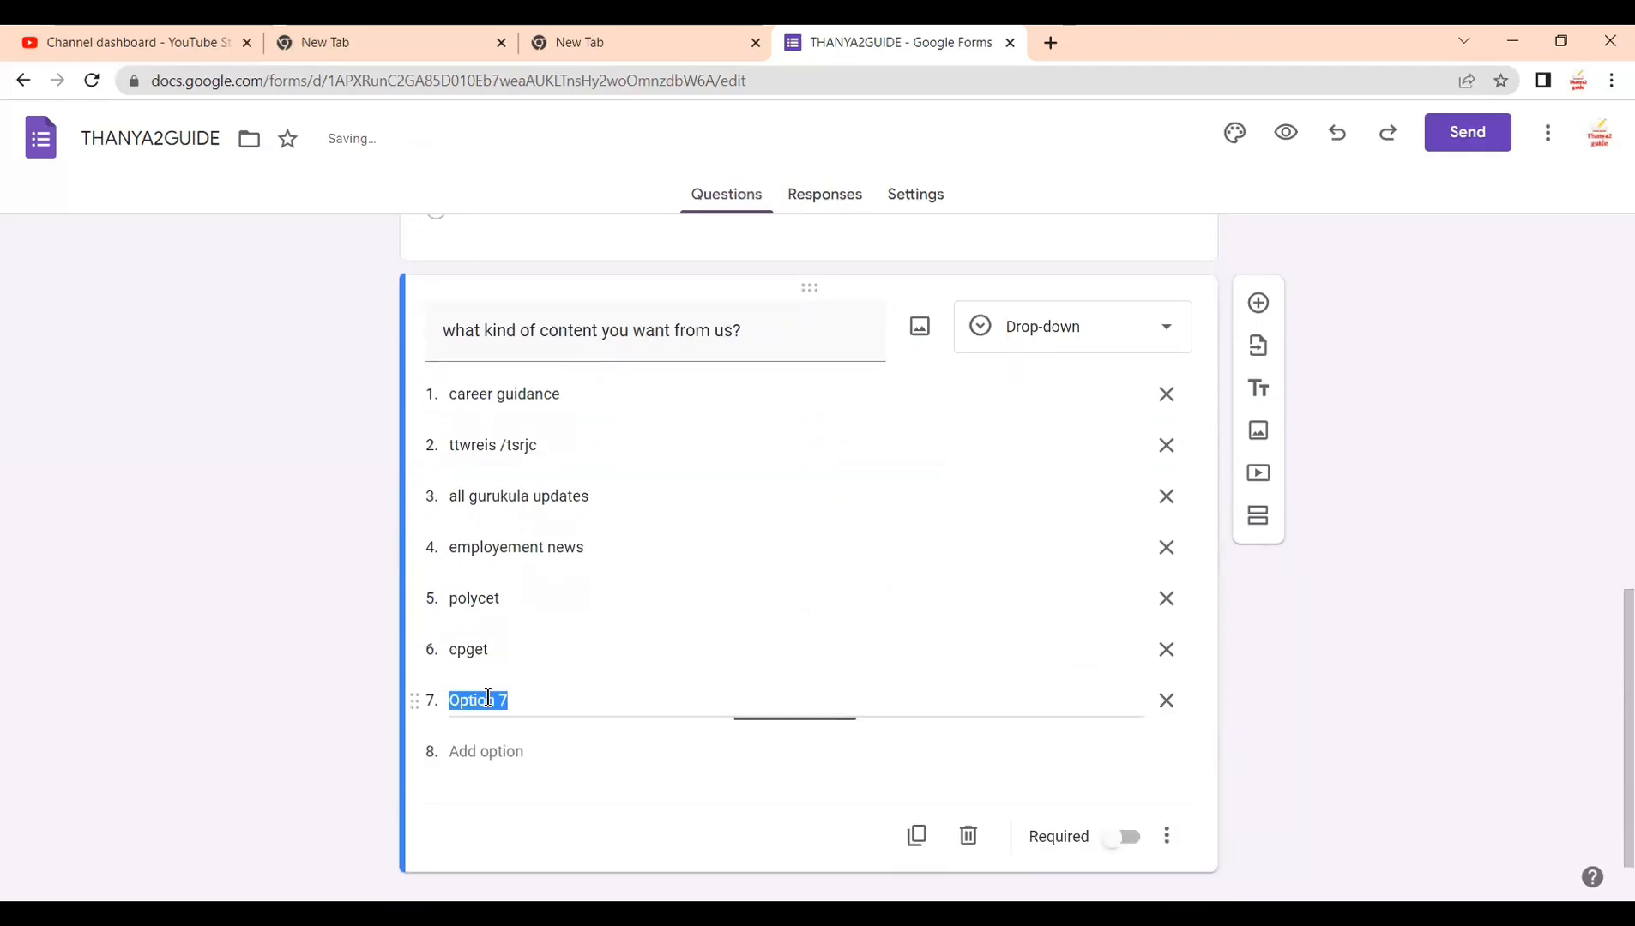
click(1166, 702)
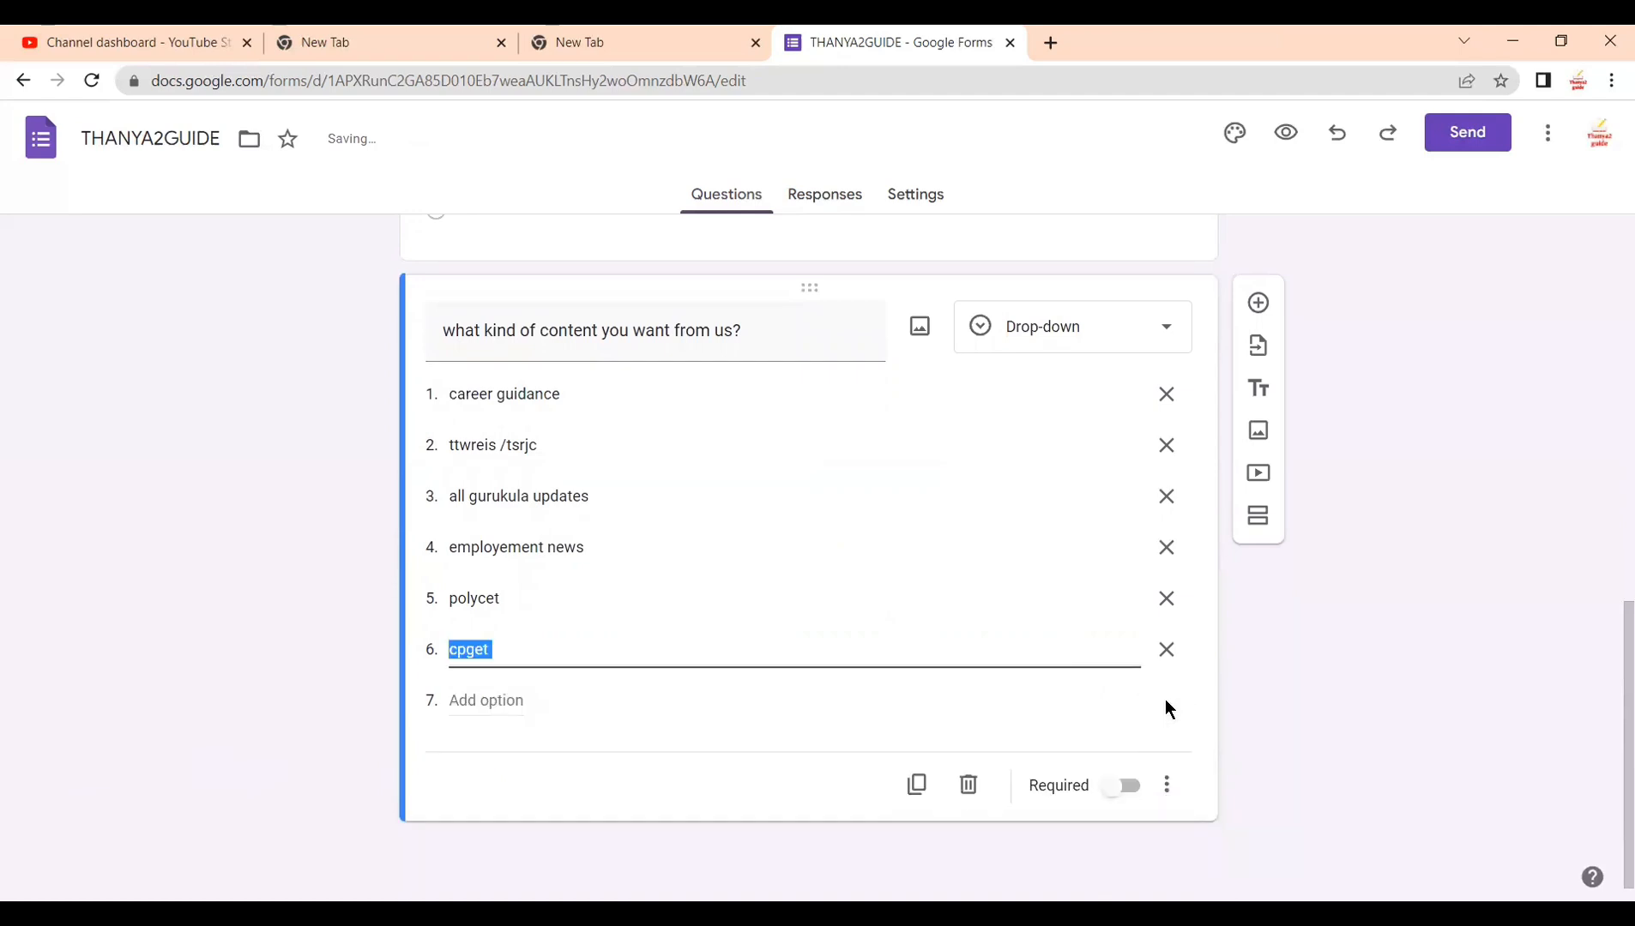
Step: Make the "what kind of content you want from us?" question required
click(796, 743)
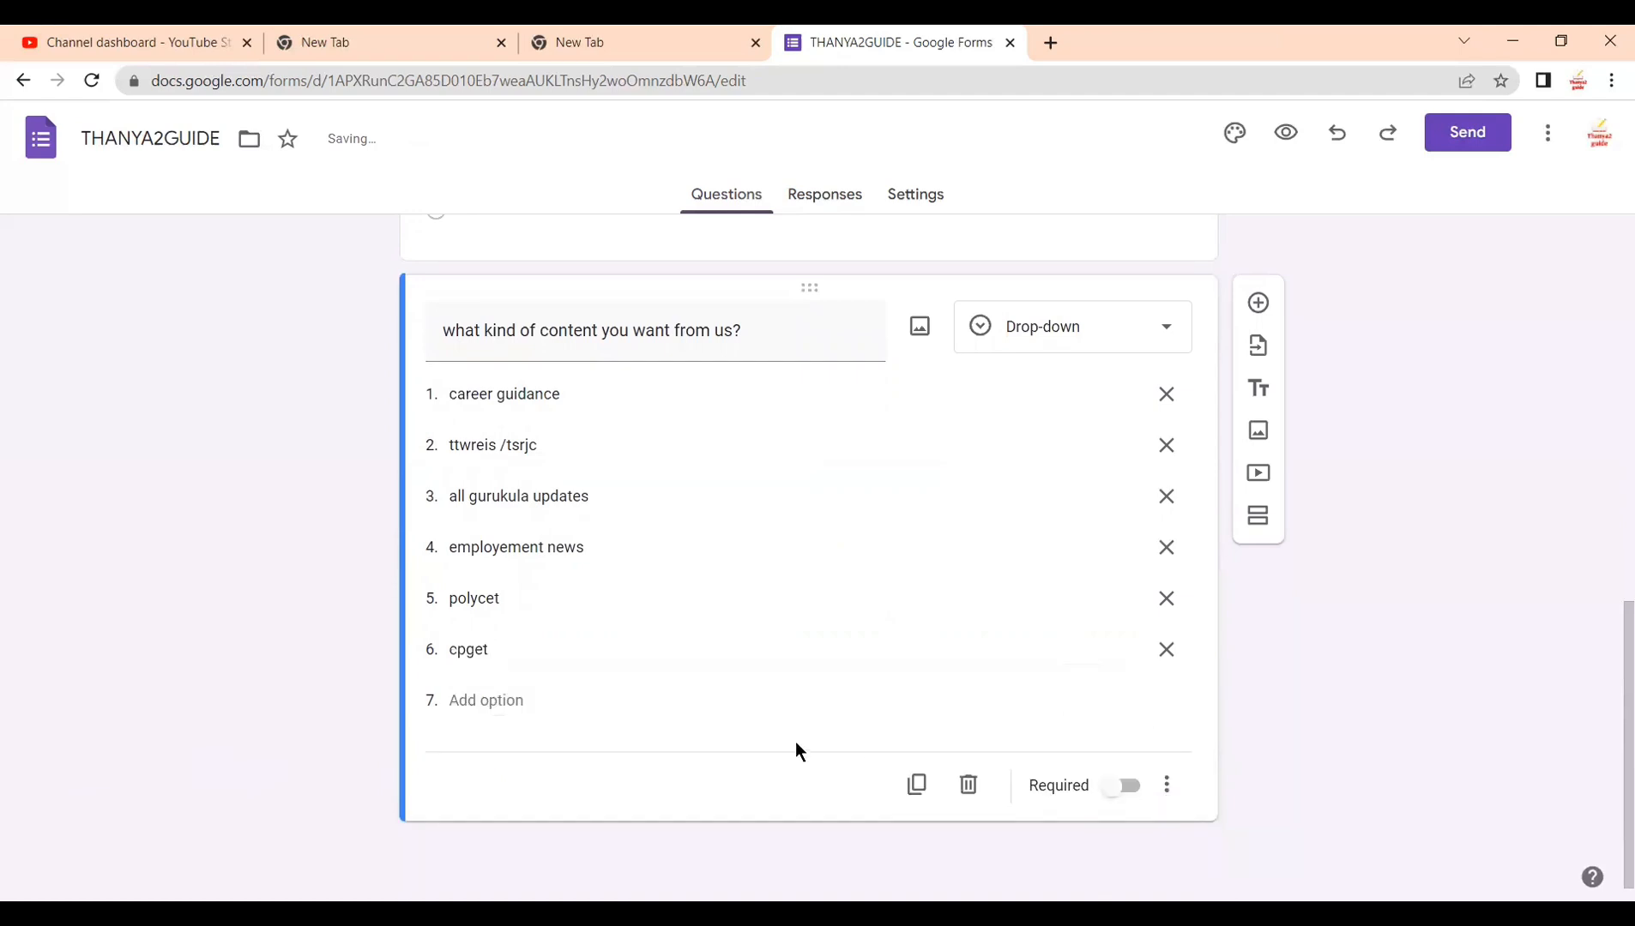
click(1126, 789)
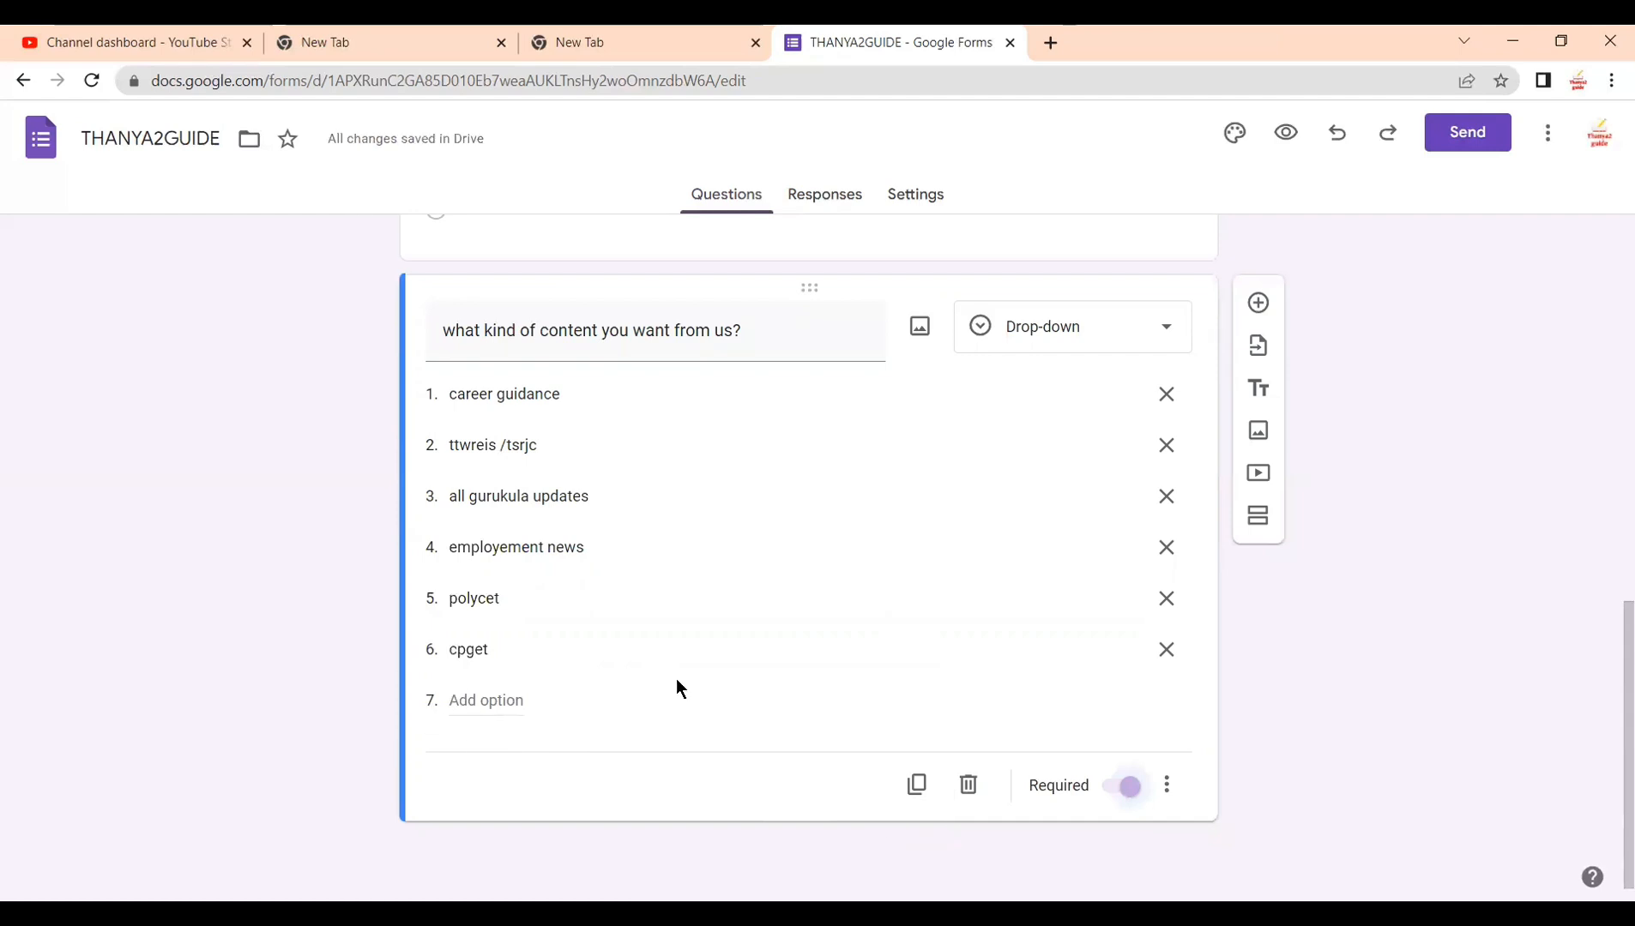
click(1167, 649)
Step: Return to the new tab page and open Google Forms from the list of Google apps
key(alt+Left)
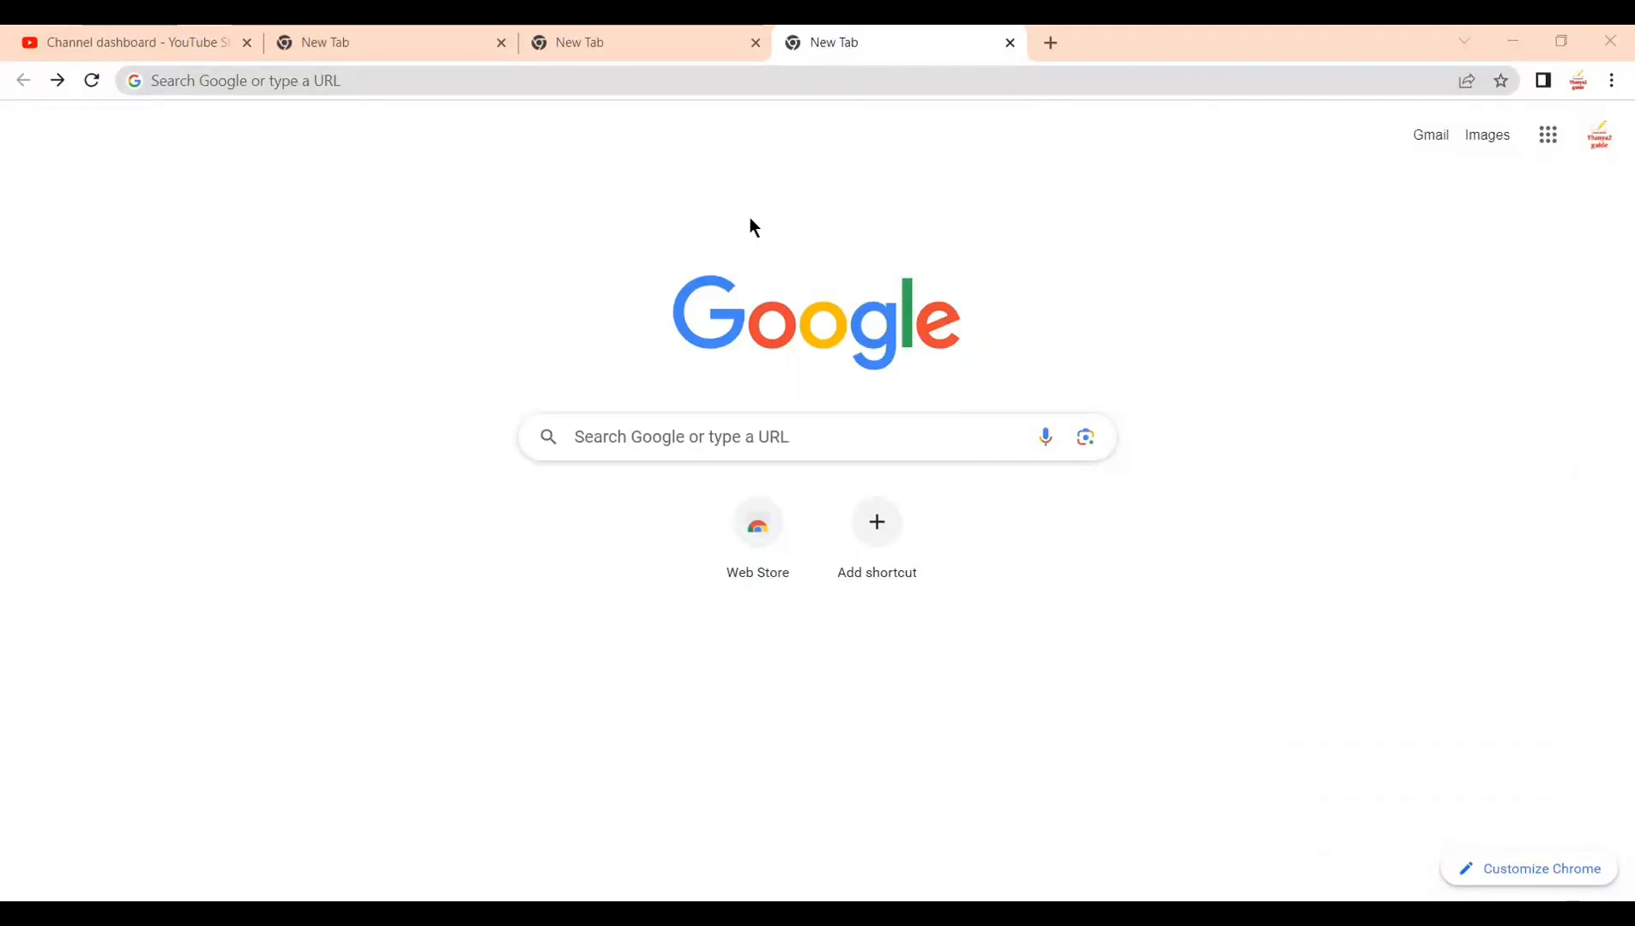
click(1554, 137)
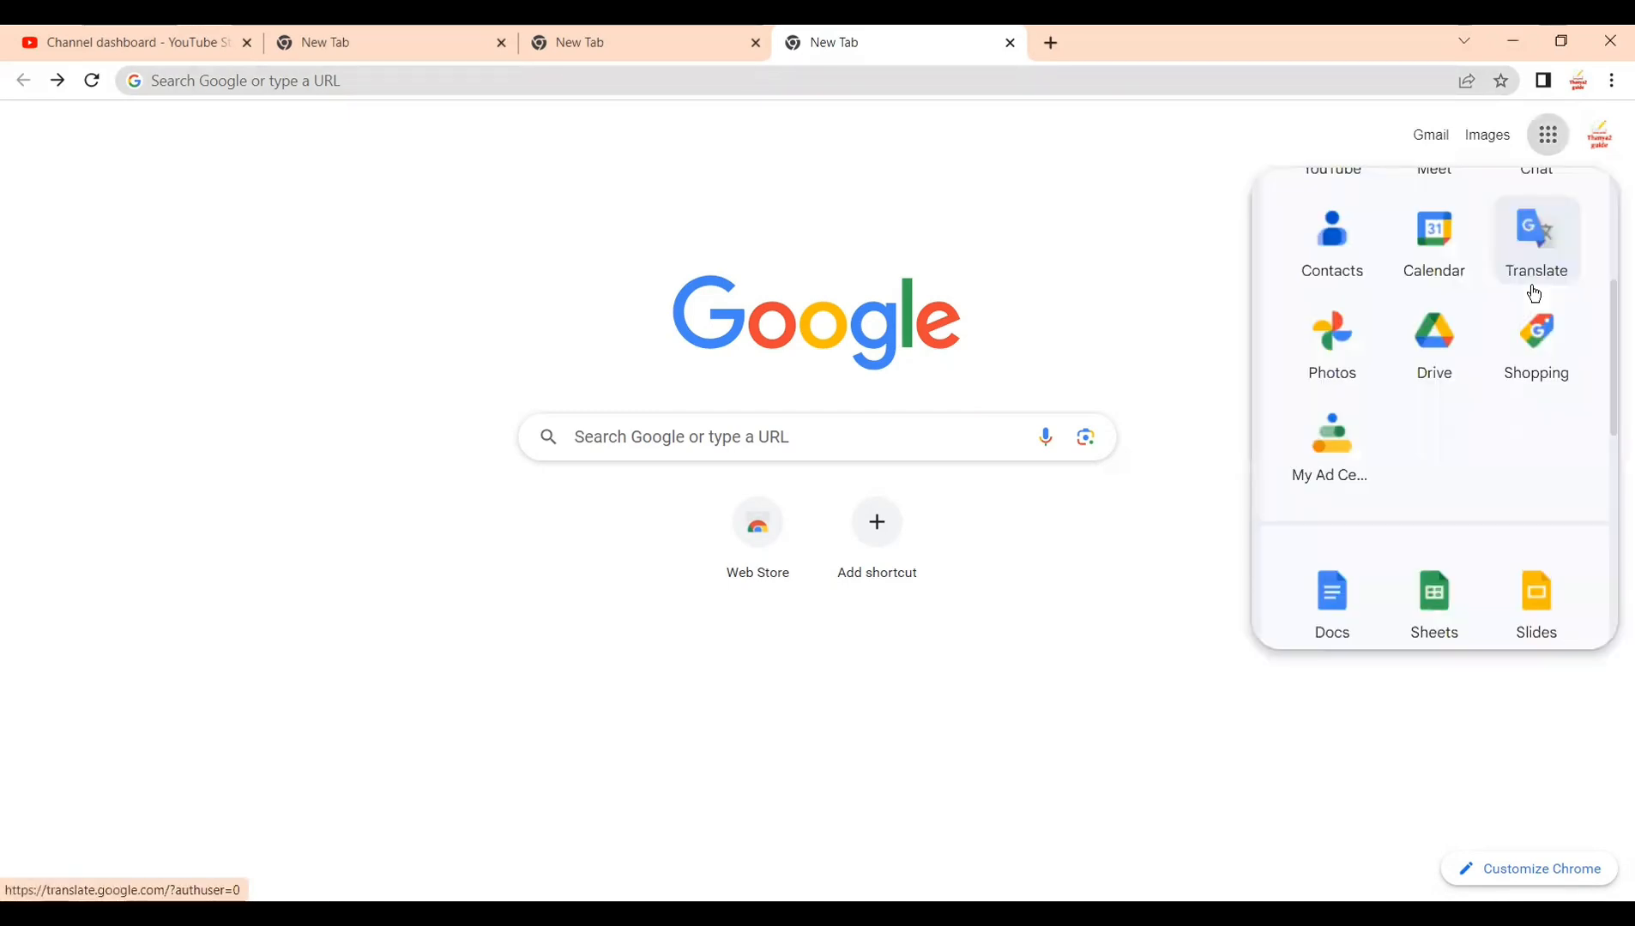
scroll(1442, 400, down, 3)
scroll(1442, 400, up, 2)
scroll(1442, 400, down, 7)
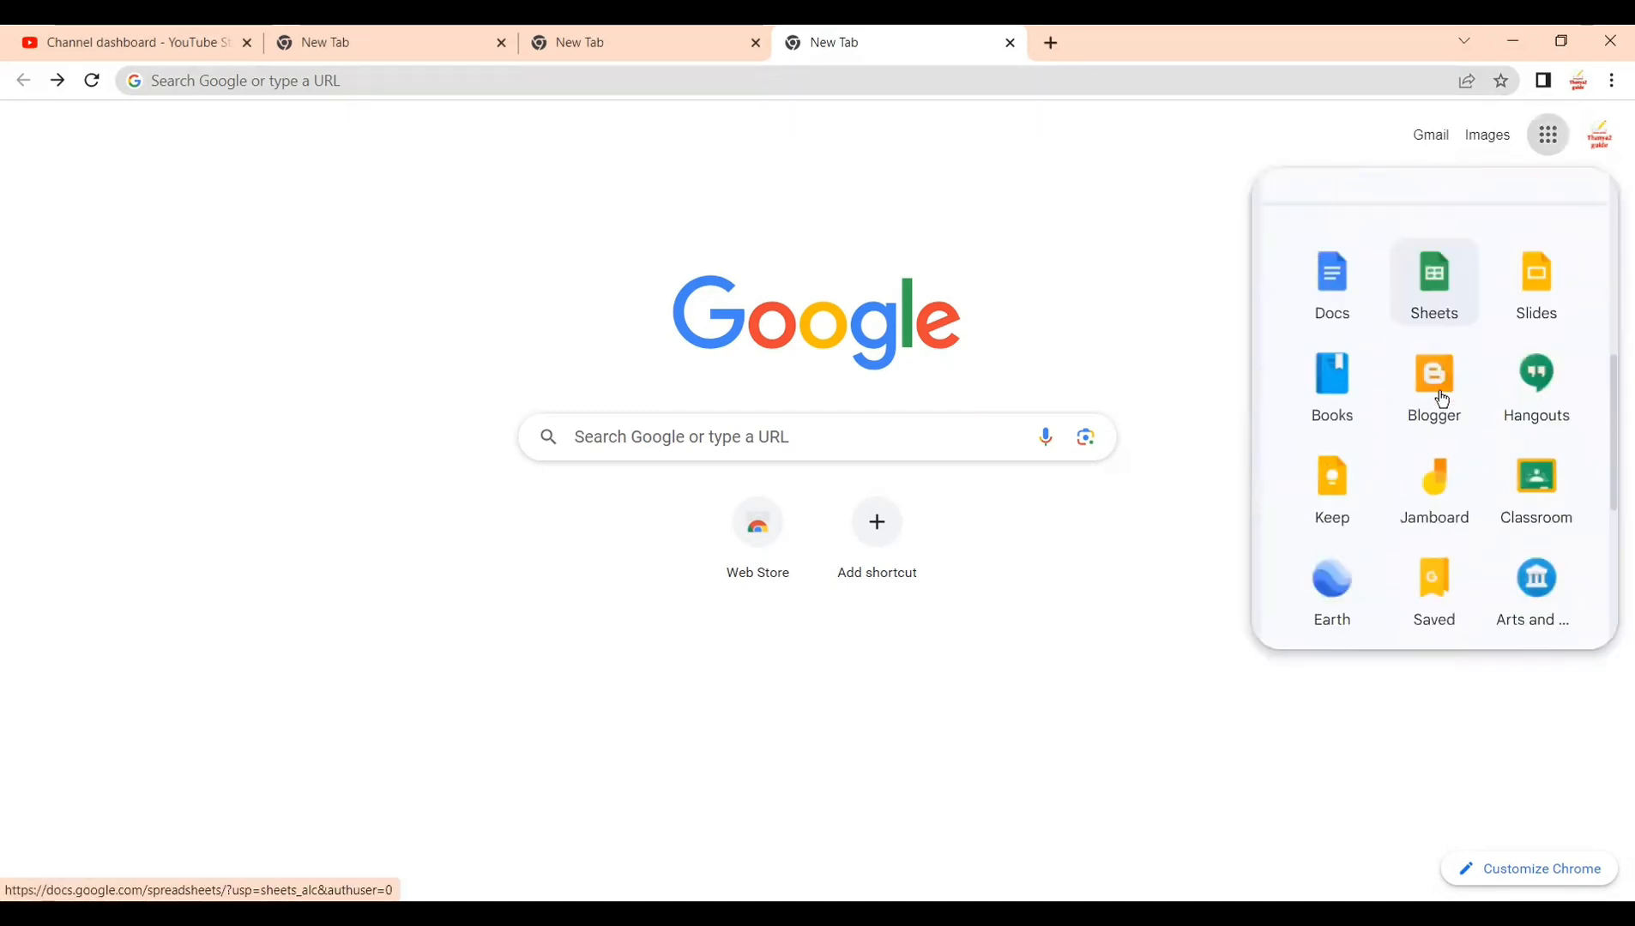
scroll(1442, 399, down, 2)
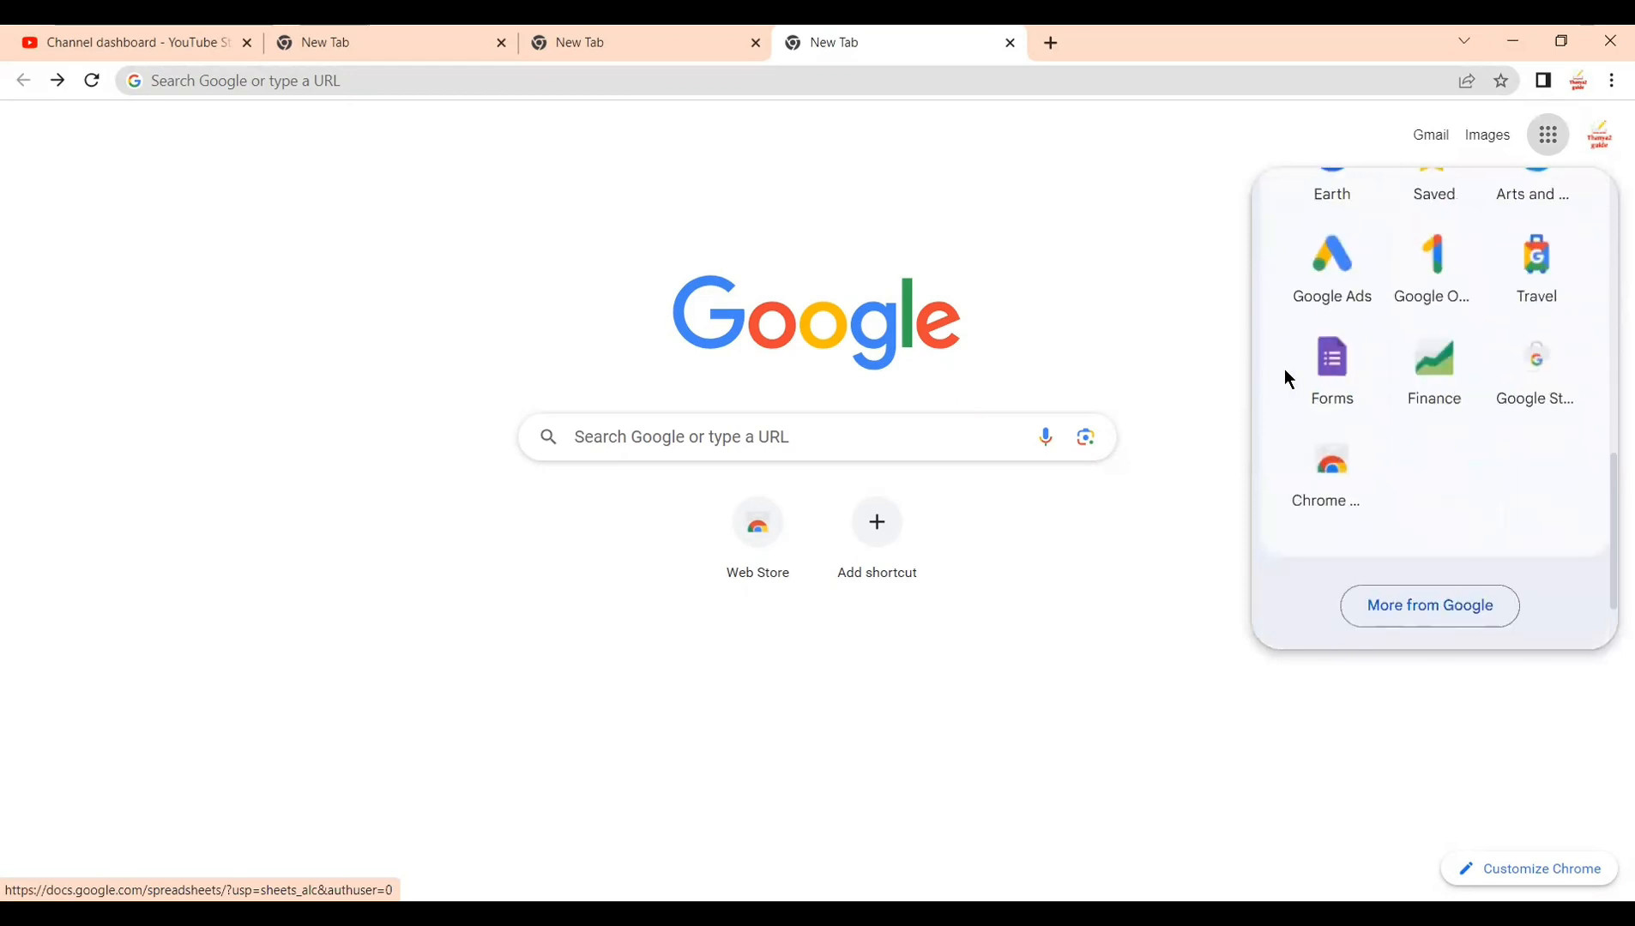
click(1343, 363)
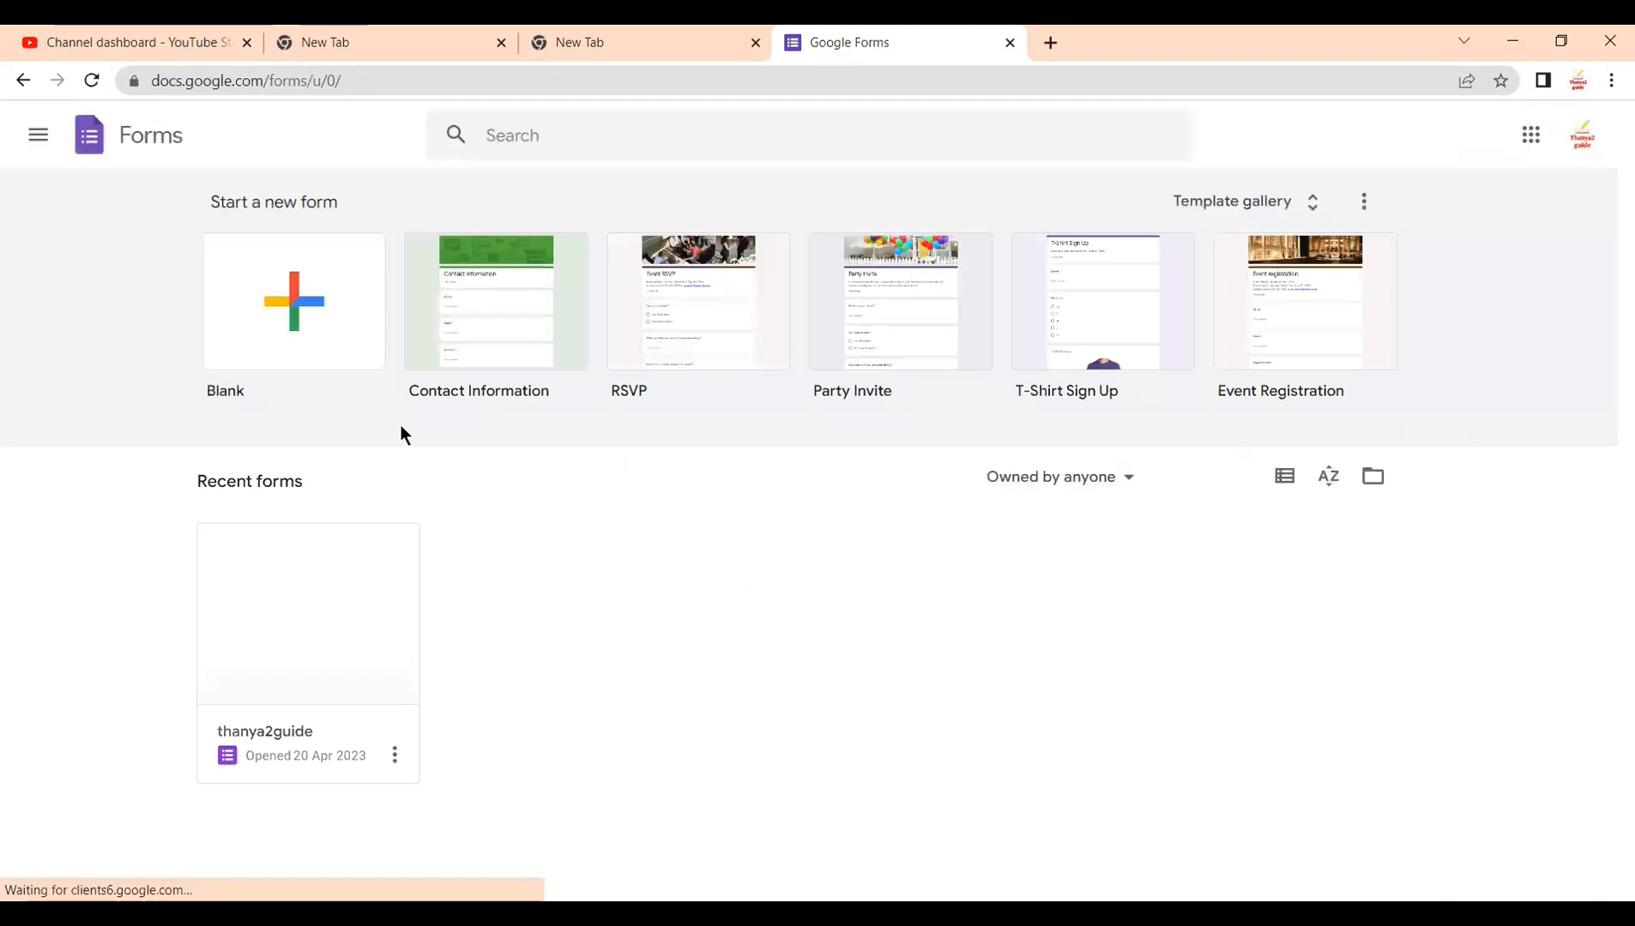
Step: Create a new blank form, cutting its "Untitled form" title and pasting it back
click(295, 323)
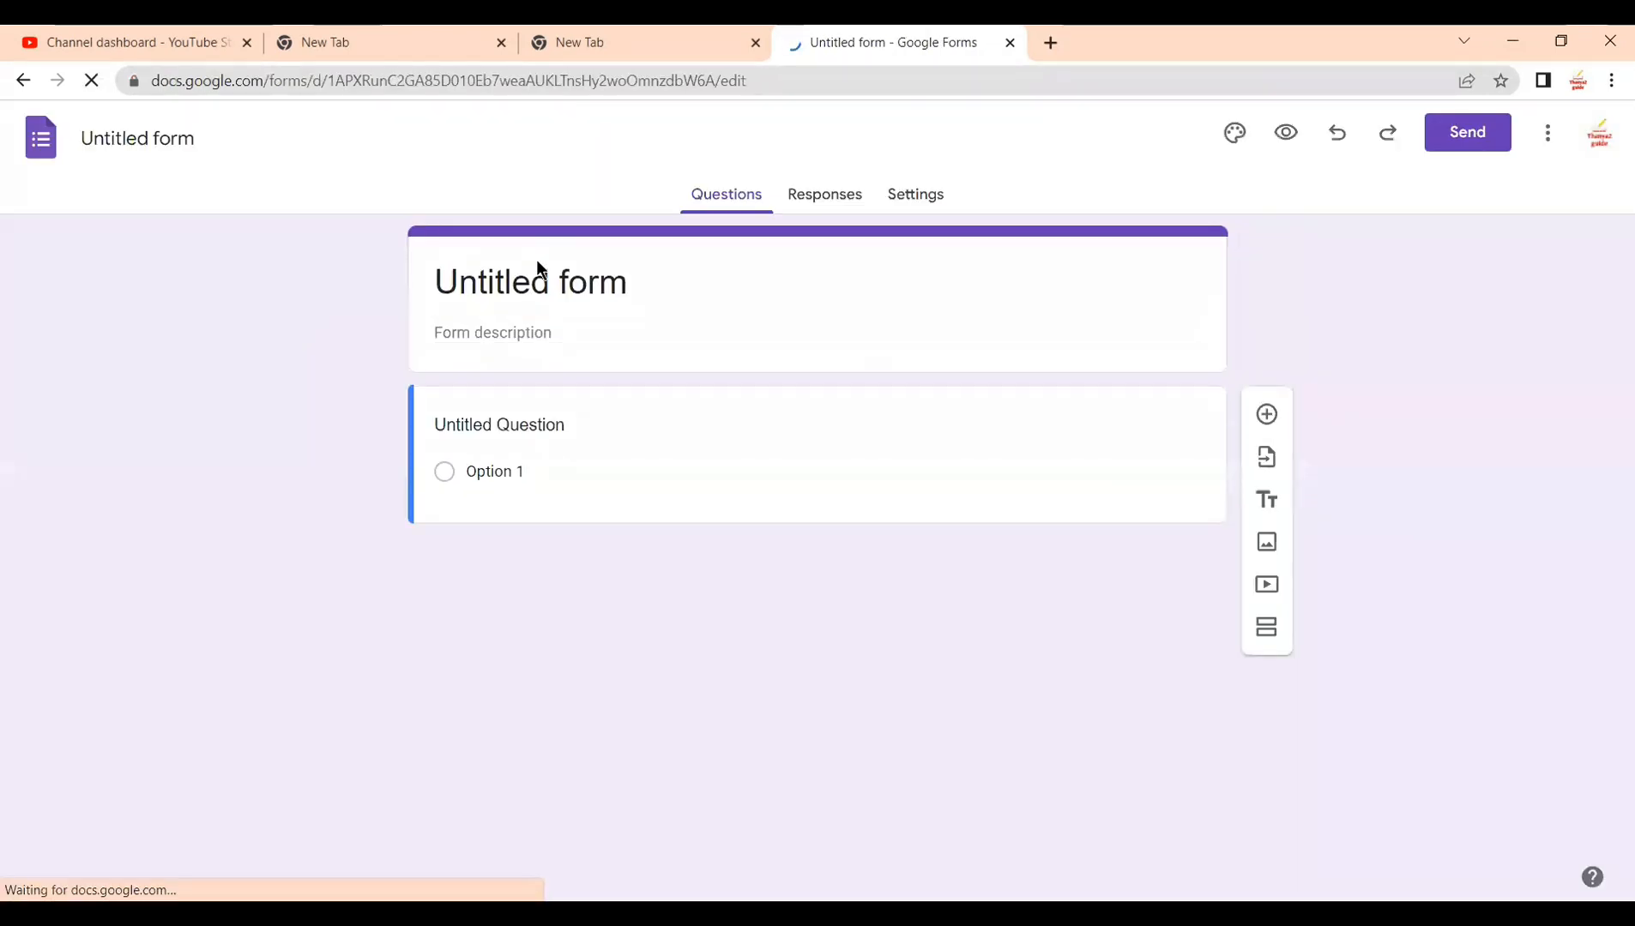
click(632, 287)
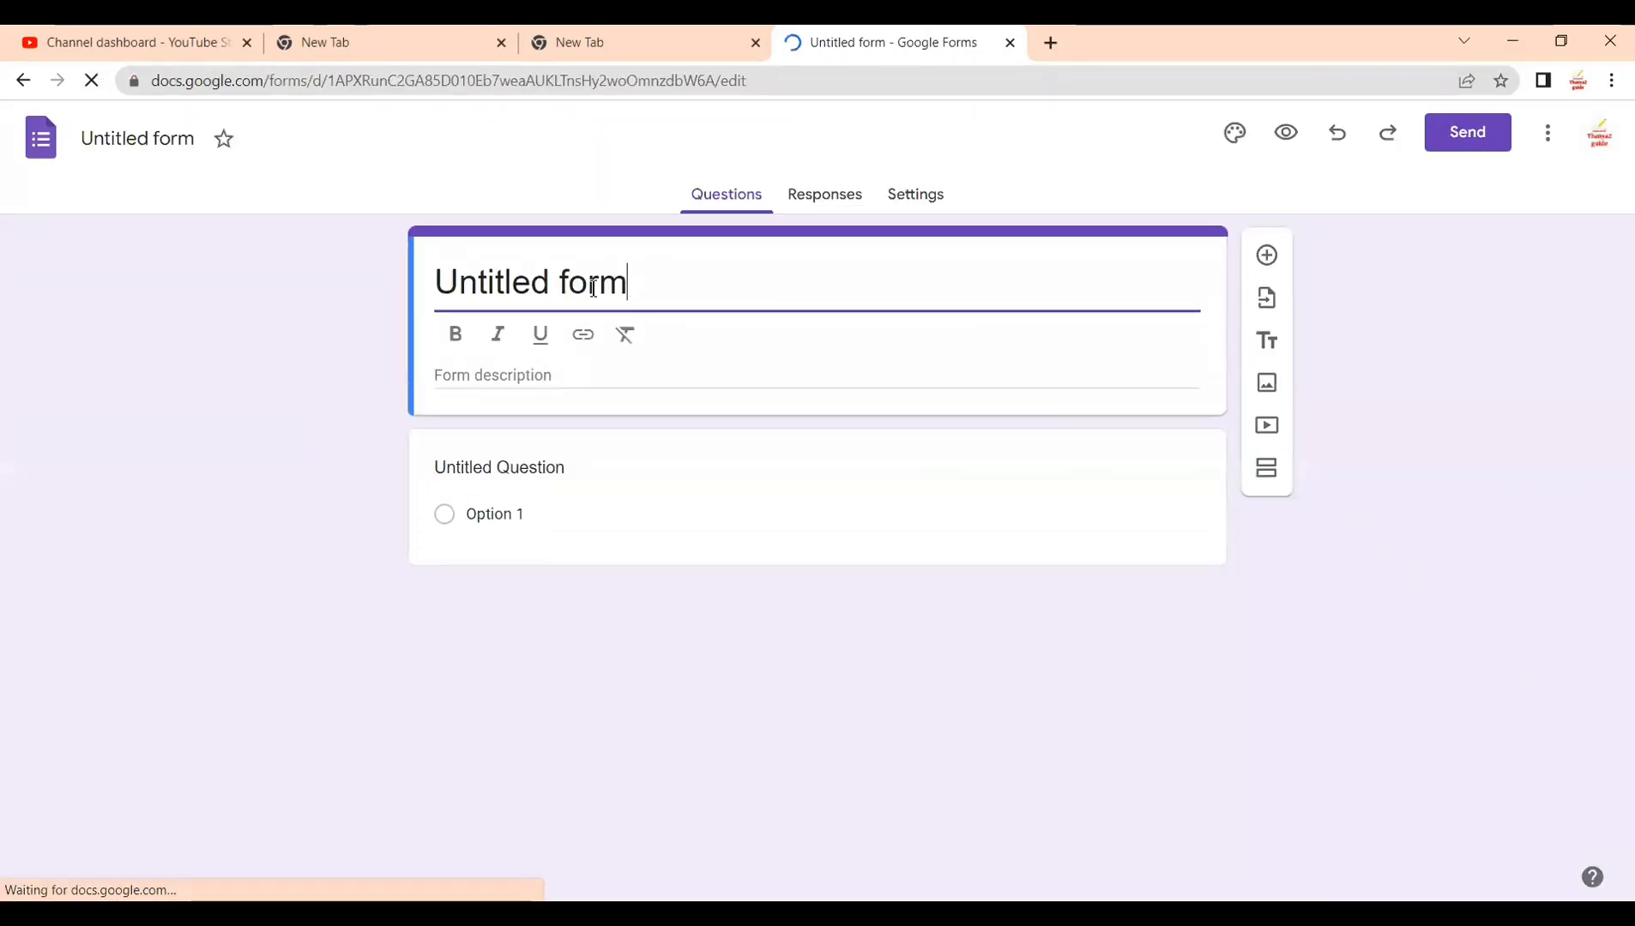
drag(629, 284, 426, 293)
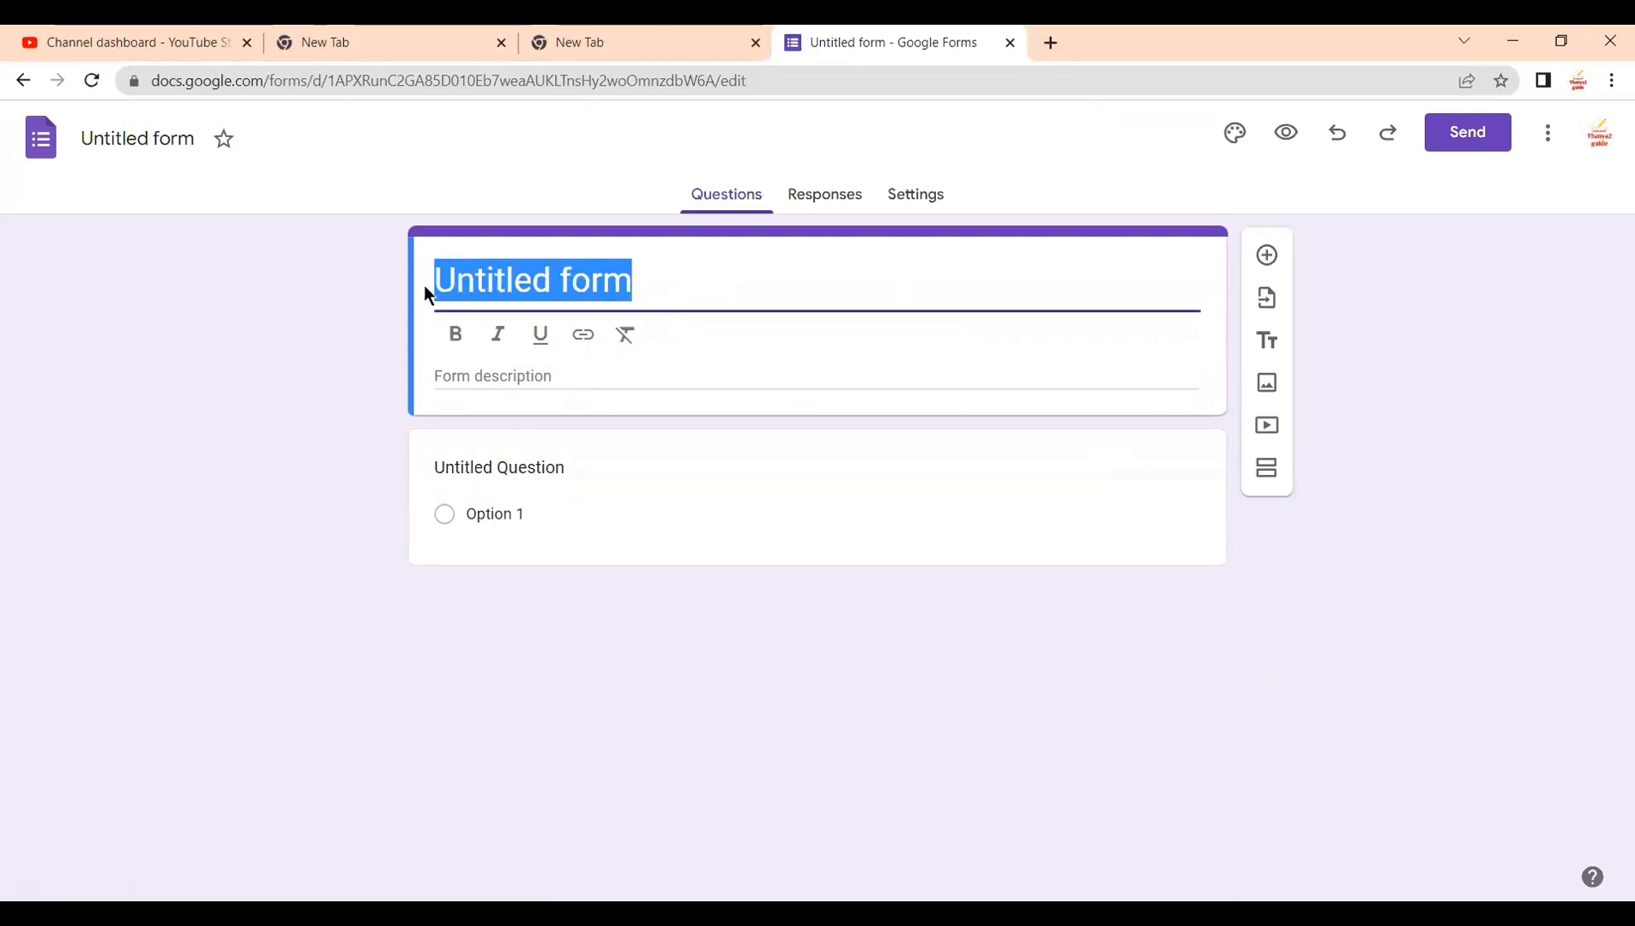
key(ctrl+x)
key(ctrl+v)
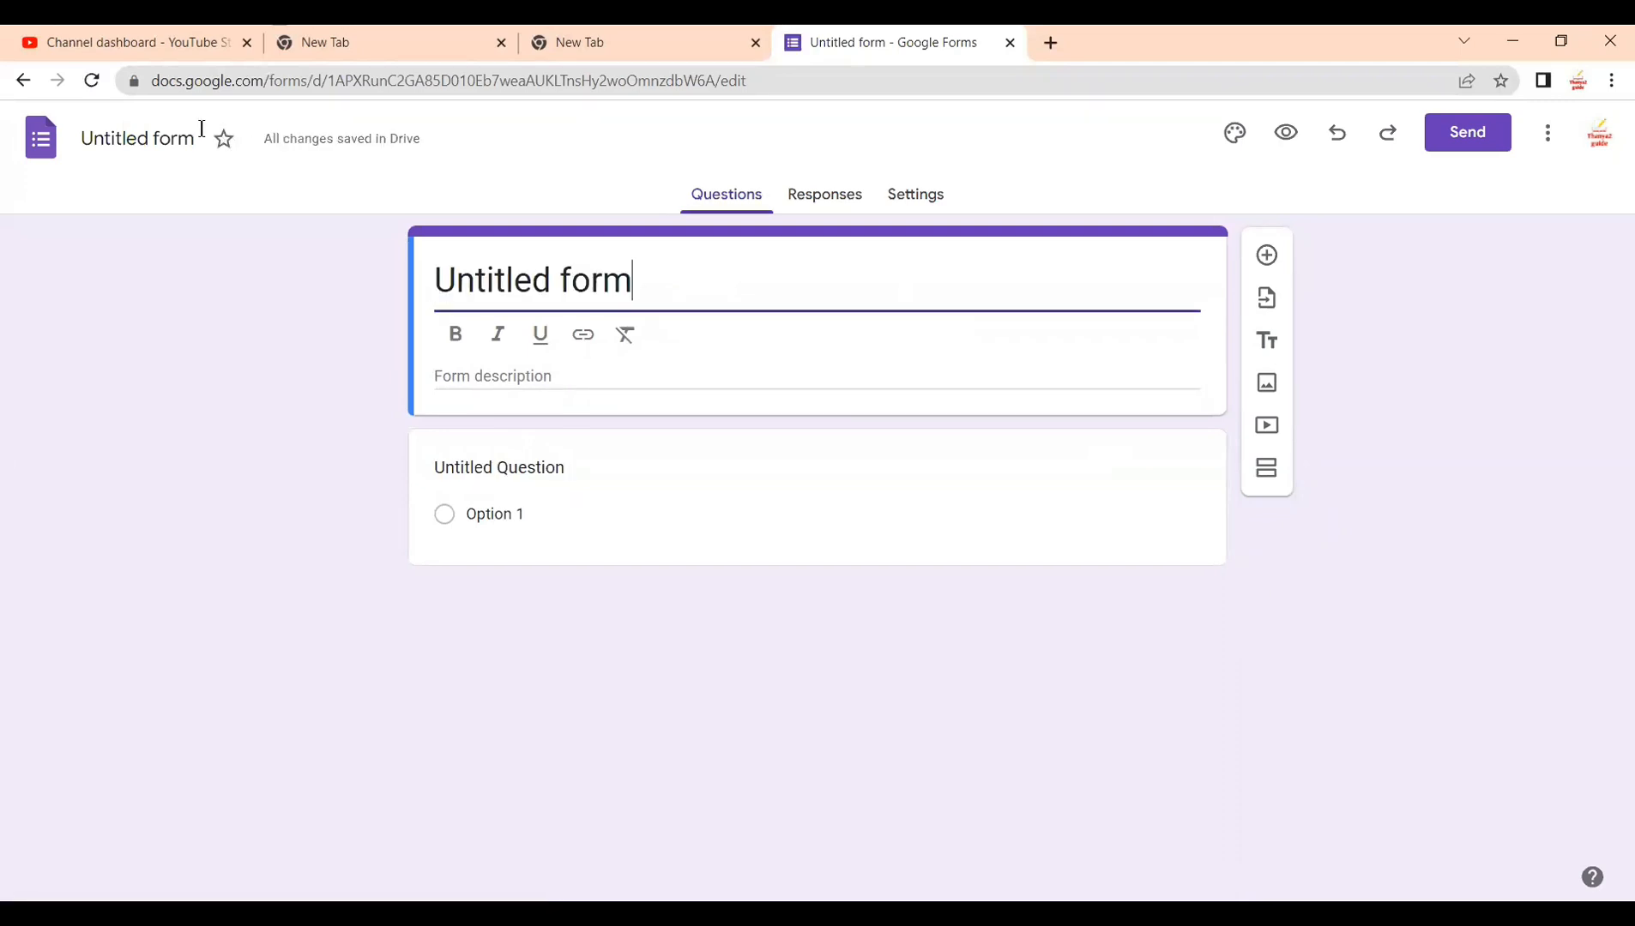
Step: Open the new form's document name for editing
click(199, 140)
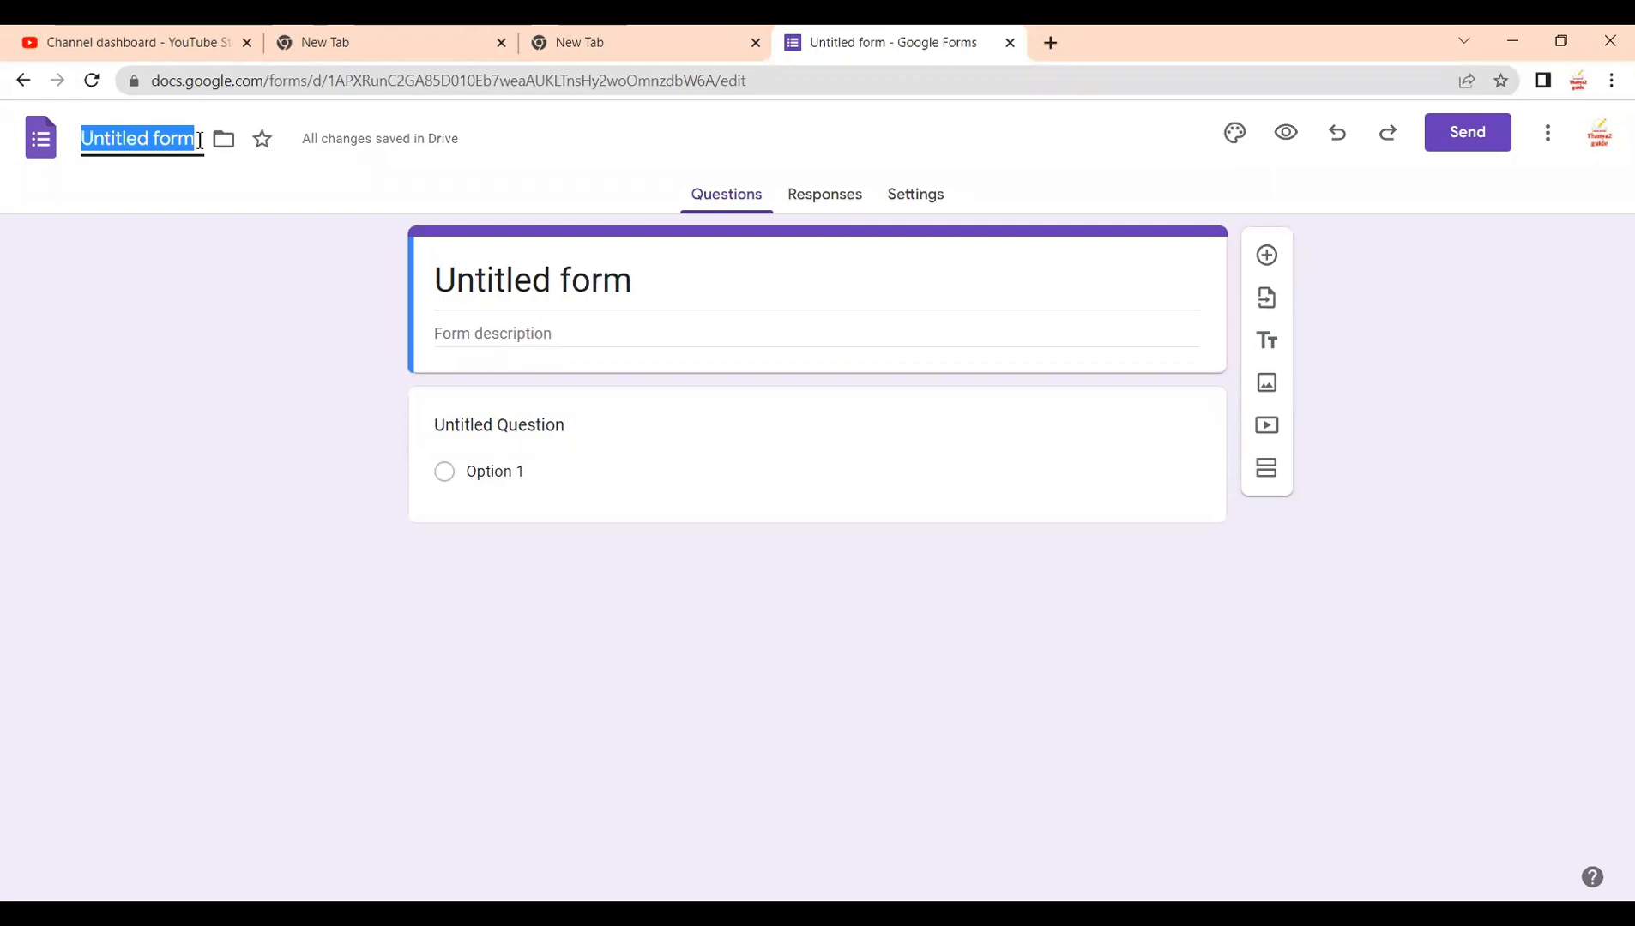